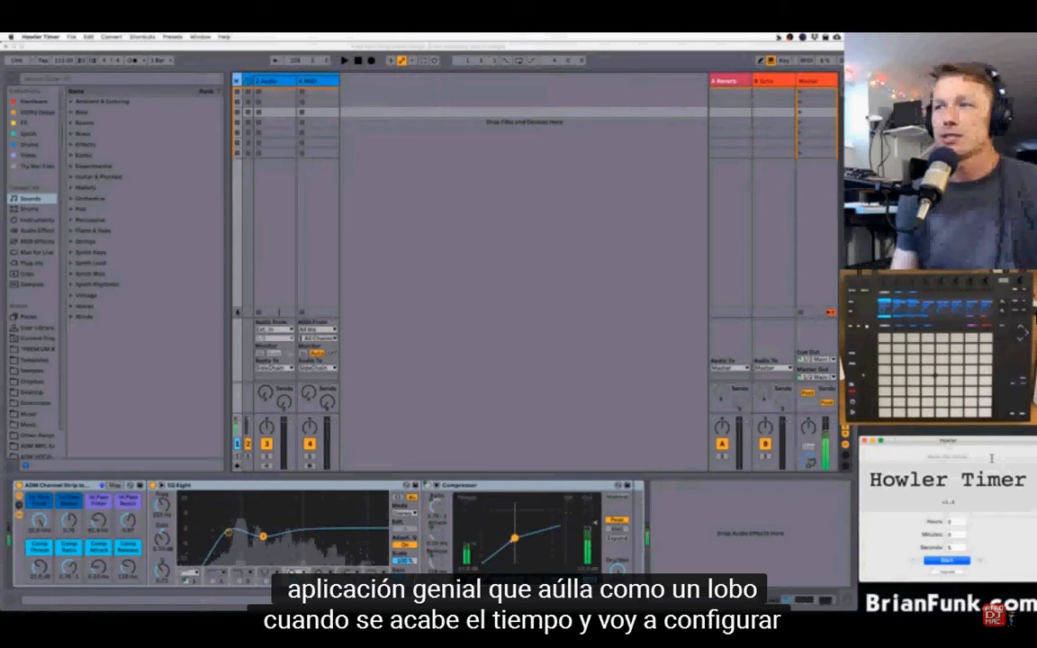
# - Set the Howler Timer countdown to 30 minutes and start it
pyautogui.doubleClick(951, 536)
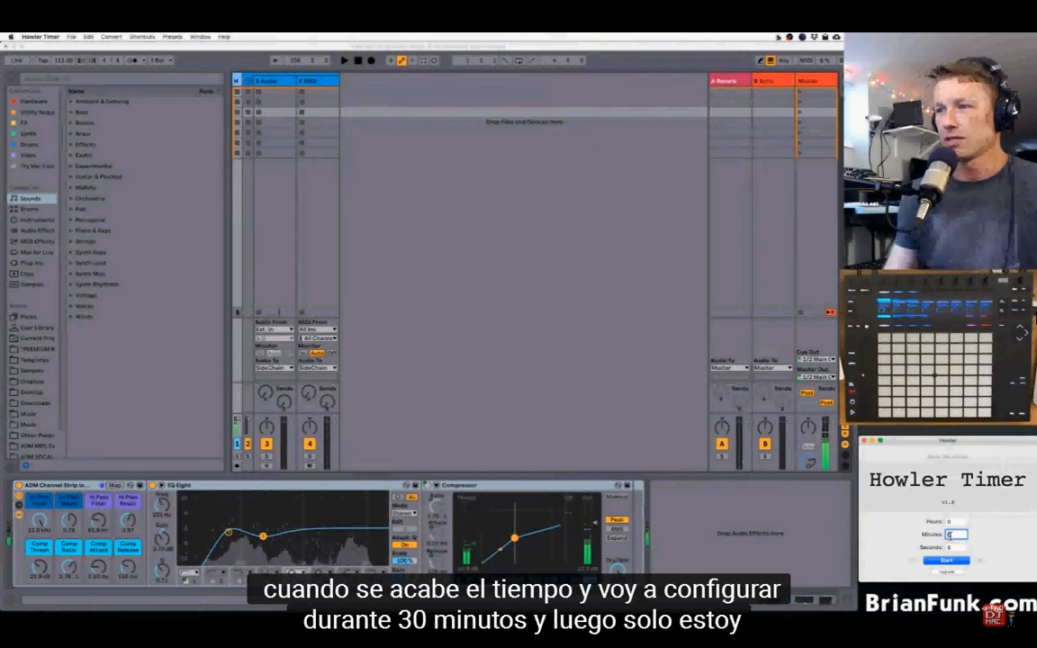
pyautogui.write('30')
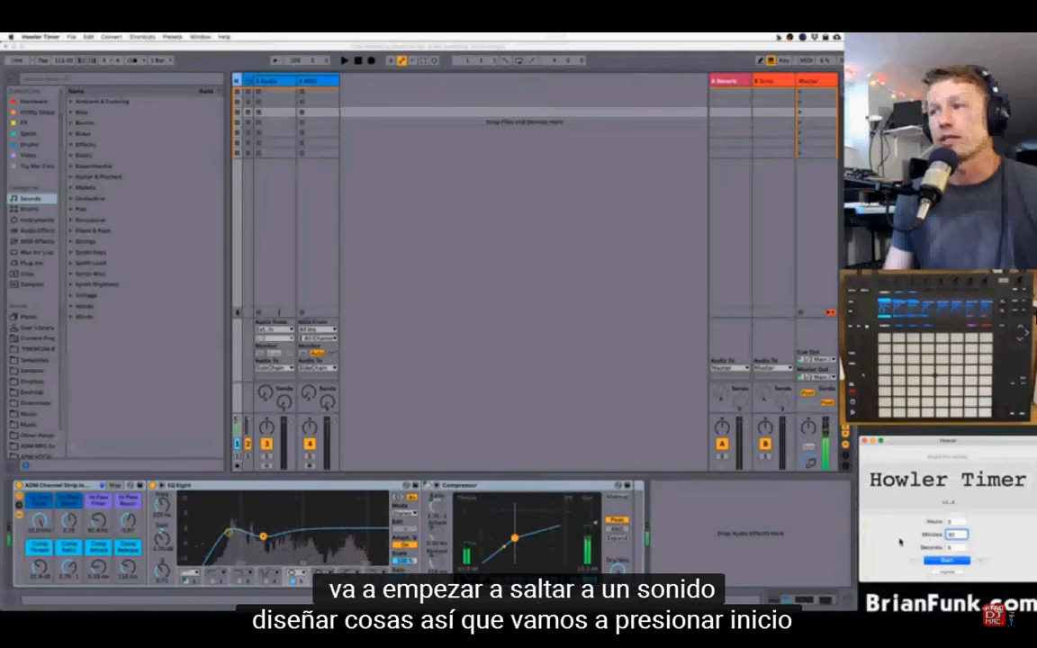
pyautogui.write('30')
pyautogui.click(947, 561)
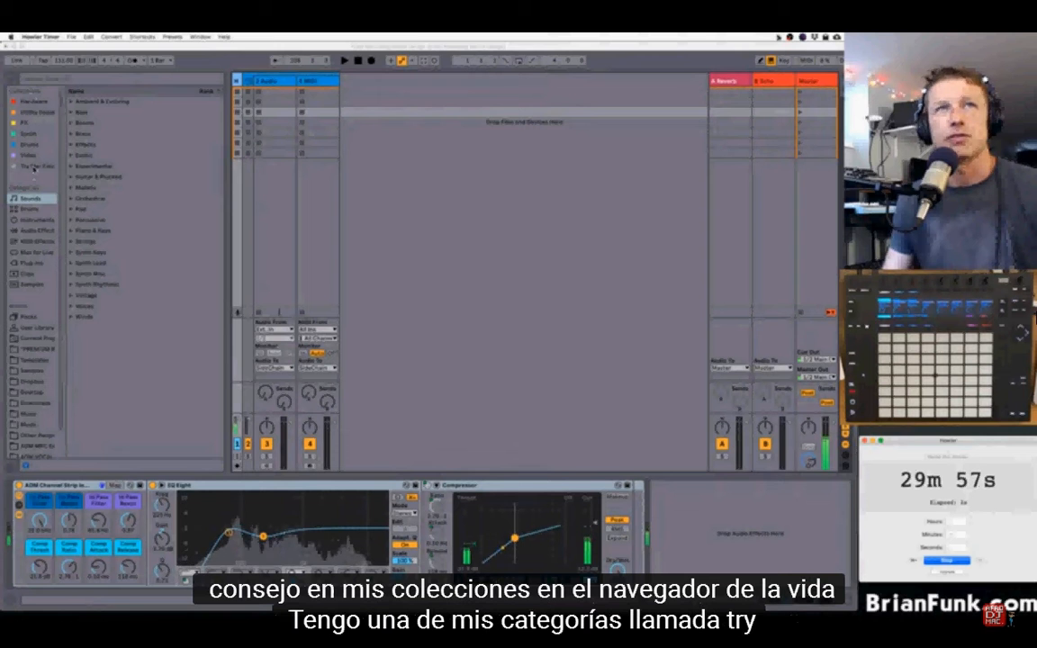
# - Switch to Ableton Live's Try Me! collection and expand its Field Recordings folder
pyautogui.click(35, 169)
pyautogui.click(34, 168)
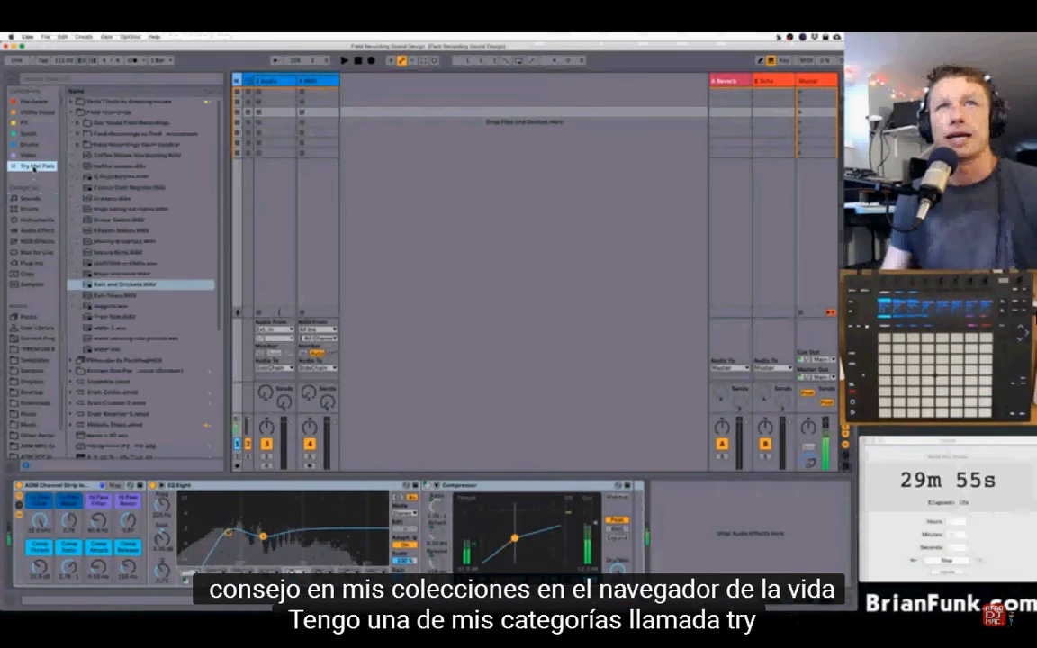
pyautogui.click(72, 112)
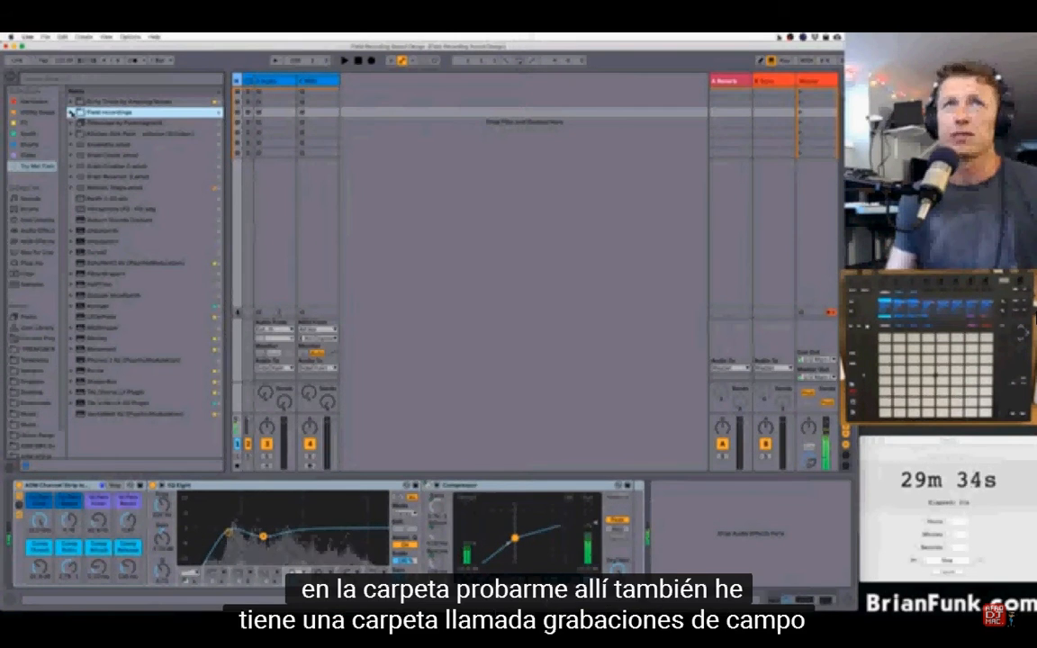
pyautogui.click(72, 113)
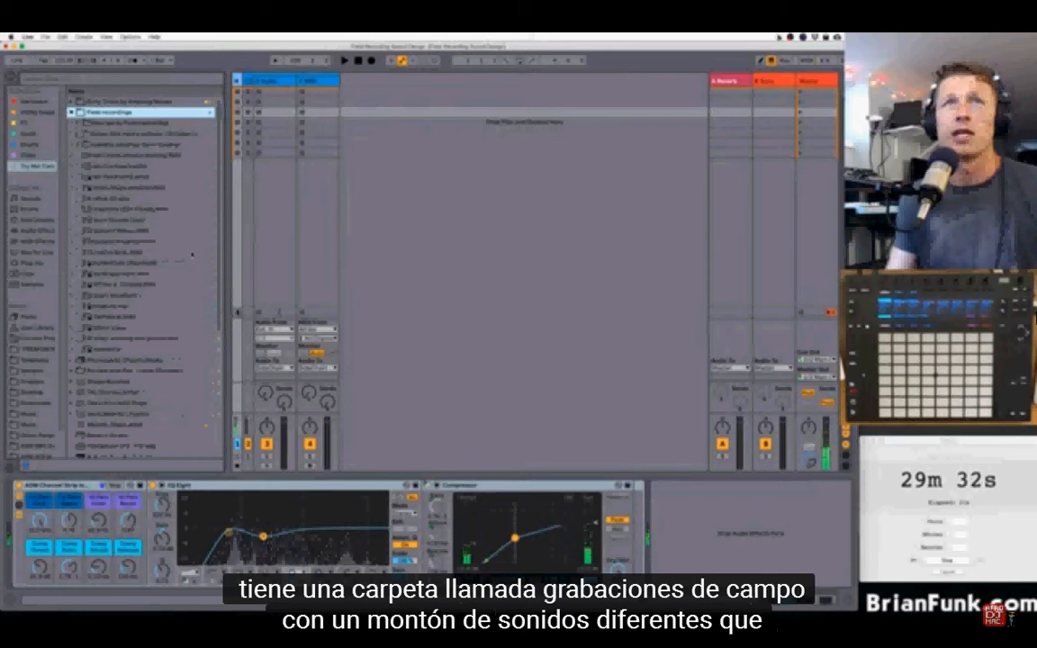
# - Preview several field recordings in the folder, including the coffee, Costco, Crickets, Kitchen Noises, Nature Birds and Rain and Crickets files
pyautogui.click(97, 154)
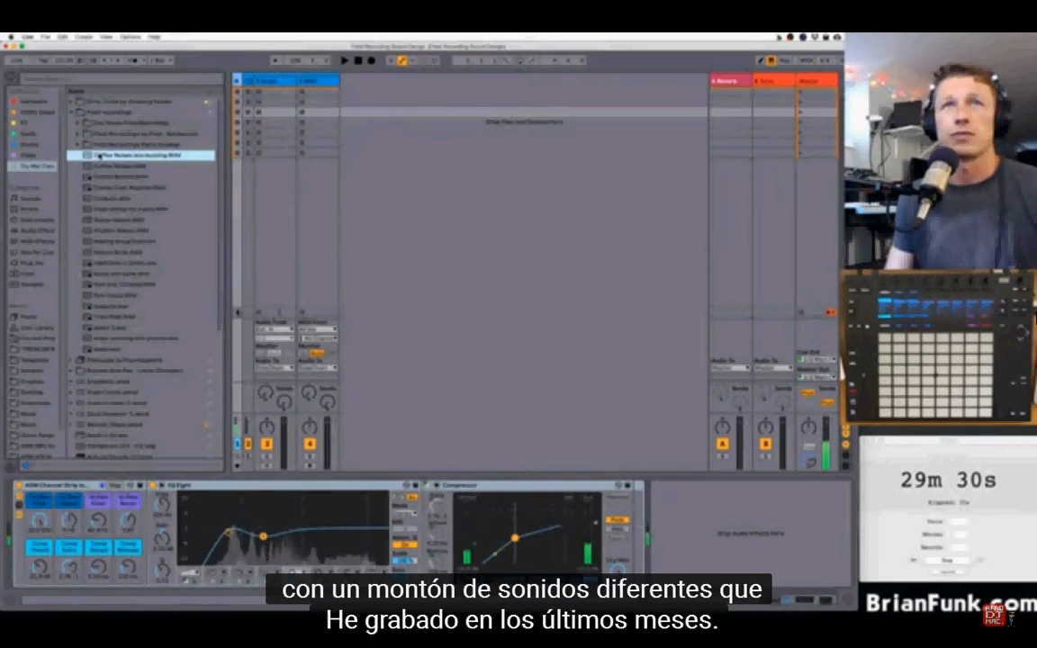
pyautogui.click(100, 166)
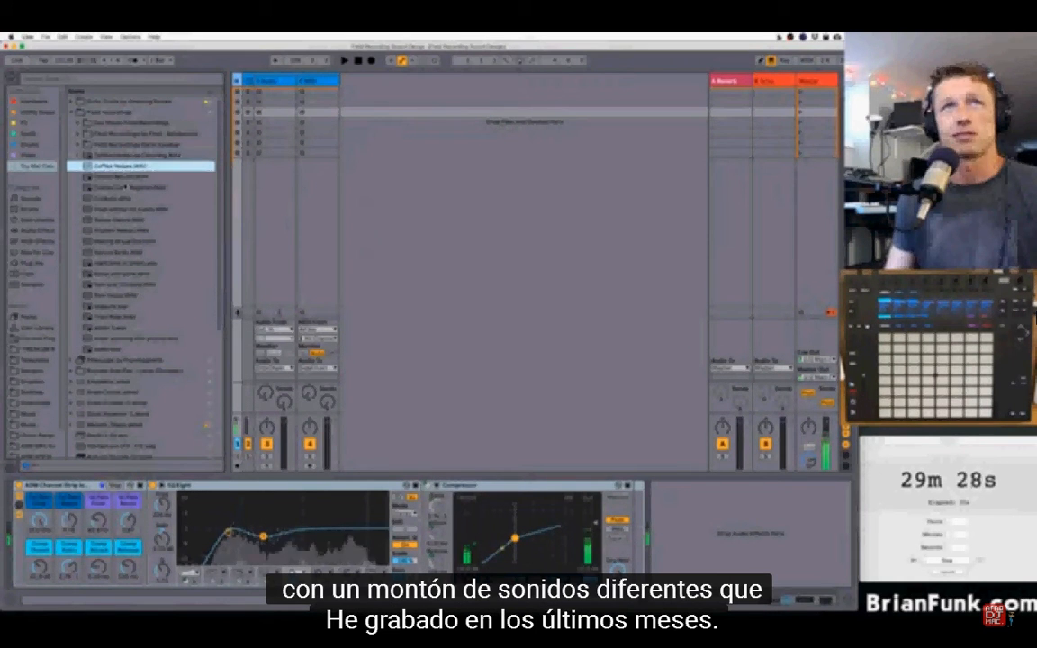
pyautogui.click(123, 186)
pyautogui.click(117, 177)
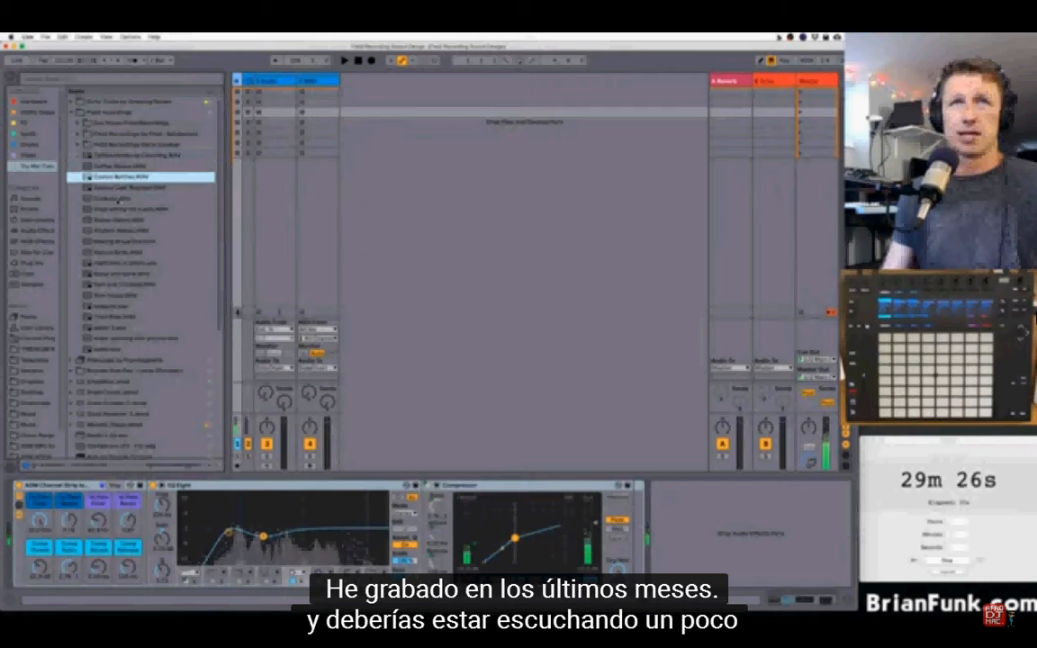
pyautogui.click(115, 202)
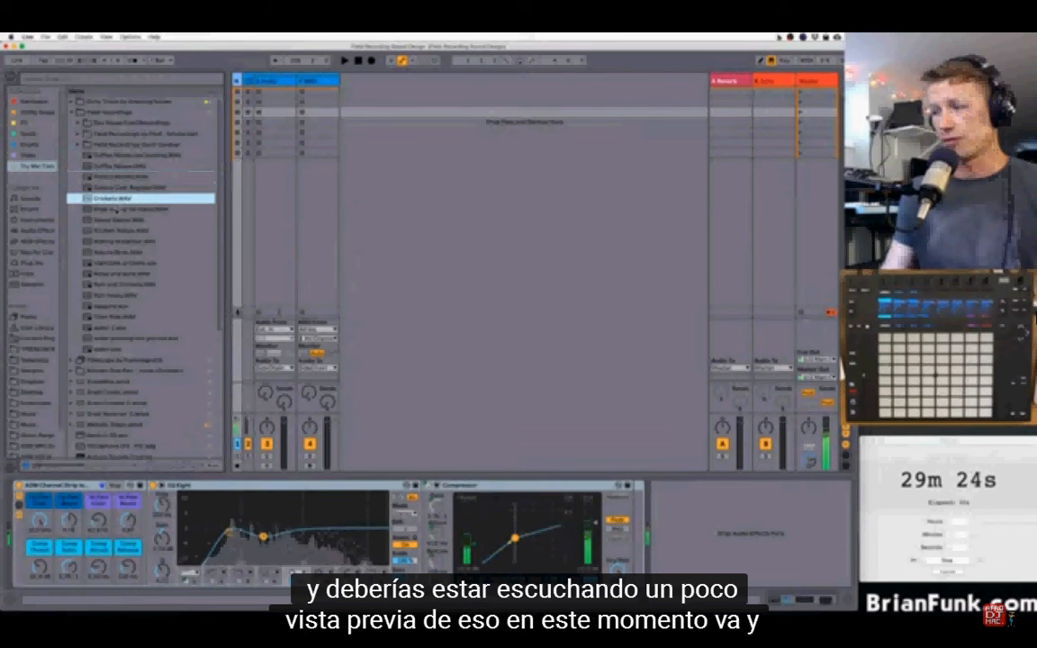
pyautogui.click(117, 220)
pyautogui.click(119, 232)
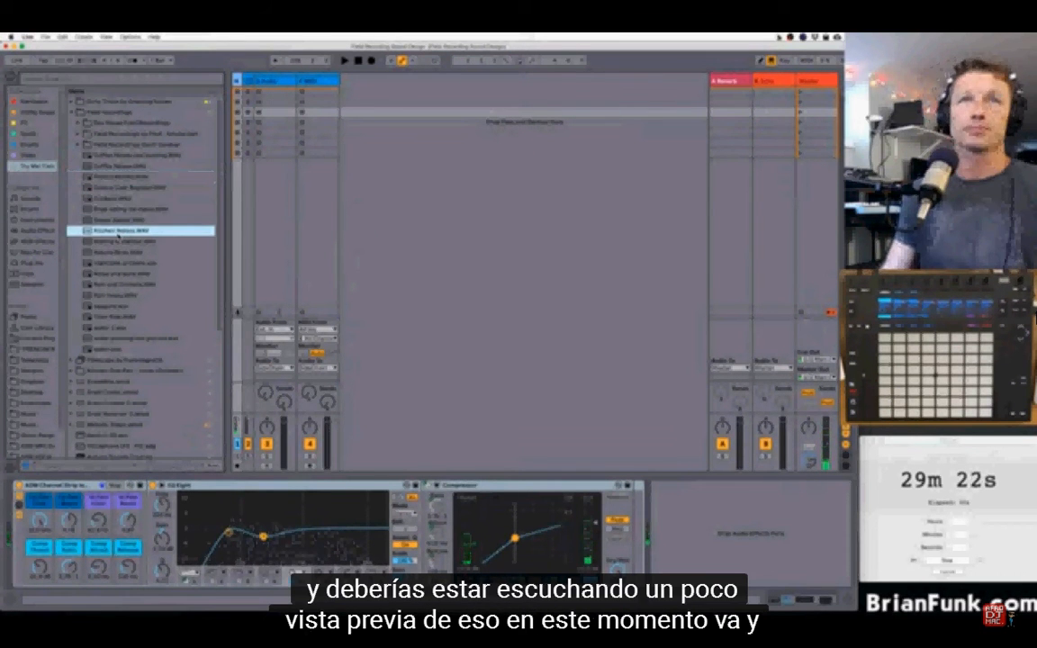
pyautogui.click(119, 242)
pyautogui.click(118, 253)
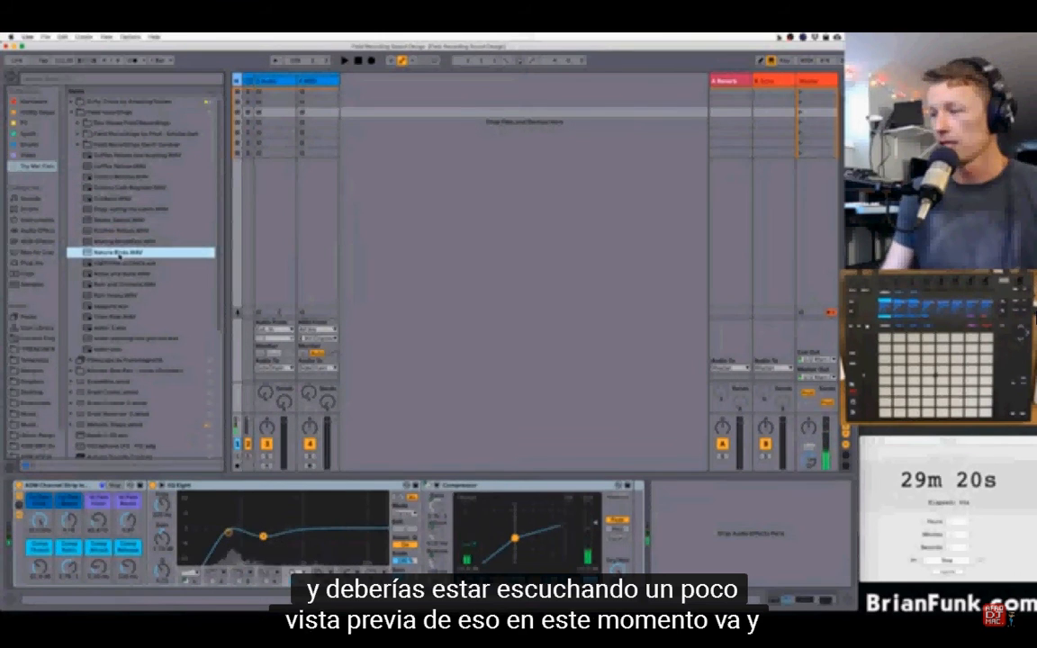
pyautogui.click(115, 284)
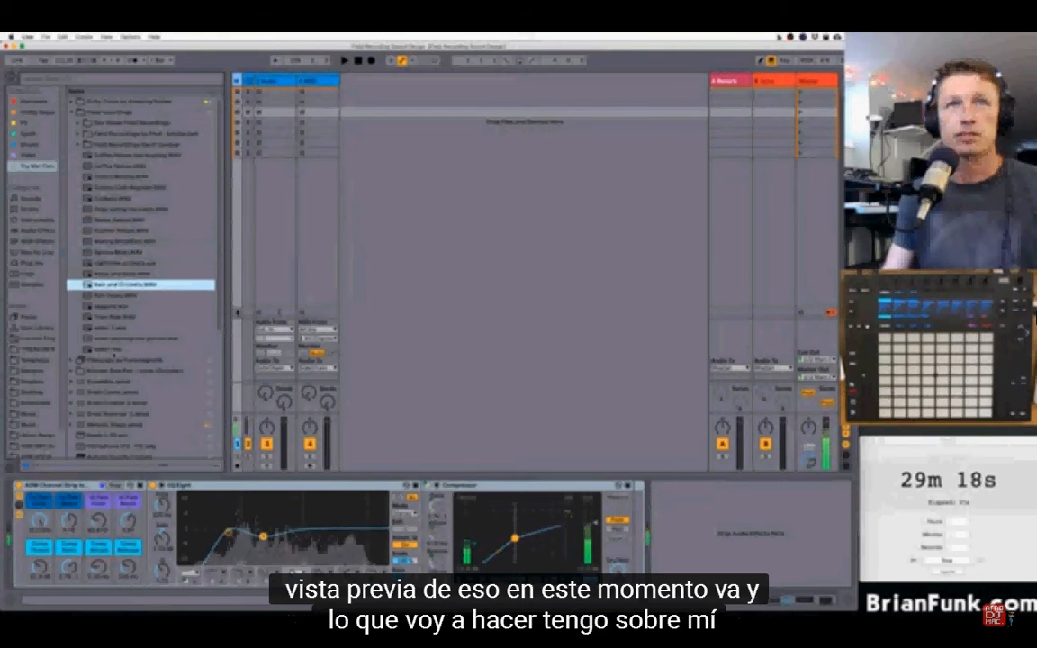
# - Load every loose WAV in Field Recordings, from the first coffee noises file through water.wav, as a column of clips on the audio track
pyautogui.click(113, 349)
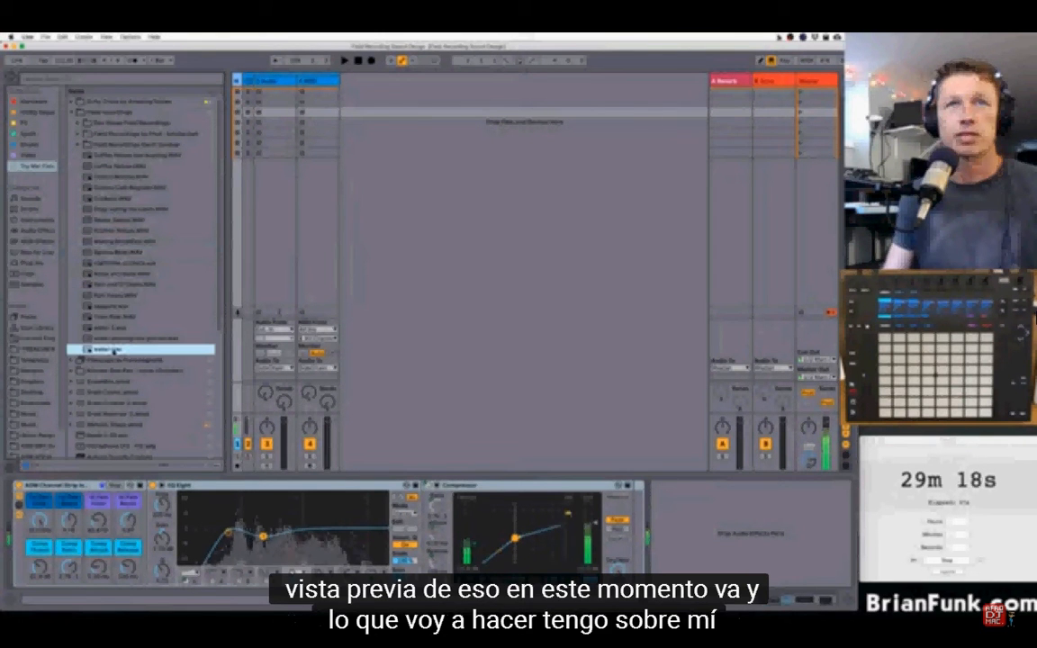
pyautogui.keyDown('shift'); pyautogui.click(104, 156); pyautogui.keyUp('shift')
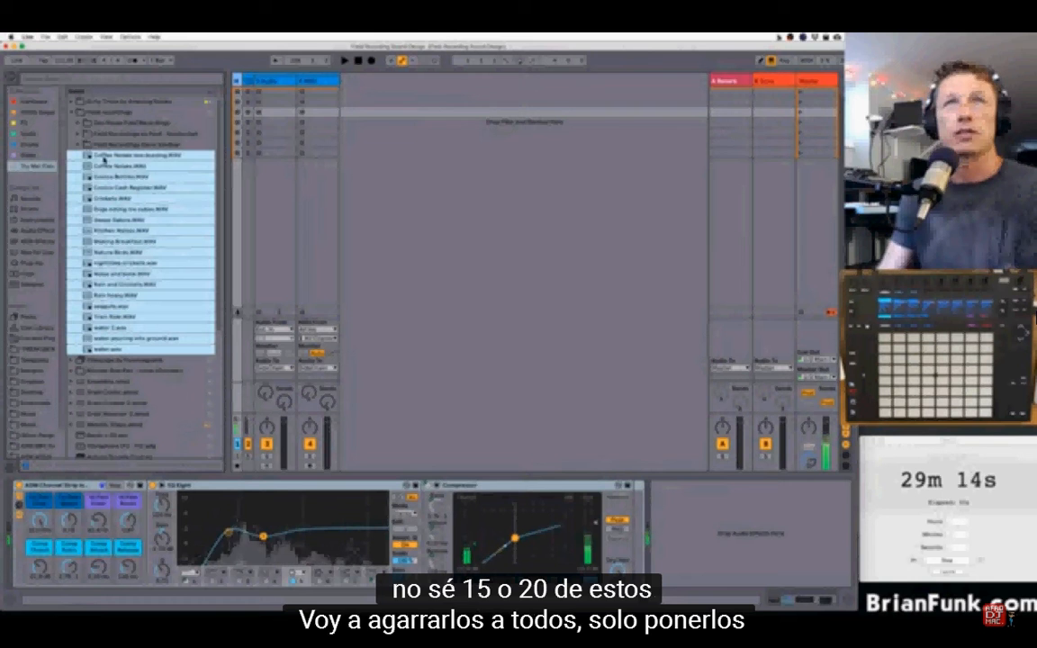
pyautogui.moveTo(103, 162); pyautogui.dragTo(340, 81)
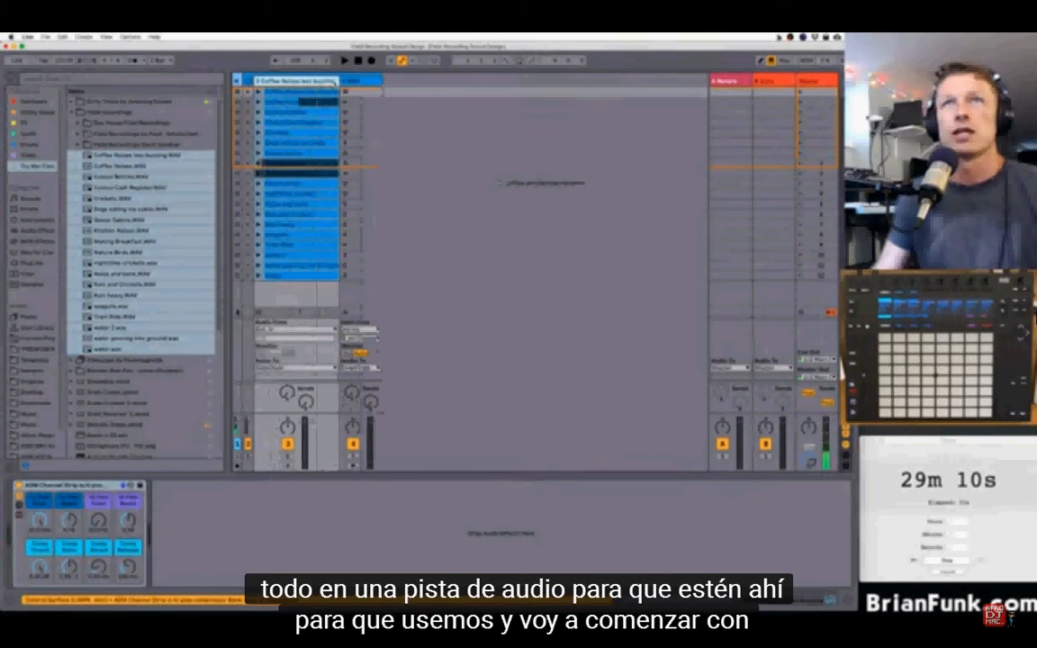
# - Launch the Costco Cash Register clip on the audio track to listen to its beeps
pyautogui.click(288, 105)
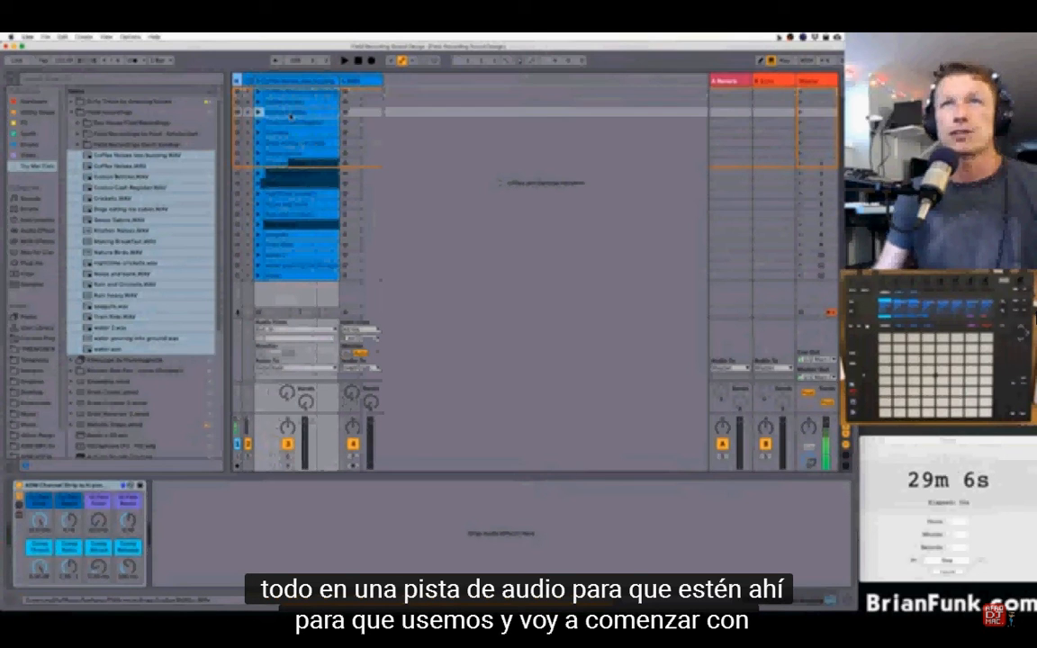
pyautogui.click(259, 122)
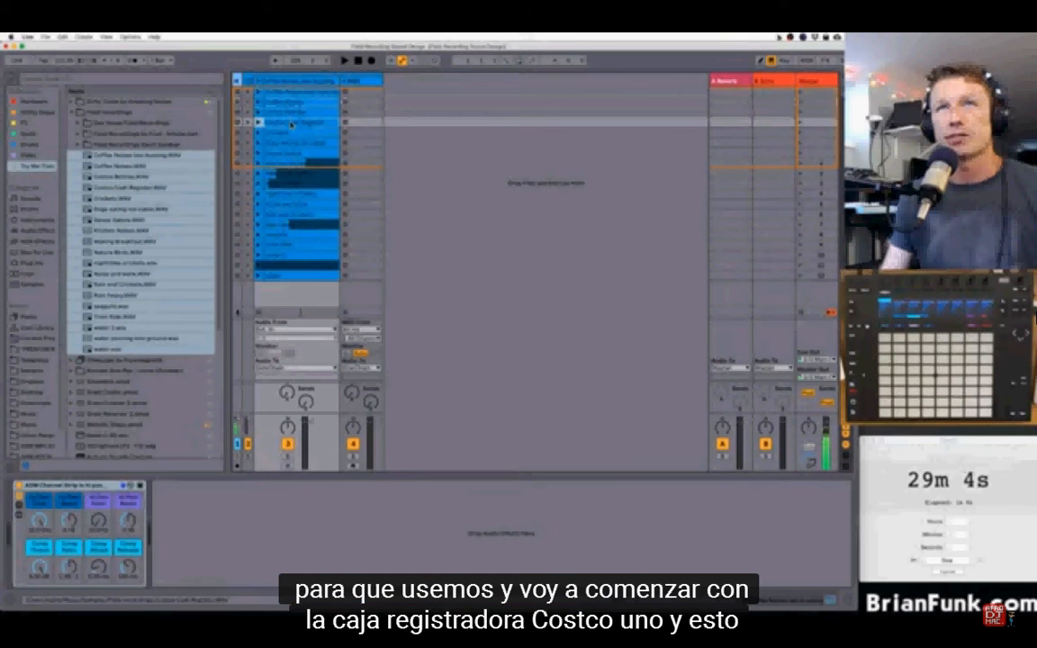
pyautogui.click(259, 122)
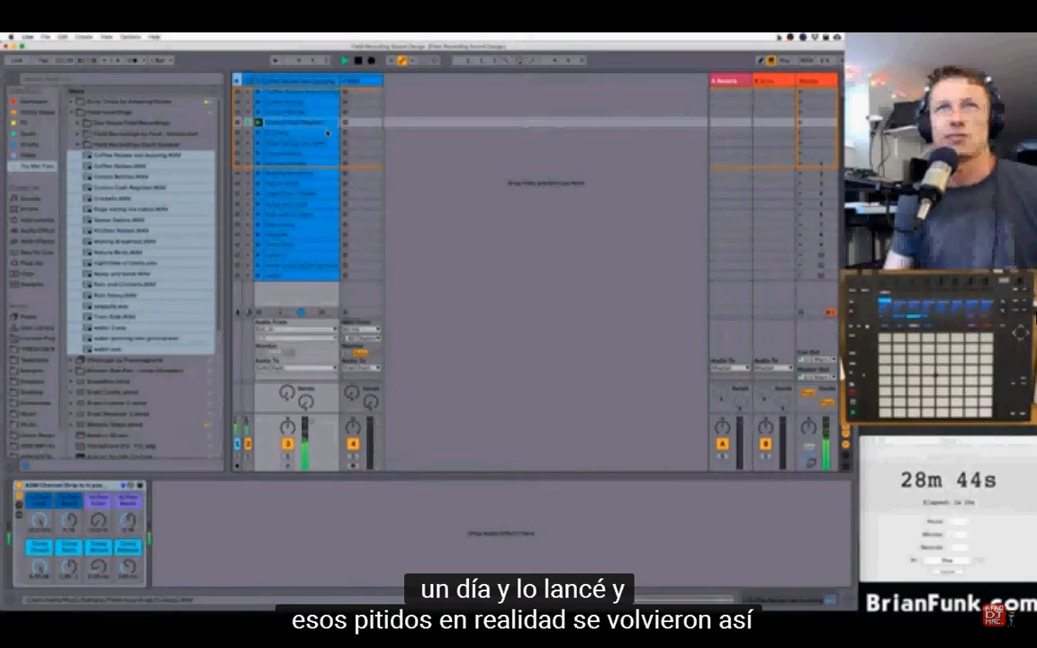
# - Load Sampler onto the MIDI track and add the Costco Cash Register clip as its sample
pyautogui.click(364, 82)
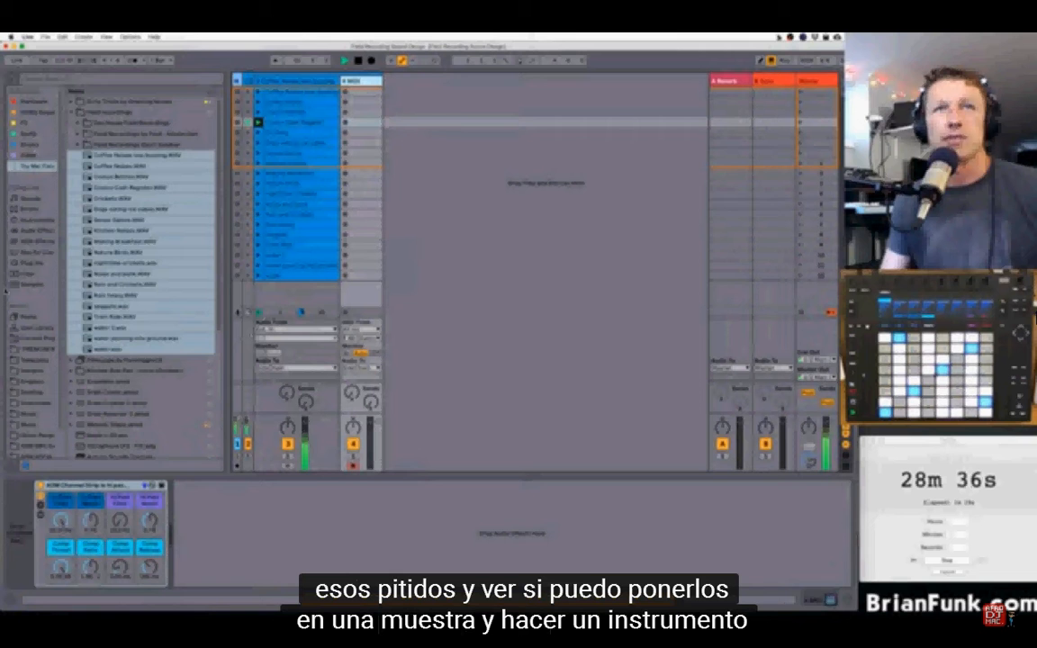
pyautogui.click(36, 220)
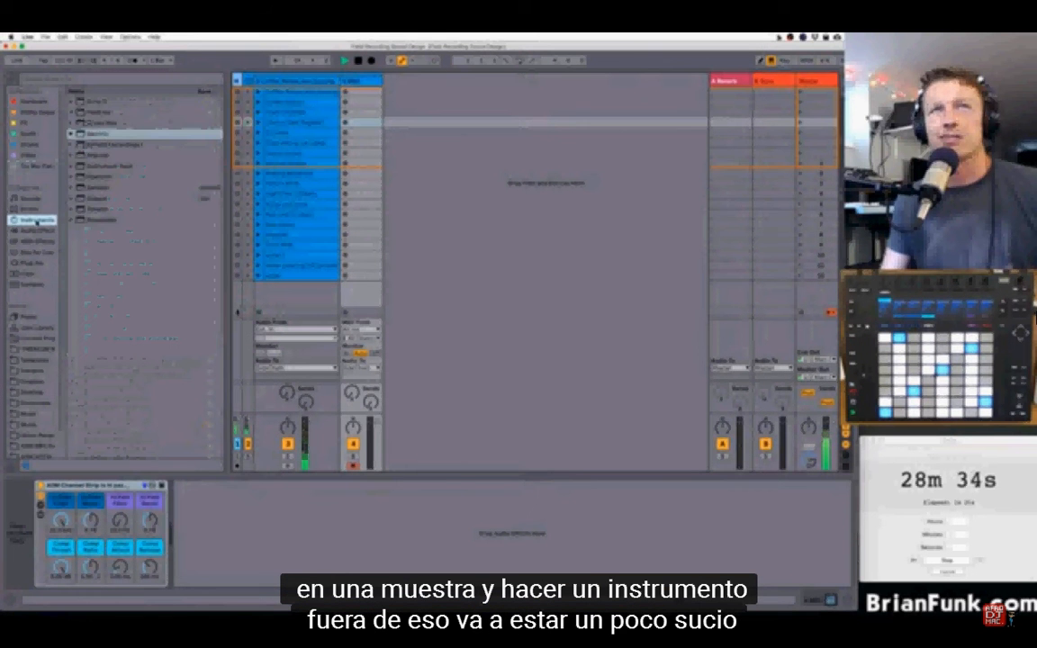
pyautogui.moveTo(101, 190); pyautogui.dragTo(367, 123)
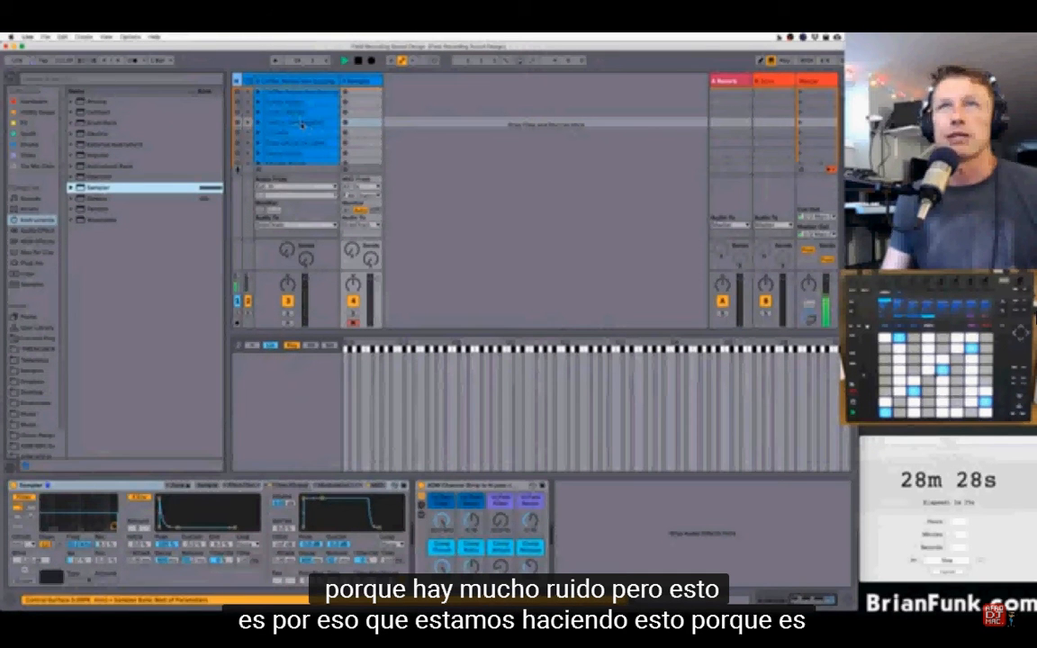
pyautogui.moveTo(303, 124); pyautogui.dragTo(296, 378)
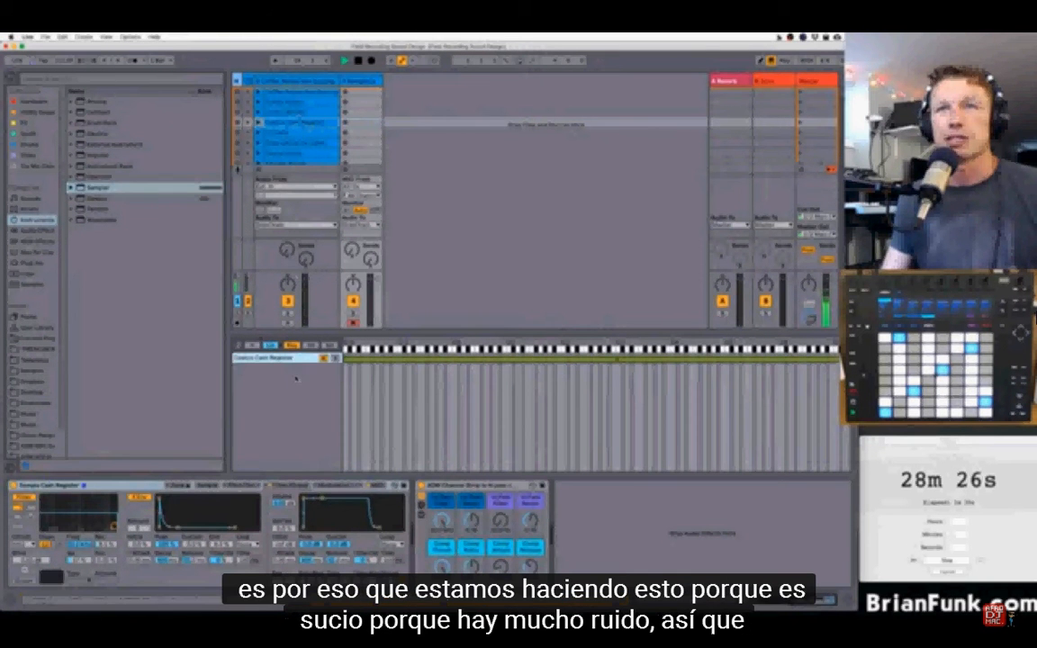
# - Show the cash register sample's waveform in Sampler and adjust its end point to isolate a beep
pyautogui.click(207, 486)
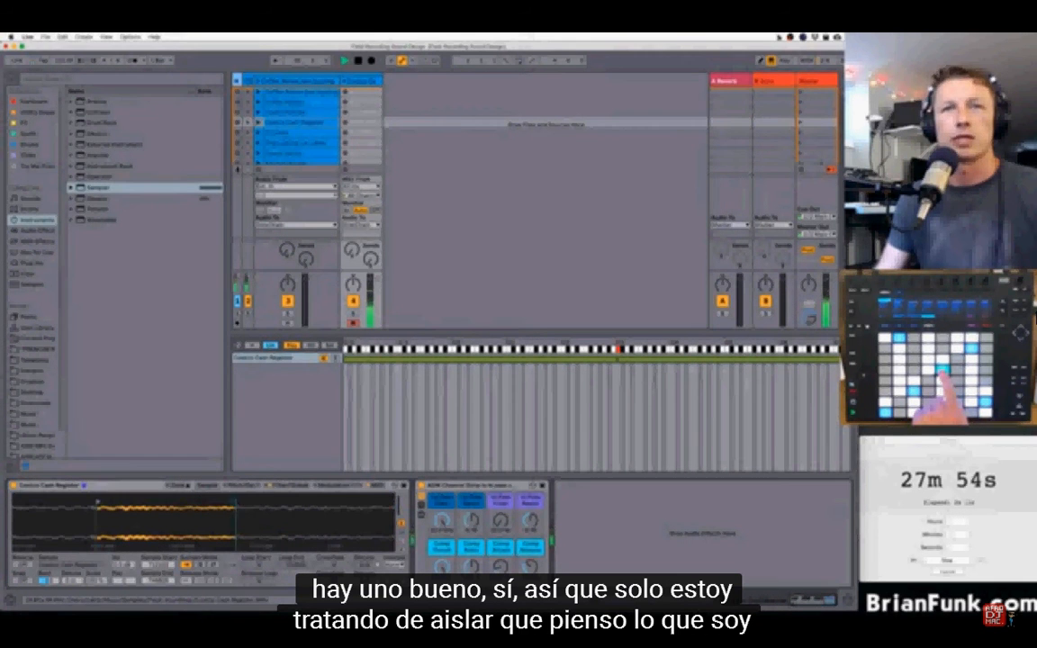
pyautogui.moveTo(291, 518); pyautogui.dragTo(268, 517)
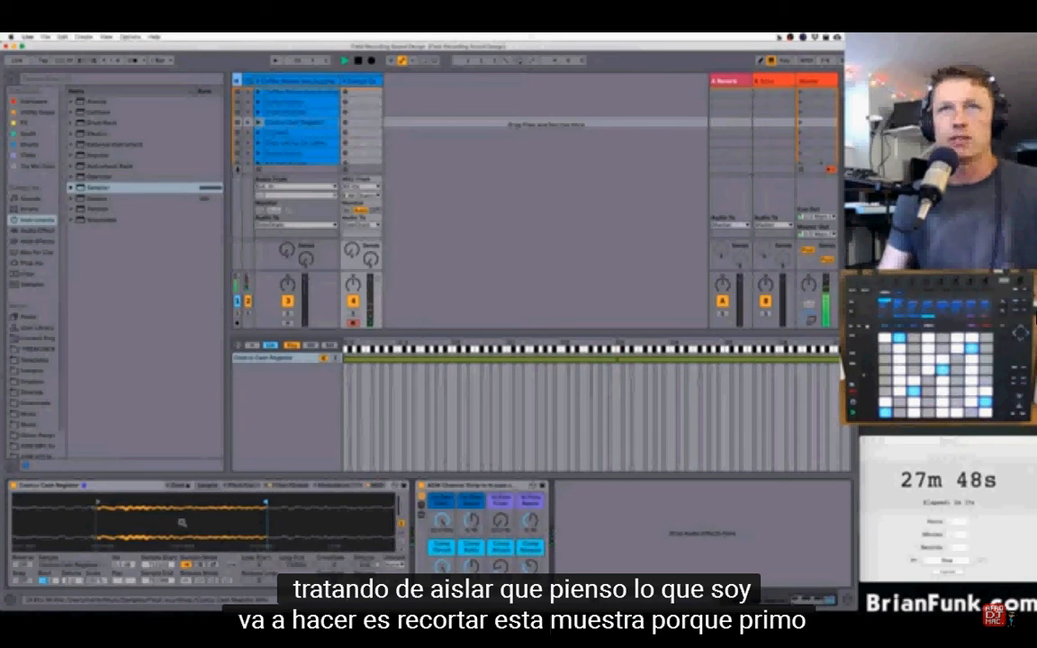
pyautogui.click(309, 129)
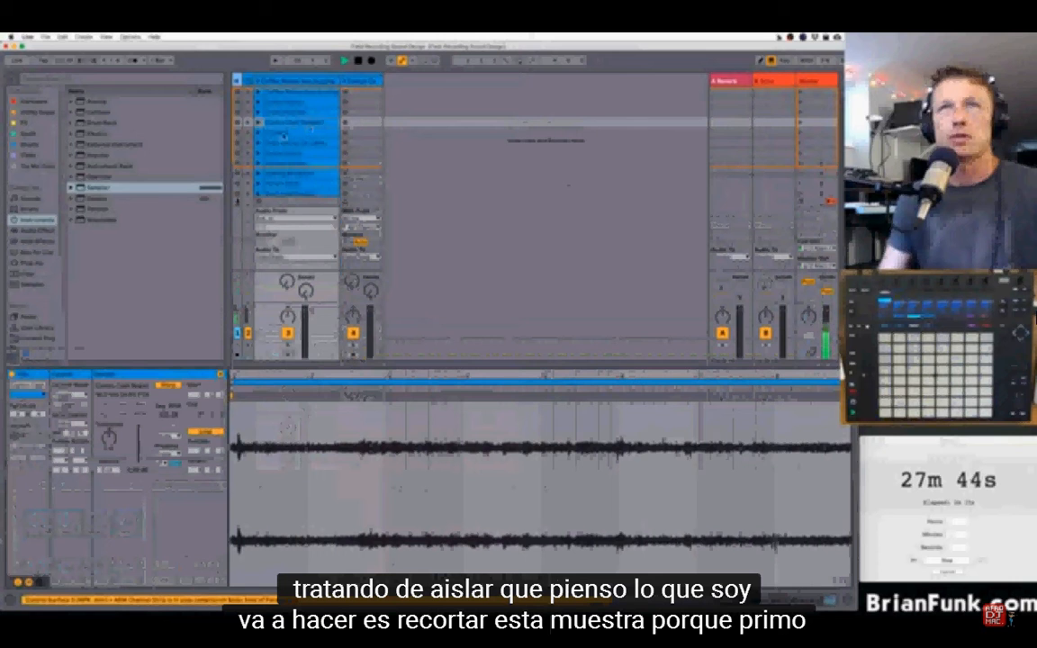
pyautogui.click(359, 81)
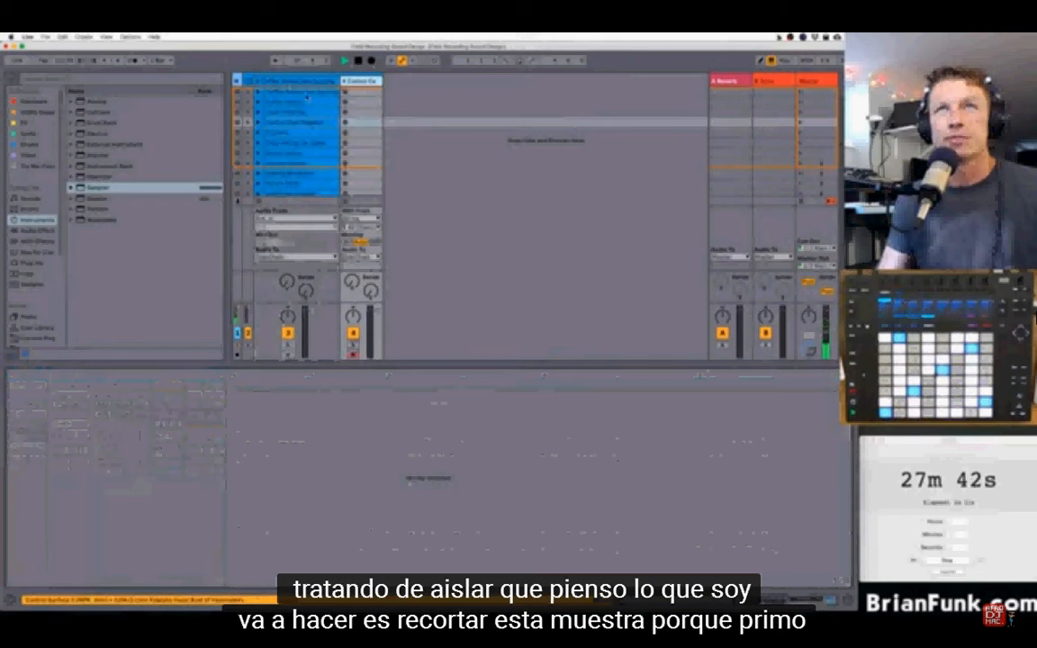
pyautogui.doubleClick(358, 84)
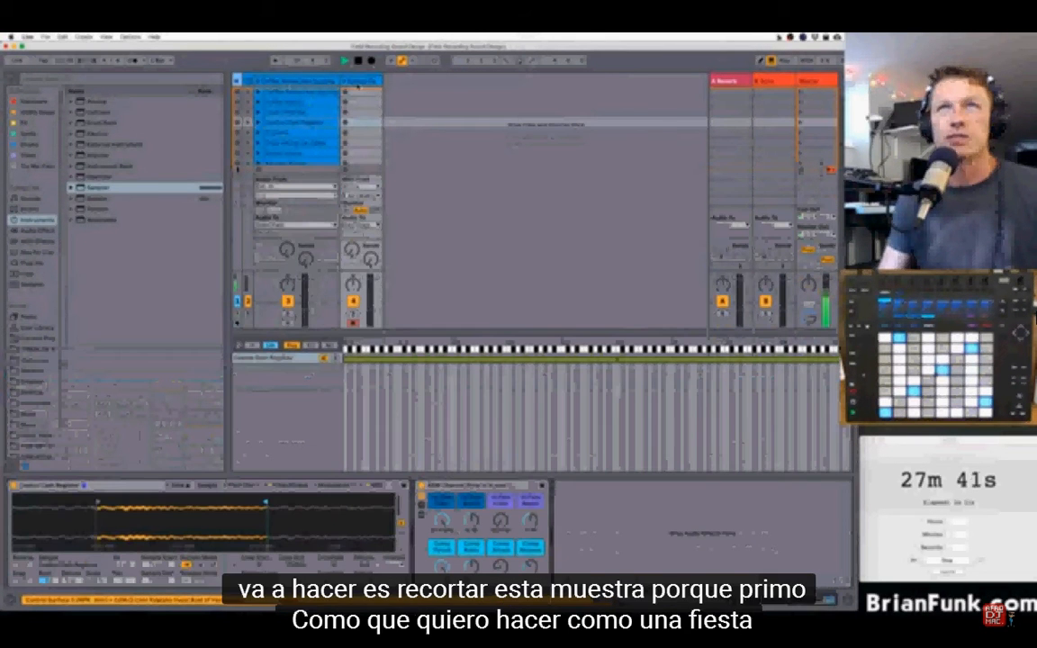
# - Convert the cash register Sampler to Simpler, and remove the instrument from the MIDI track
pyautogui.rightClick(137, 484)
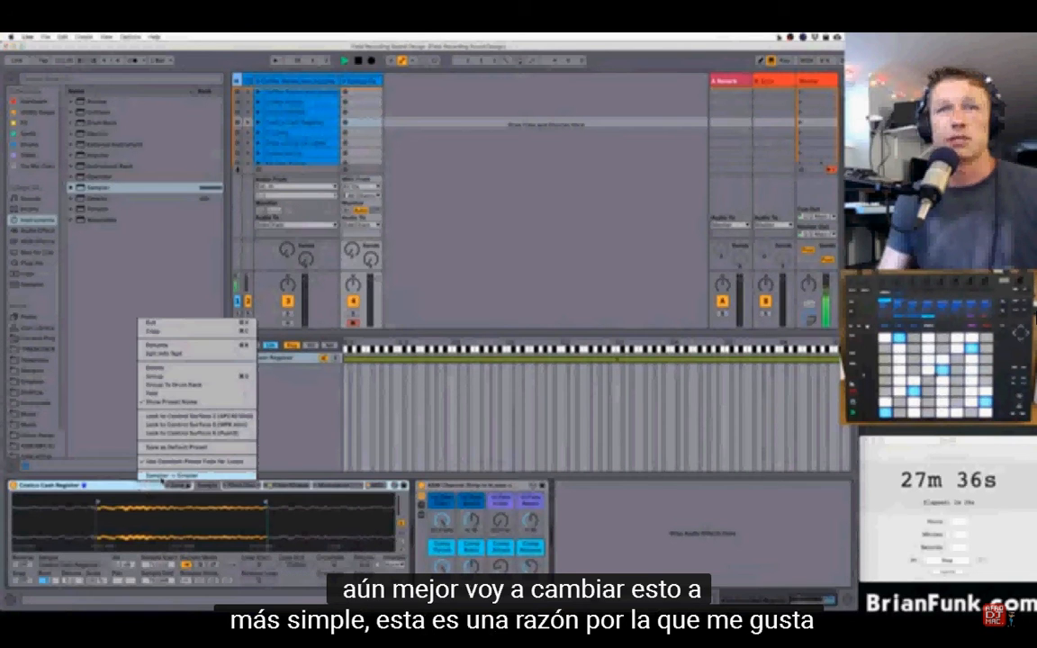
pyautogui.click(144, 433)
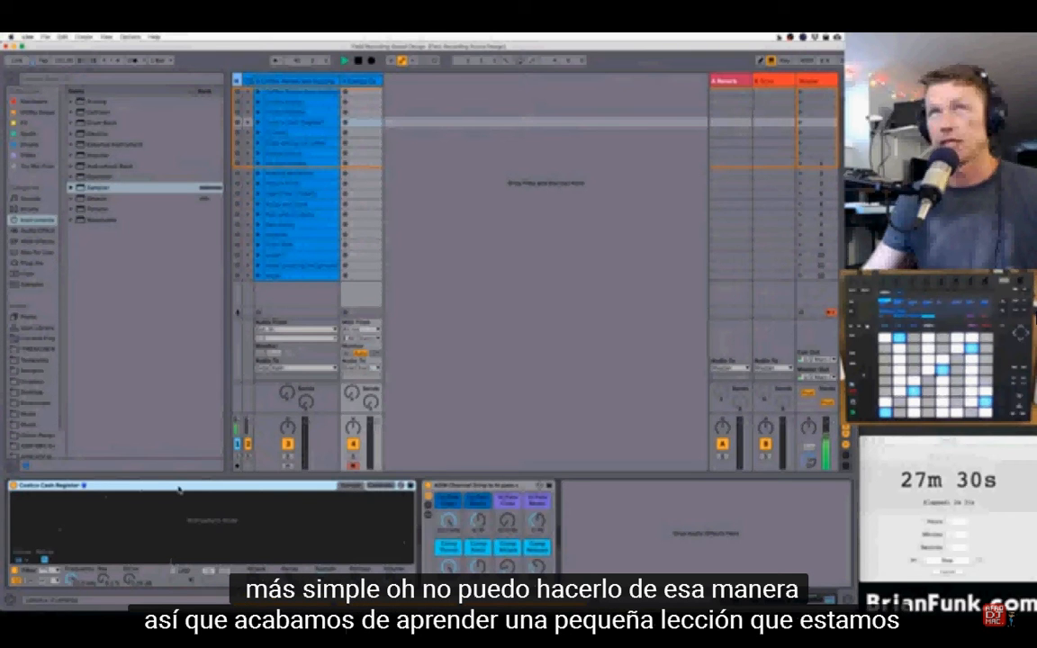
pyautogui.press('Delete')
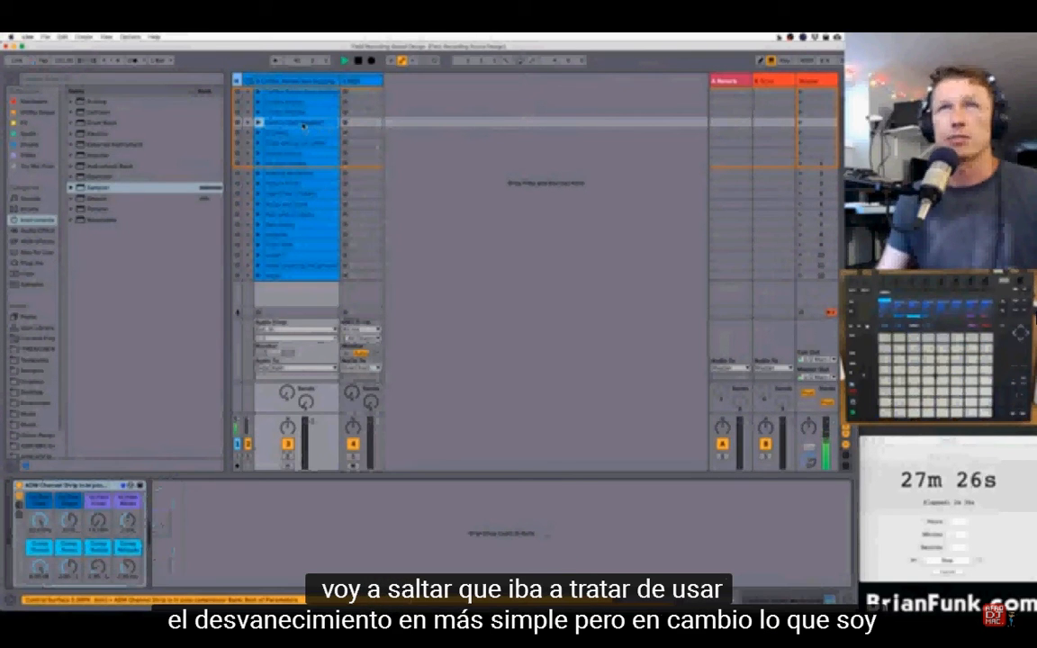
# - Open the Costco Cash Register clip's waveform and play it from several points to locate a clean beep
pyautogui.doubleClick(303, 124)
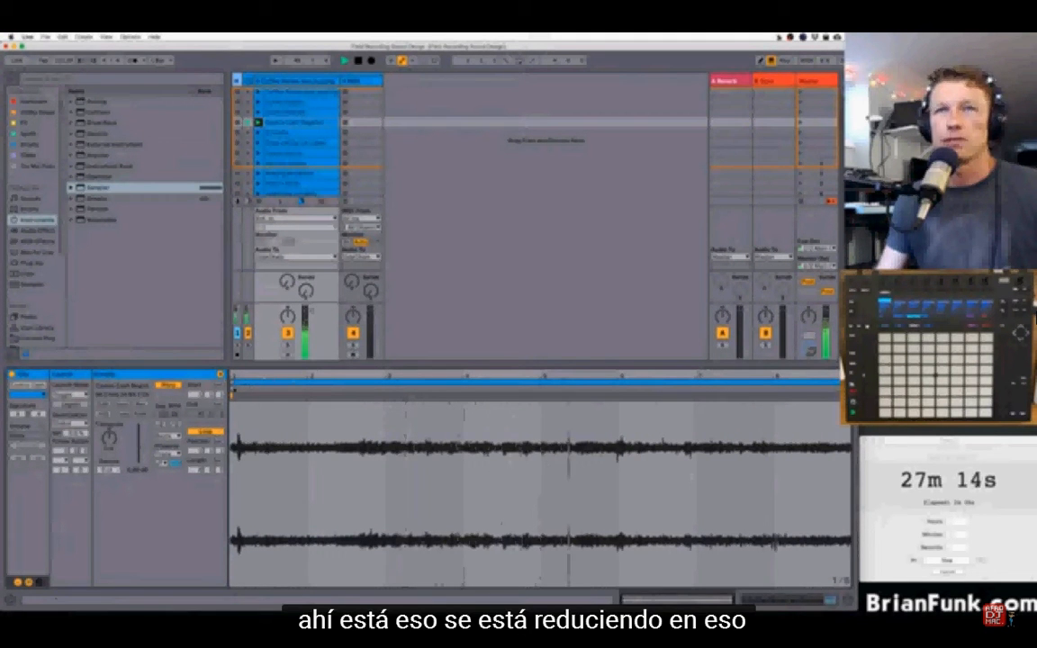
pyautogui.press('space')
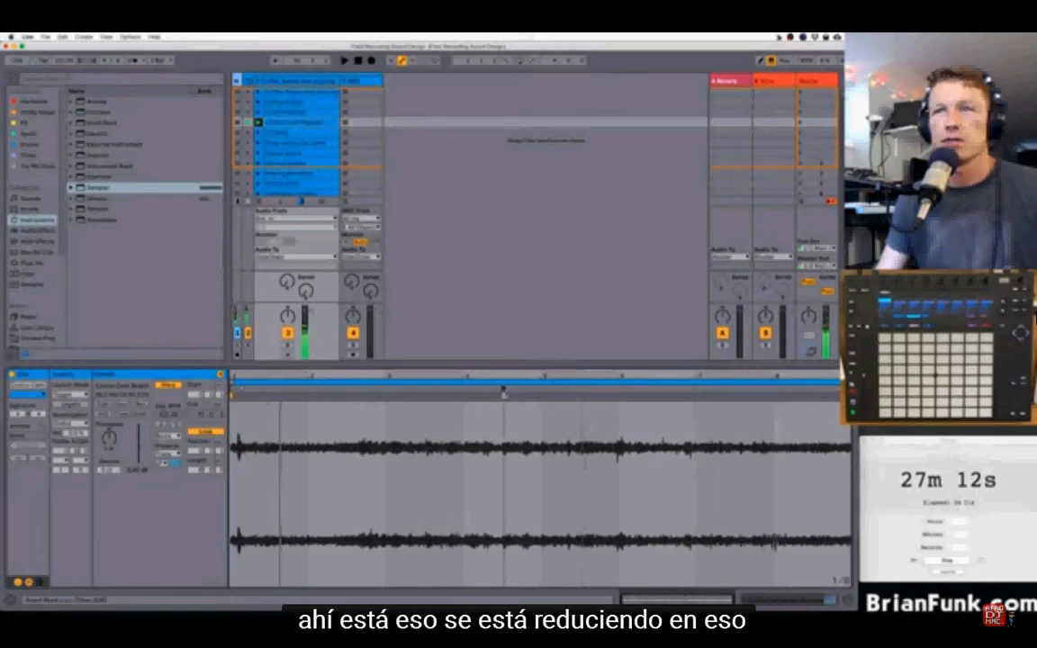
pyautogui.press('space')
pyautogui.press('space')
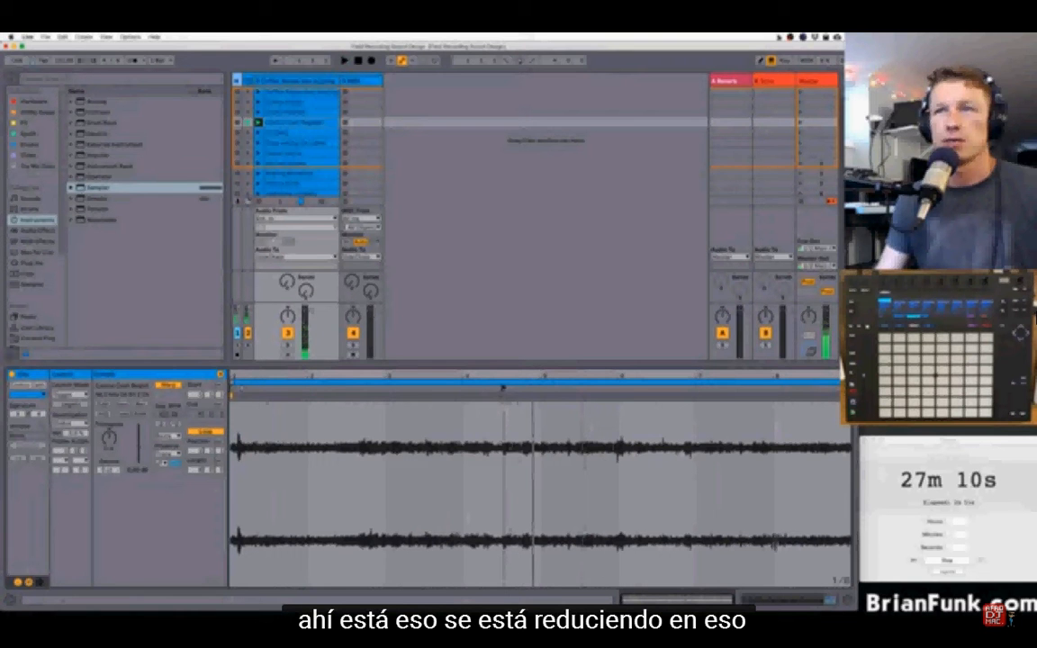
pyautogui.click(520, 389)
pyautogui.click(520, 389)
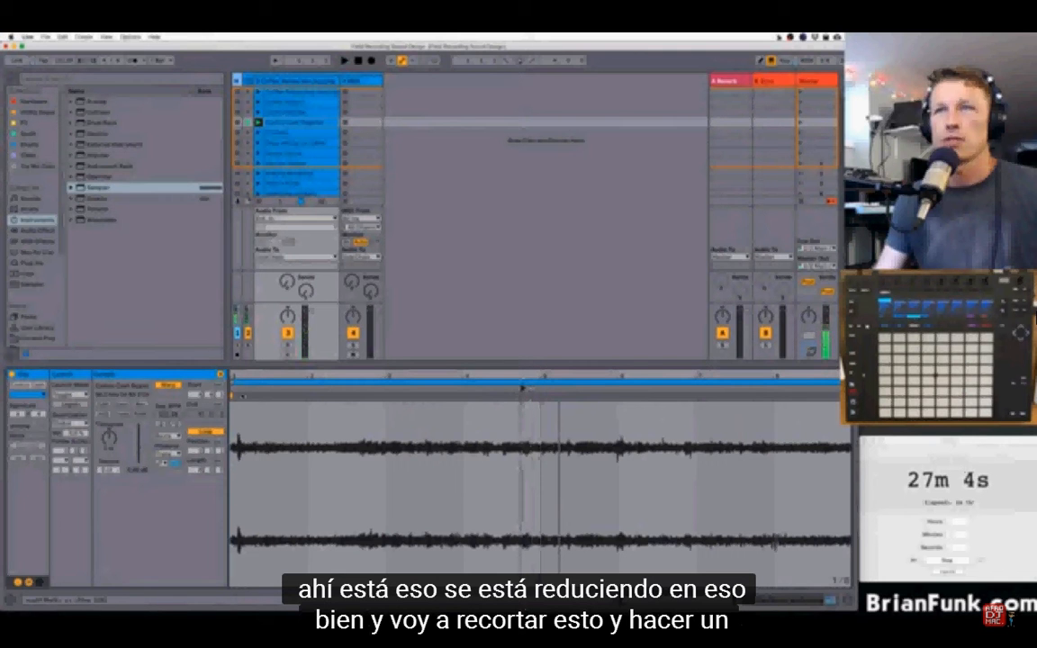
# - Narrow the cash register clip's loop to the short beep between bars 4 and 5 and crop the sample to it
pyautogui.moveTo(233, 383); pyautogui.dragTo(522, 382)
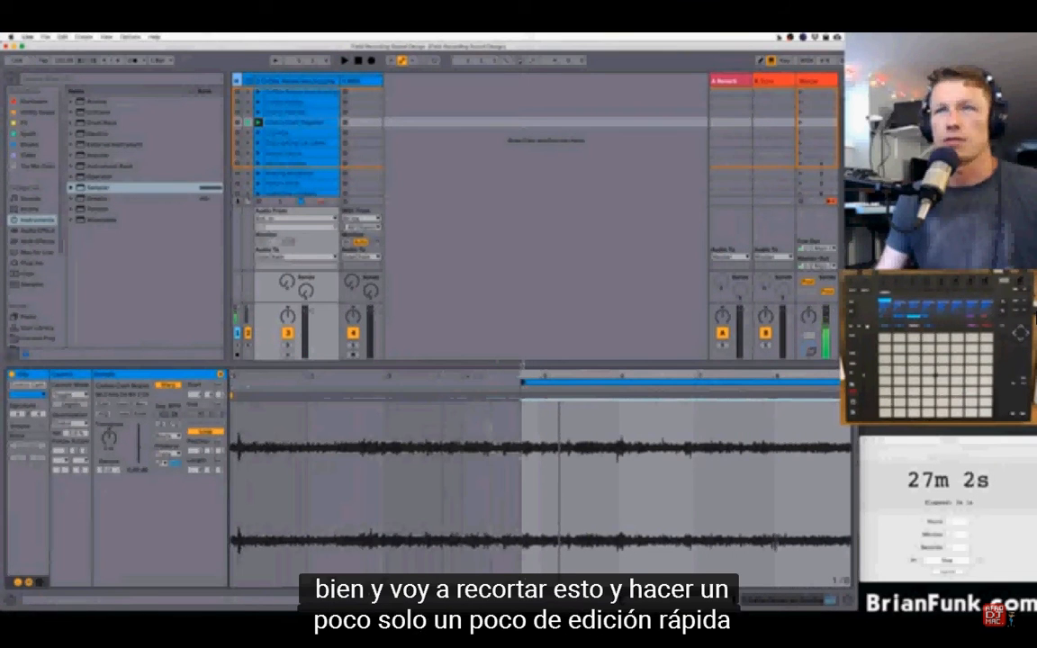
pyautogui.moveTo(850, 383); pyautogui.dragTo(549, 383)
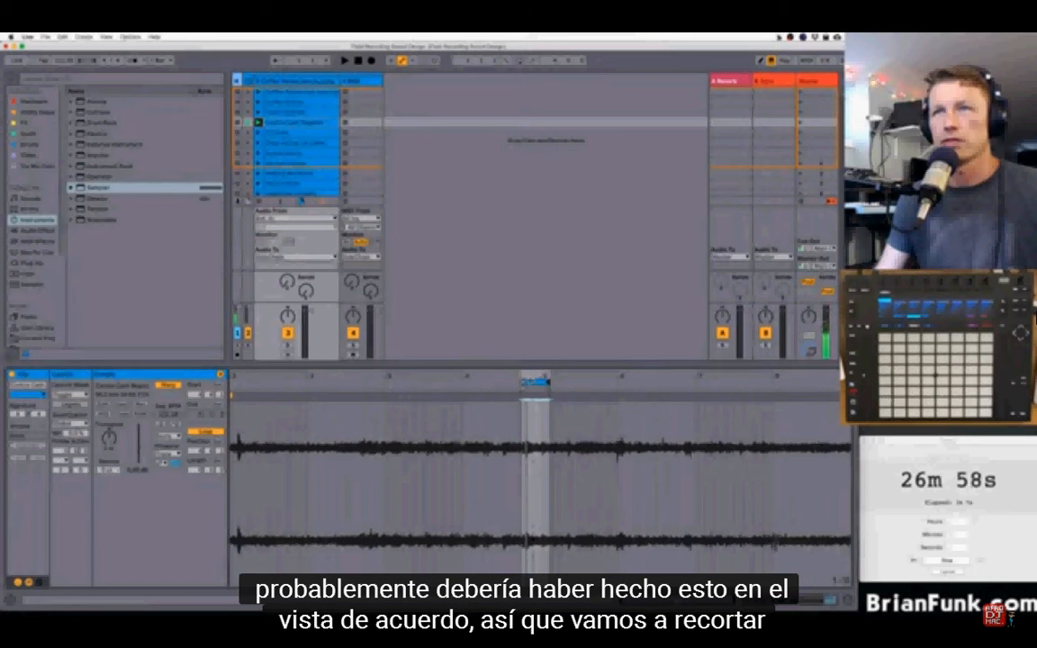
pyautogui.moveTo(543, 378); pyautogui.dragTo(543, 468)
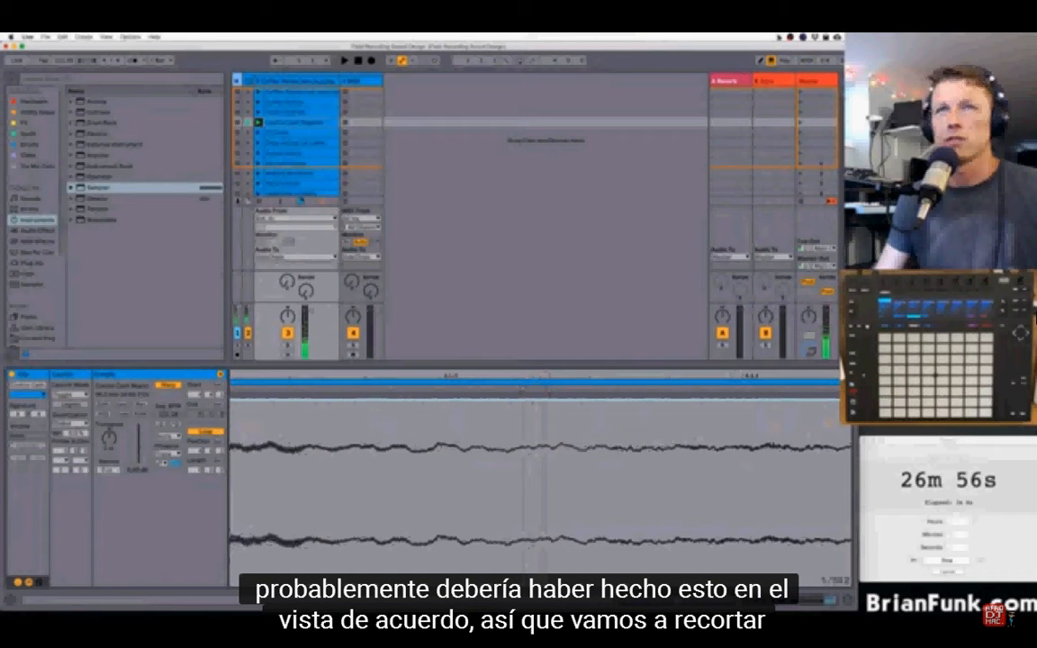
pyautogui.rightClick(510, 467)
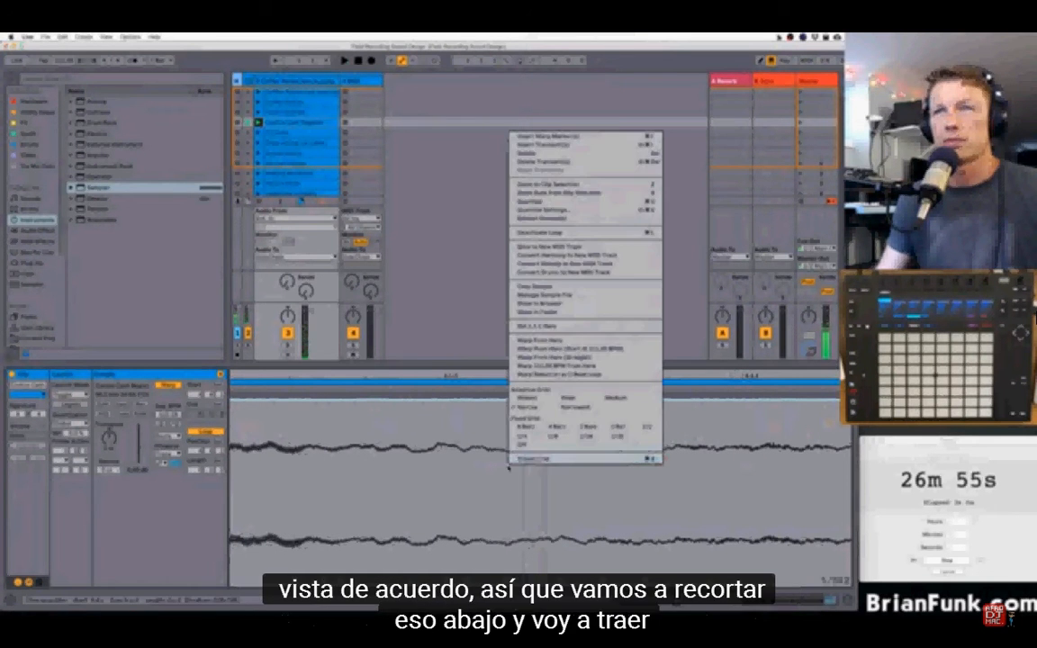
pyautogui.click(560, 287)
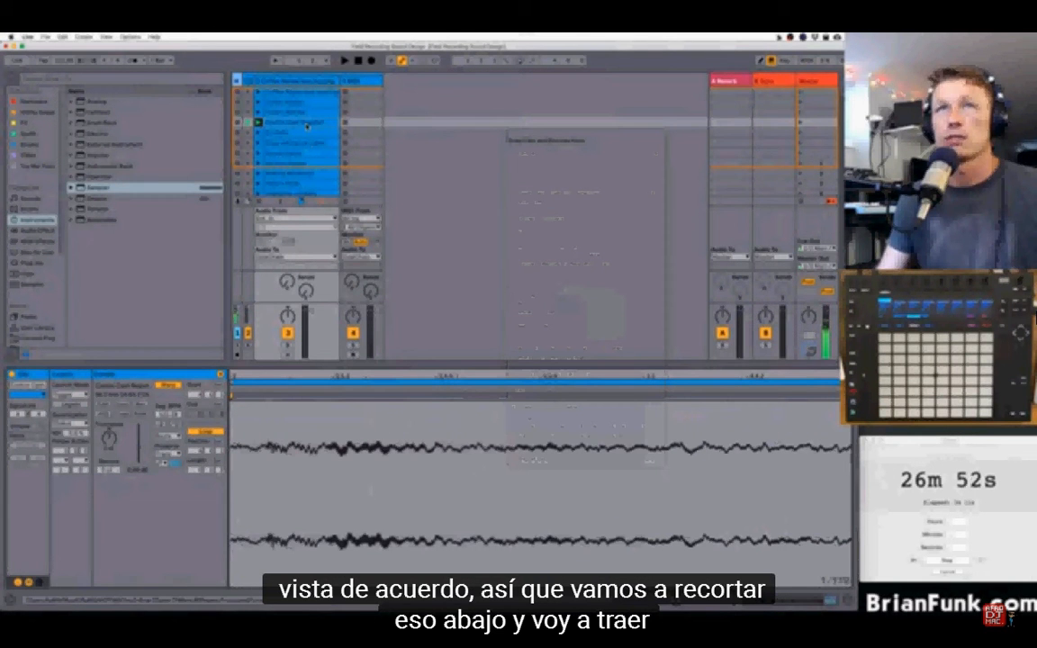
# - Place the cropped Costco Cash Register clip on its audio track in Arrangement View
pyautogui.press('Tab')
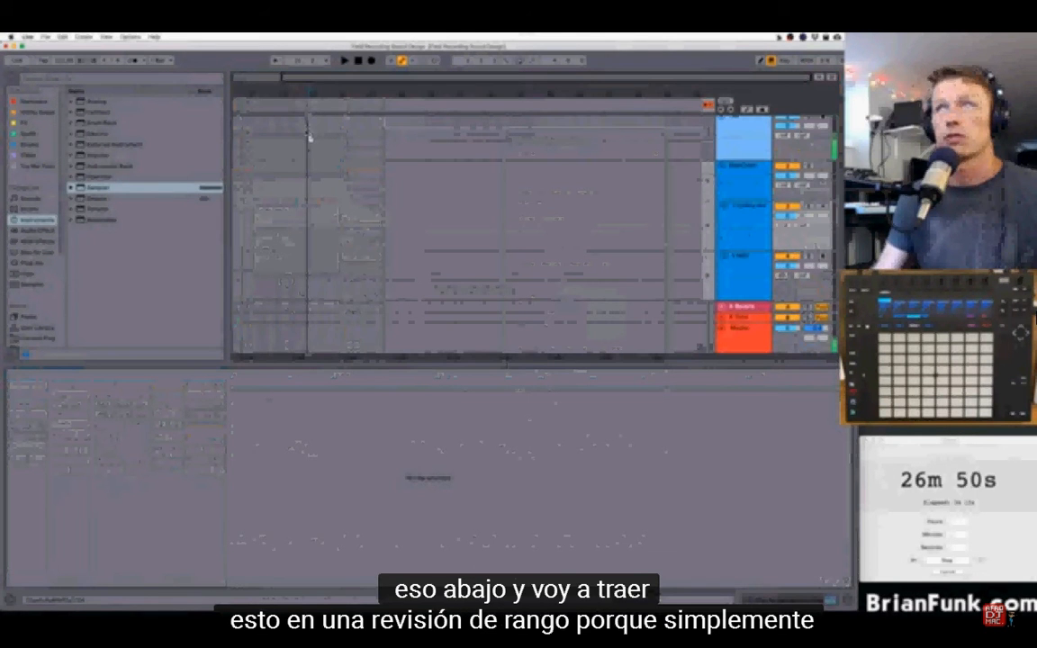
pyautogui.click(322, 231)
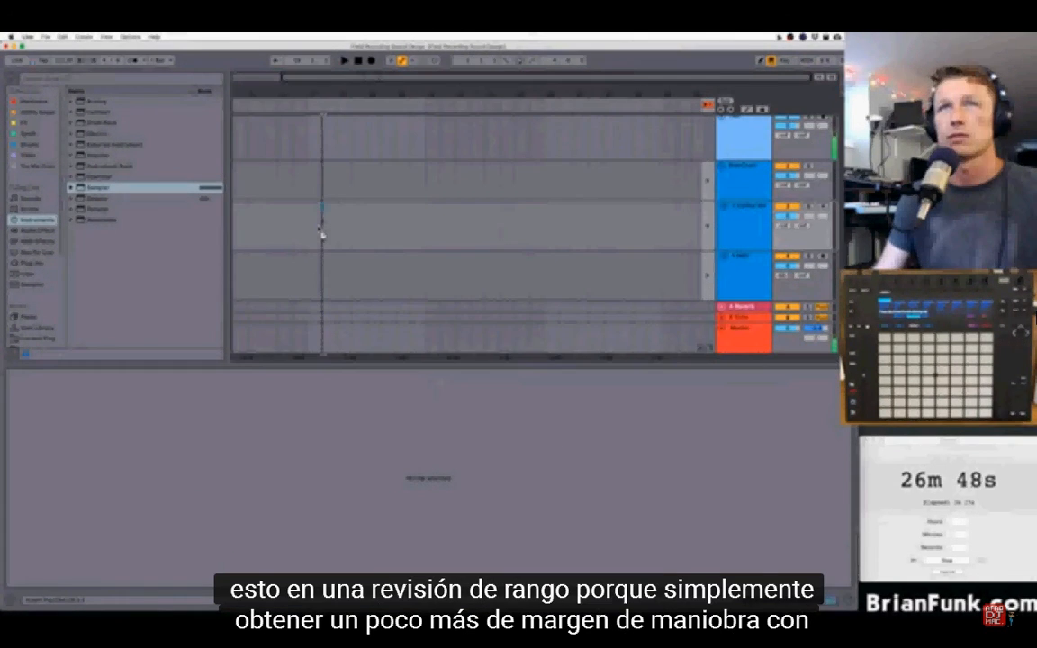
pyautogui.click(312, 230)
pyautogui.press('Tab')
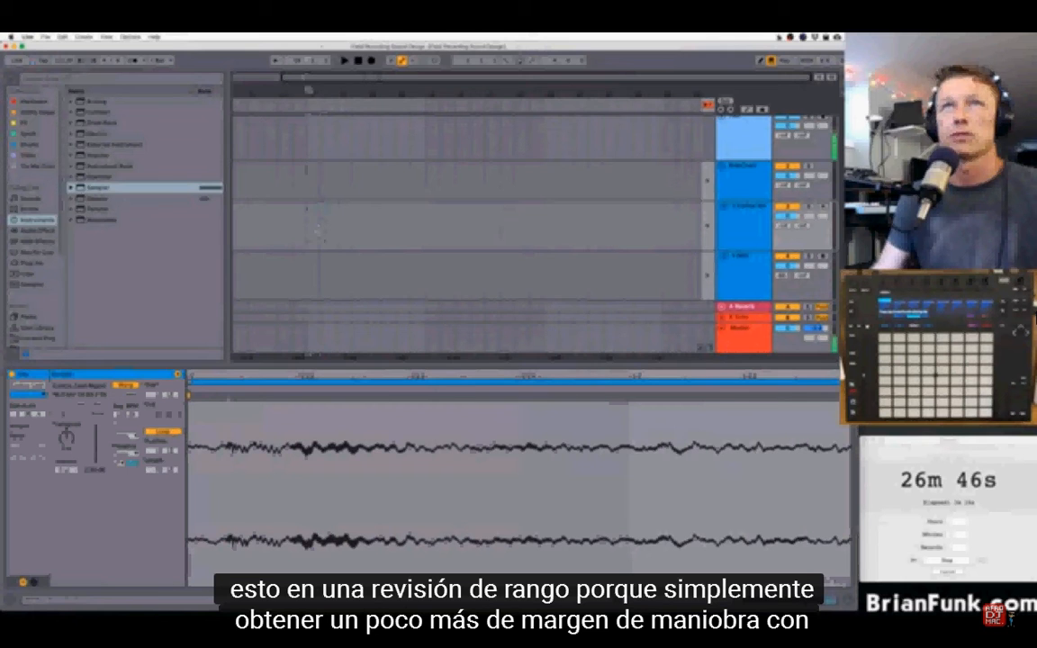
pyautogui.moveTo(308, 89); pyautogui.dragTo(312, 94)
pyautogui.click(310, 209)
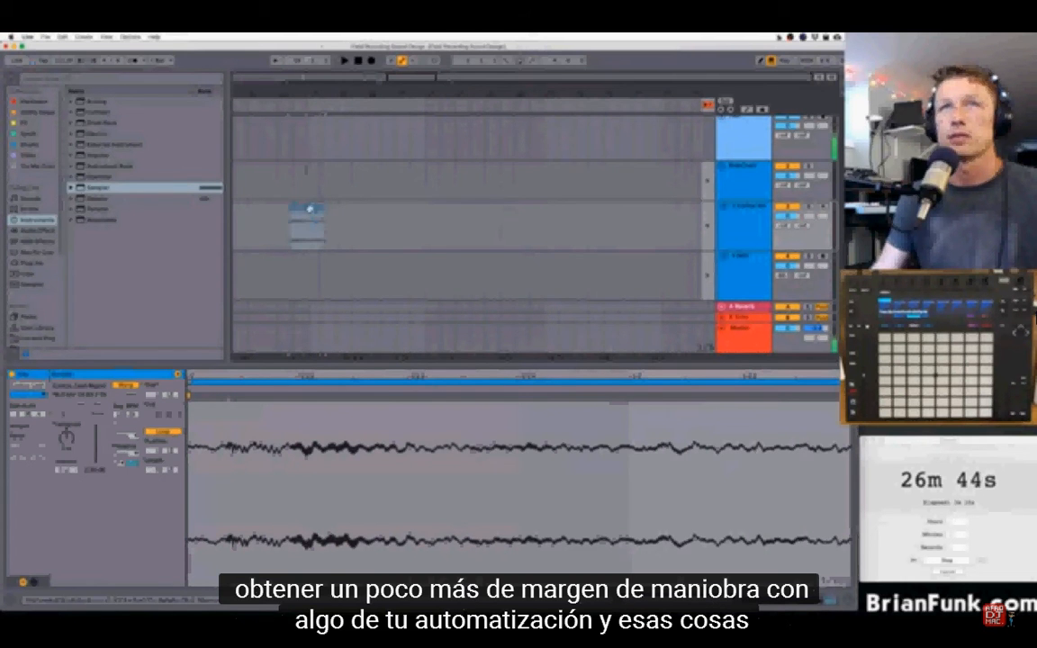
# - Switch the arrangement from automation to clip fades and trim the cash register clip's start to the beginning of the beep
pyautogui.press('a')
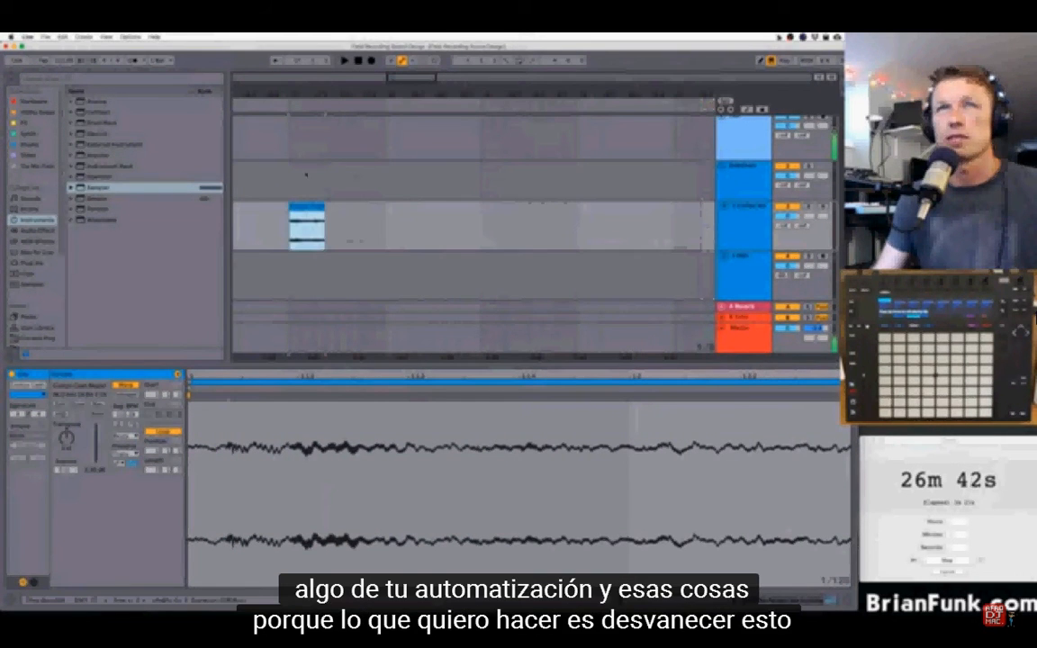
pyautogui.click(291, 111)
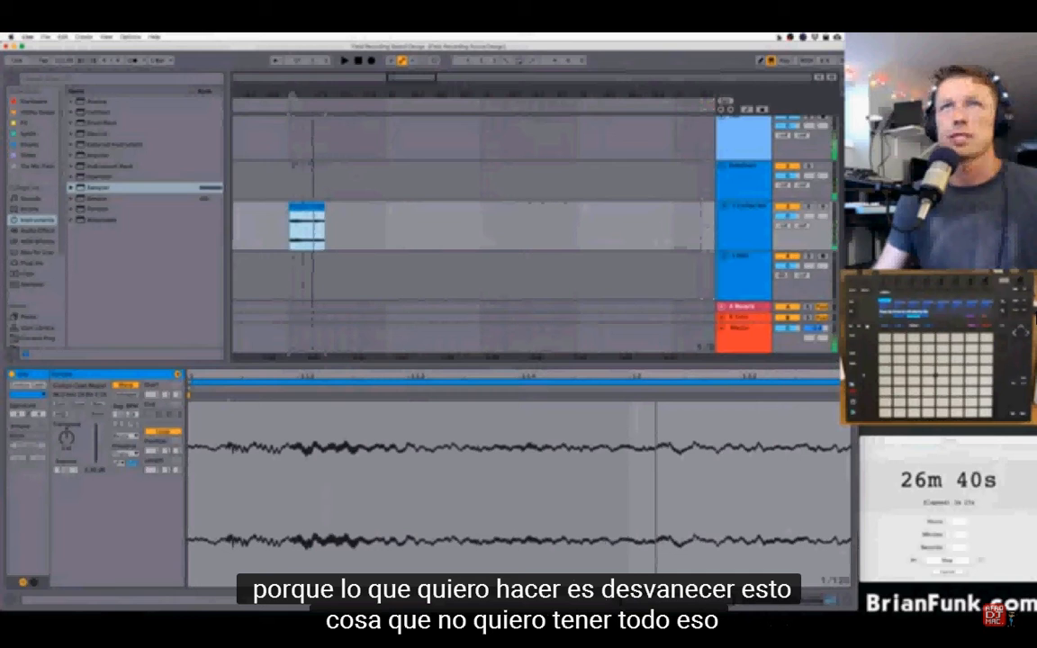
pyautogui.press('z')
pyautogui.rightClick(274, 201)
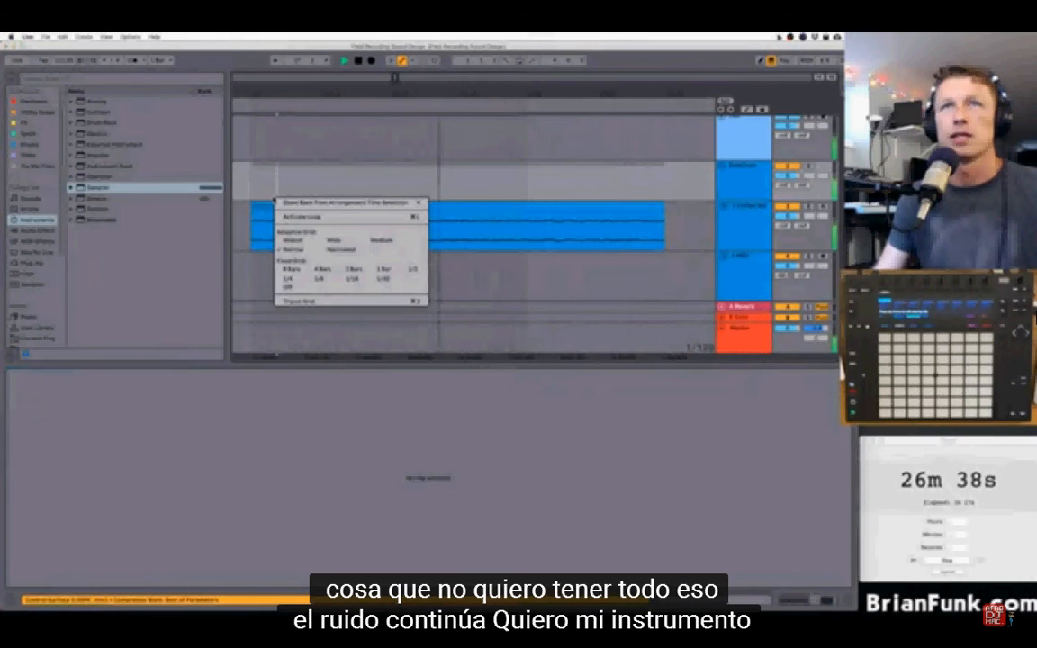
pyautogui.click(261, 243)
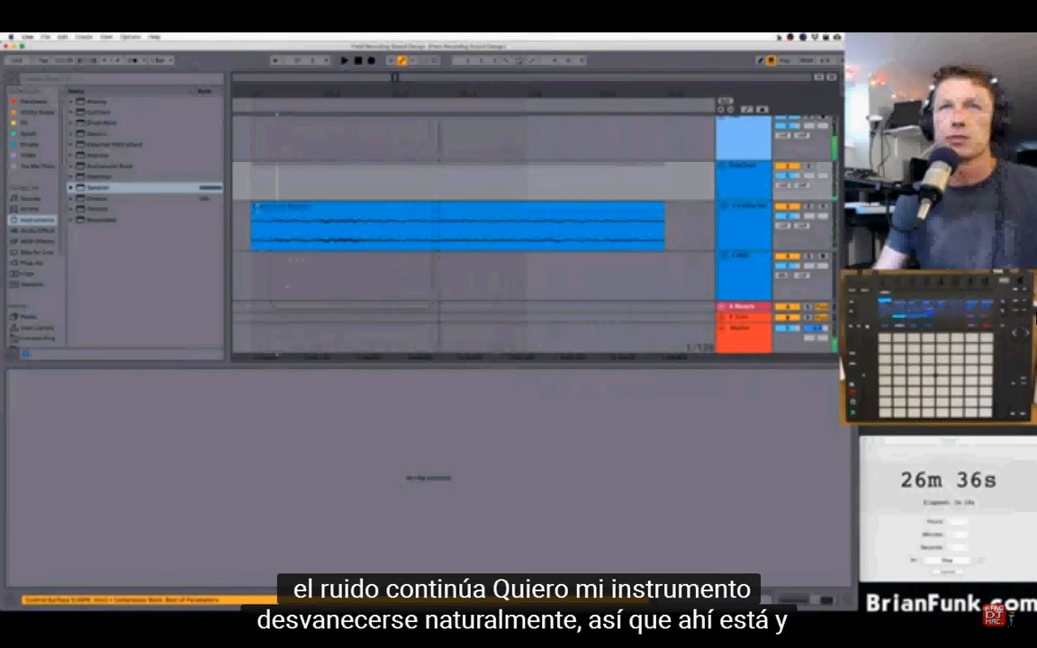
pyautogui.moveTo(257, 207); pyautogui.dragTo(279, 207)
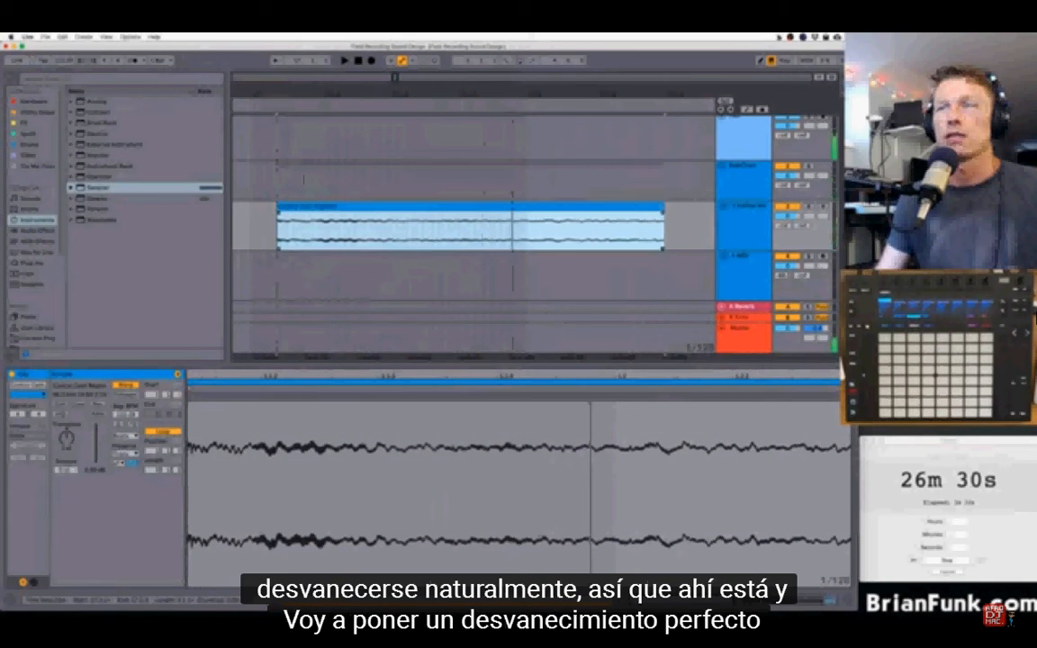
# - Add a long fade-out to the cash register clip, shorten its end by about a third, and play it back
pyautogui.moveTo(663, 207); pyautogui.dragTo(442, 202)
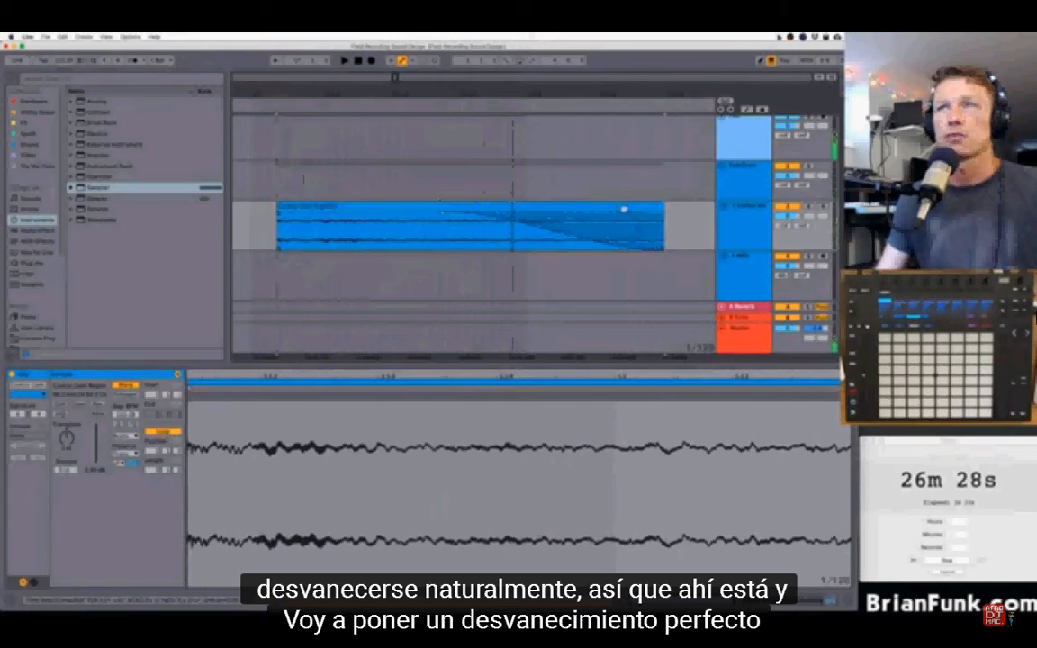
pyautogui.moveTo(664, 209); pyautogui.dragTo(538, 206)
pyautogui.press('space')
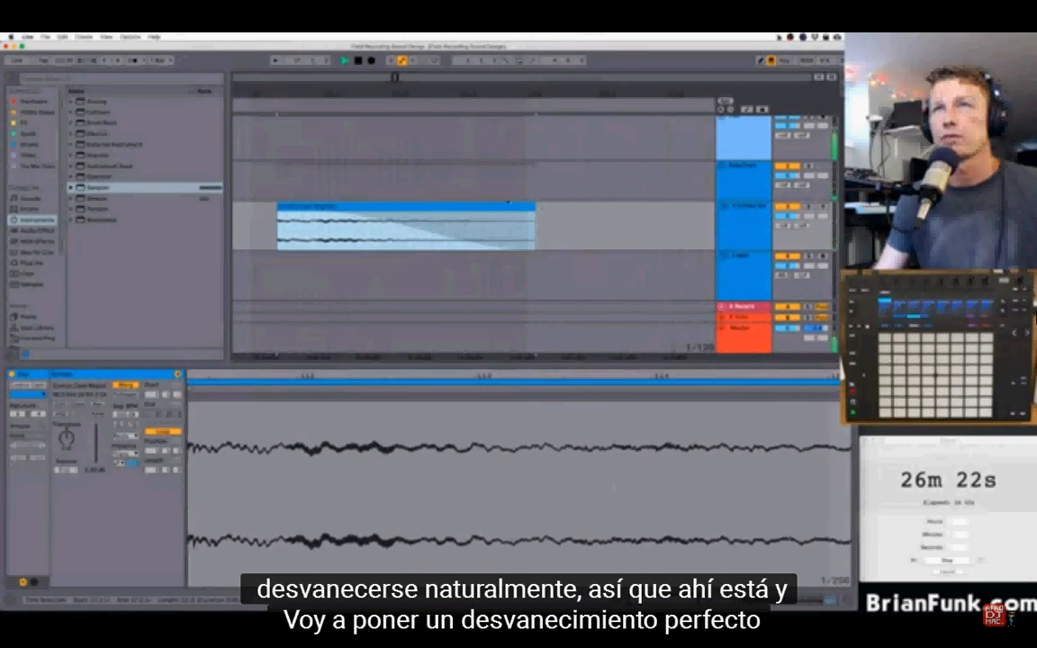
# - Insert a new audio track below the cash register track, set its input to Resampling, and arm it
pyautogui.click(743, 224)
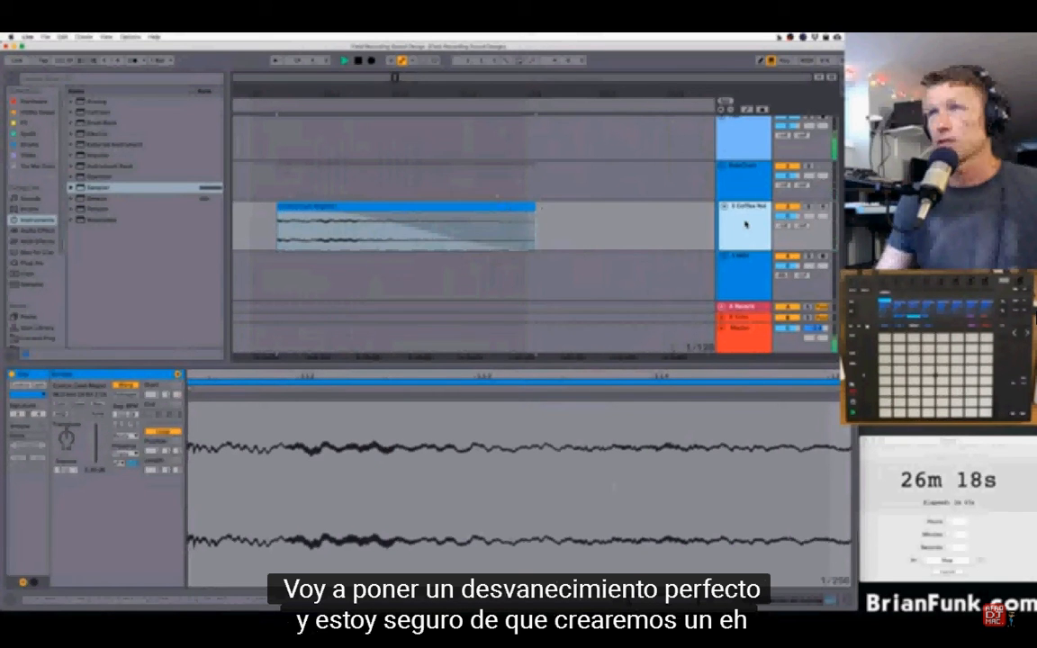
pyautogui.press('super+t')
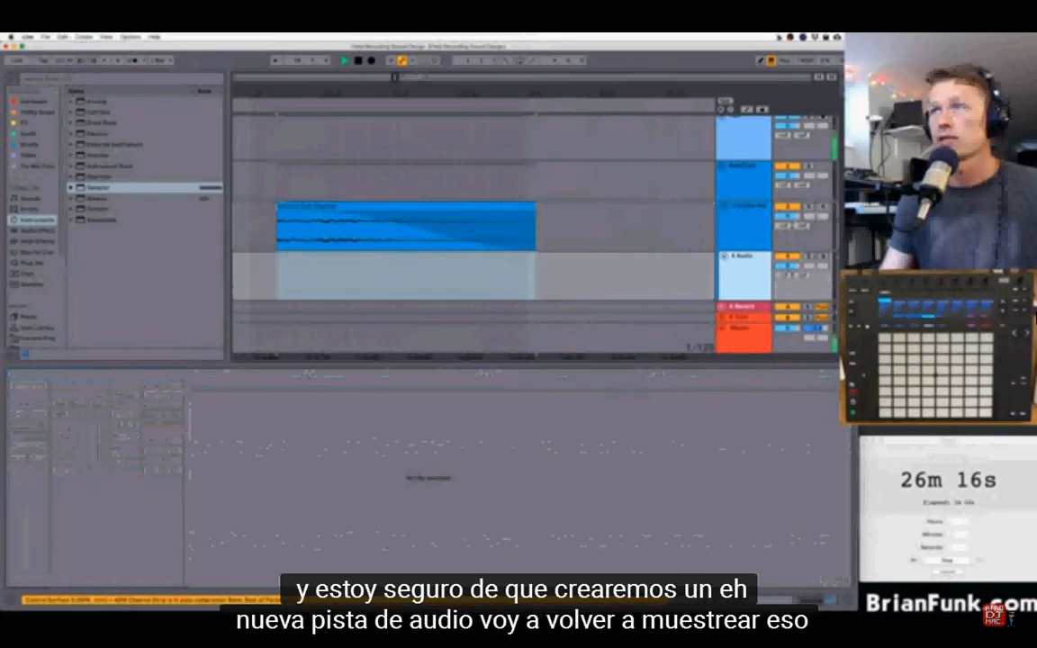
pyautogui.press('super+alt+i')
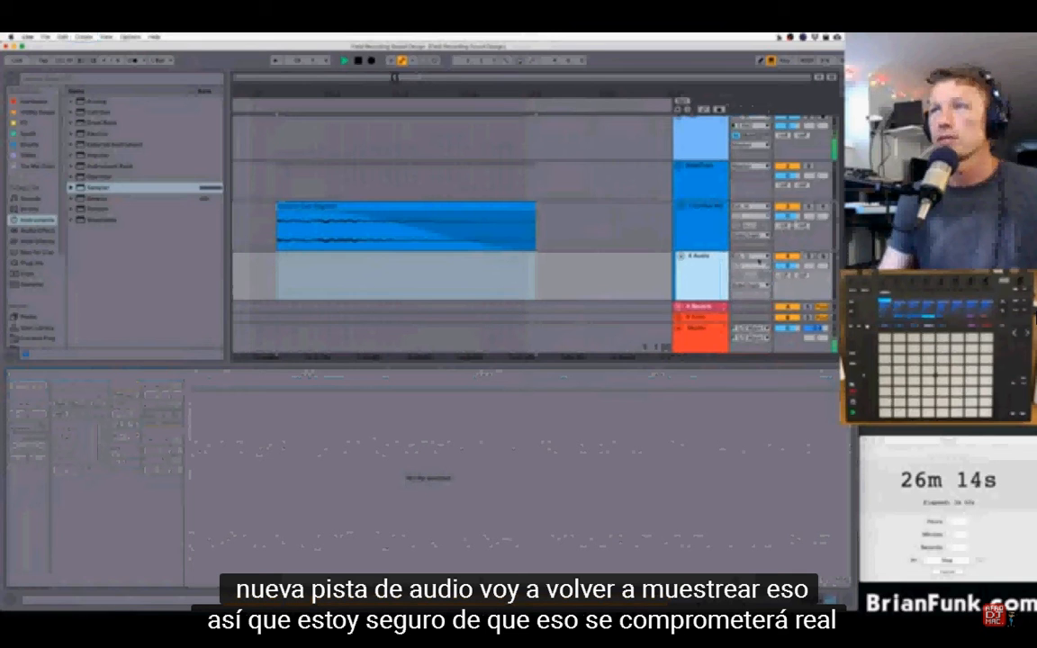
pyautogui.click(760, 257)
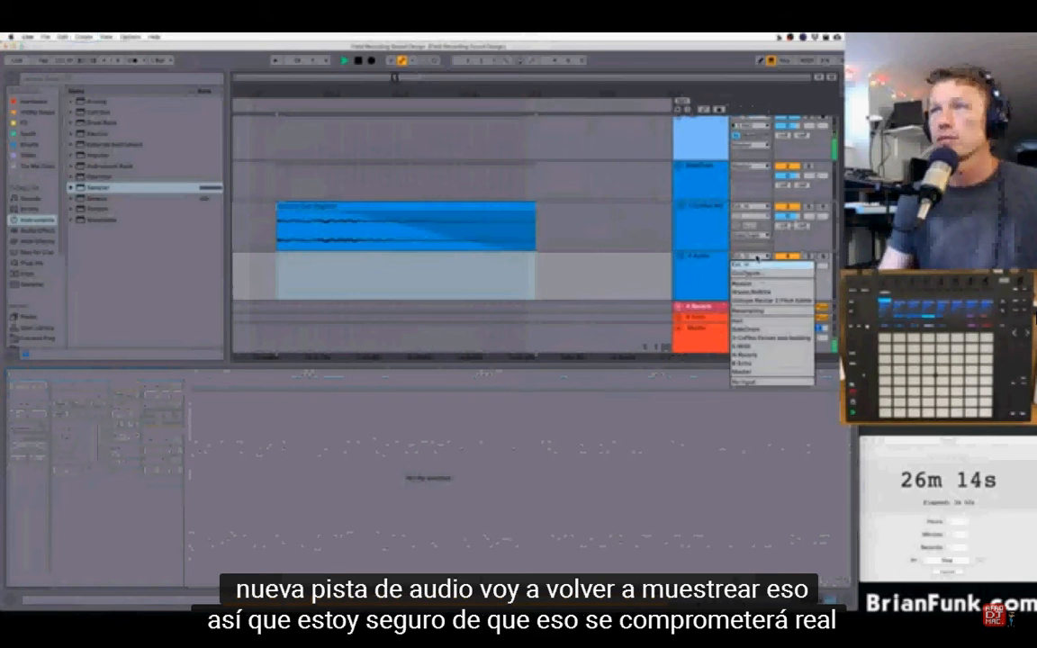
pyautogui.click(761, 312)
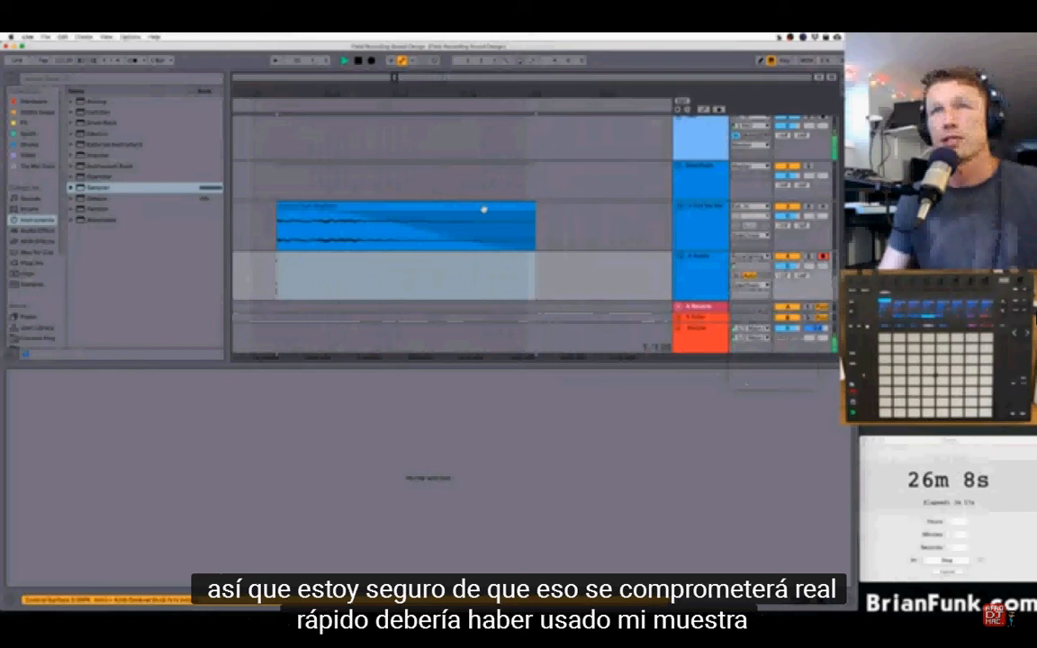
# - Try to resample the faded beep onto the new audio track, and delete the partial take
pyautogui.click(372, 61)
pyautogui.press('space')
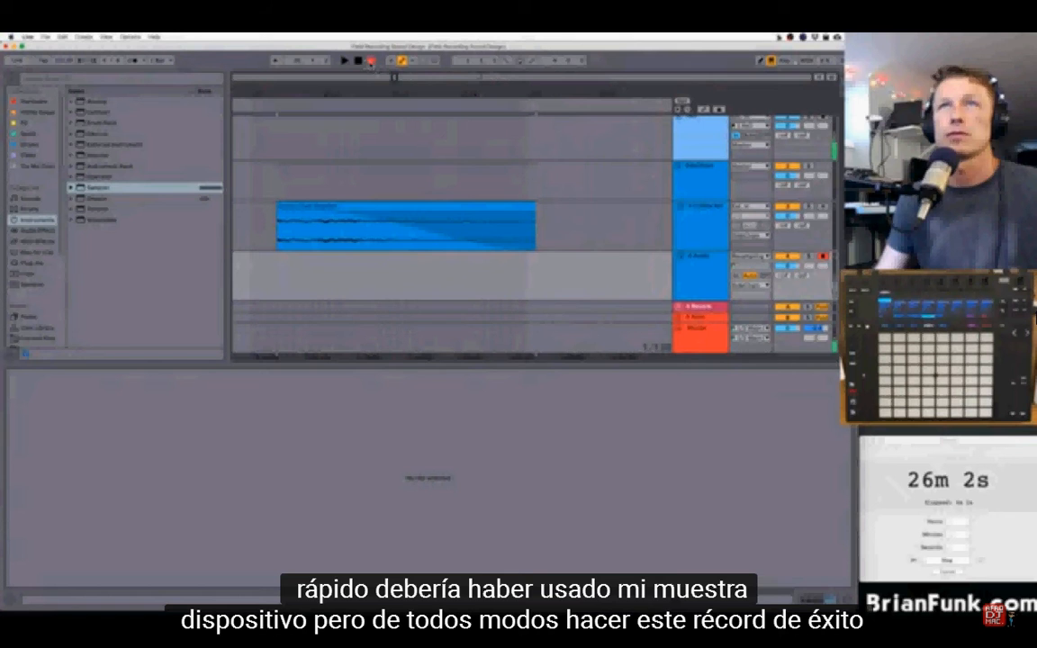
pyautogui.click(269, 99)
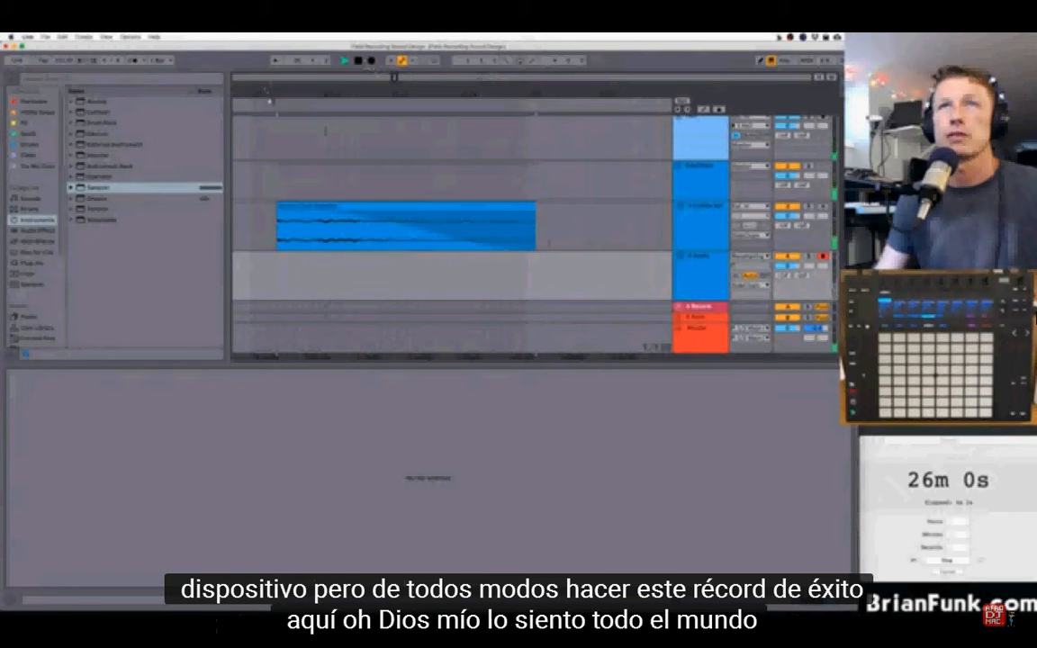
pyautogui.click(372, 61)
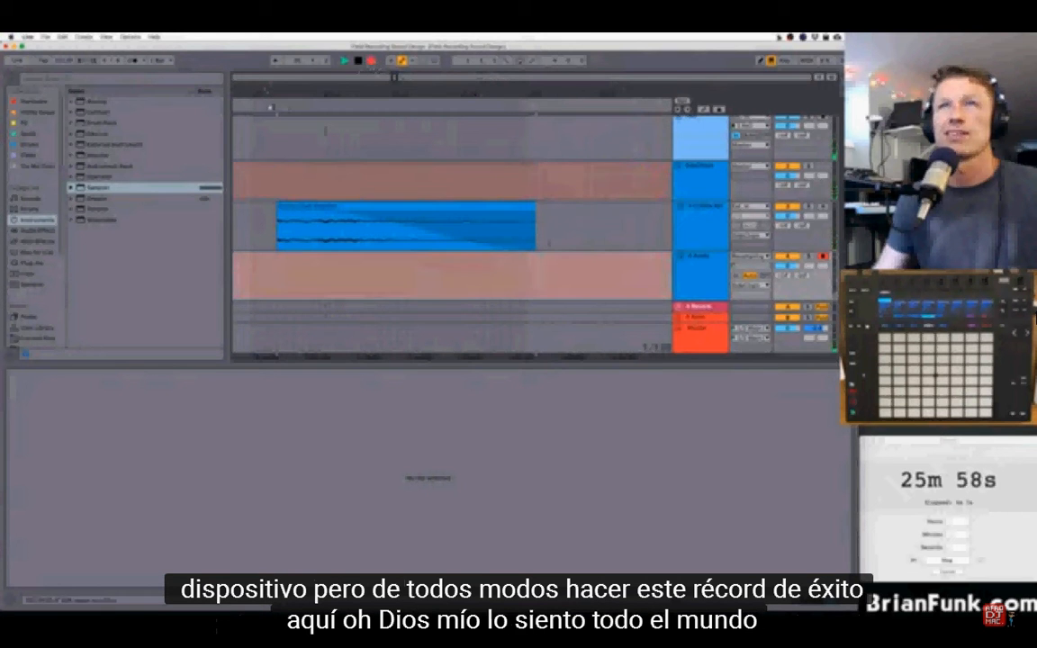
pyautogui.click(269, 102)
pyautogui.click(372, 62)
pyautogui.press('space')
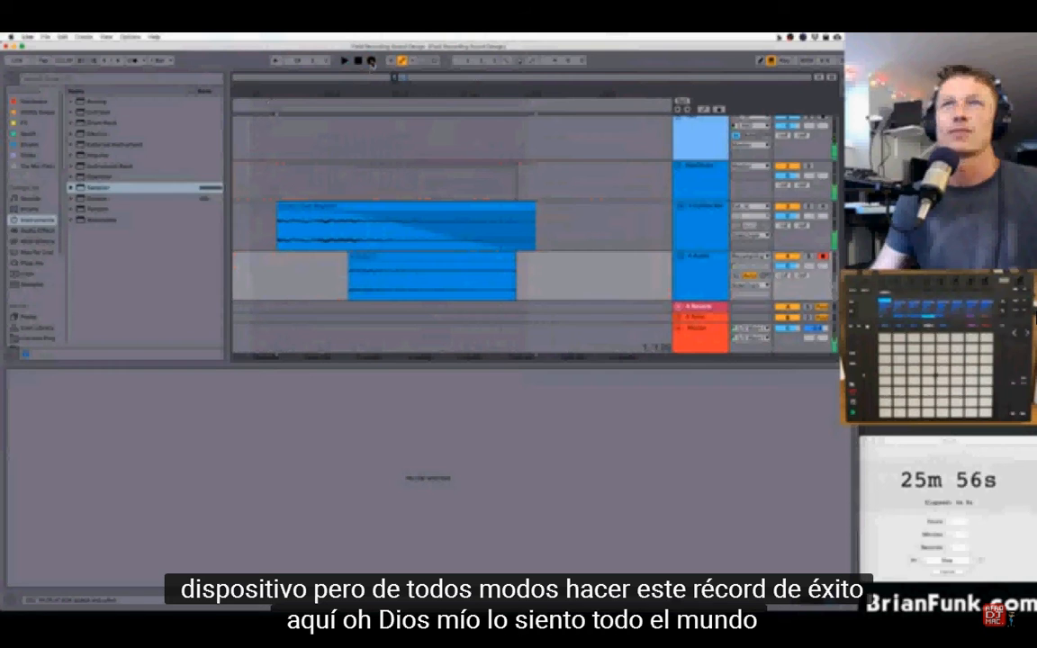
pyautogui.click(431, 257)
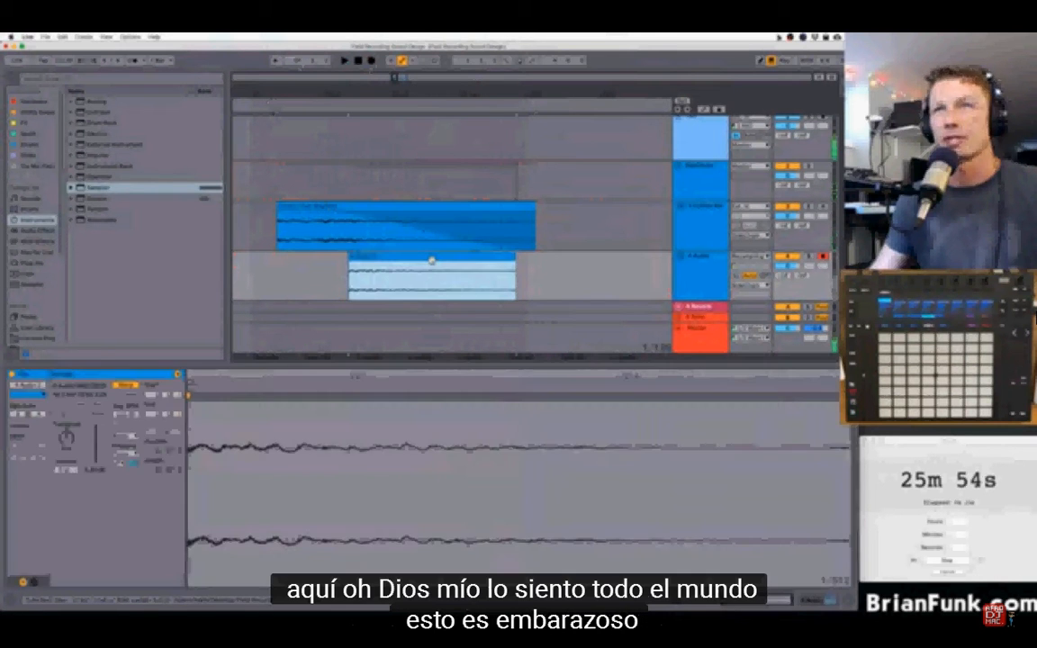
pyautogui.hscroll(-10, 266, 245)
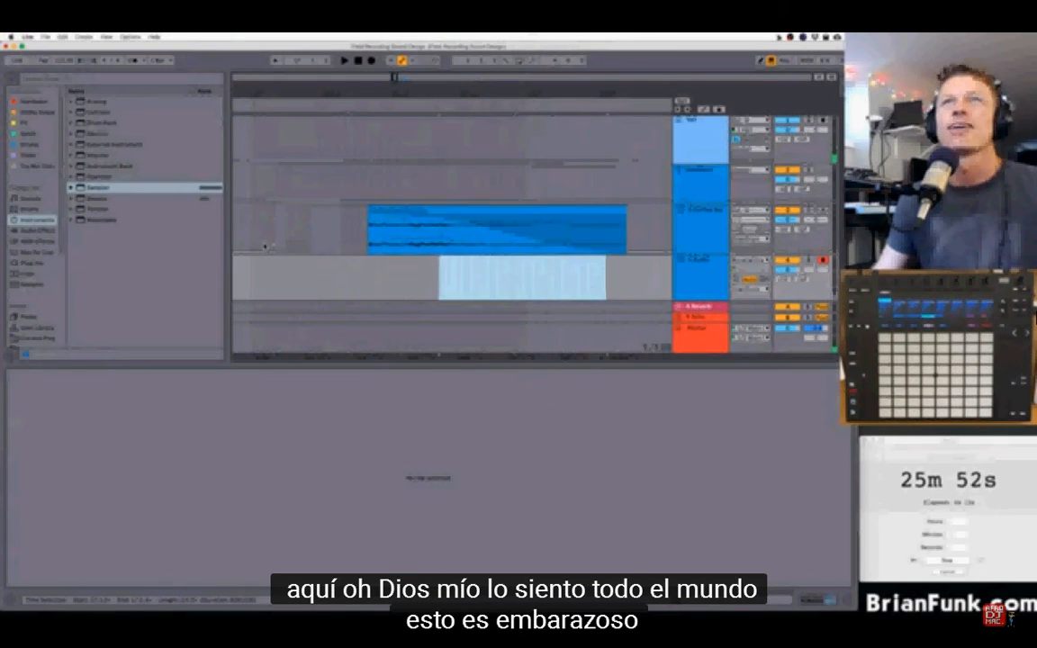
# - Record the faded beep onto the resampling track, starting well before the cash register clip
pyautogui.click(295, 271)
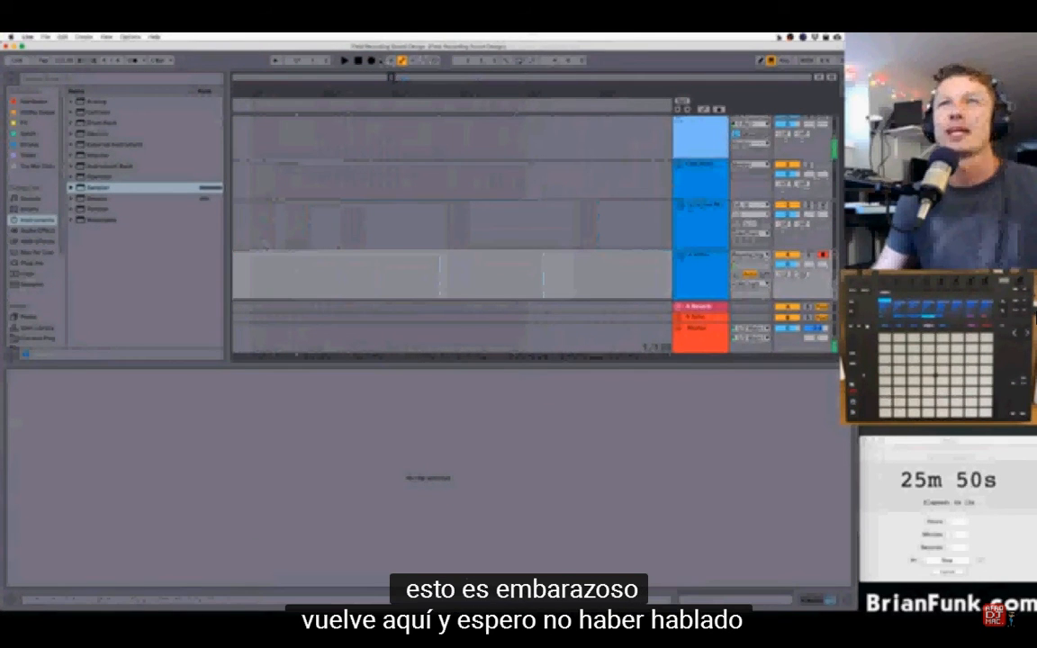
pyautogui.press('space')
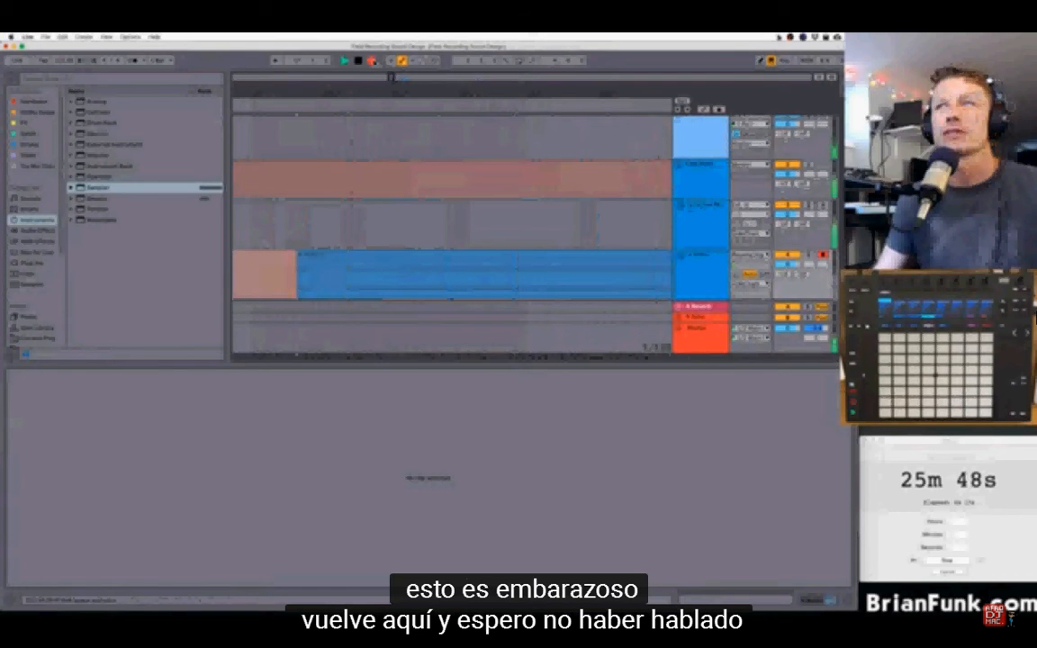
pyautogui.press('space')
pyautogui.hscroll(10, 474, 180)
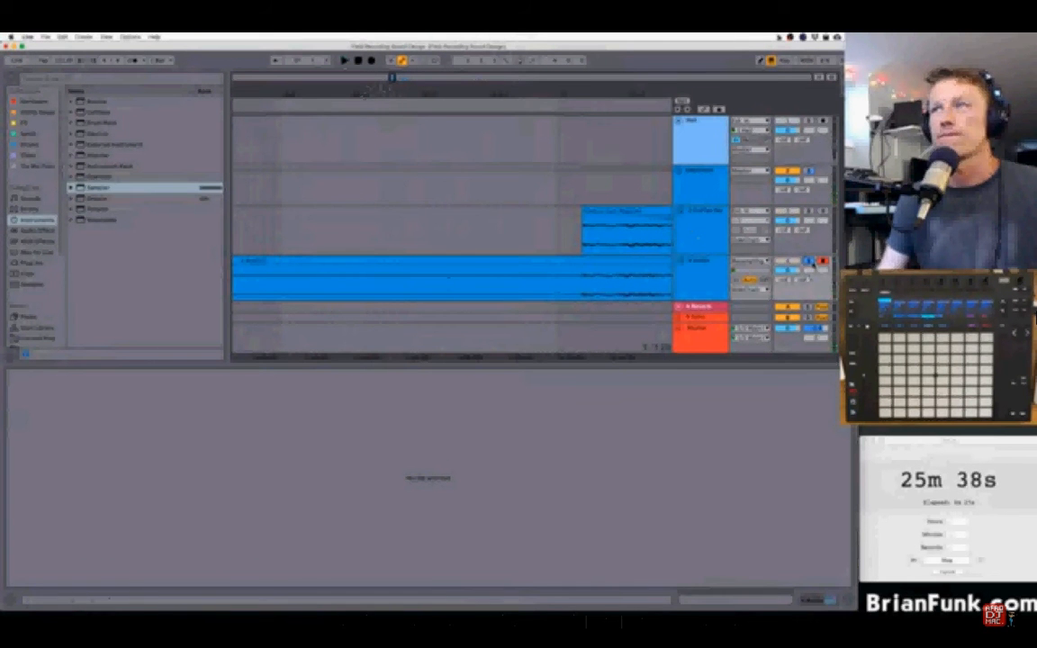
pyautogui.hscroll(-3, 267, 260)
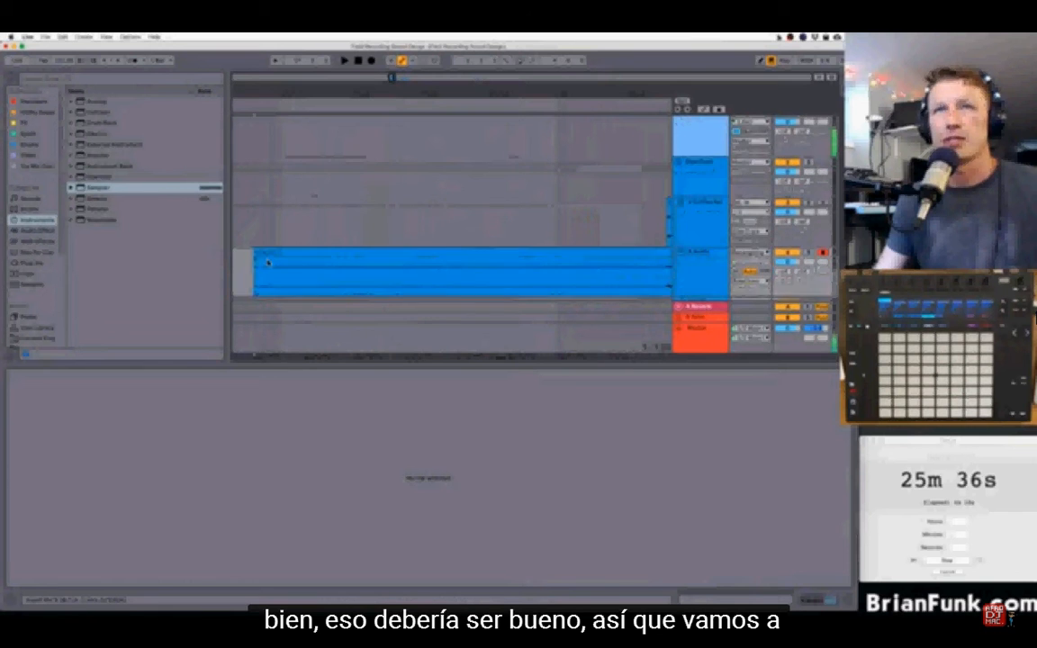
# - Trim the silence before the beep in the resampled clip and load the clip into Sampler on a new MIDI track
pyautogui.moveTo(255, 262); pyautogui.dragTo(645, 268)
pyautogui.hscroll(3, 639, 270)
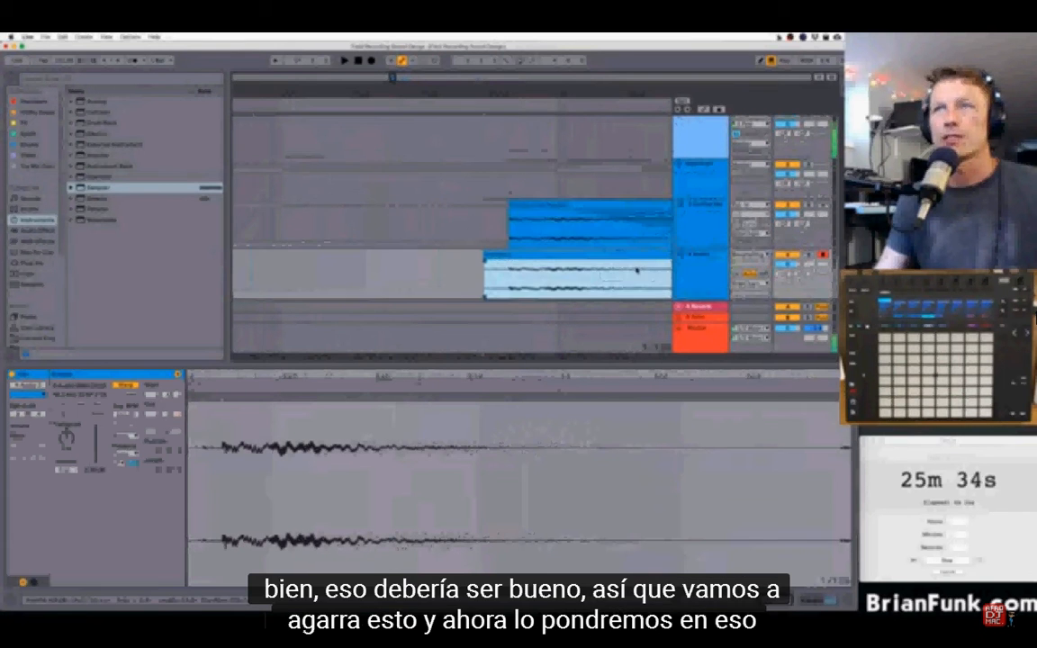
pyautogui.scroll(-2, 704, 257)
pyautogui.click(704, 261)
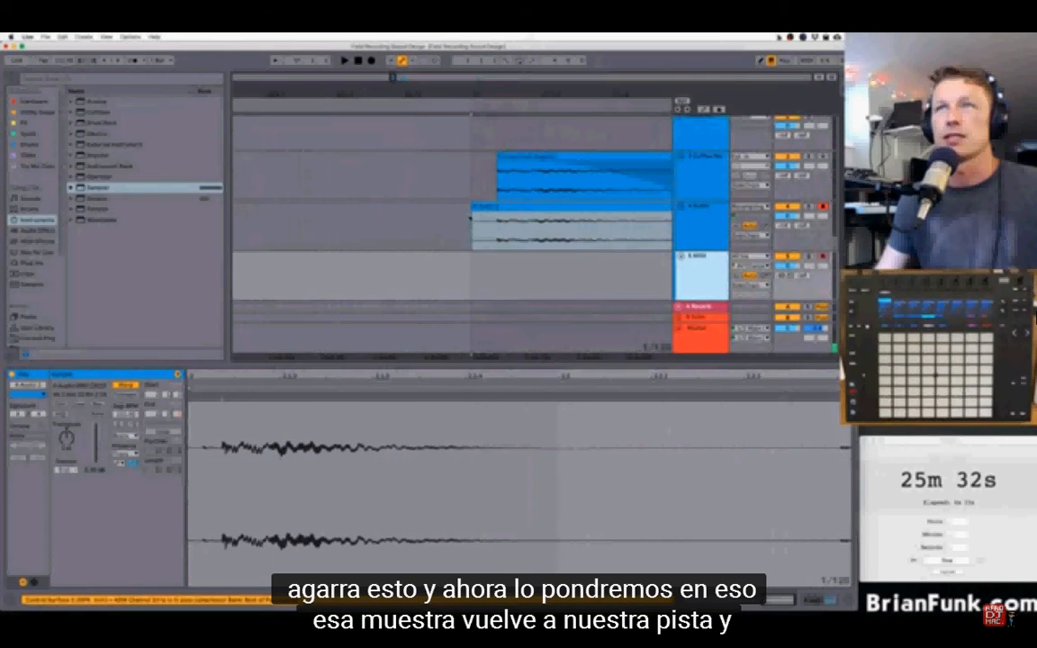
pyautogui.moveTo(82, 188); pyautogui.dragTo(727, 264)
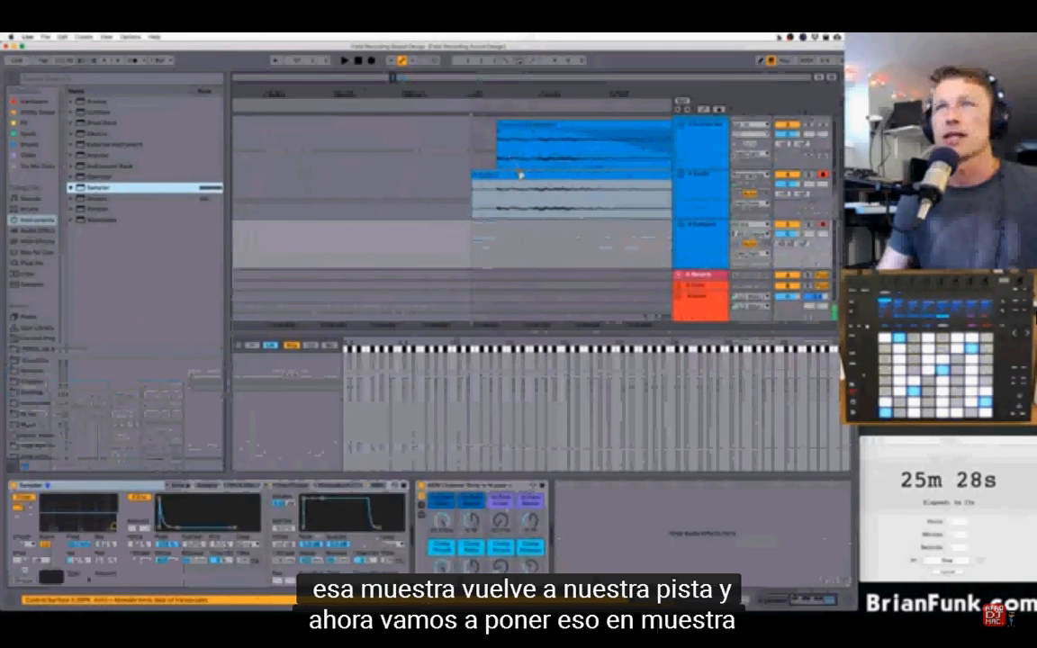
pyautogui.moveTo(518, 172); pyautogui.dragTo(264, 389)
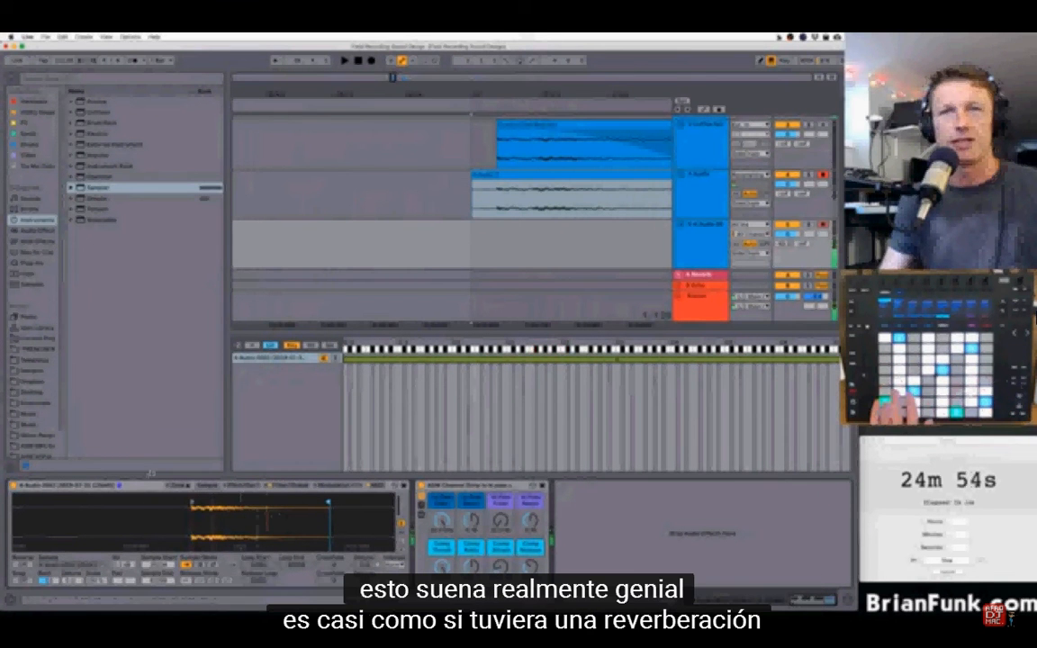
# - Group Sampler into an Instrument Rack and map its filter frequency to Macro 1 and filter resonance to Macro 2
pyautogui.click(290, 485)
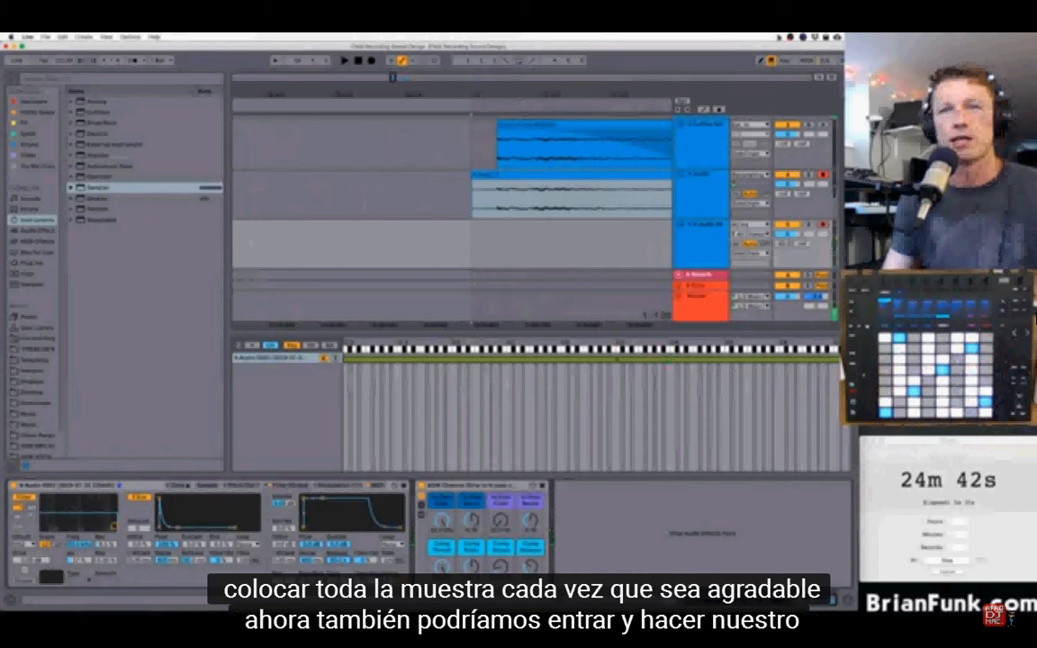
pyautogui.click(95, 492)
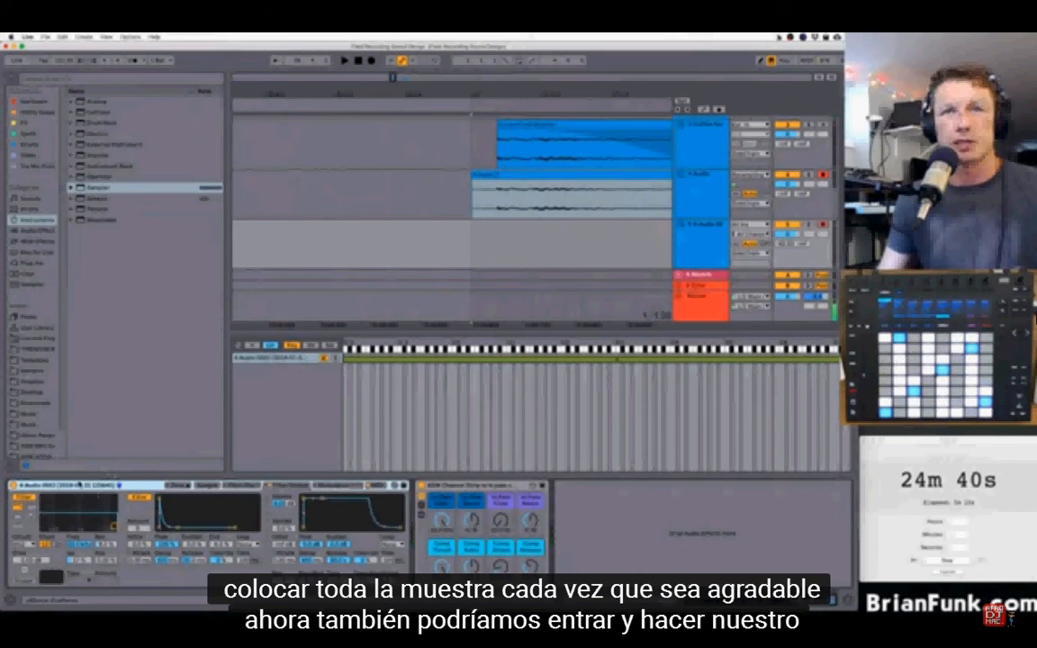
pyautogui.press('super+g')
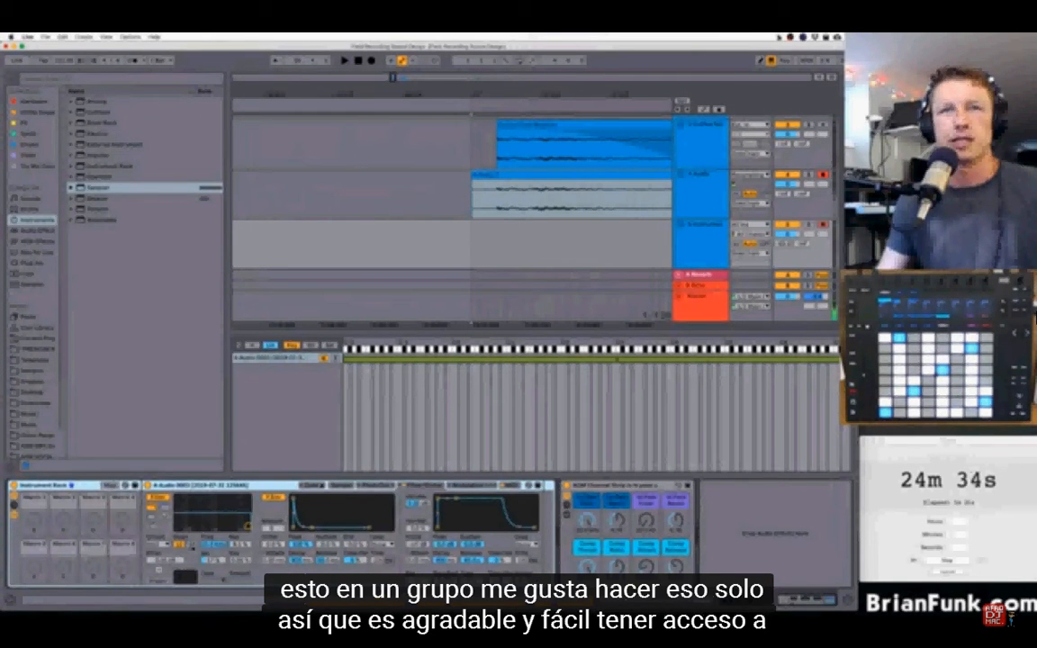
pyautogui.rightClick(216, 544)
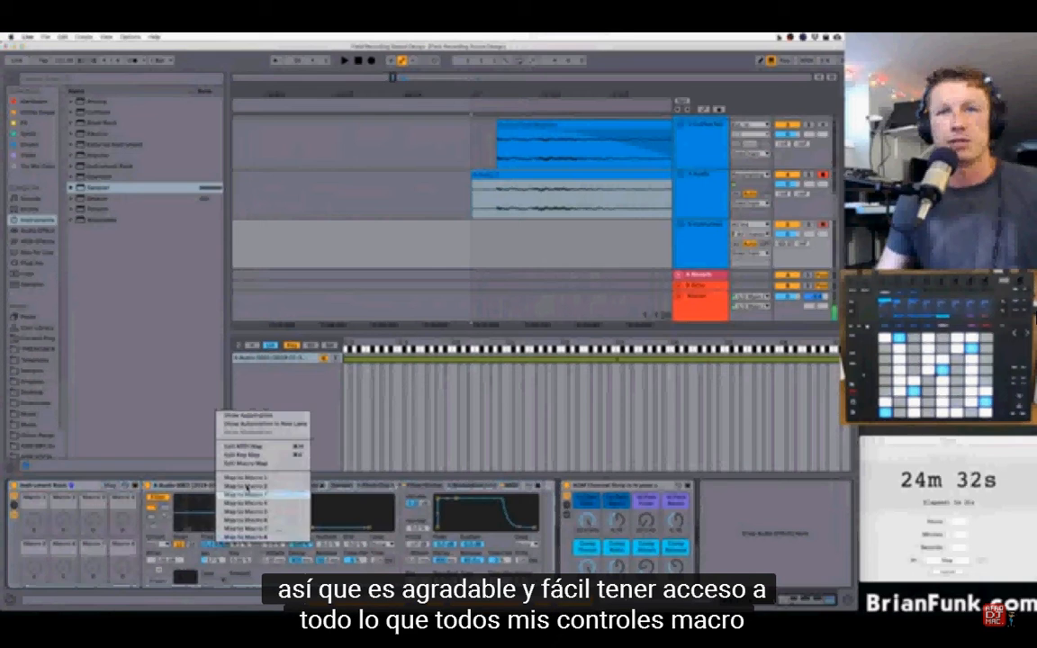
pyautogui.click(248, 478)
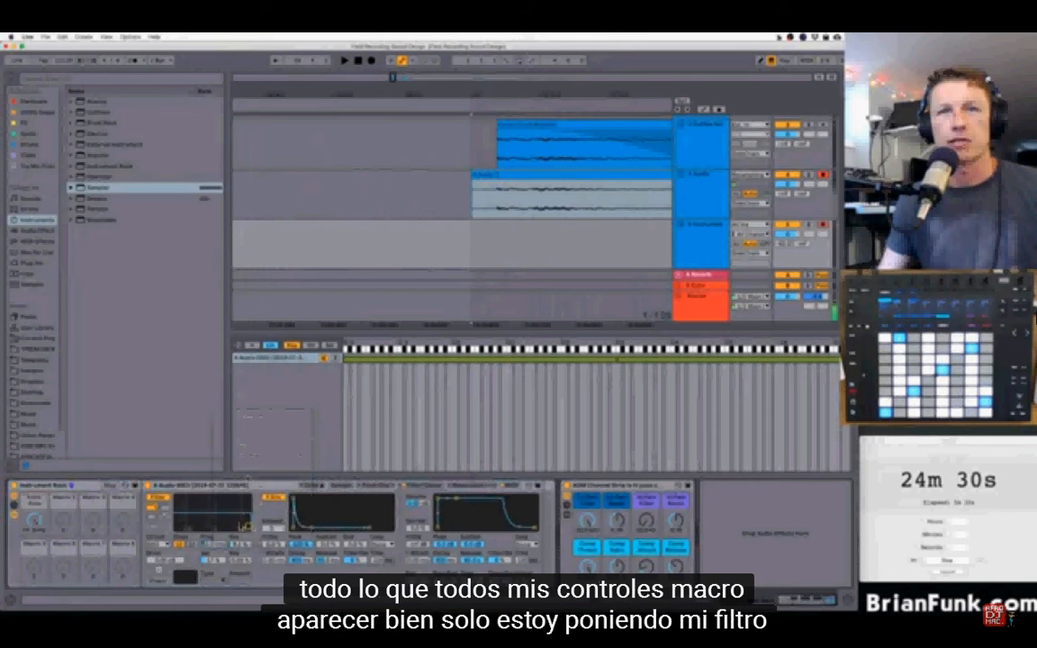
pyautogui.rightClick(241, 545)
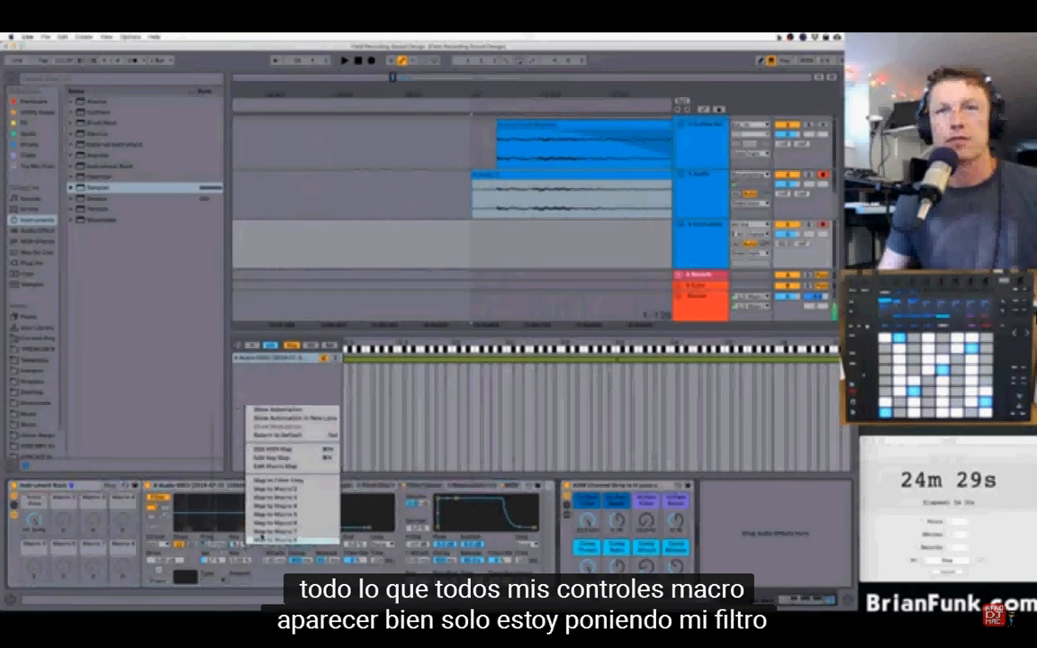
pyautogui.click(270, 491)
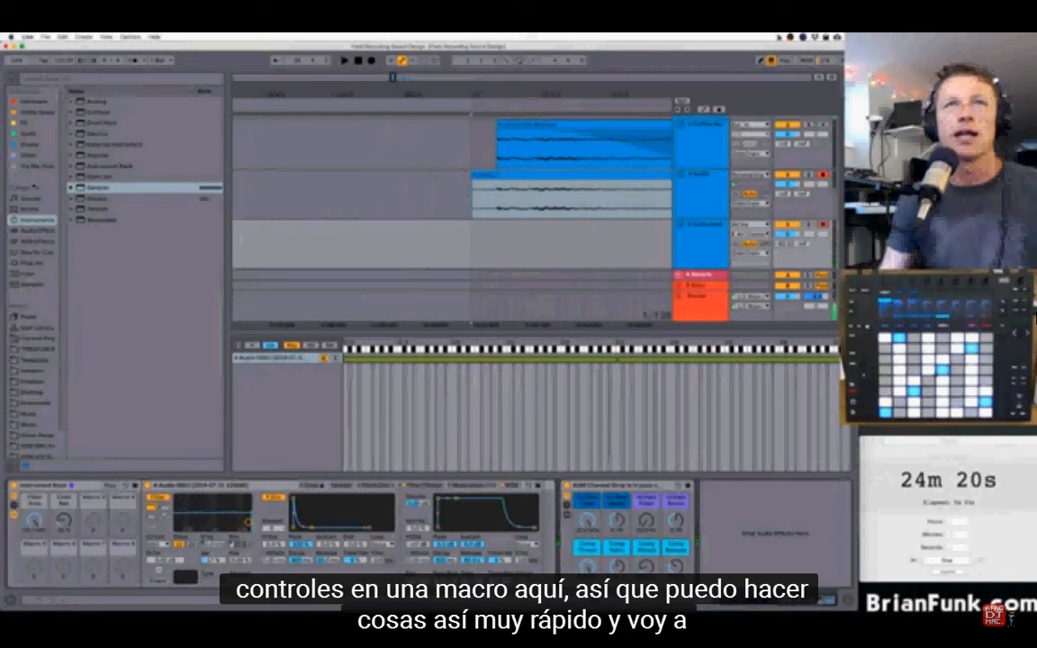
# - Add a Delay effect after Sampler inside the rack and narrow the Delay's filter band
pyautogui.click(34, 231)
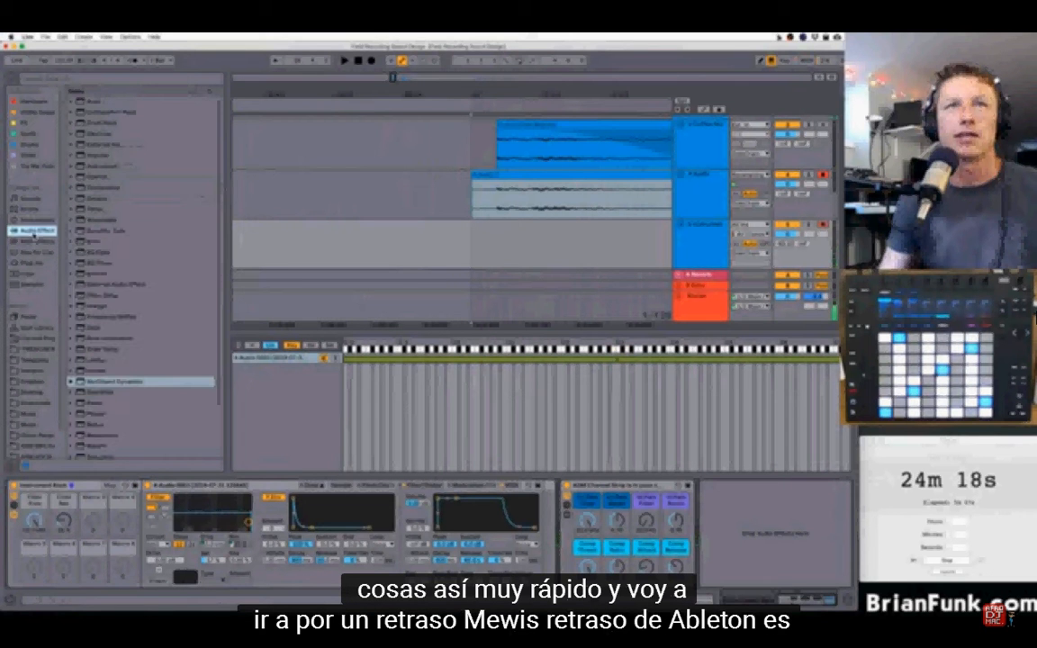
pyautogui.moveTo(87, 210); pyautogui.dragTo(543, 530)
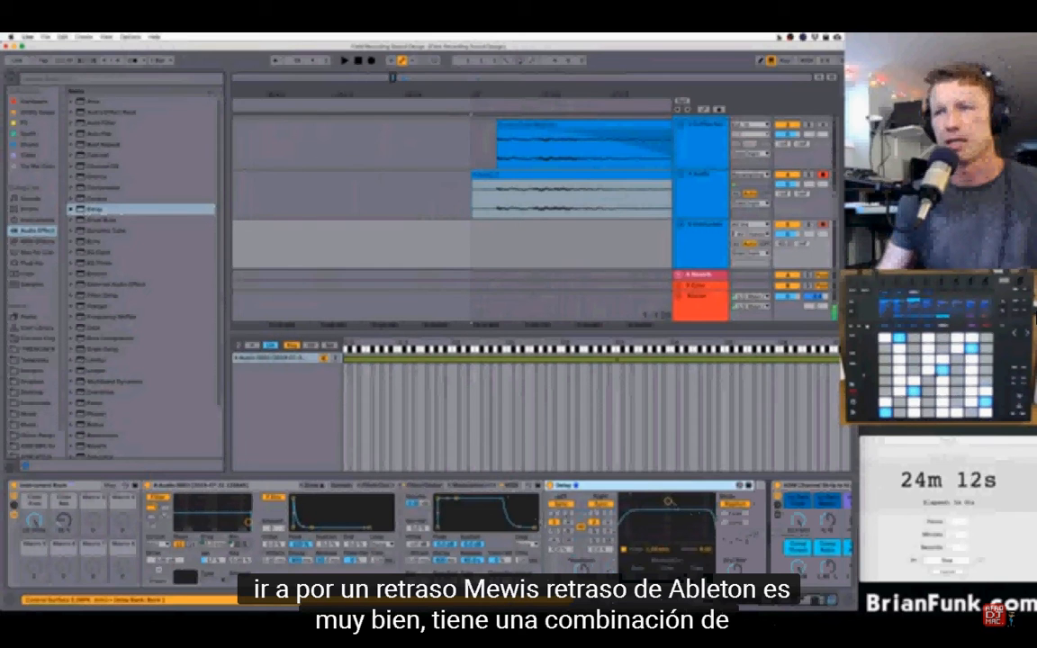
pyautogui.moveTo(668, 501)
pyautogui.mouseDown()
pyautogui.moveTo(685, 512)
pyautogui.moveTo(677, 528)
pyautogui.moveTo(674, 519)
pyautogui.mouseUp()
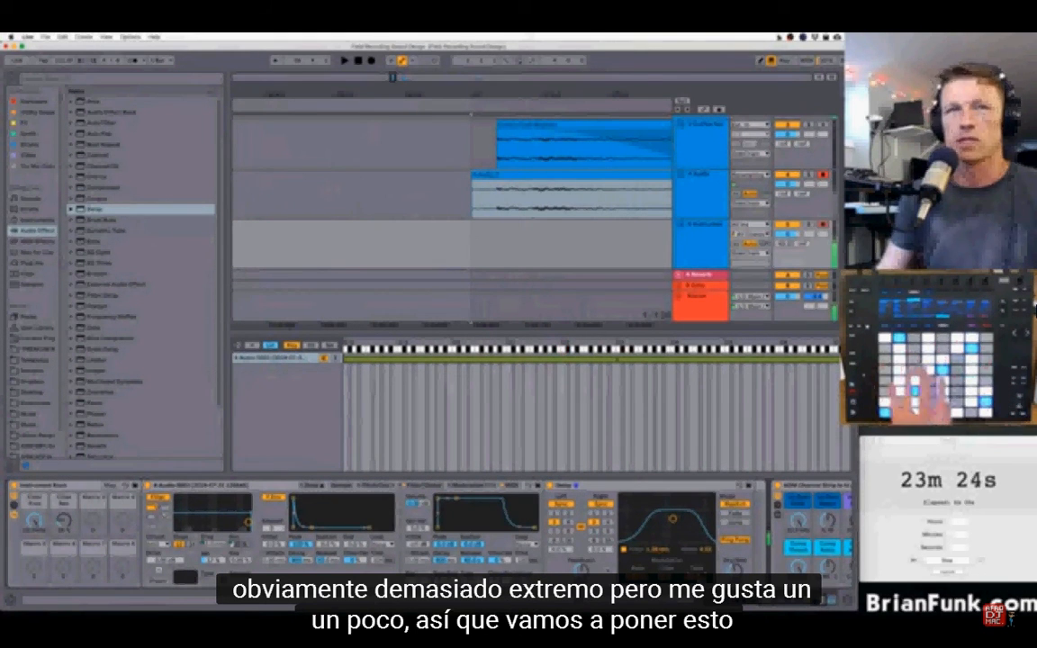
# - Switch the Delay from synced to free time and map its Dry/Wet, left time and feedback to Macros 3, 4 and 5
pyautogui.rightClick(736, 569)
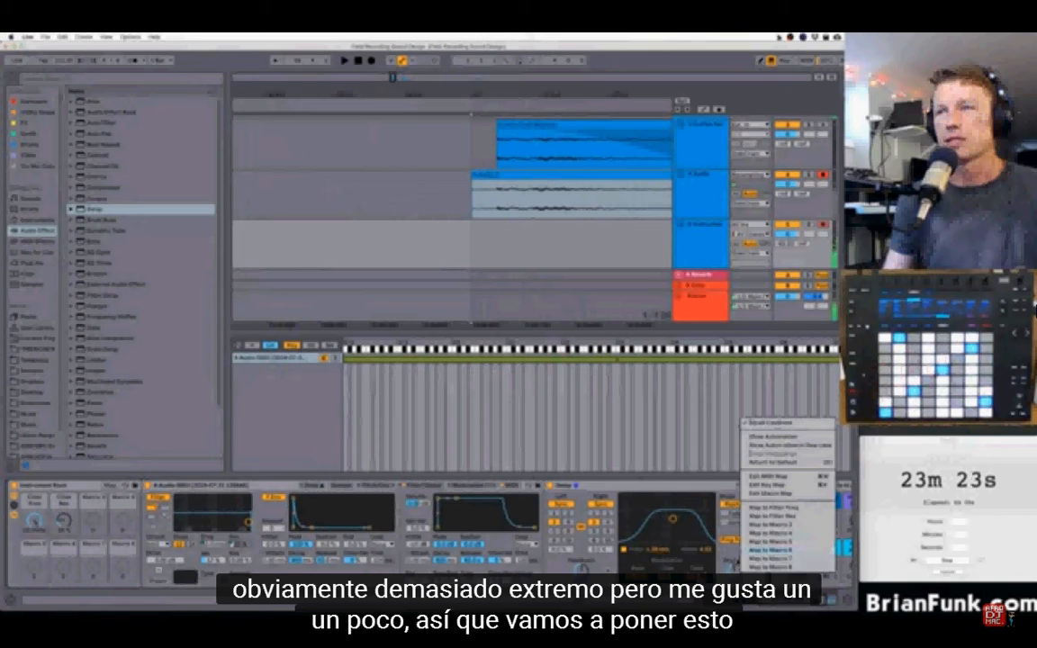
pyautogui.click(758, 528)
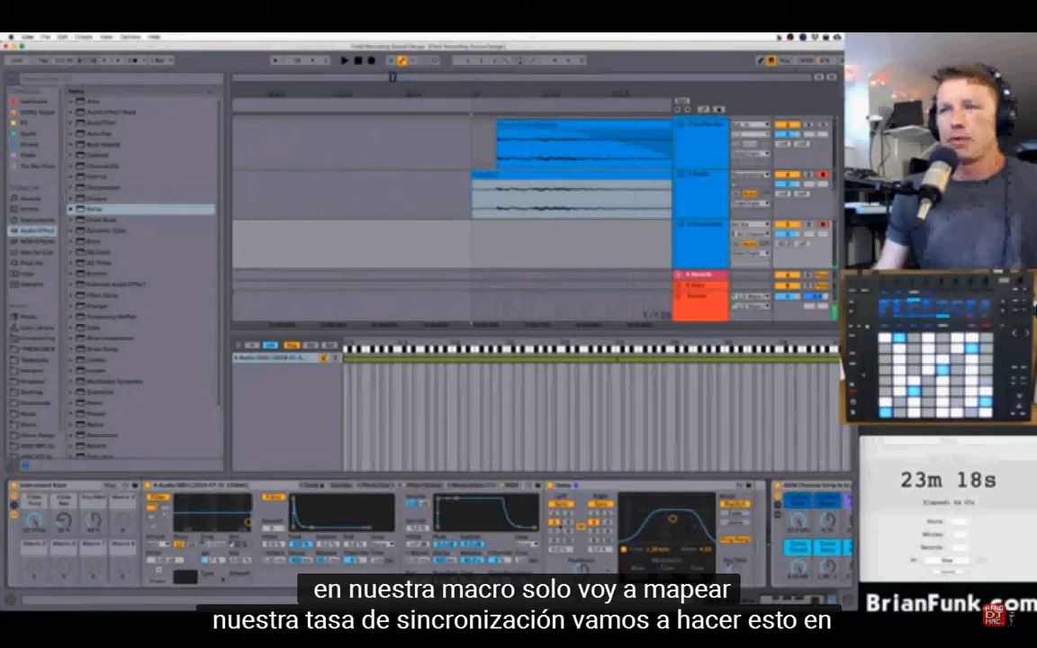
pyautogui.rightClick(562, 517)
pyautogui.click(605, 485)
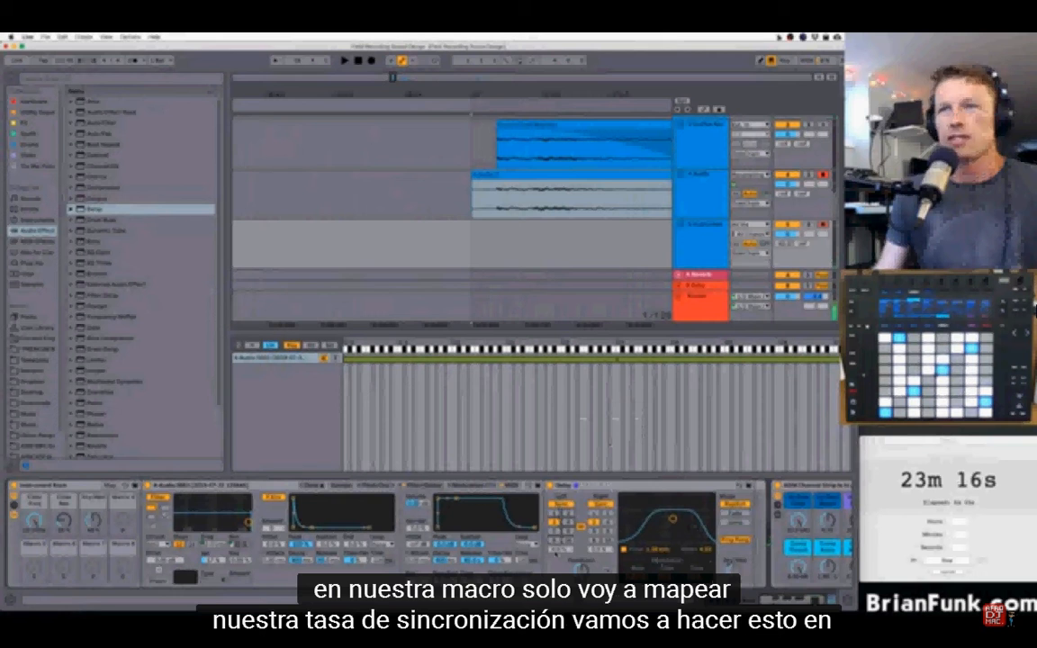
pyautogui.click(562, 505)
pyautogui.rightClick(562, 520)
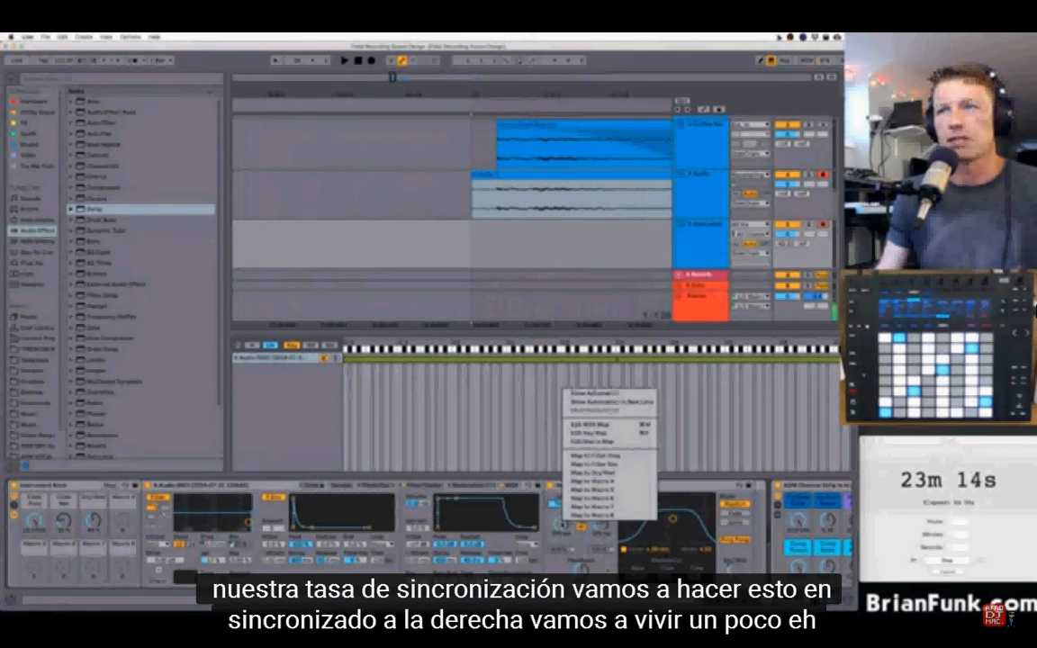
pyautogui.click(601, 483)
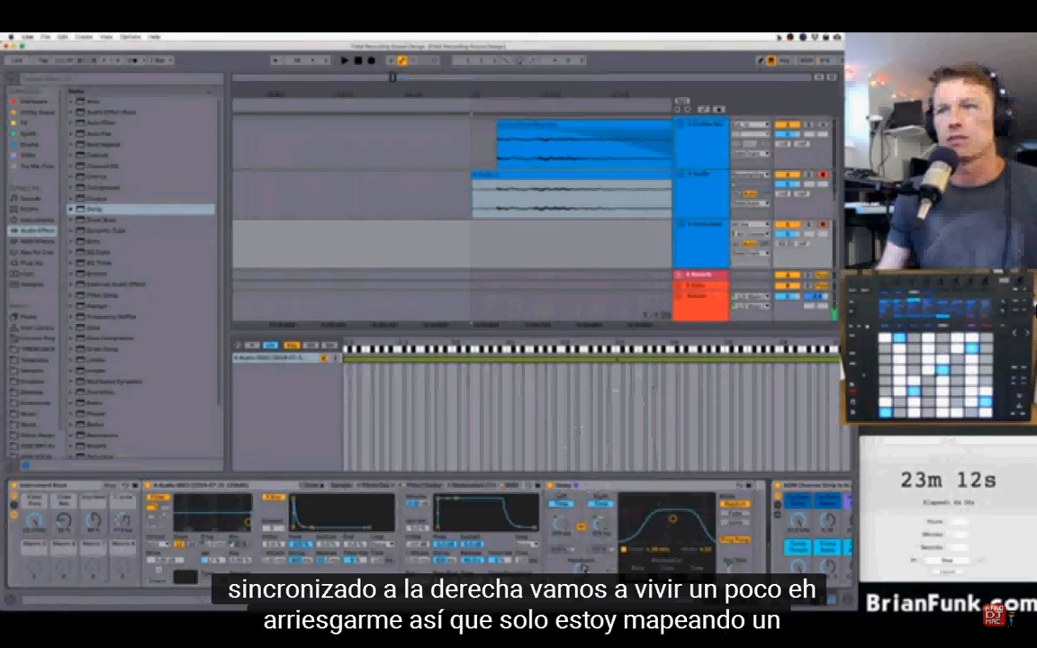
pyautogui.rightClick(583, 565)
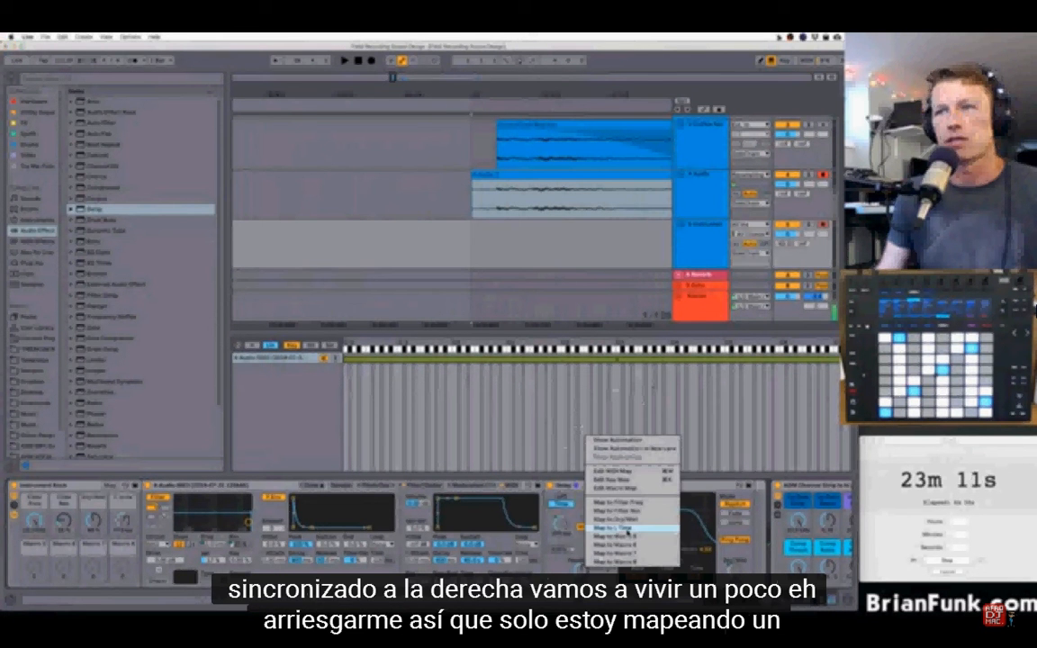
pyautogui.click(627, 531)
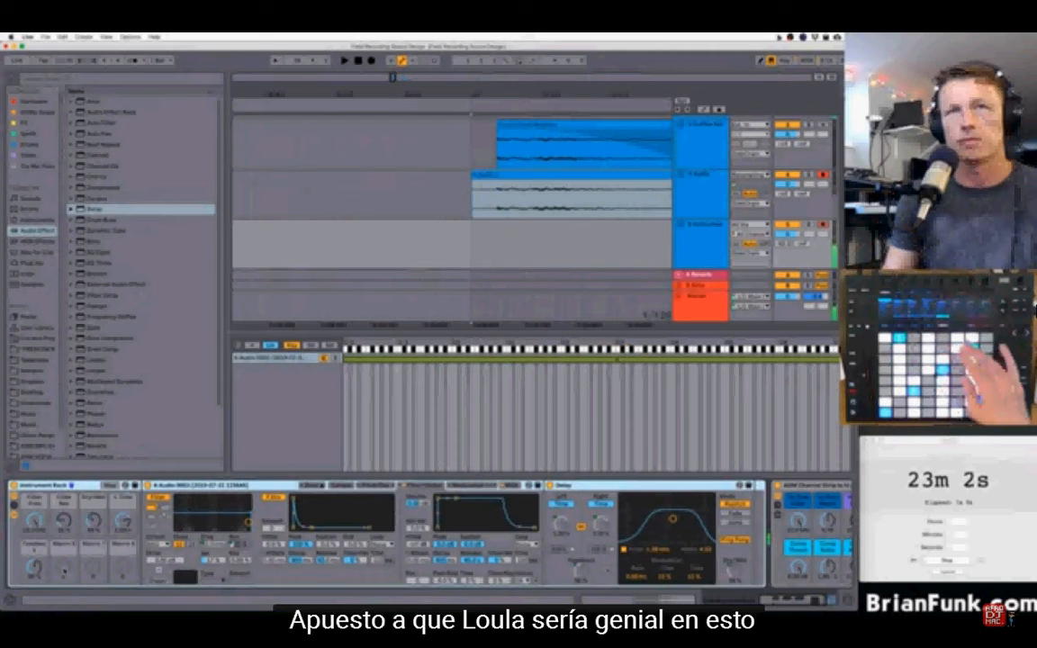
# - Add an Arpeggiator in front of Sampler inside the Instrument Rack
pyautogui.click(28, 241)
pyautogui.moveTo(97, 101); pyautogui.dragTo(131, 495)
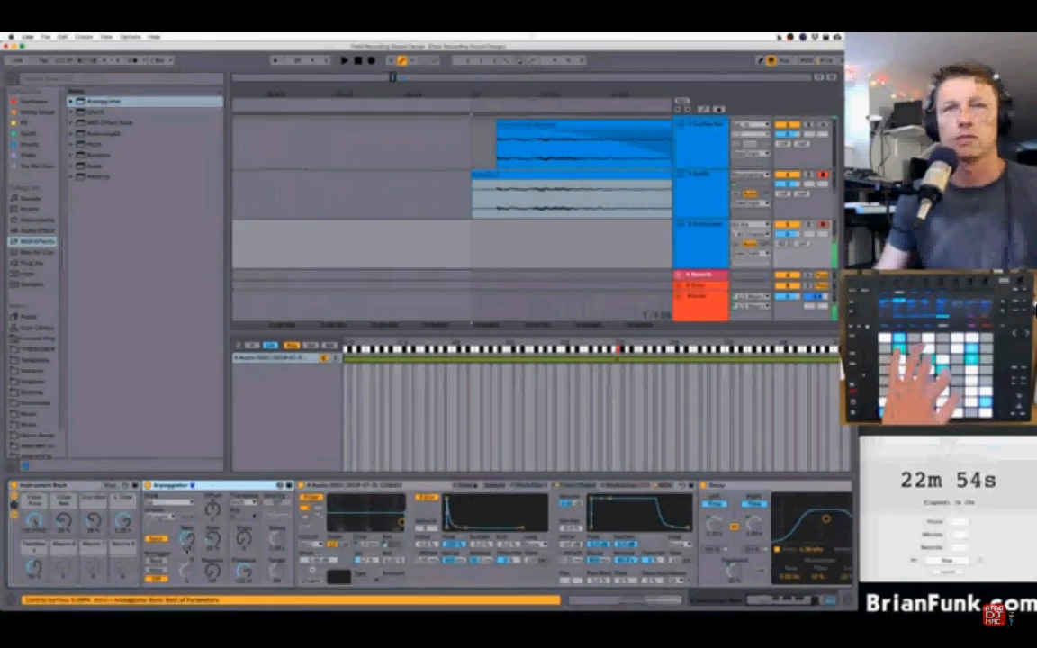
pyautogui.click(214, 540)
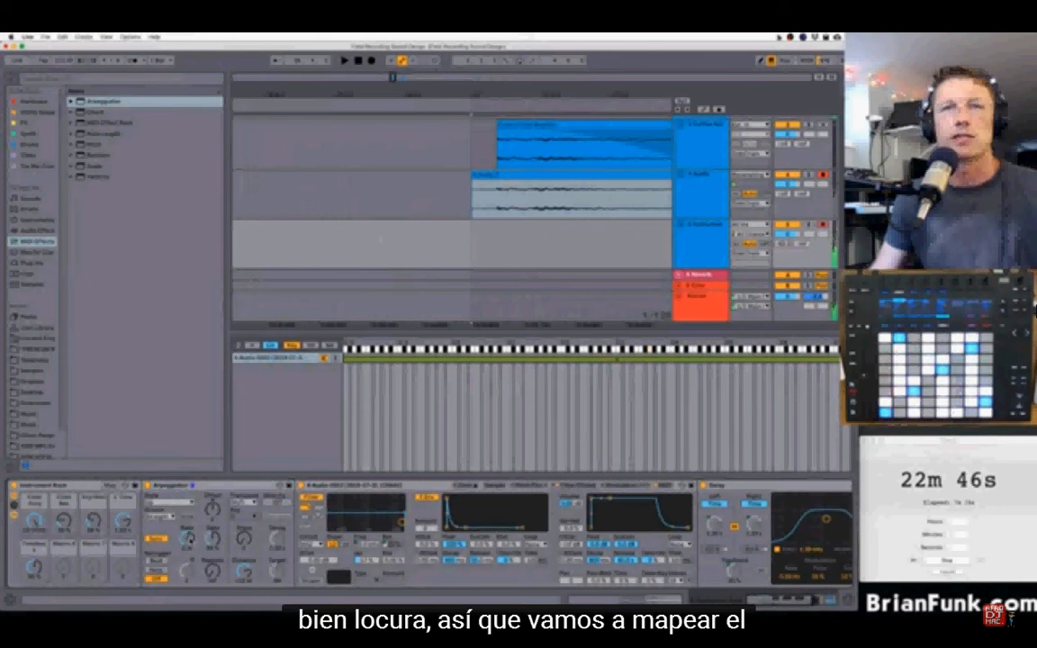
# - Map the Arpeggiator's synced rate to Macro 6 and its style to Macro 7
pyautogui.rightClick(189, 537)
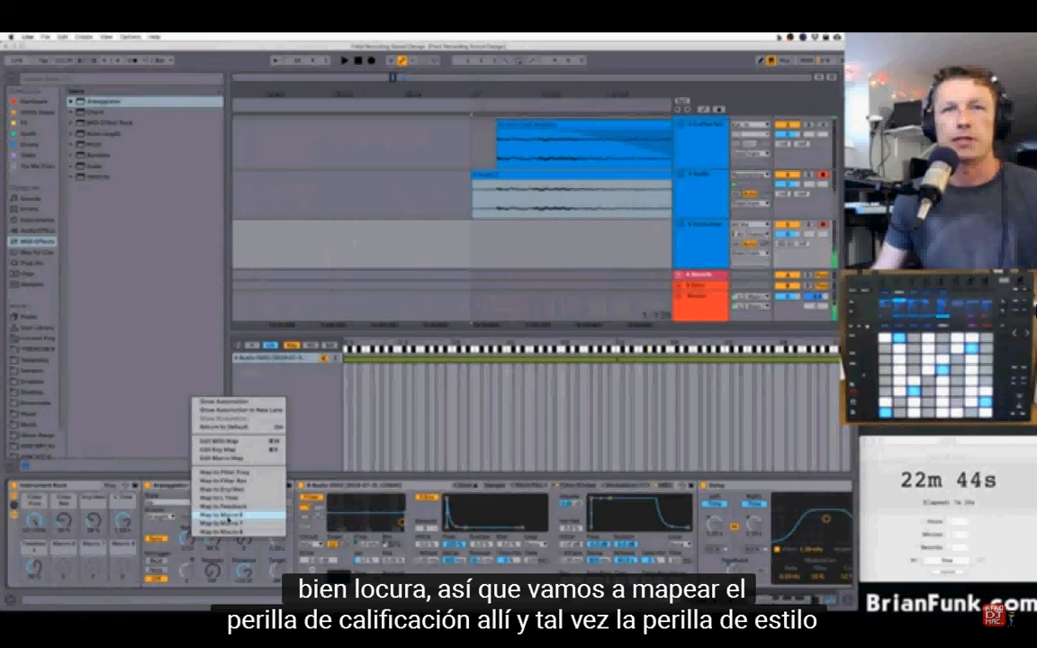
pyautogui.click(228, 523)
pyautogui.rightClick(163, 506)
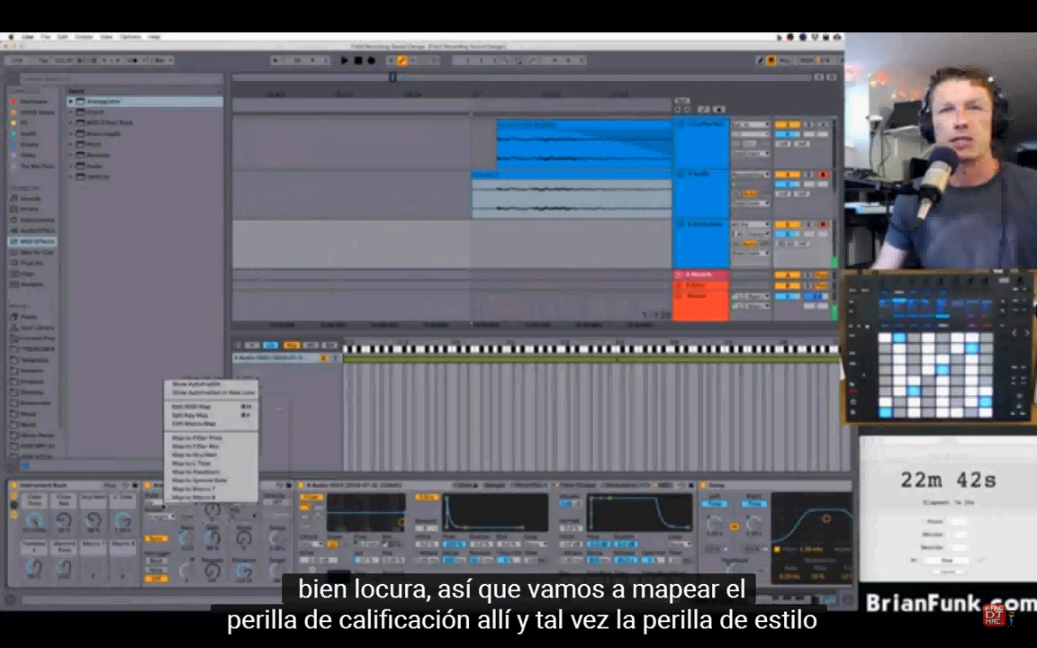
pyautogui.click(199, 496)
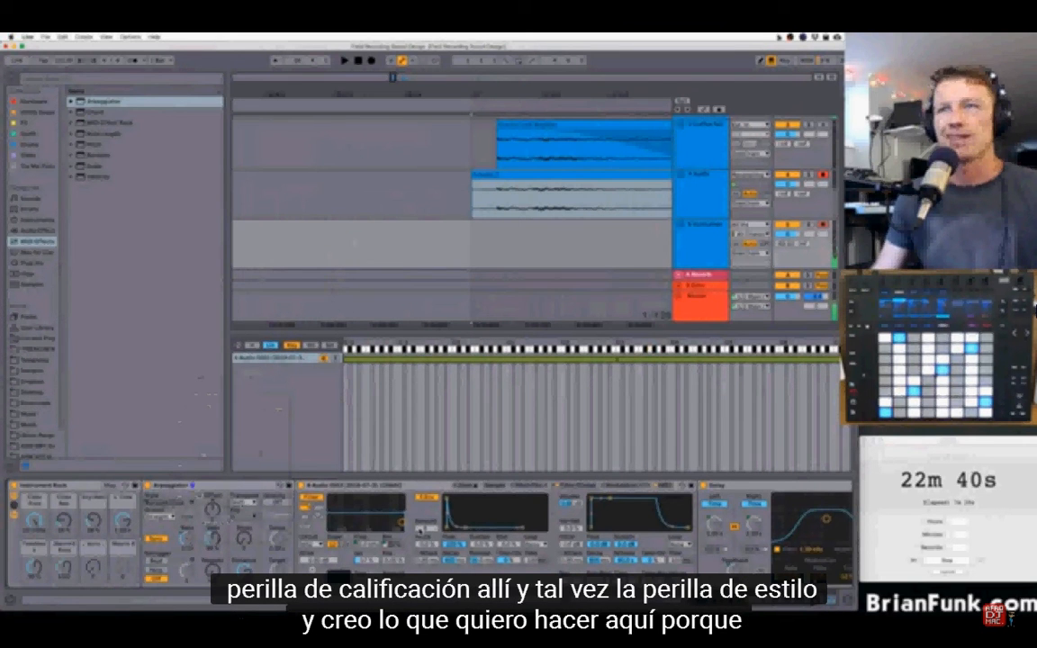
pyautogui.hscroll(2, 419, 531)
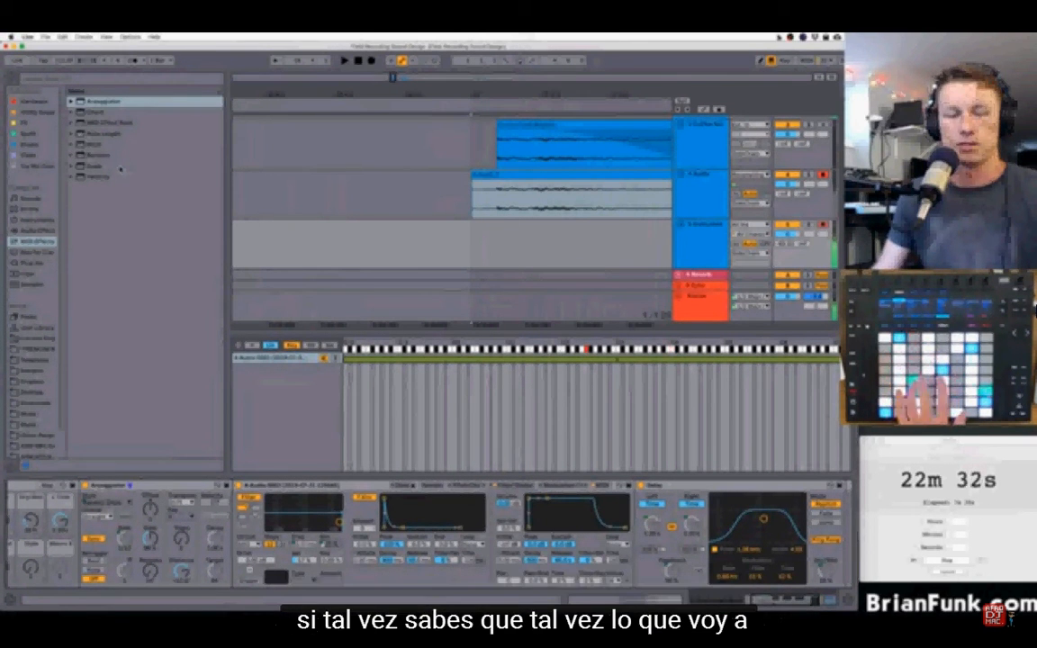
# - Delete the resampled beep clip from its audio track and play the original cash register clip in a loop
pyautogui.click(628, 175)
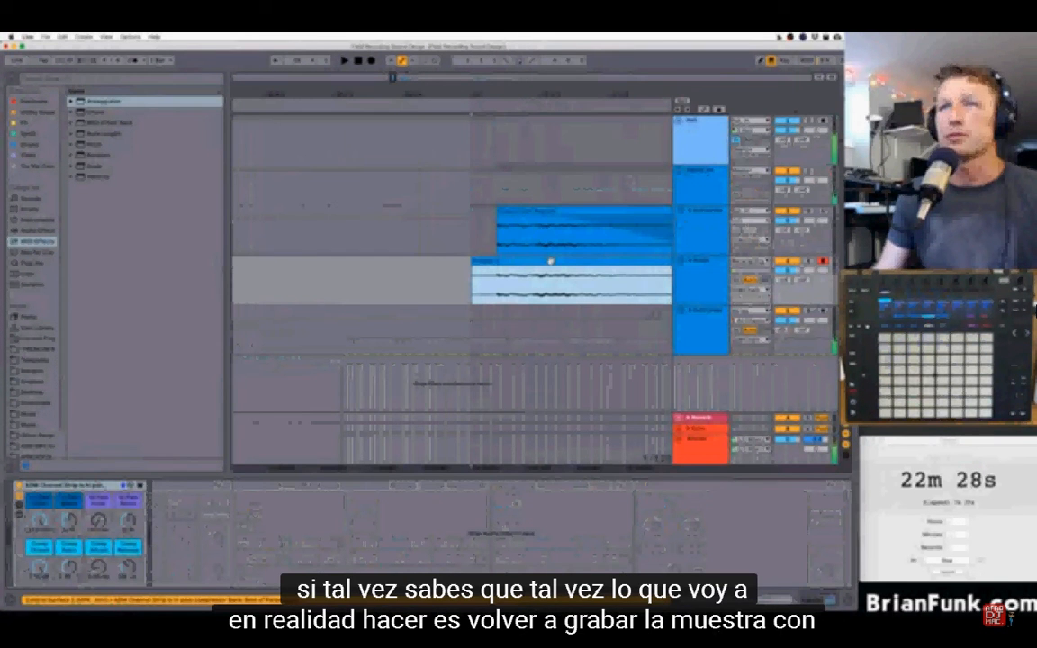
pyautogui.hscroll(2, 546, 264)
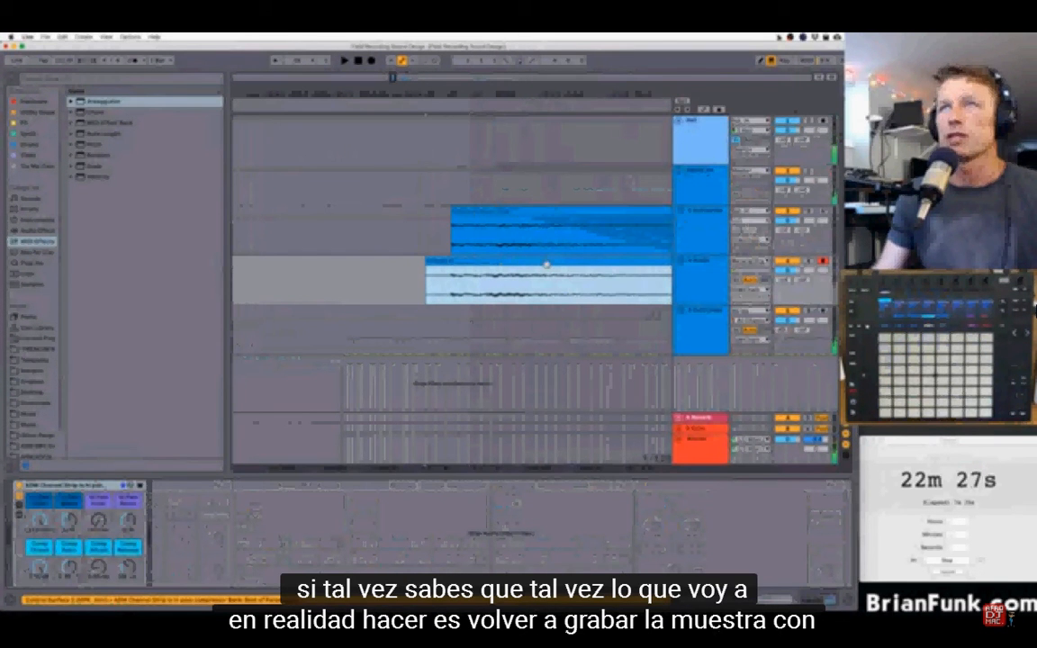
pyautogui.click(695, 218)
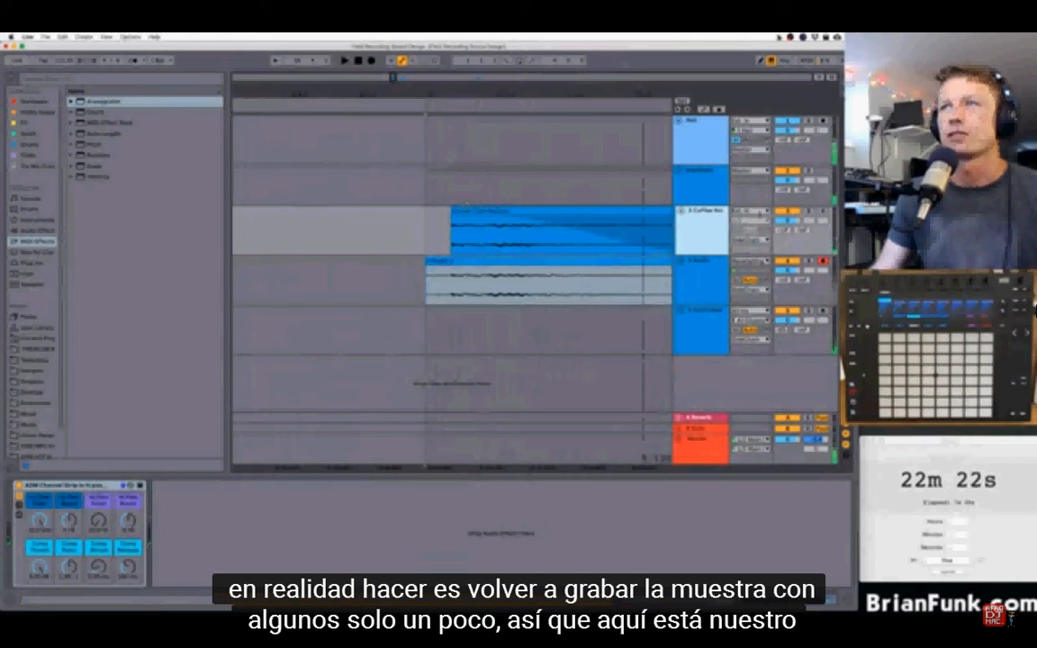
pyautogui.click(493, 269)
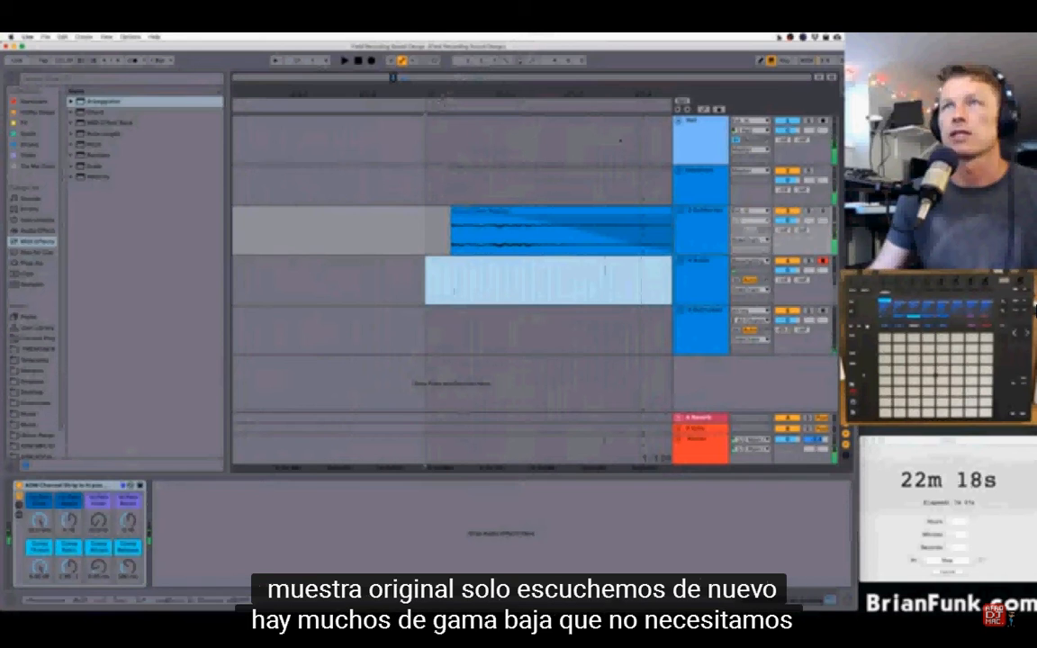
pyautogui.click(718, 217)
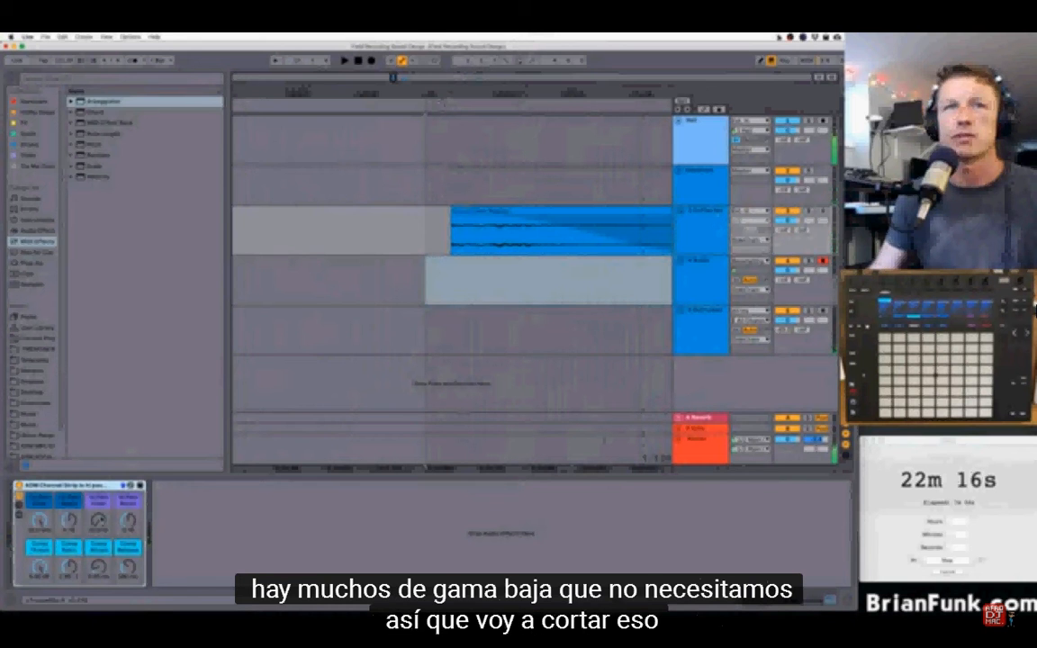
pyautogui.click(522, 209)
pyautogui.press('super+l')
pyautogui.press('space')
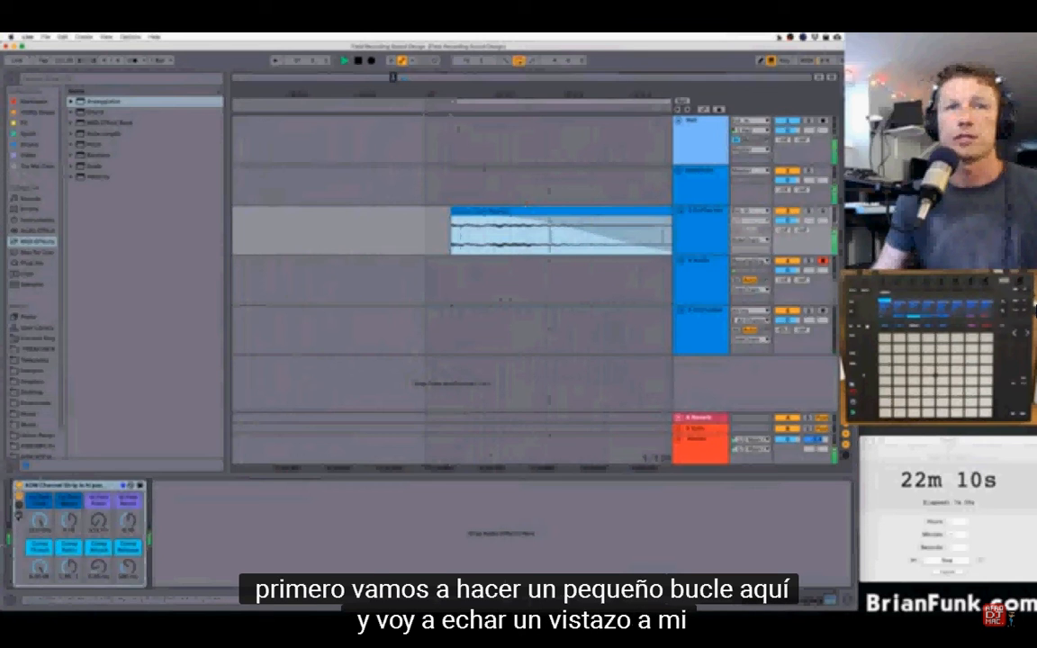
# - Show the devices inside the cash register track's channel strip rack and raise EQ Eight's low-cut frequency to remove the low end
pyautogui.click(19, 515)
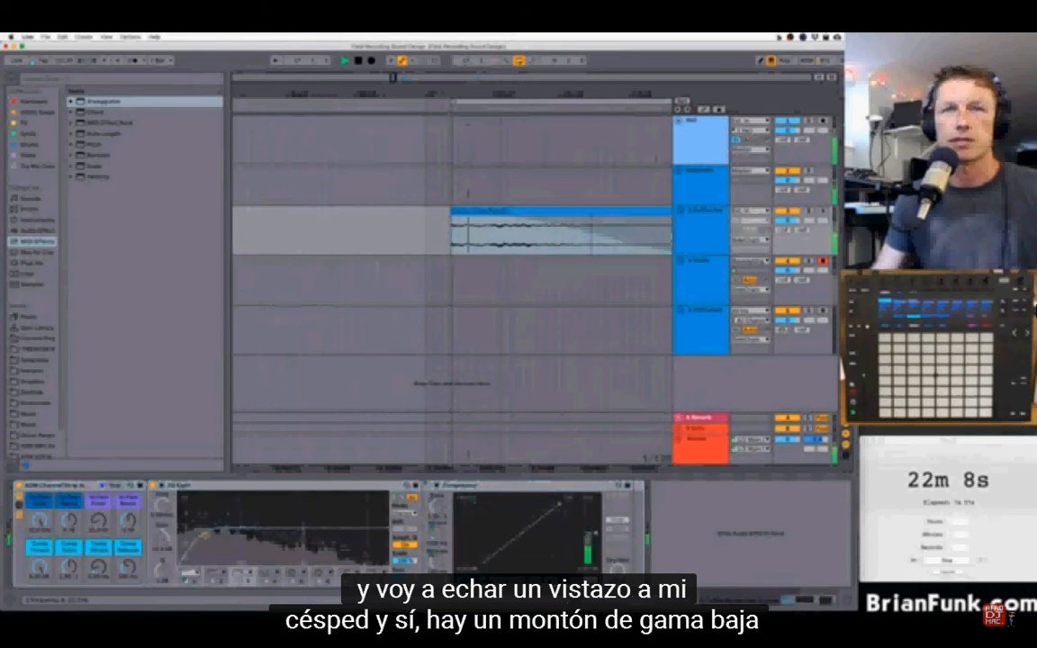
pyautogui.moveTo(244, 535); pyautogui.dragTo(299, 535)
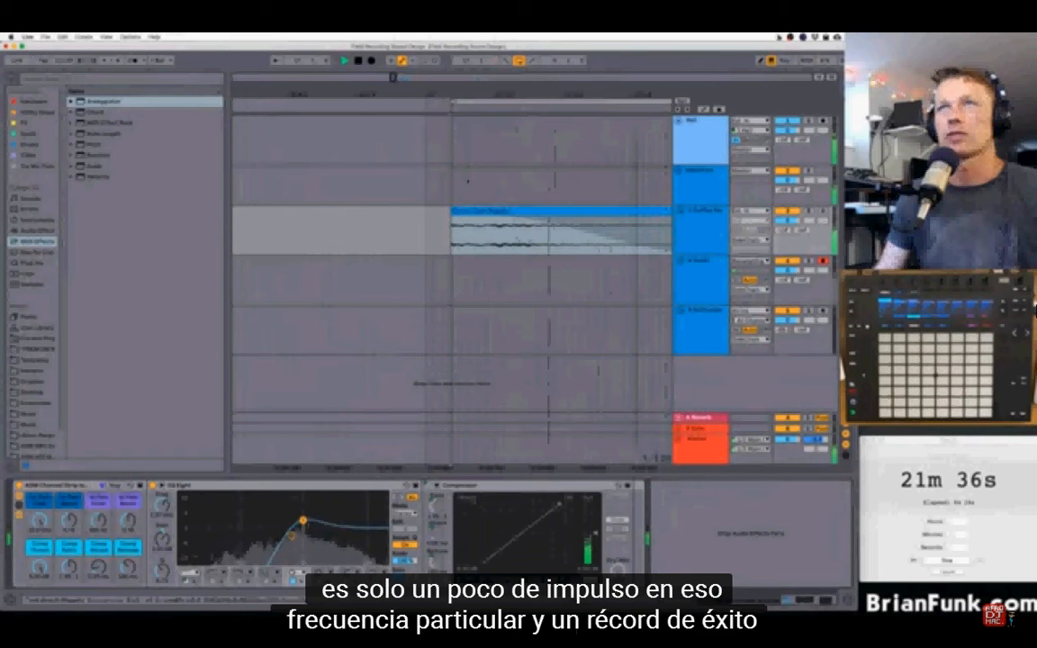
# - Record the low-cut cash register clip as a new resampled clip on the audio track and stop the transport
pyautogui.press('space')
pyautogui.click(372, 61)
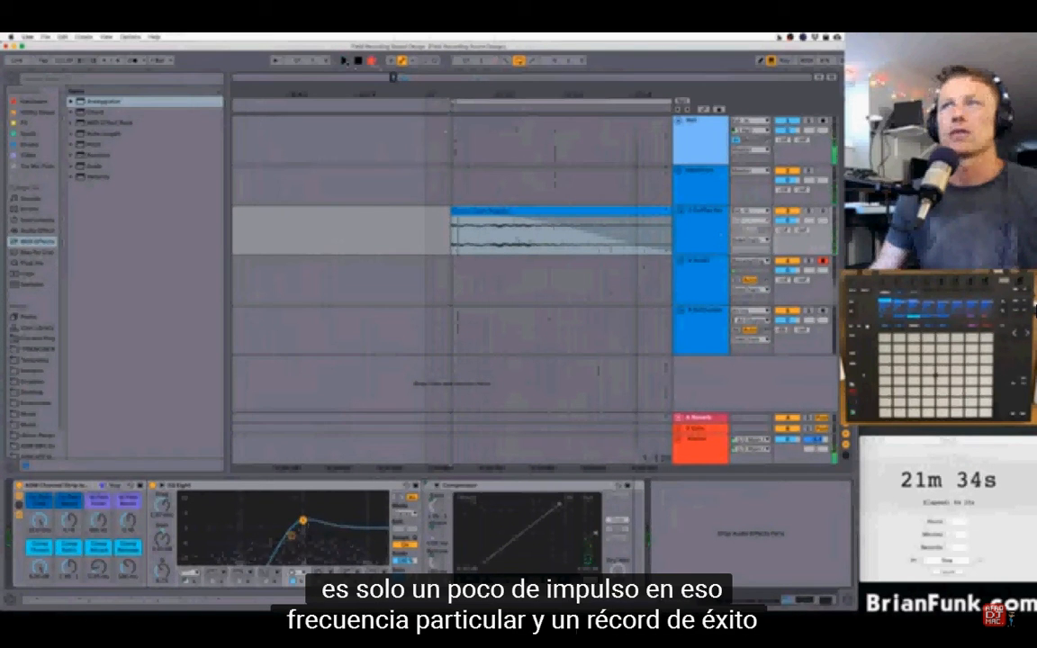
pyautogui.click(345, 62)
pyautogui.press('space')
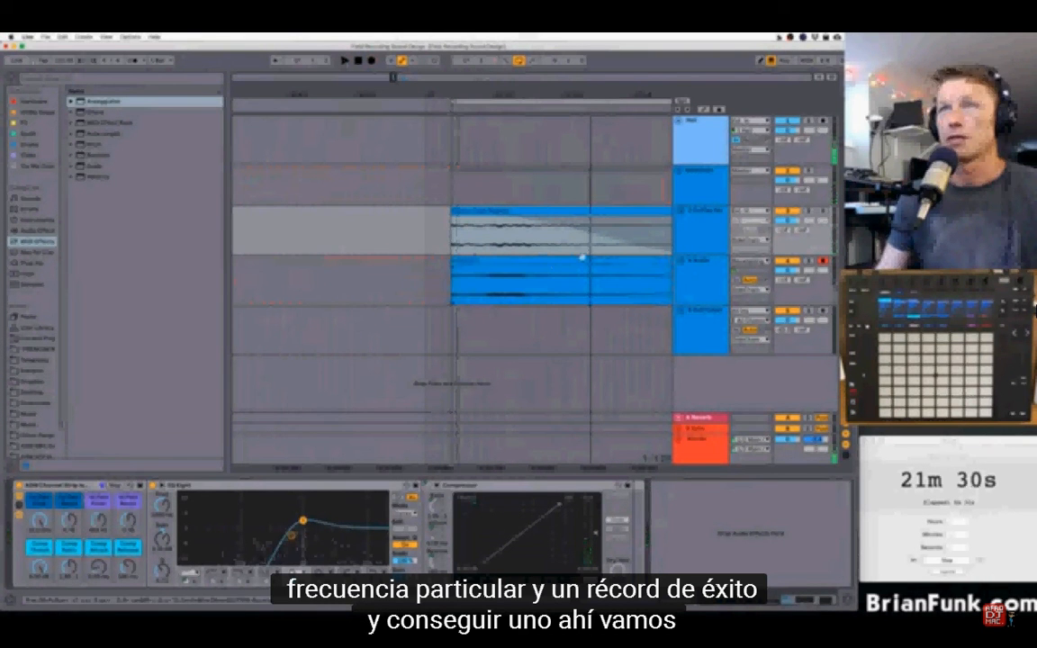
# - Duplicate the cash register instrument track and replace the sample in the copy's Sampler with the new low-cut recording
pyautogui.click(701, 329)
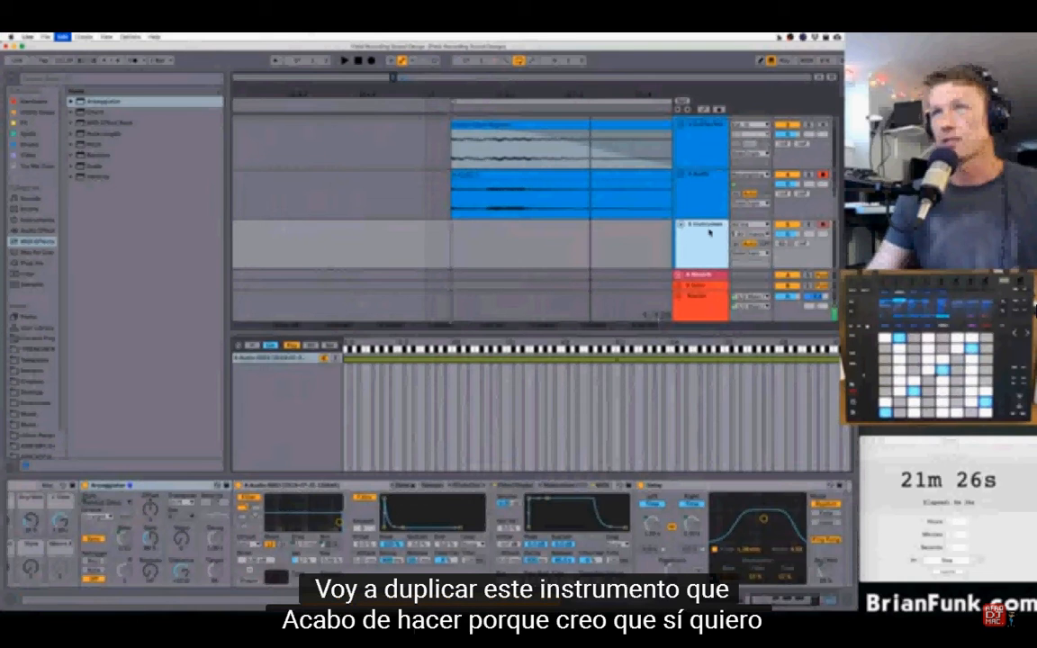
pyautogui.press('super+d')
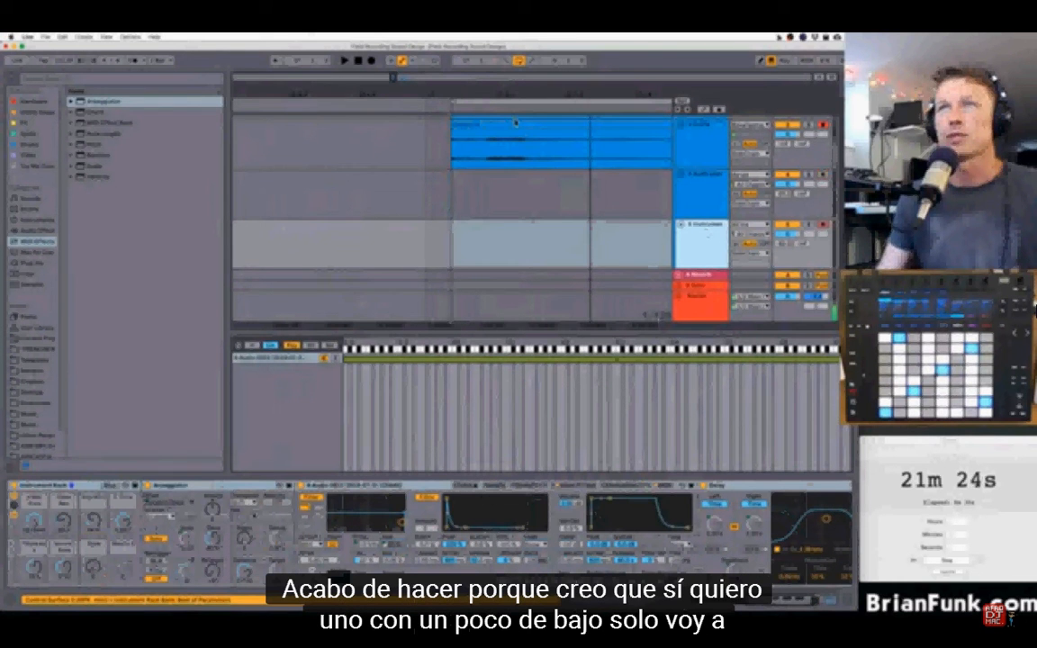
pyautogui.moveTo(515, 122); pyautogui.dragTo(261, 360)
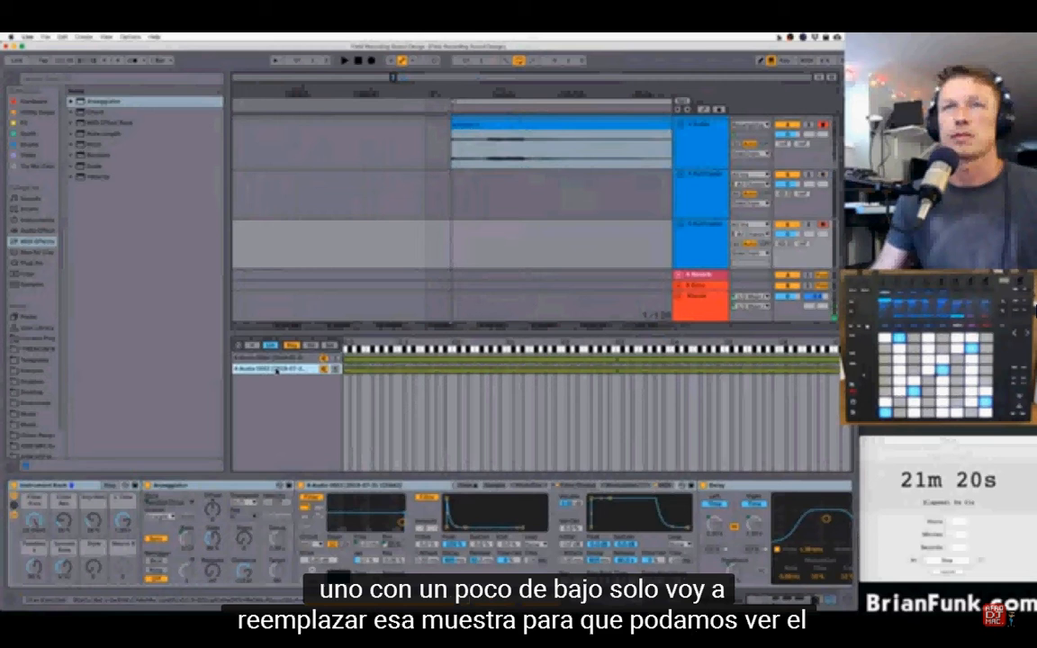
pyautogui.click(276, 369)
pyautogui.click(287, 359)
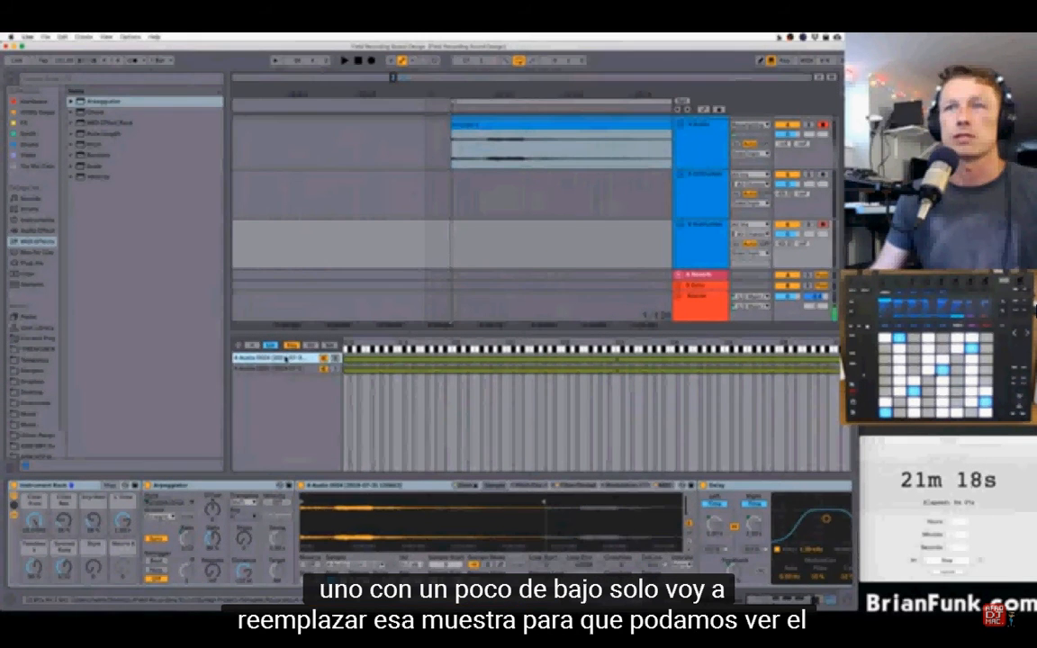
pyautogui.press('Delete')
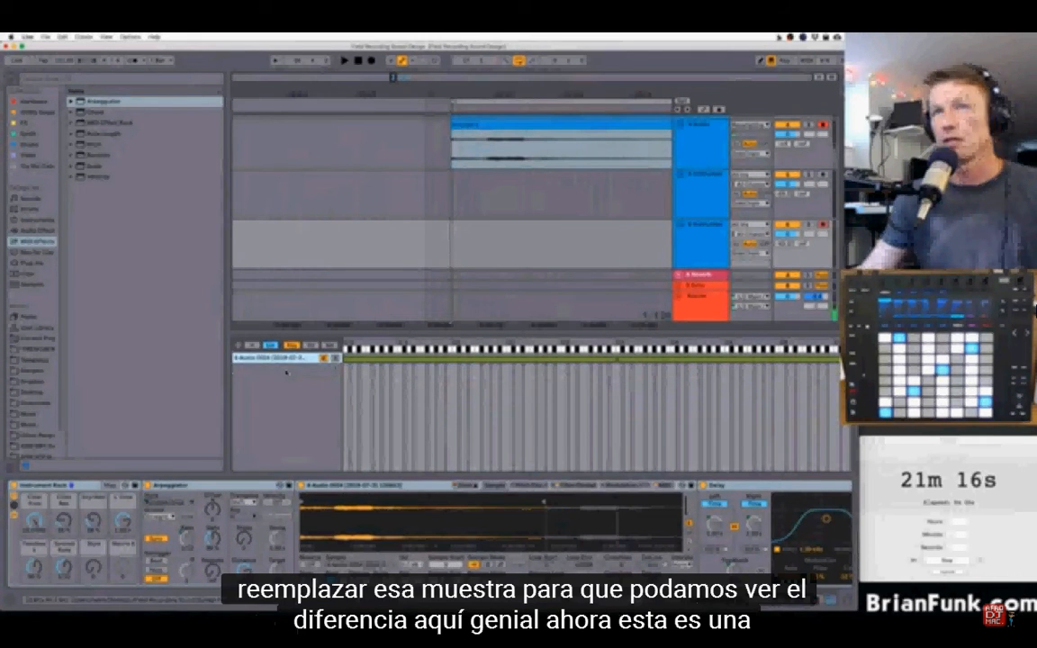
# - Play the duplicated instrument and map its Arpeggiator's on/off switch to the Synced Rate macro
pyautogui.click(701, 231)
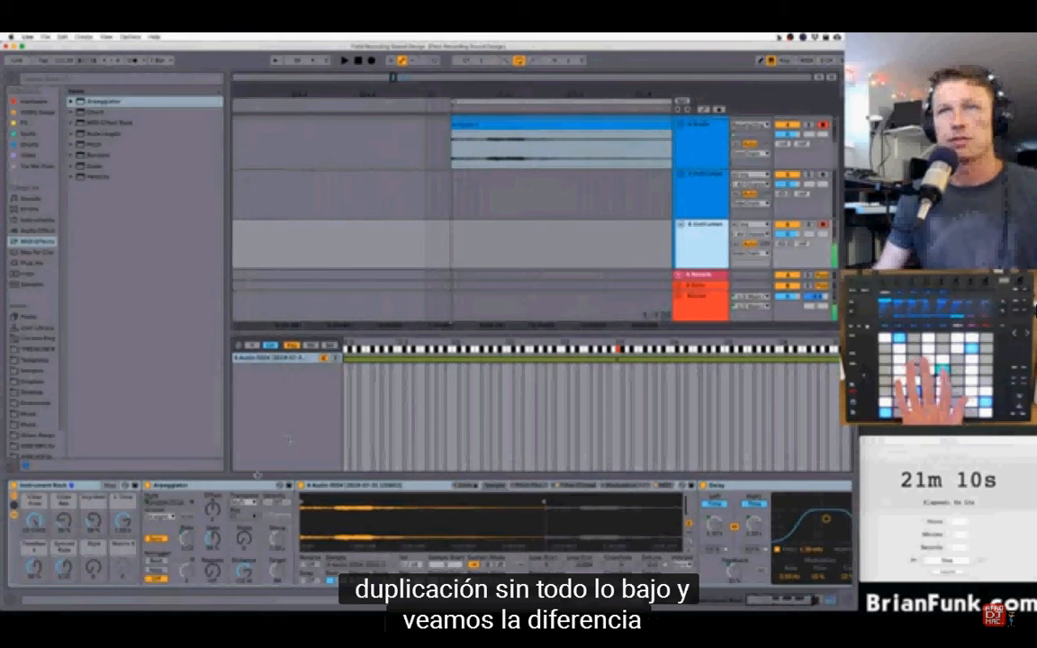
pyautogui.click(184, 541)
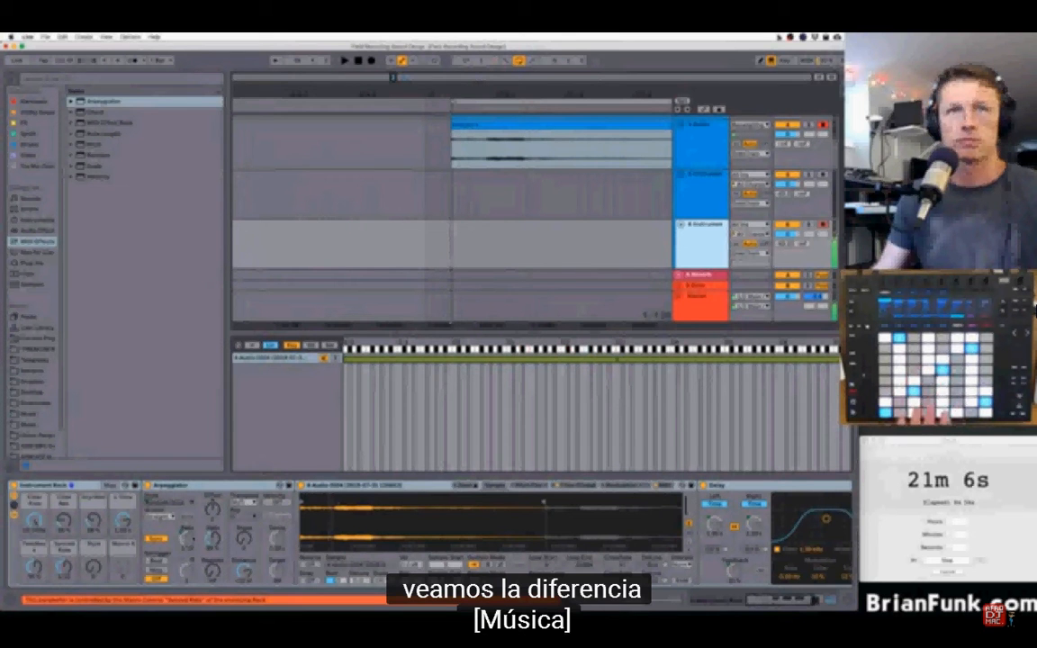
pyautogui.click(63, 566)
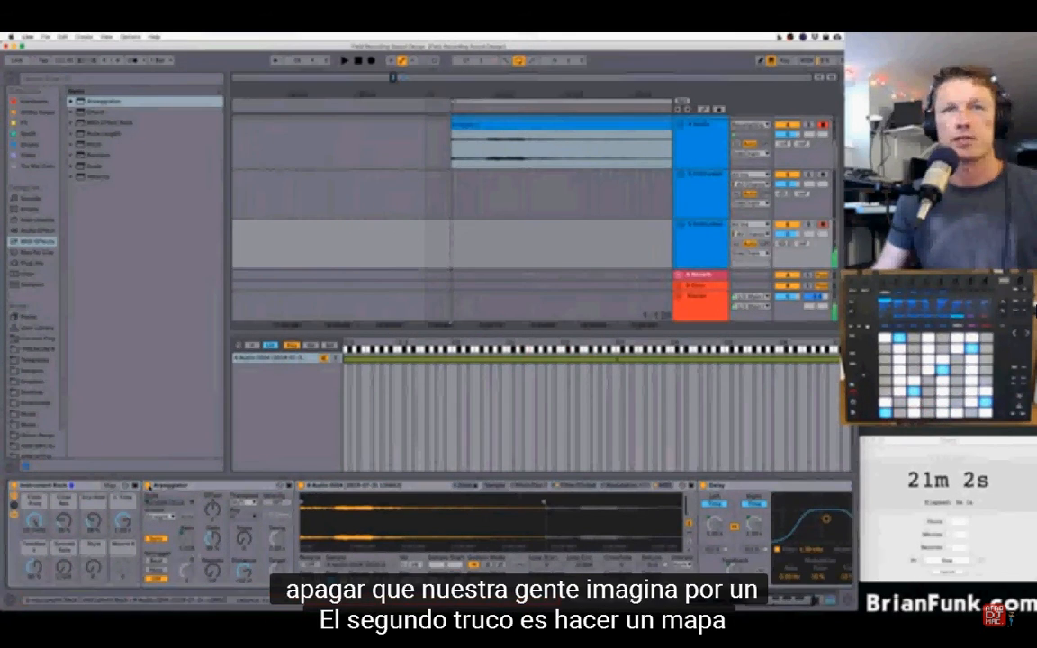
pyautogui.rightClick(149, 487)
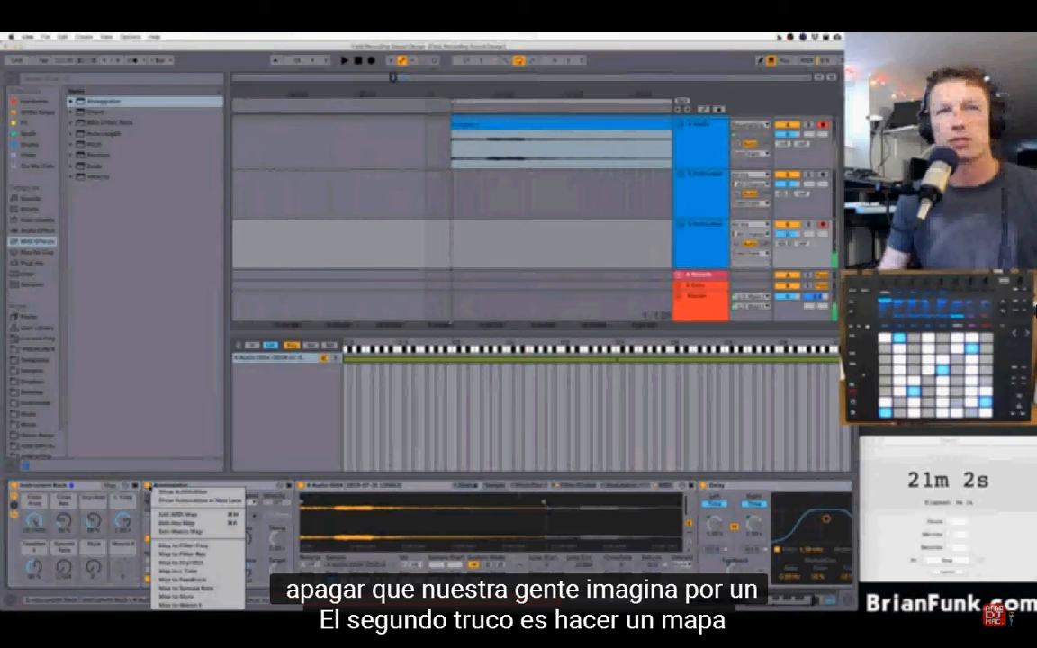
pyautogui.click(183, 589)
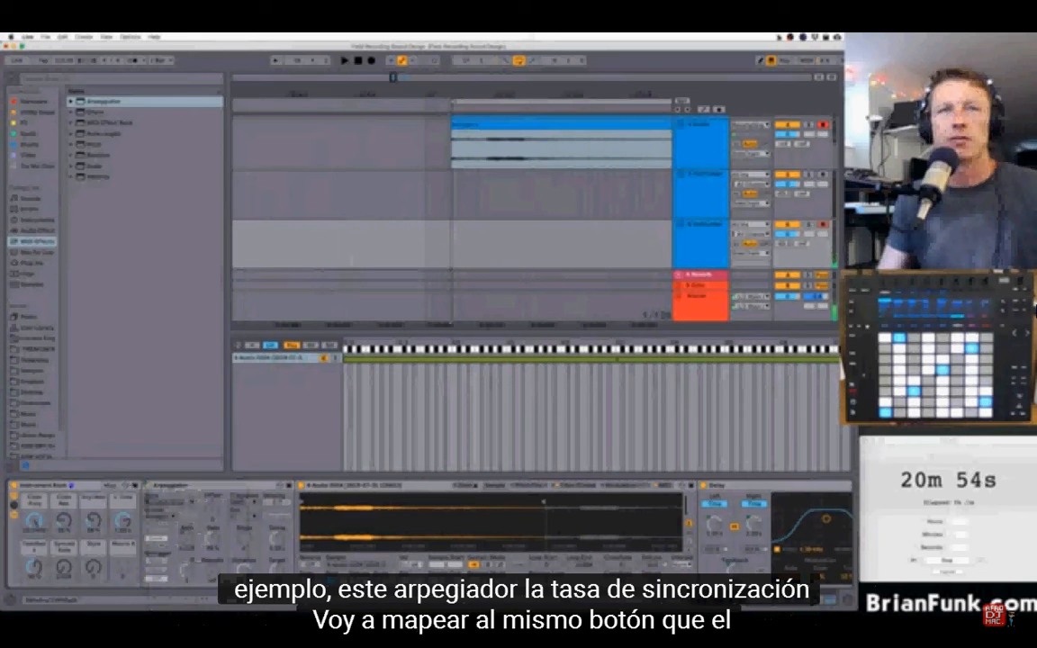
# - In the macro mappings, set the Arpeggiator's Device On minimum to 1 and invert the Synced Rate range
pyautogui.click(109, 486)
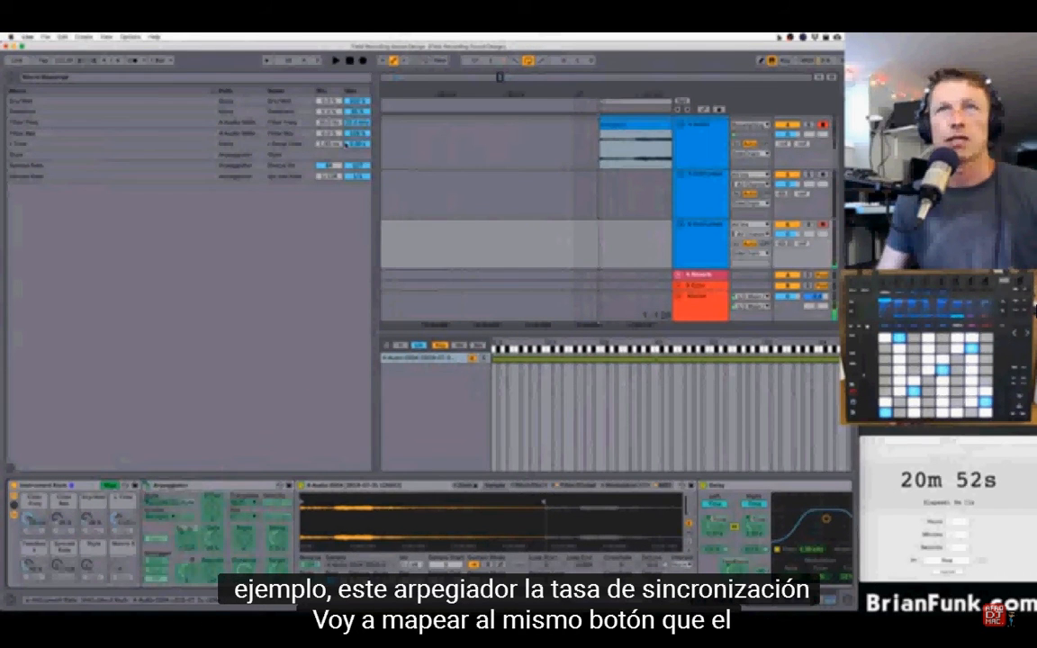
pyautogui.click(329, 168)
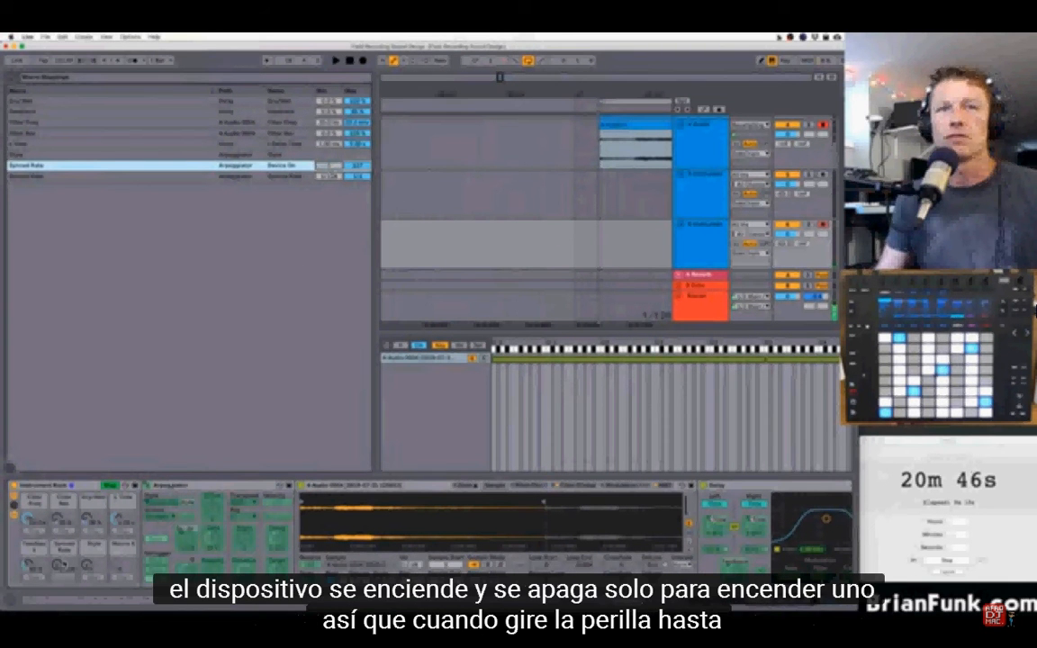
pyautogui.click(62, 565)
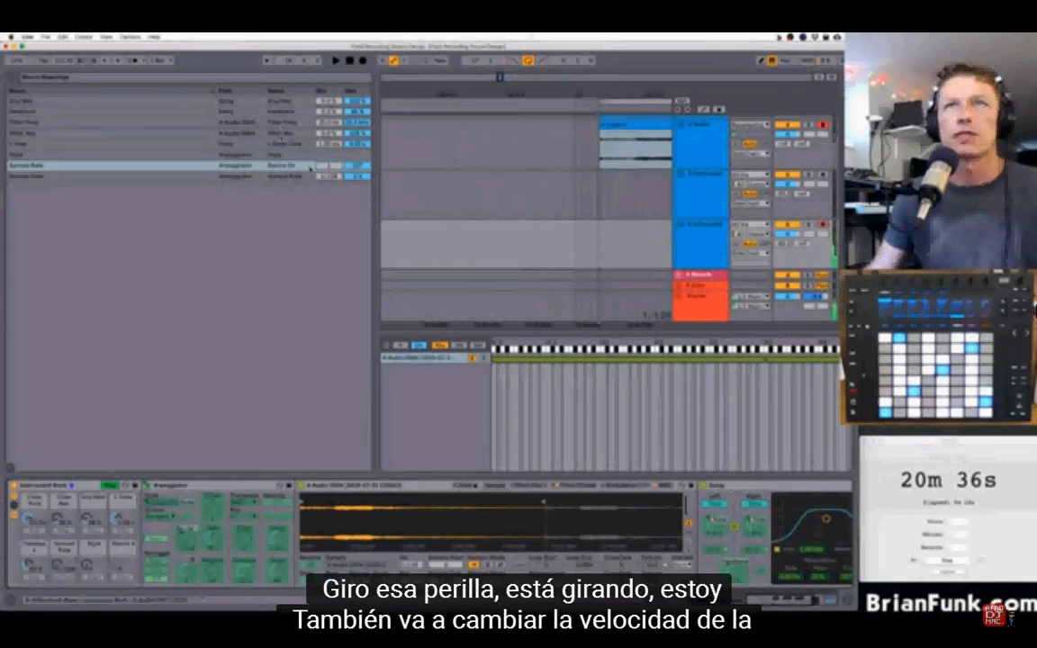
pyautogui.click(281, 177)
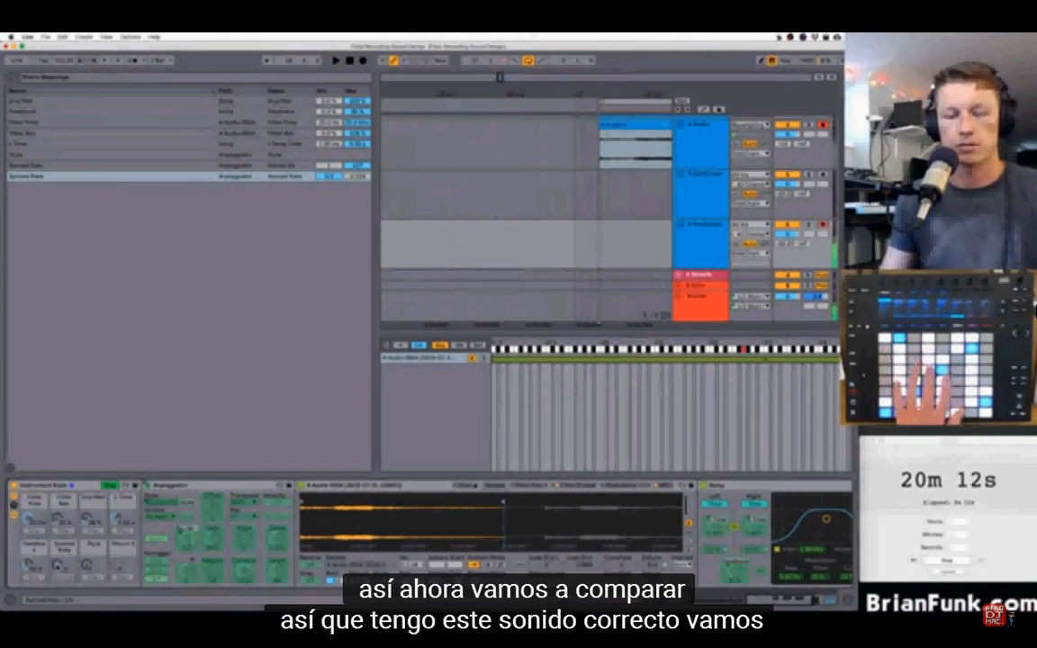
# - Switch off the Arpeggiator on the original instrument track and compare its sound with the duplicated instrument
pyautogui.click(713, 184)
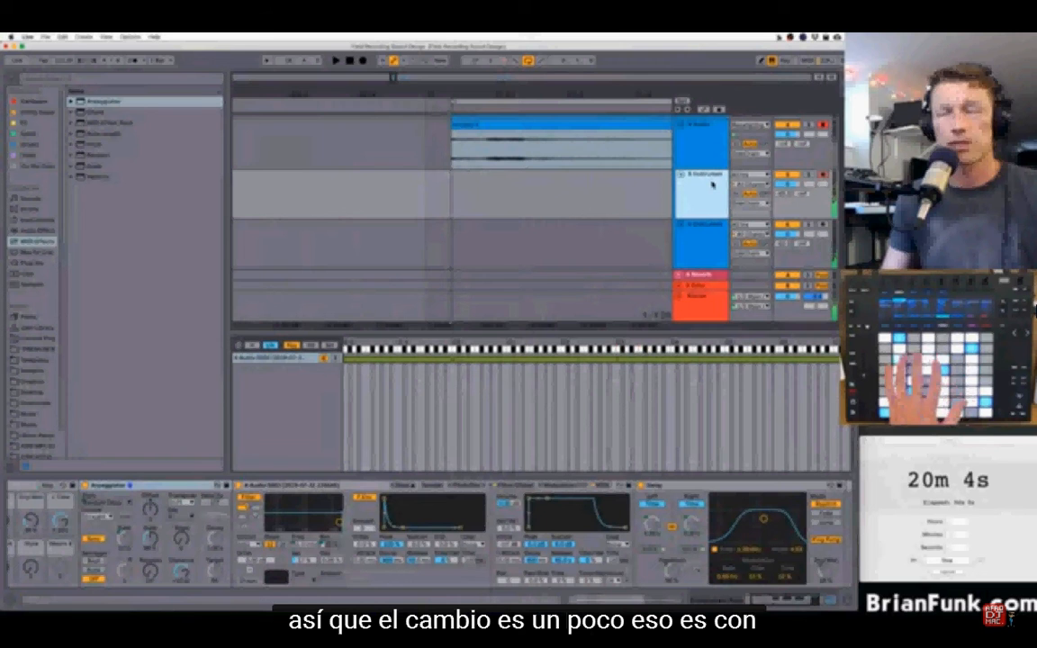
pyautogui.click(162, 487)
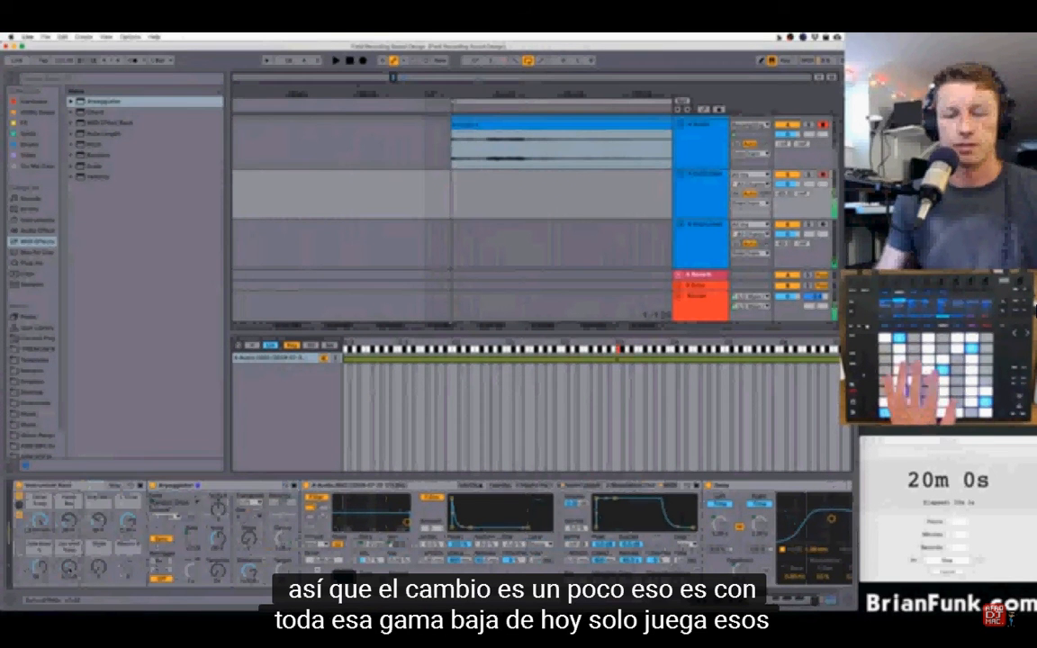
pyautogui.click(153, 486)
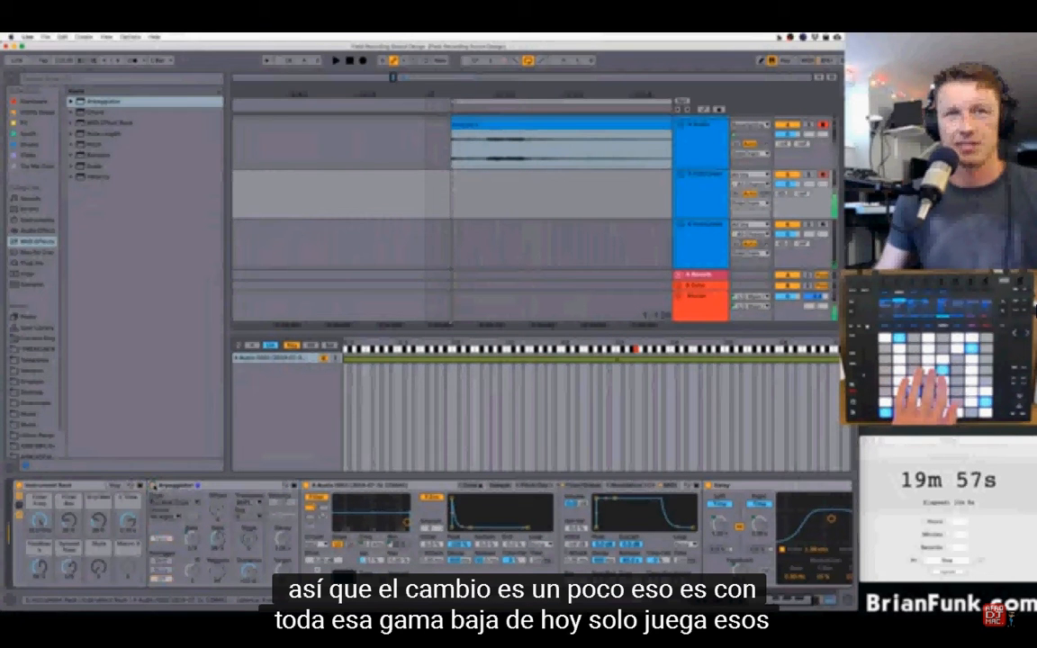
pyautogui.click(709, 225)
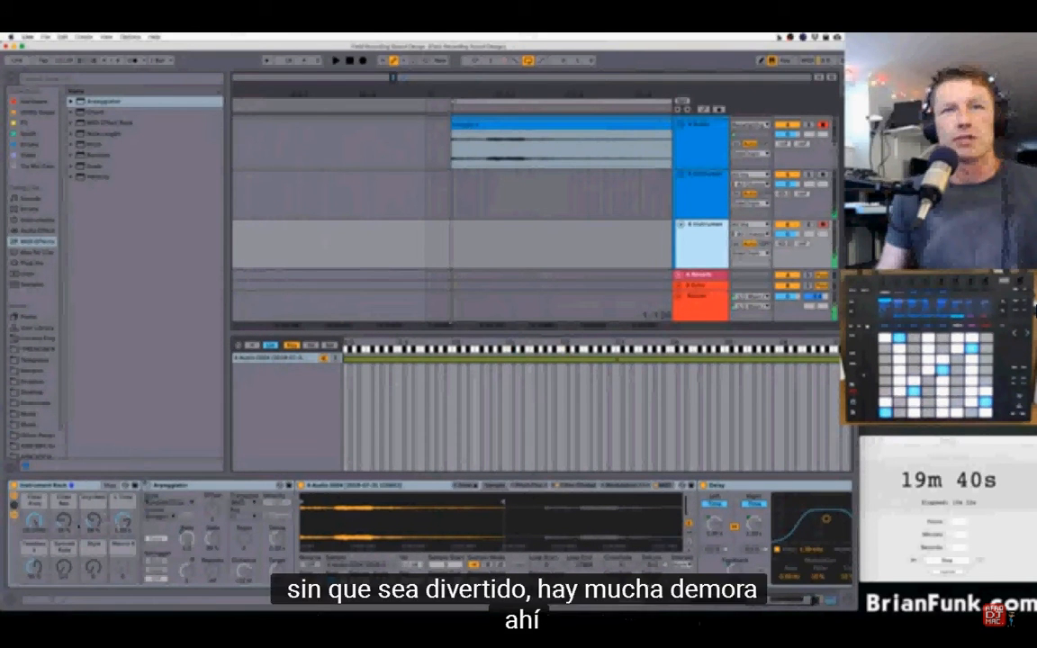
# - Hide the devices inside the duplicated track's Instrument Rack
pyautogui.click(37, 568)
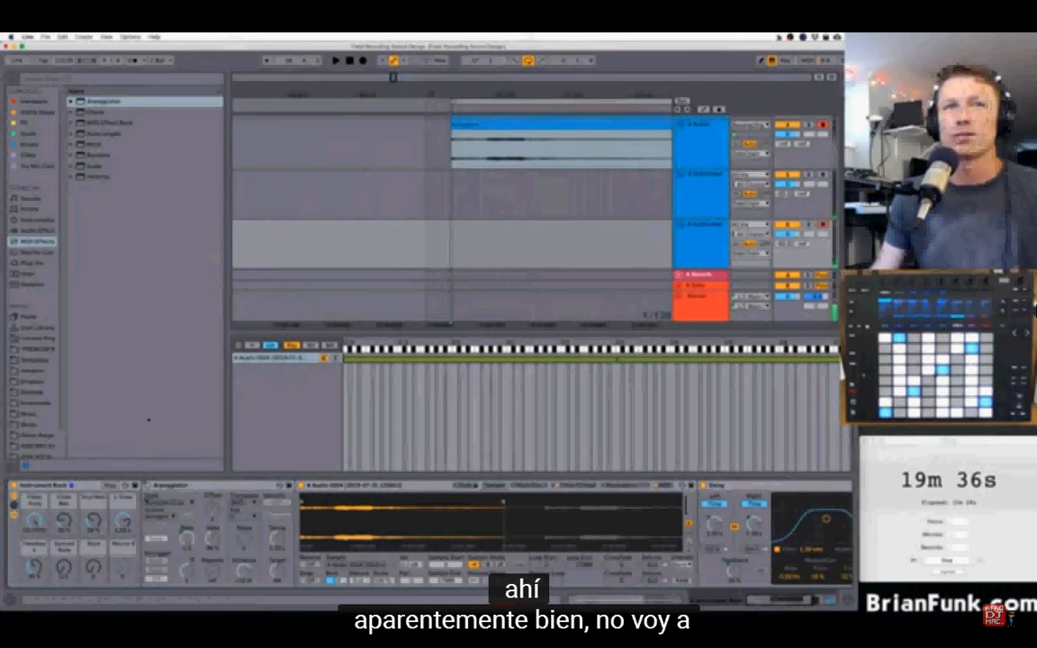
pyautogui.click(56, 486)
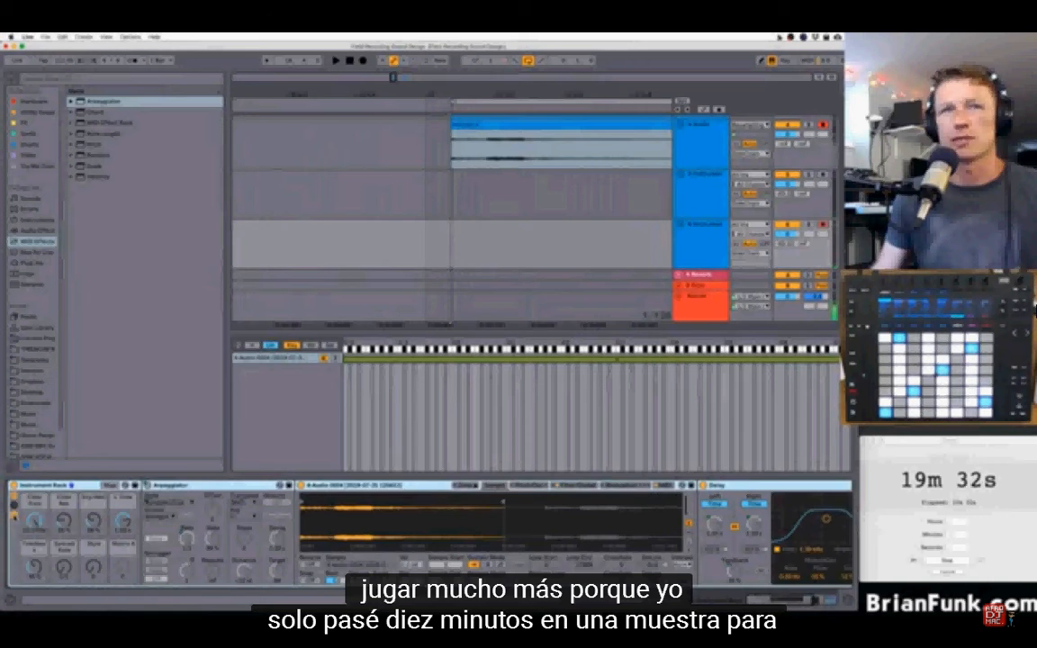
pyautogui.click(14, 515)
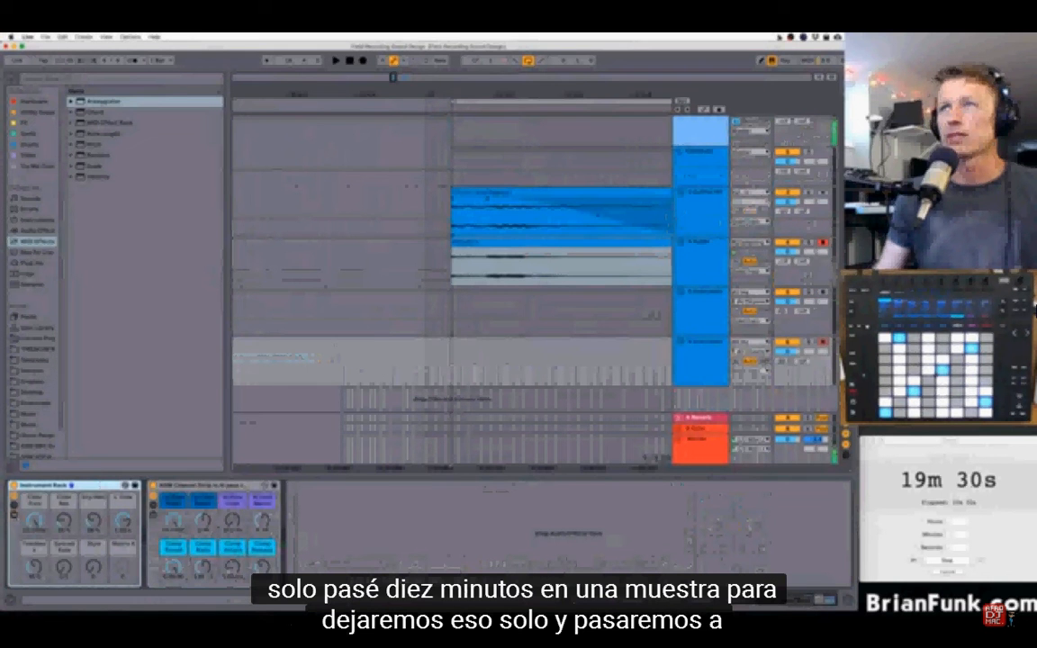
# - Show the Session View and audition the heavy rain clip on the field recordings track
pyautogui.scroll(1, 705, 252)
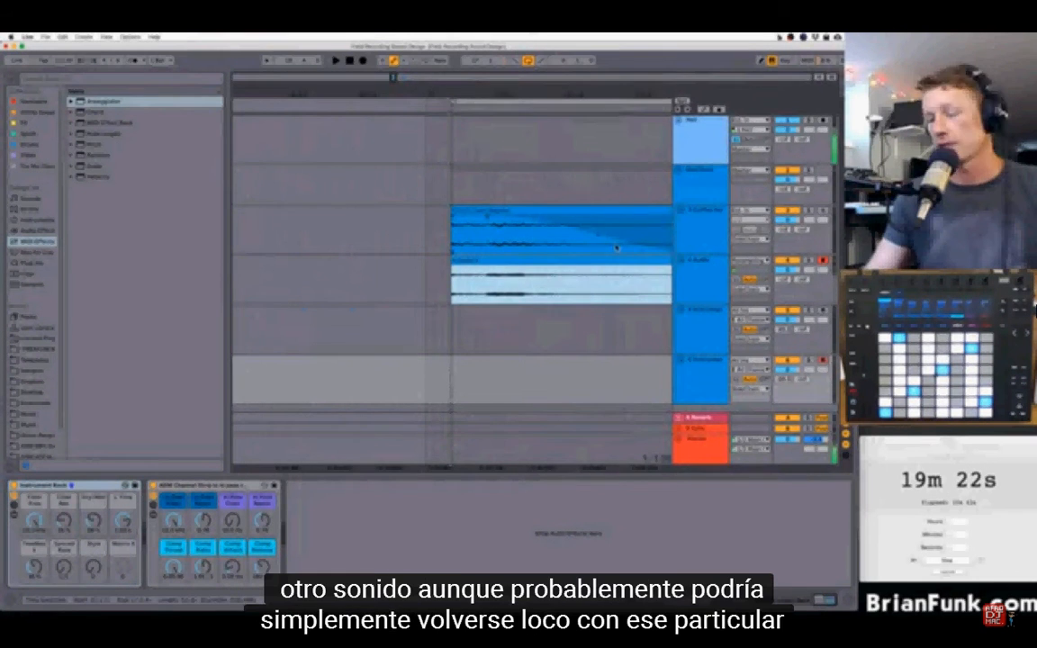
pyautogui.press('Tab')
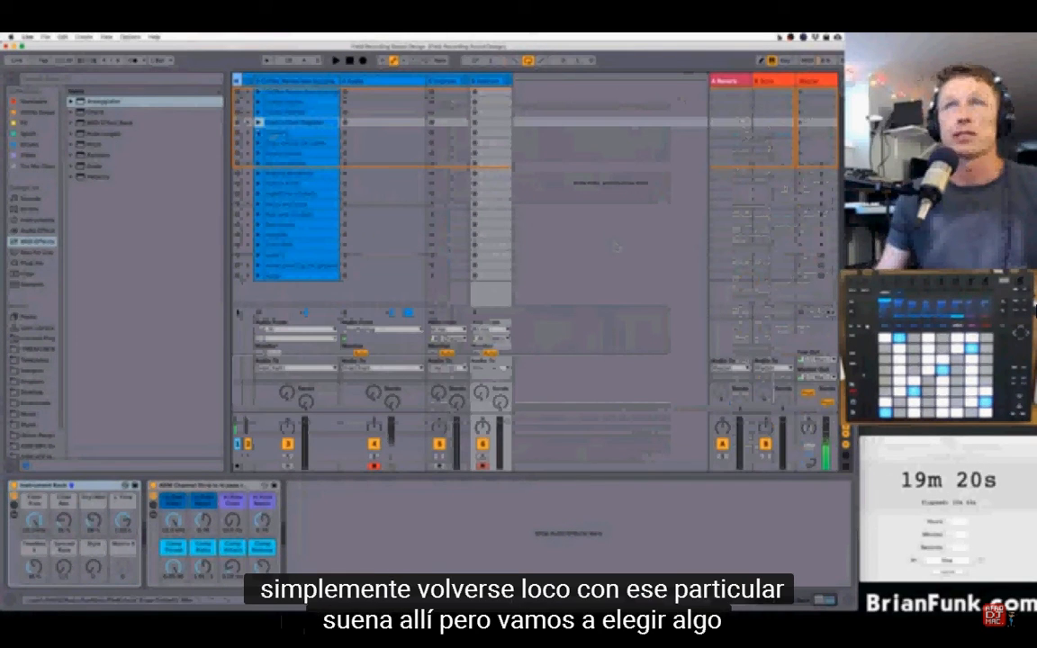
pyautogui.click(259, 225)
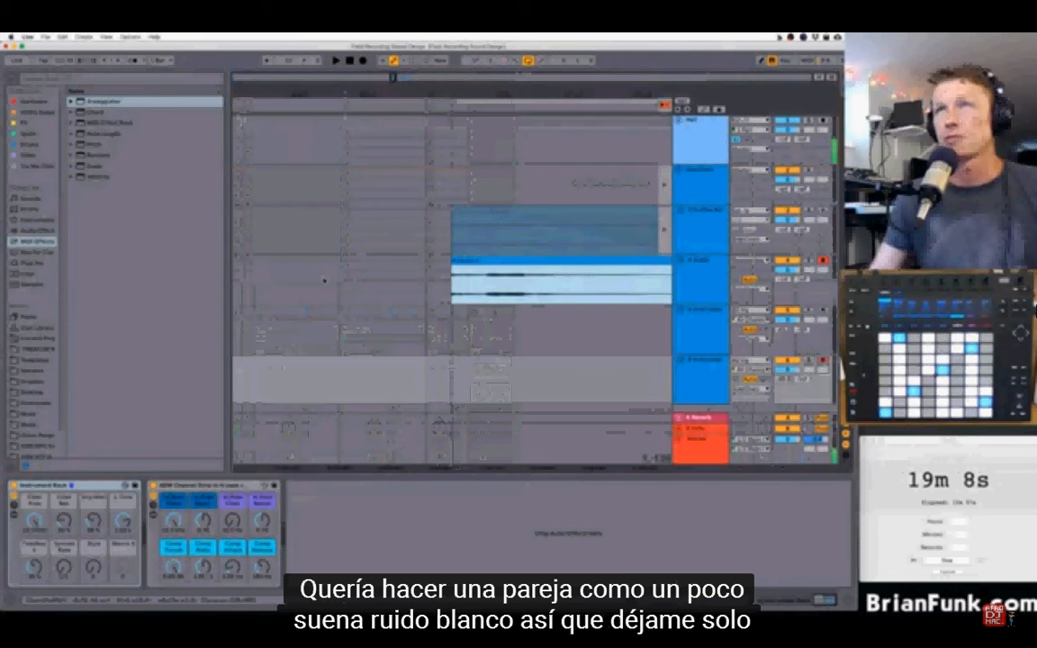
# - Turn off the arrangement loop and delete all clips from the Arrangement View
pyautogui.press('Tab')
pyautogui.click(528, 61)
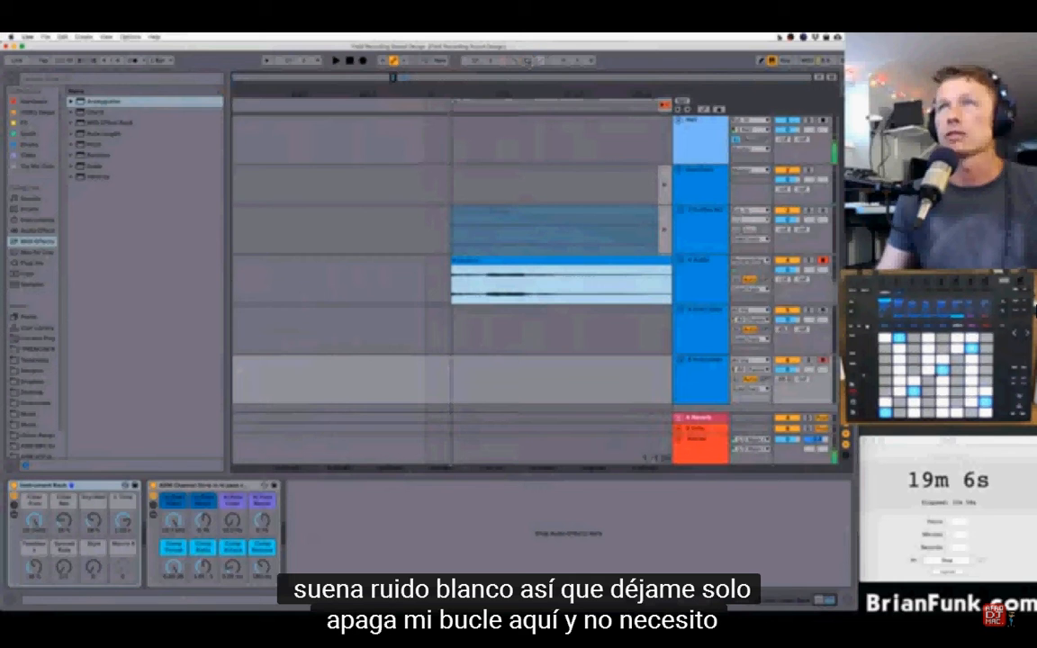
pyautogui.moveTo(453, 183); pyautogui.dragTo(670, 335)
pyautogui.click(300, 315)
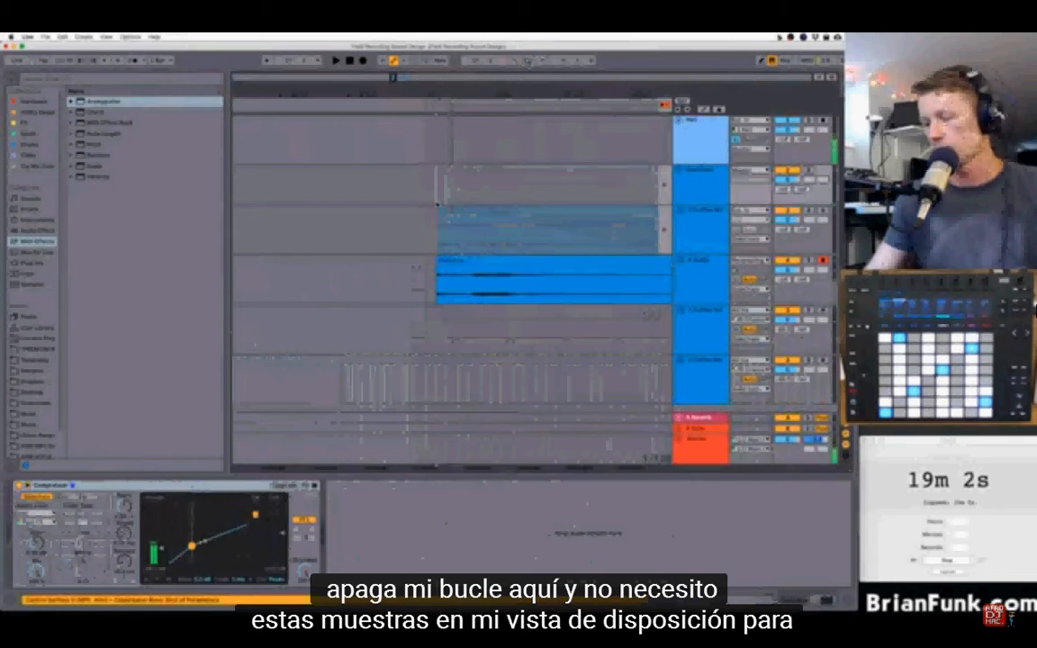
pyautogui.press('super+a')
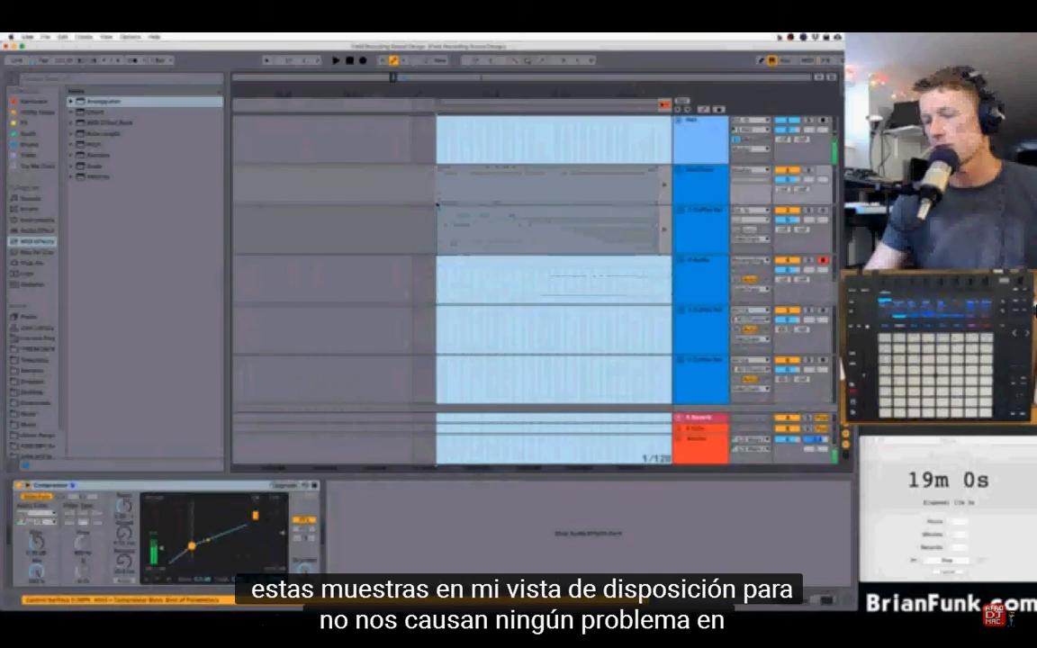
# - Play the heavy rain clip in Session View and flatten its EQ Eight by removing the low cut and switching off the boosted band
pyautogui.press('Tab')
pyautogui.press('space')
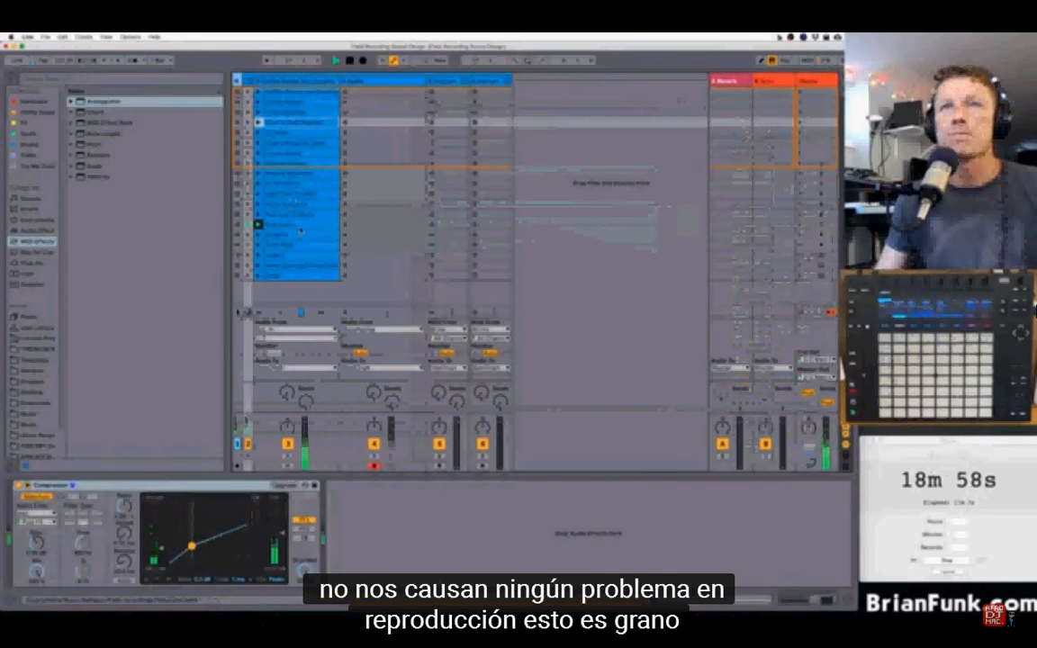
pyautogui.click(261, 225)
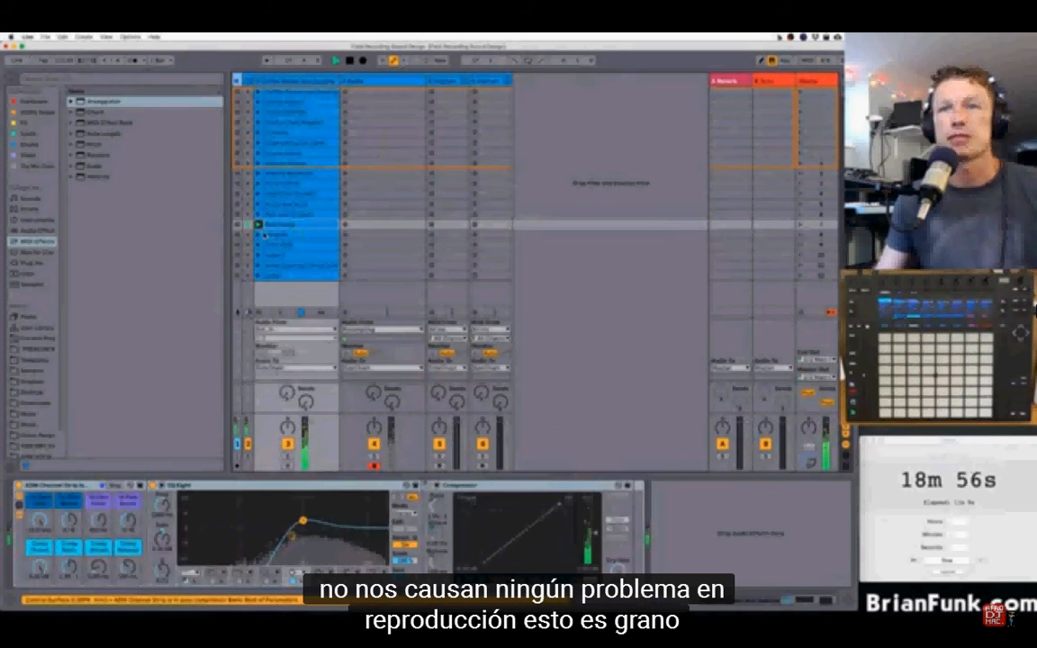
pyautogui.moveTo(99, 520); pyautogui.dragTo(98, 567)
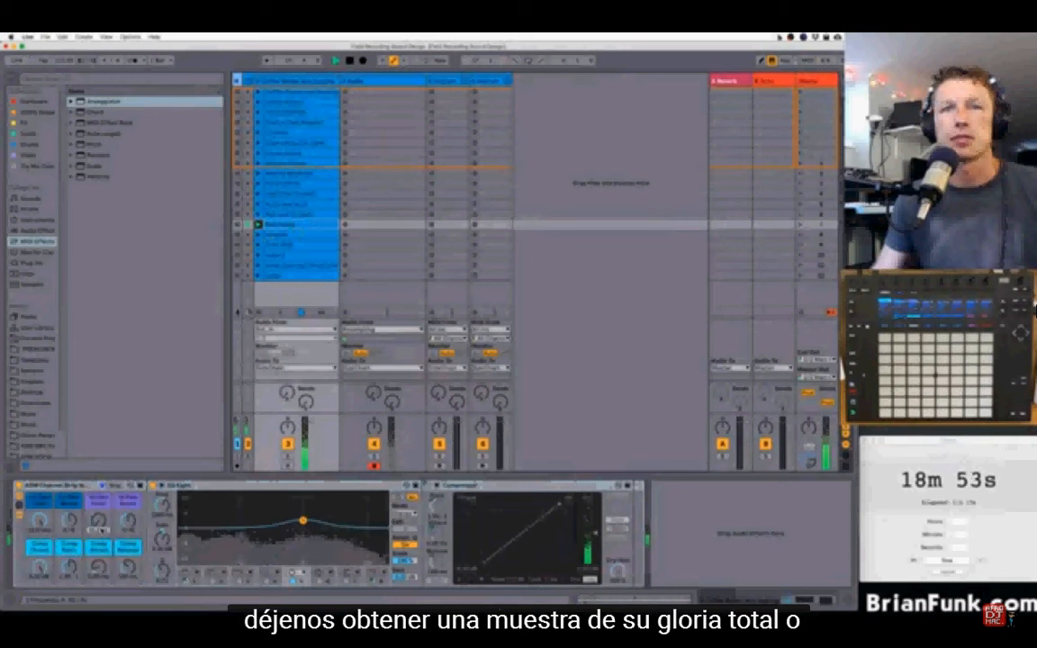
pyautogui.click(292, 581)
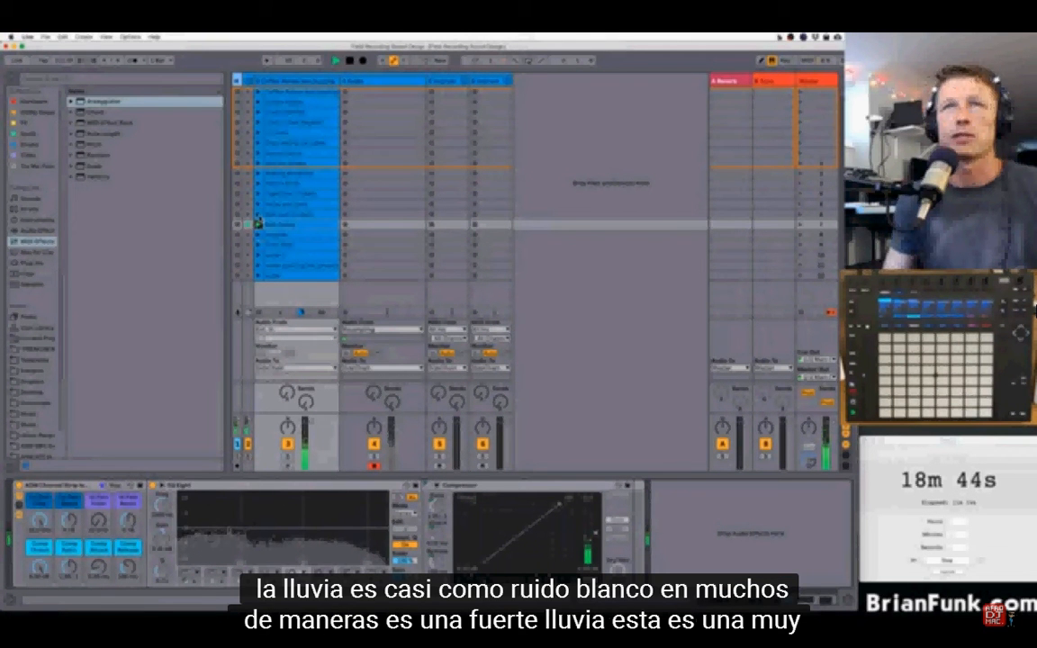
# - Launch and select the rain clip with crickets to audition it
pyautogui.click(257, 214)
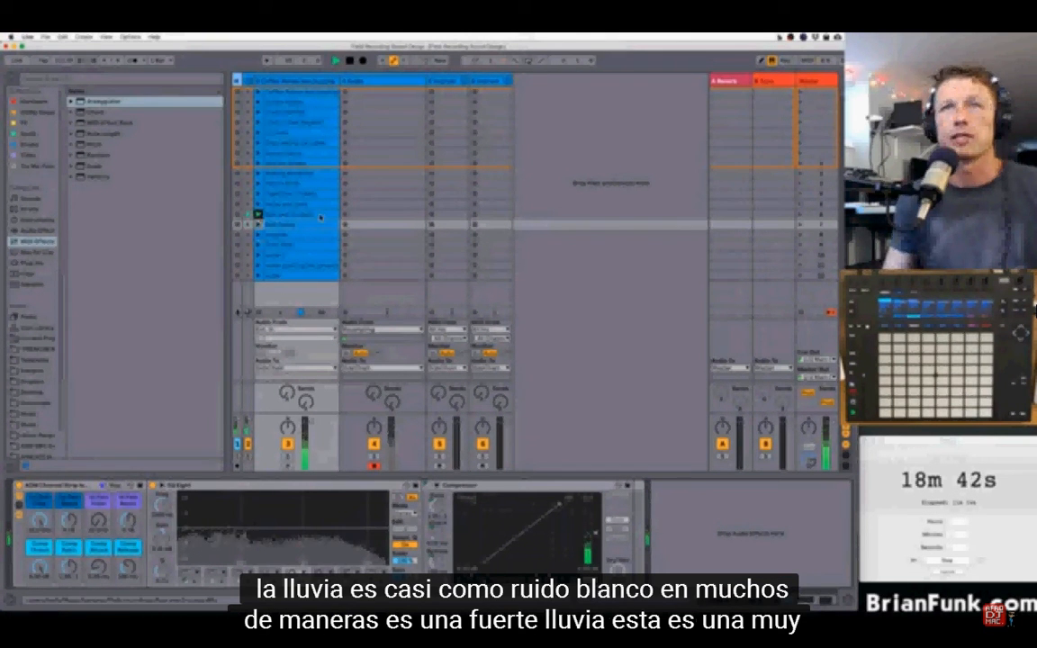
pyautogui.click(319, 215)
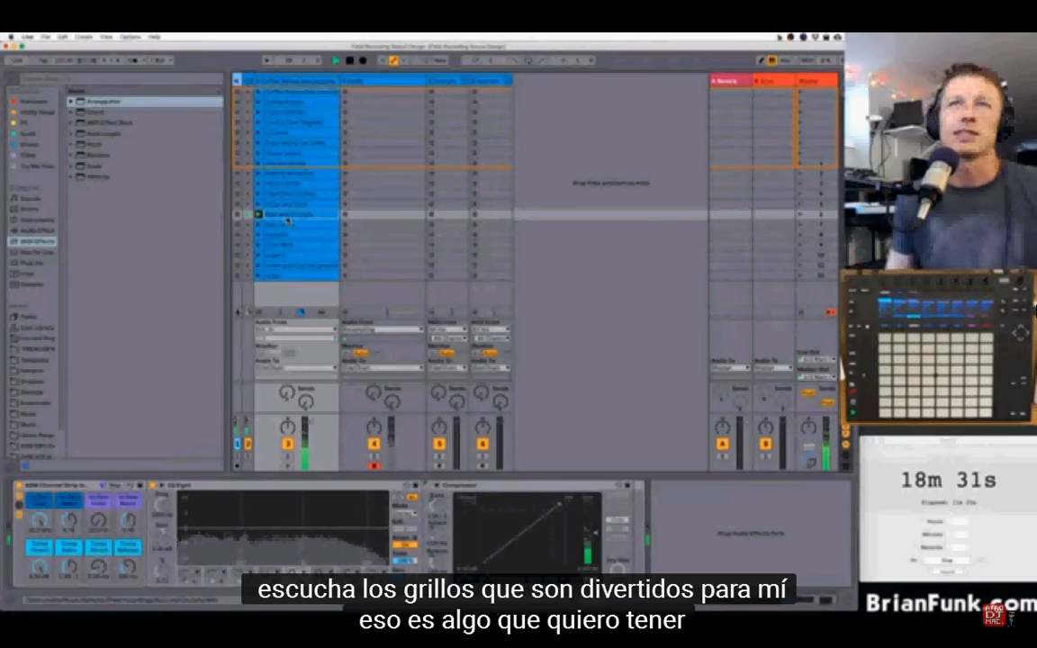
# - Audition the clip just below the rain and crickets clip, relaunch the crickets clip to compare them, and stop playback
pyautogui.click(258, 224)
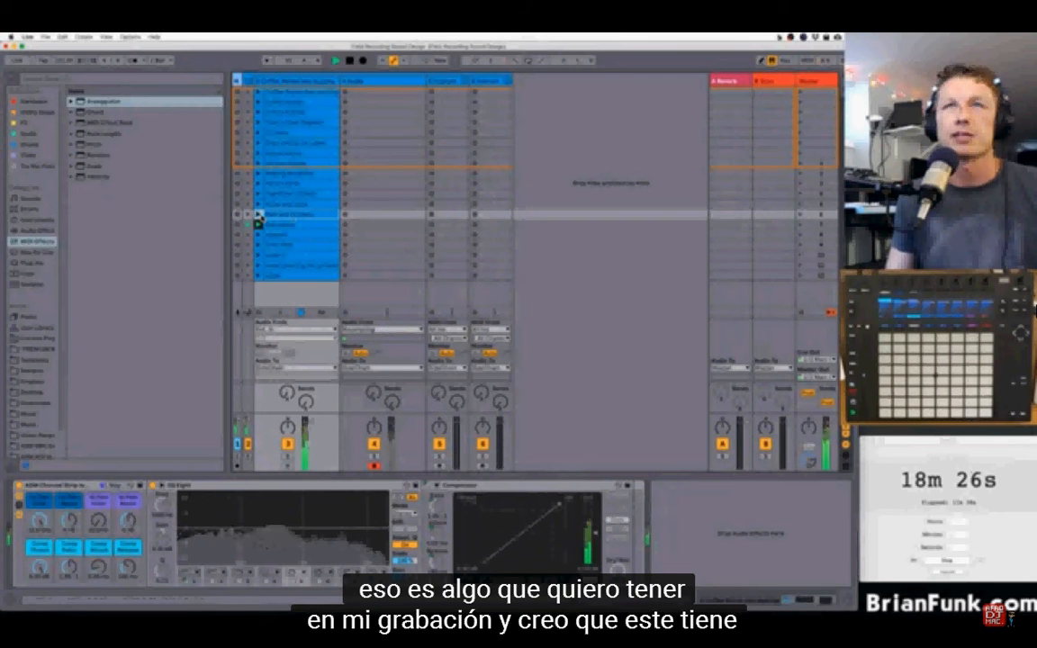
pyautogui.click(260, 215)
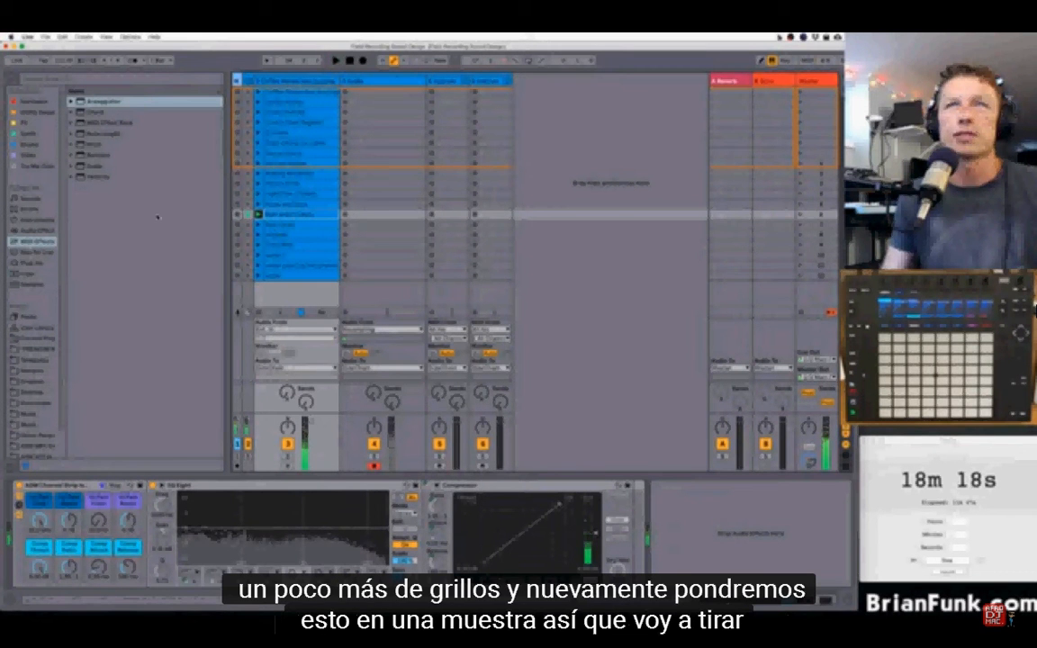
pyautogui.press('space')
# - Add Sampler on a new MIDI track within the group, load the Rain and Crickets clip as its sample, and start playback
pyautogui.click(36, 220)
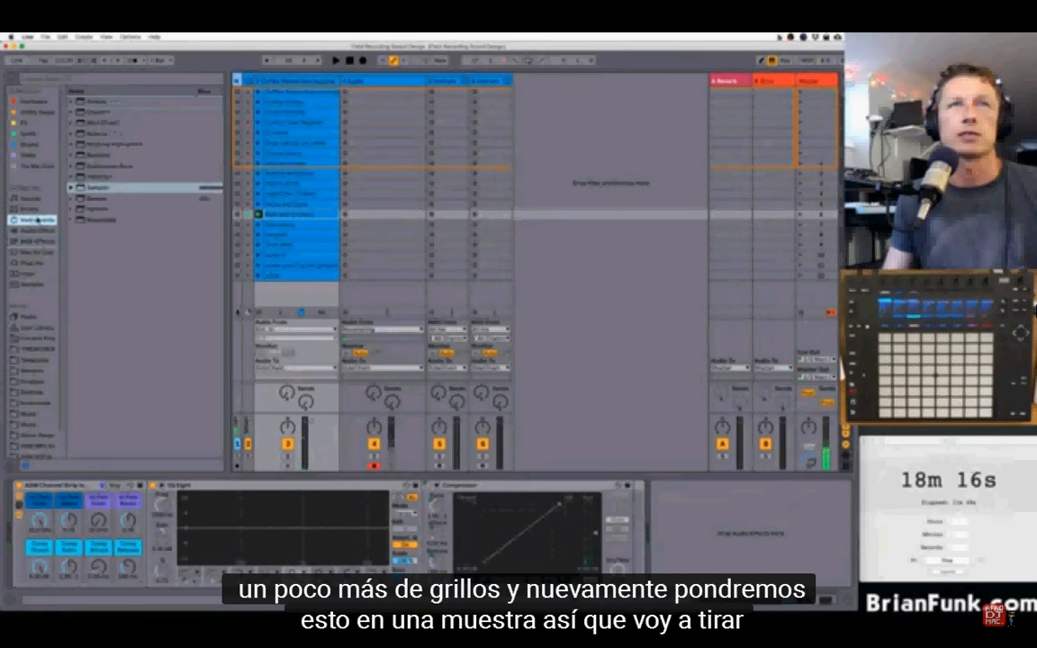
pyautogui.click(110, 187)
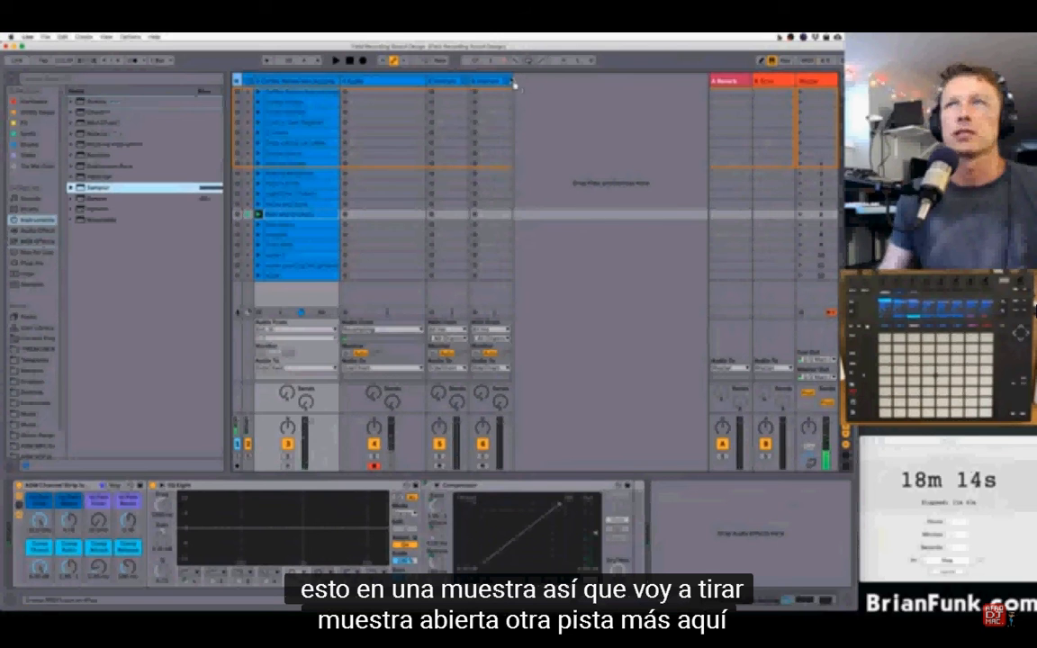
pyautogui.click(508, 81)
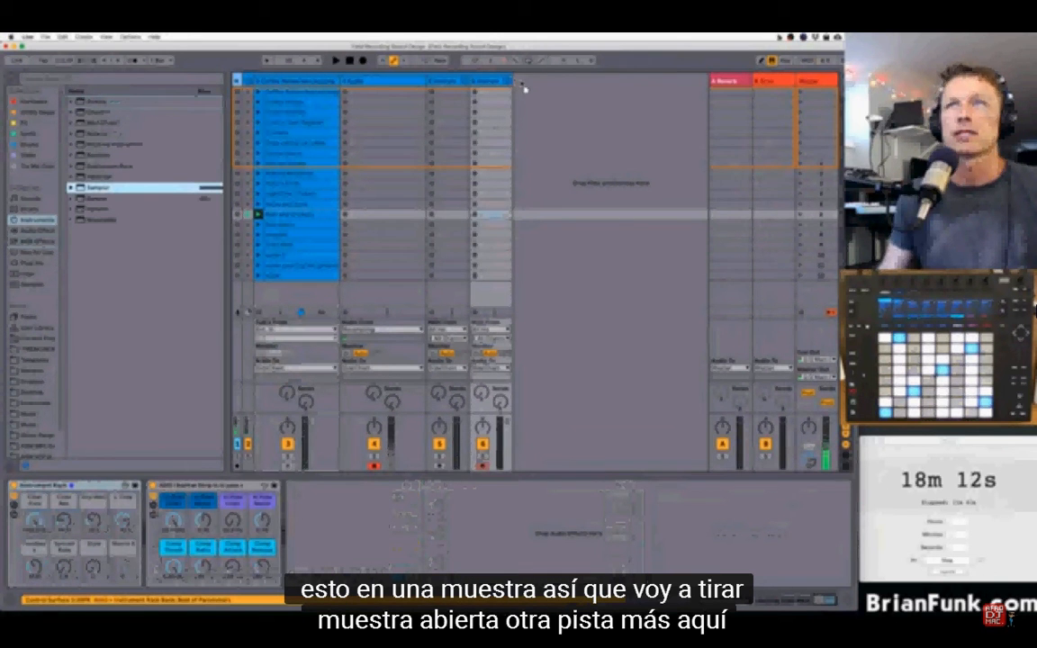
pyautogui.moveTo(536, 84); pyautogui.dragTo(533, 84)
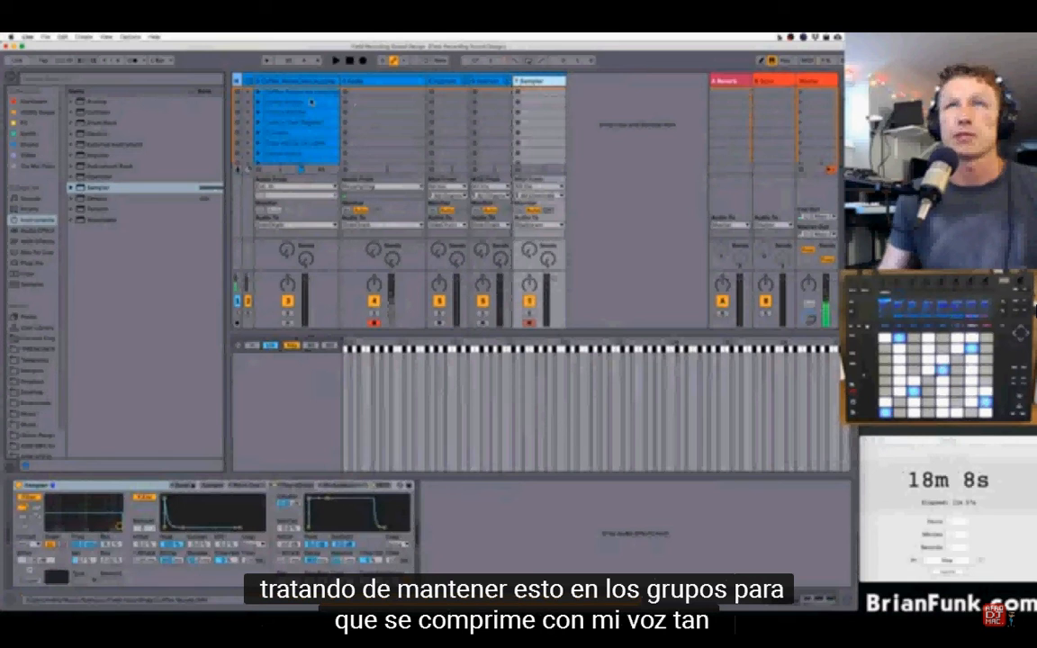
pyautogui.scroll(-5, 311, 102)
pyautogui.moveTo(291, 143); pyautogui.dragTo(295, 364)
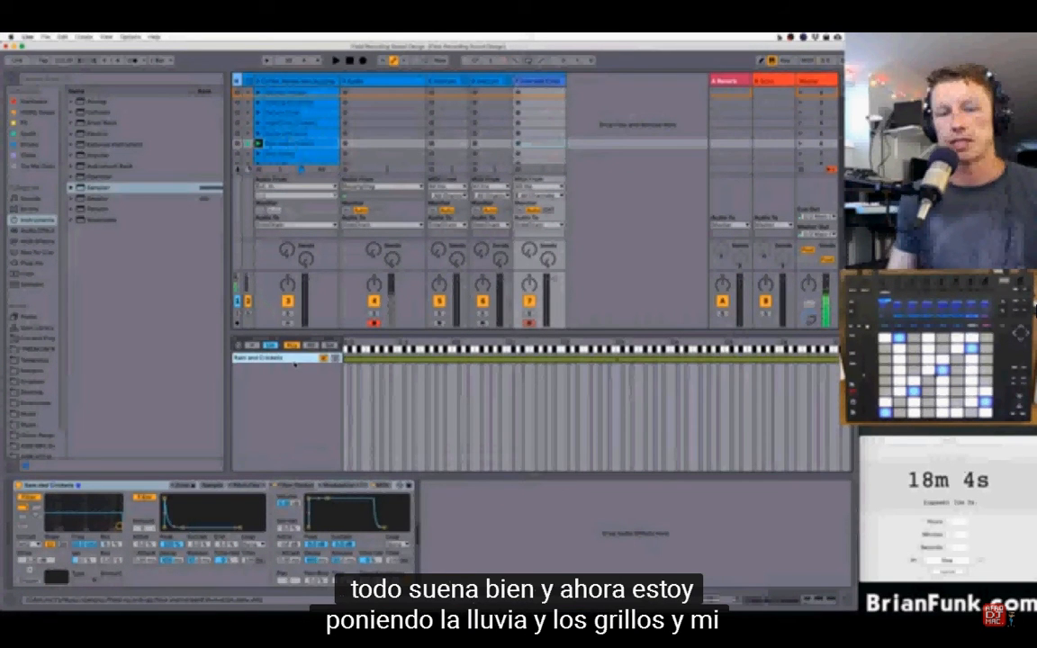
pyautogui.press('space')
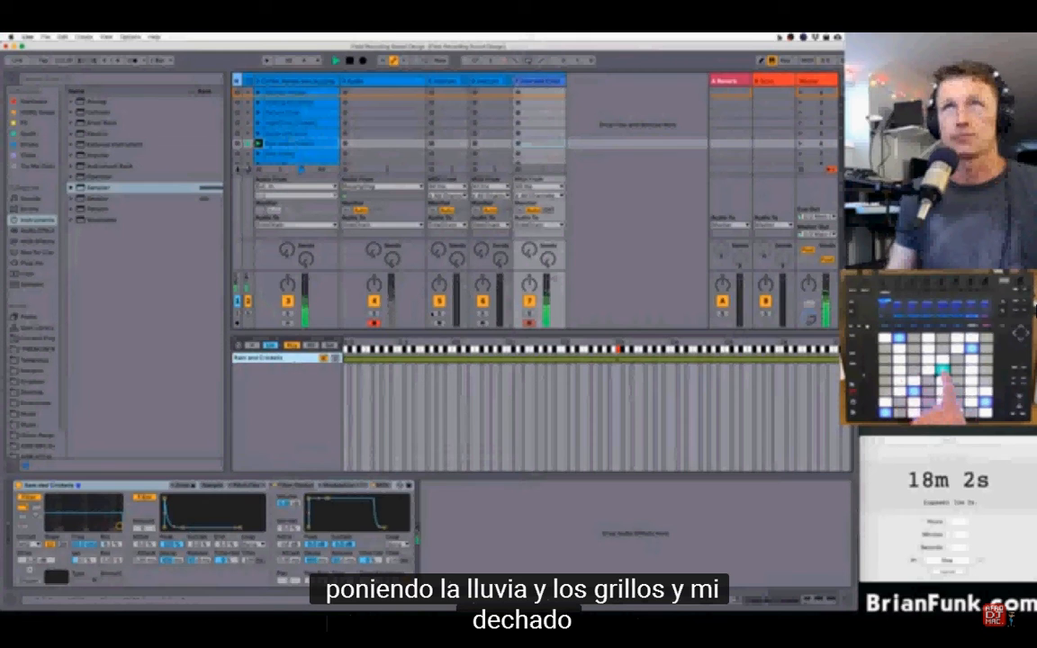
# - Insert a Tuner between the Instrument Rack and the channel strip on the second cash register instrument track
pyautogui.click(494, 81)
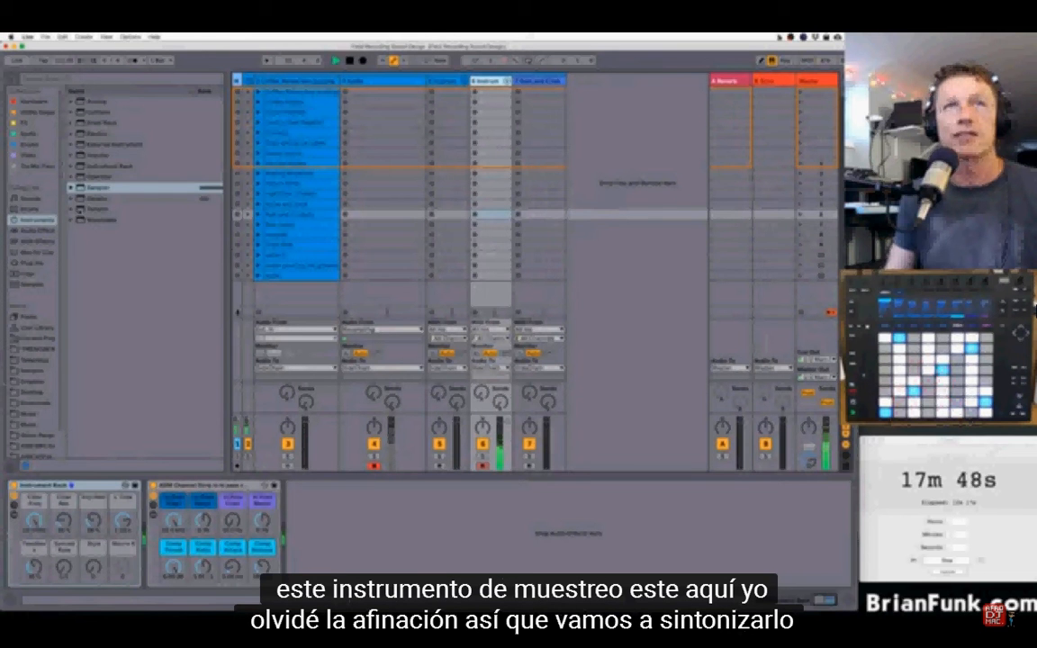
pyautogui.click(36, 233)
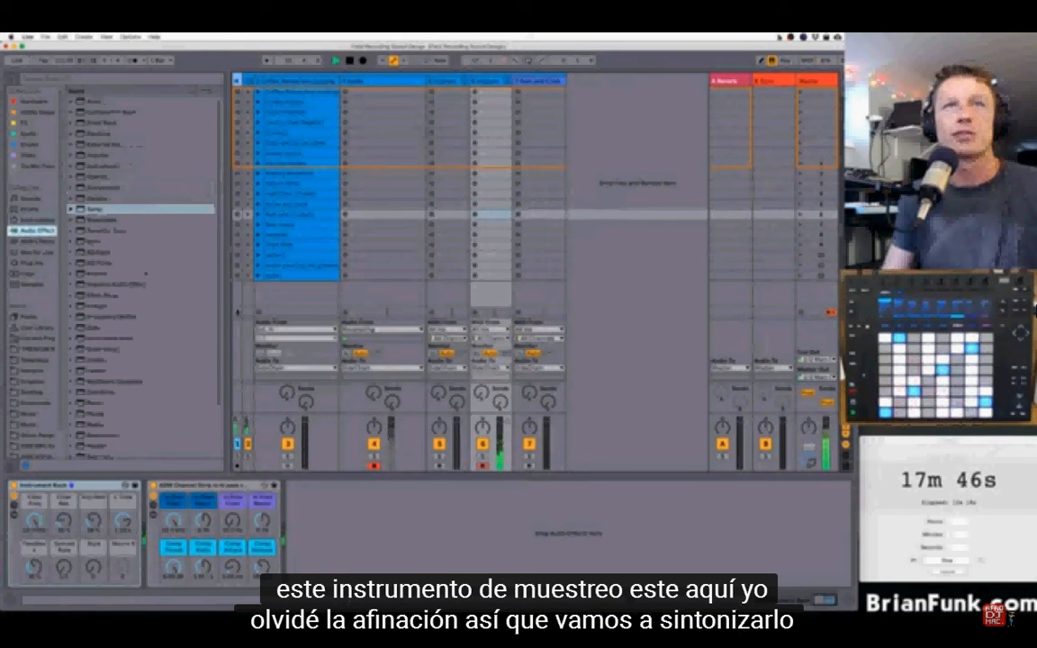
pyautogui.scroll(-4, 144, 273)
pyautogui.click(94, 419)
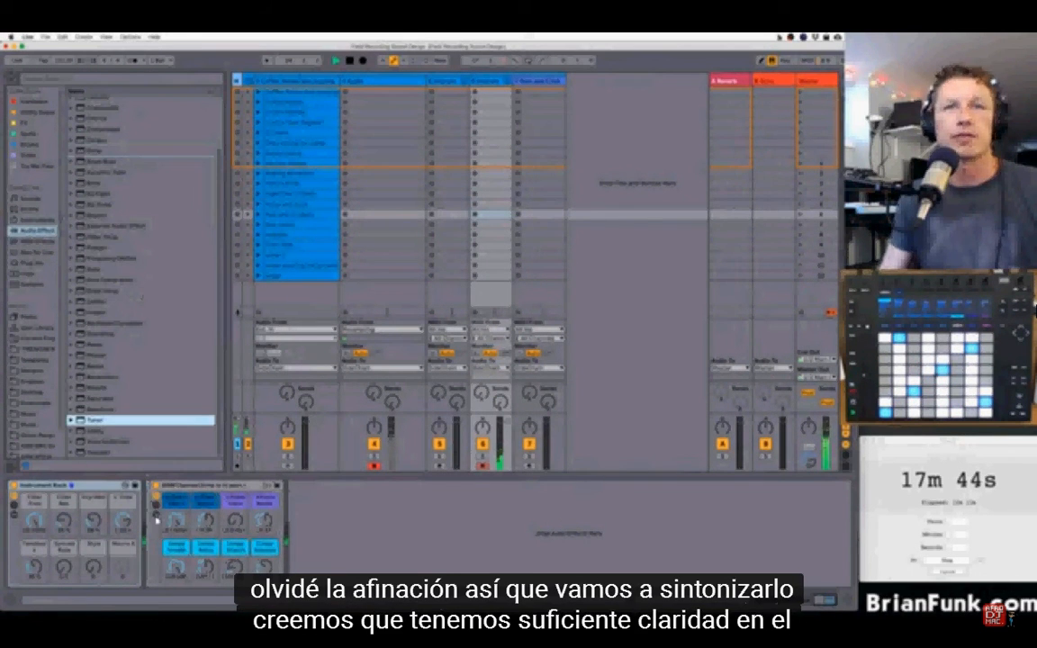
pyautogui.moveTo(151, 515); pyautogui.dragTo(153, 513)
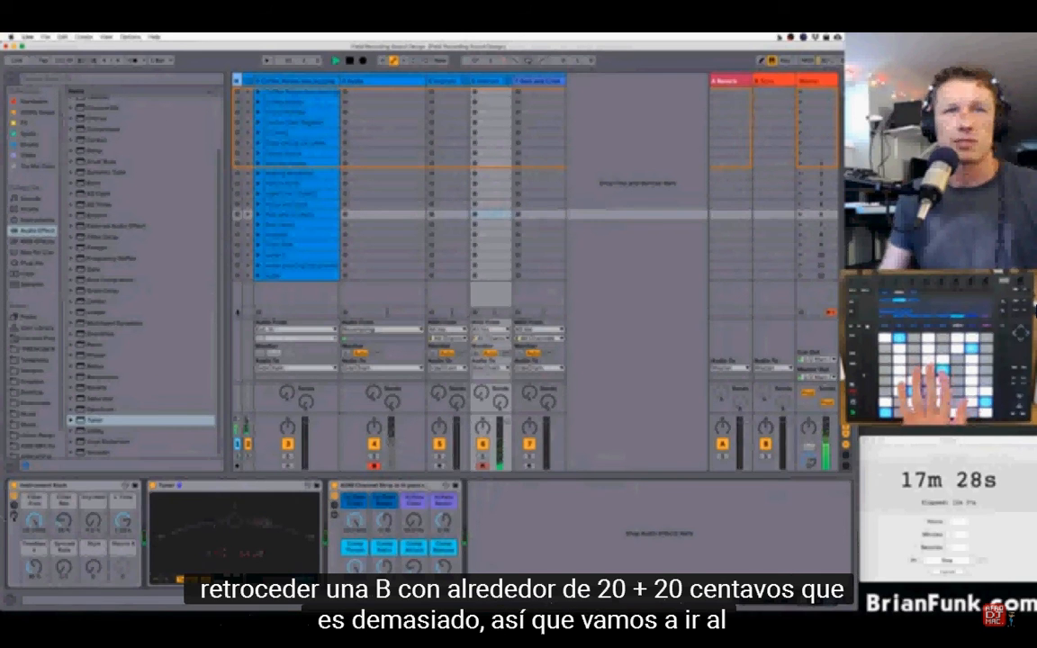
# - Tune the rack's Sampler with its root key and detune, checking against the Tuner, and hide the rack's devices again
pyautogui.click(13, 514)
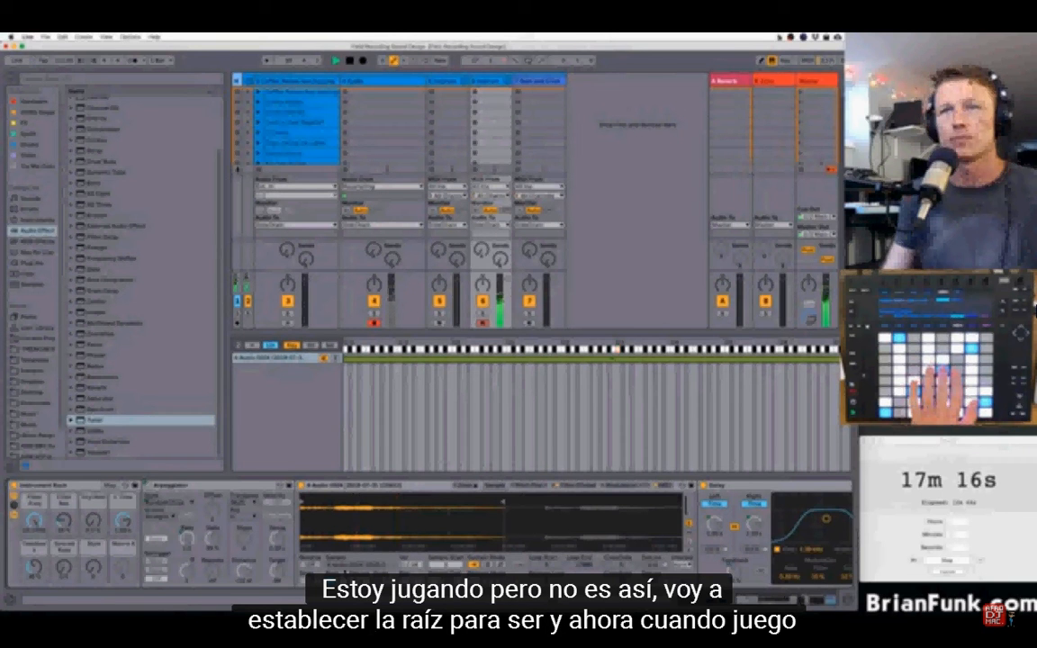
pyautogui.hscroll(5, 697, 532)
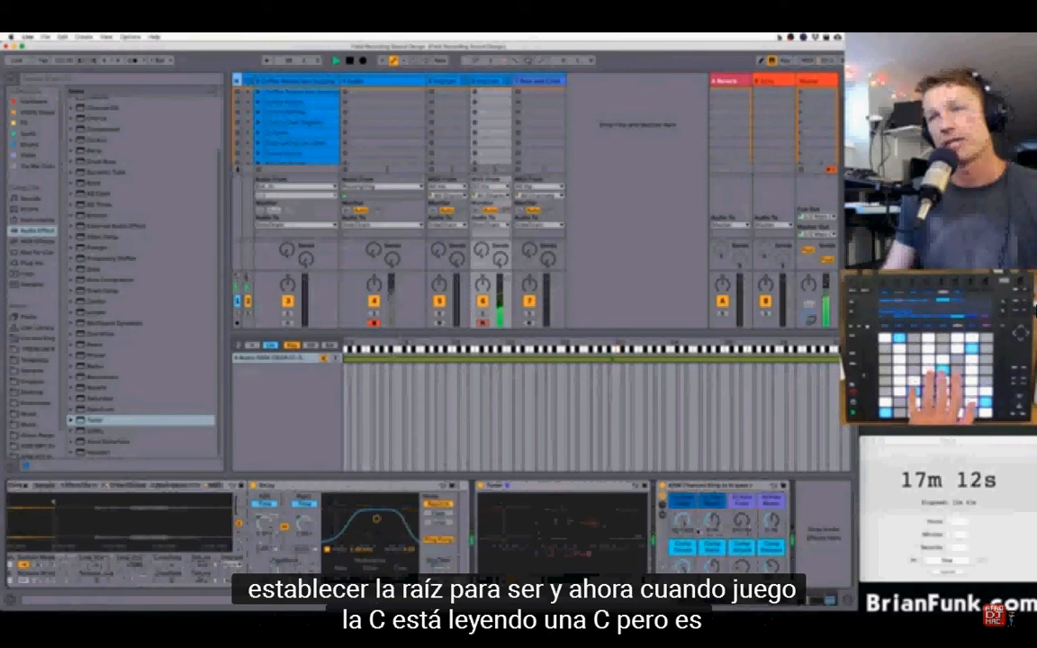
pyautogui.hscroll(-5, 432, 532)
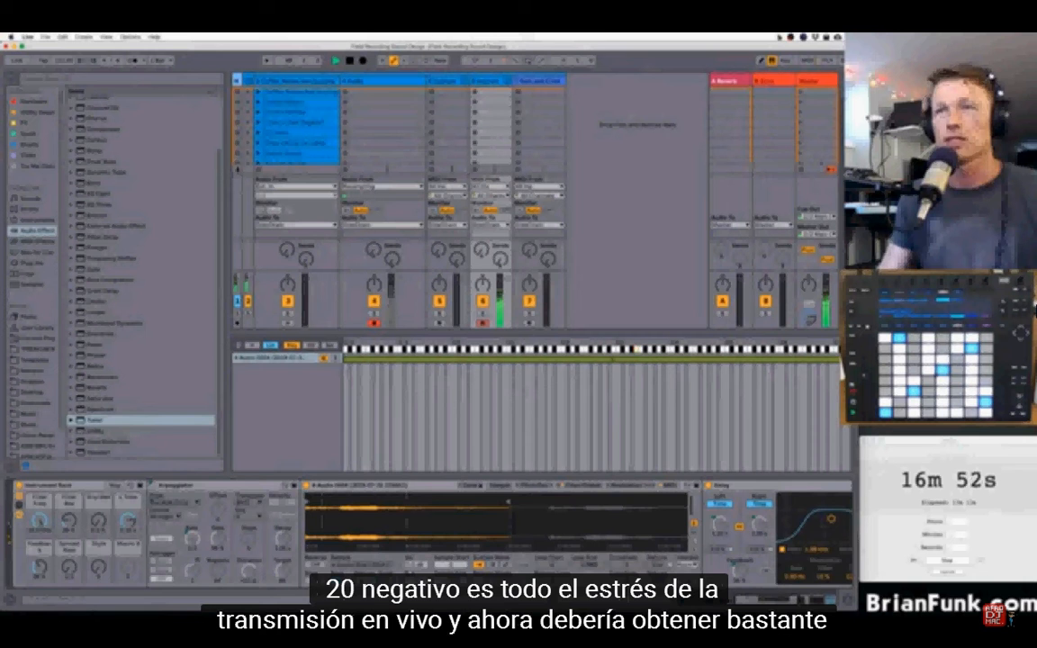
pyautogui.hscroll(5, 445, 532)
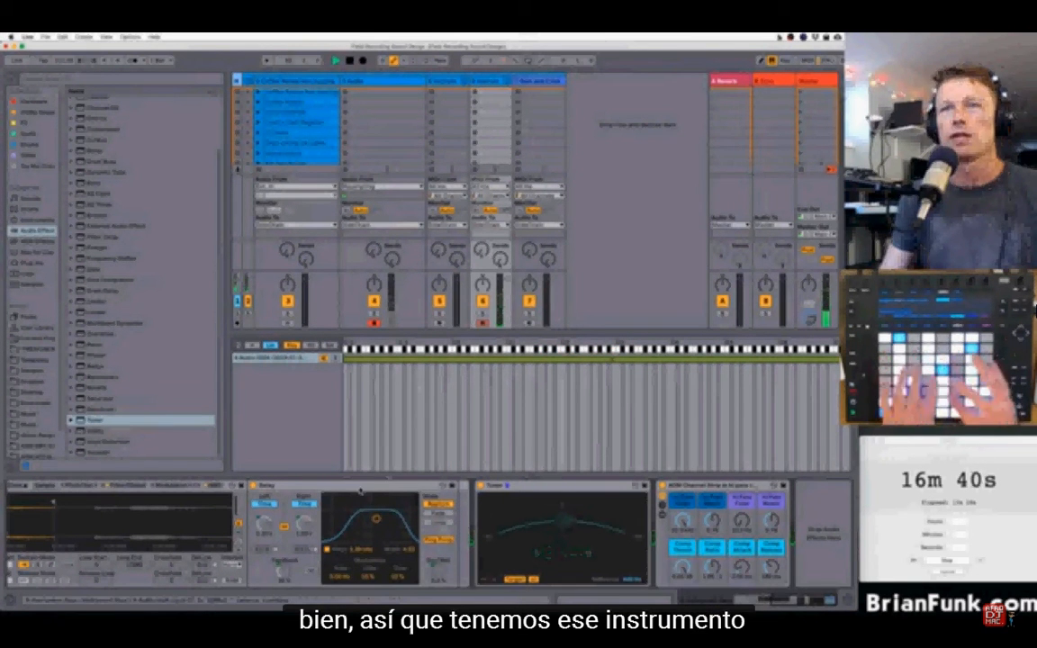
pyautogui.hscroll(-10, 361, 492)
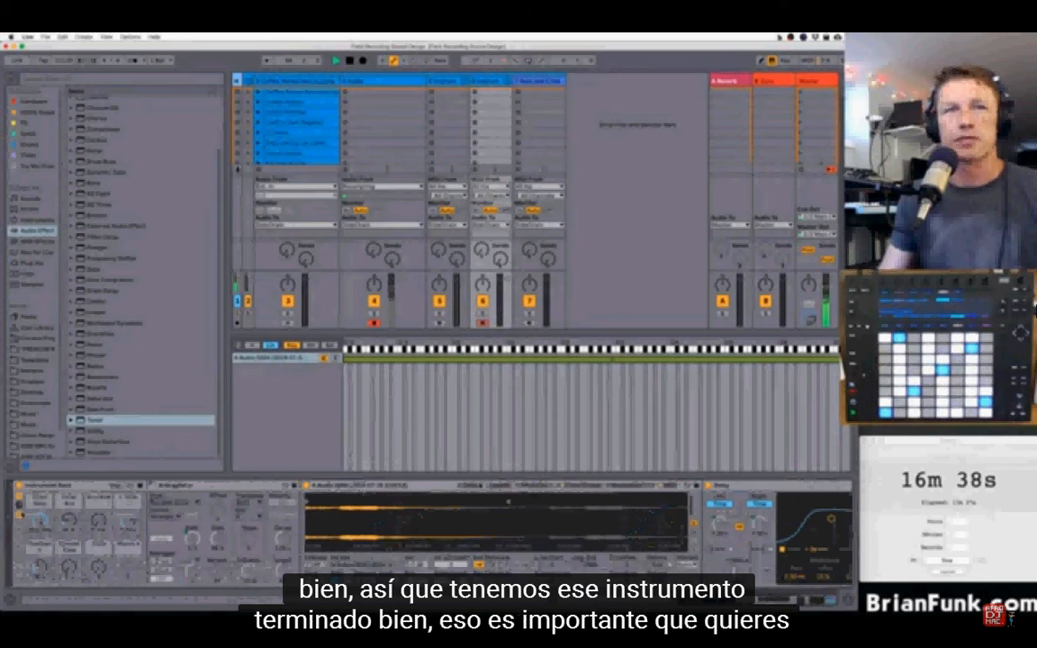
pyautogui.click(19, 515)
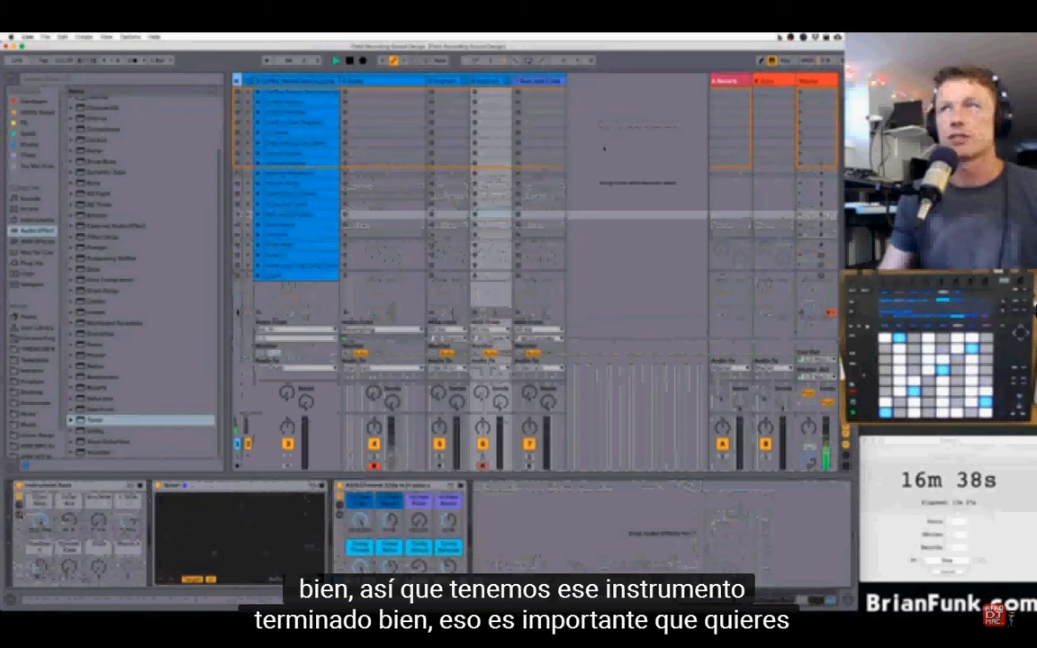
# - Show the Rain and Crickets Sampler's sample and add an audio track that takes its input from that instrument track
pyautogui.click(546, 82)
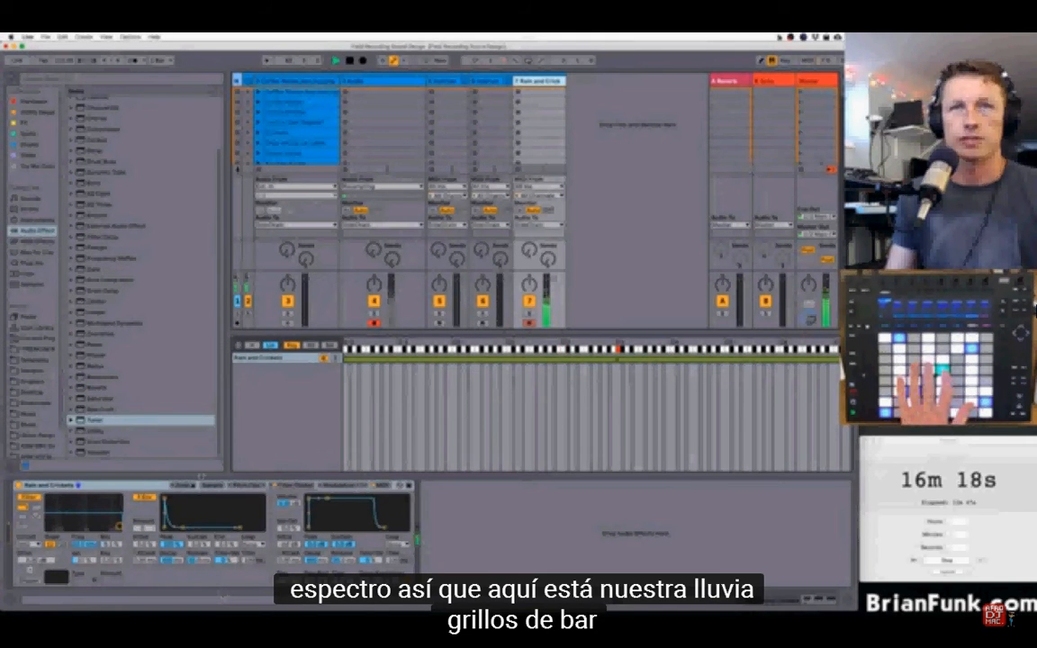
pyautogui.click(214, 486)
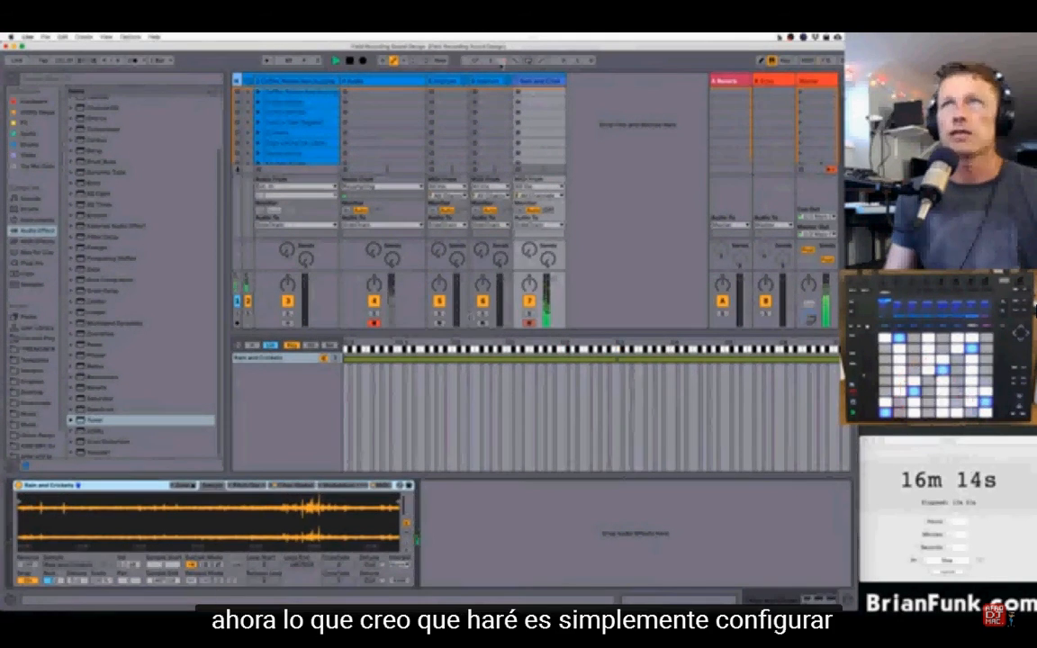
pyautogui.click(551, 80)
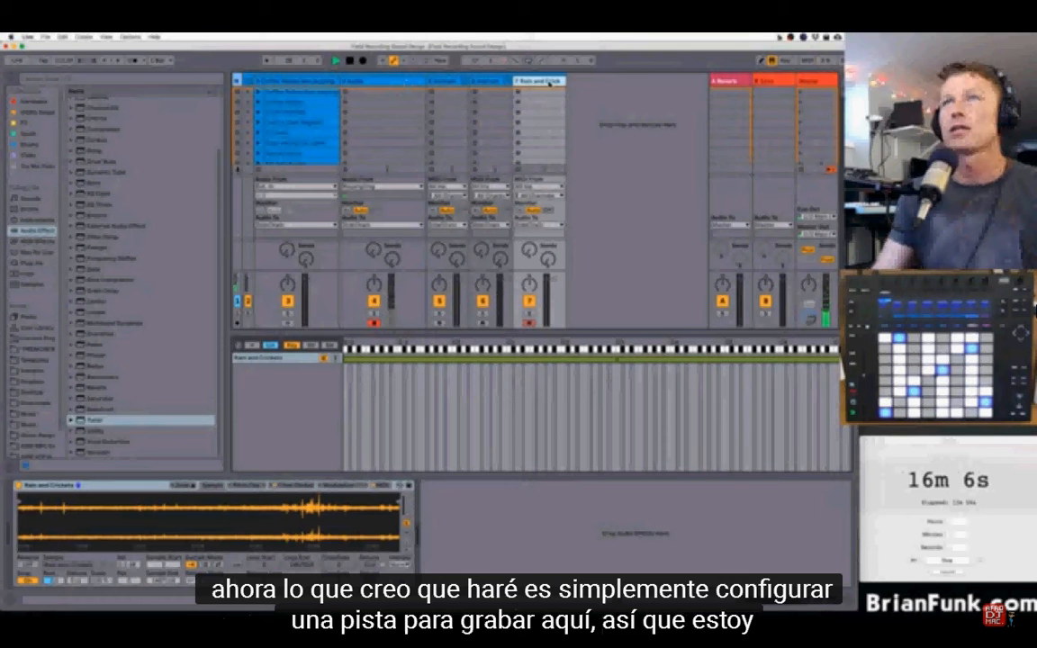
pyautogui.hotkey('ctrl', 't')
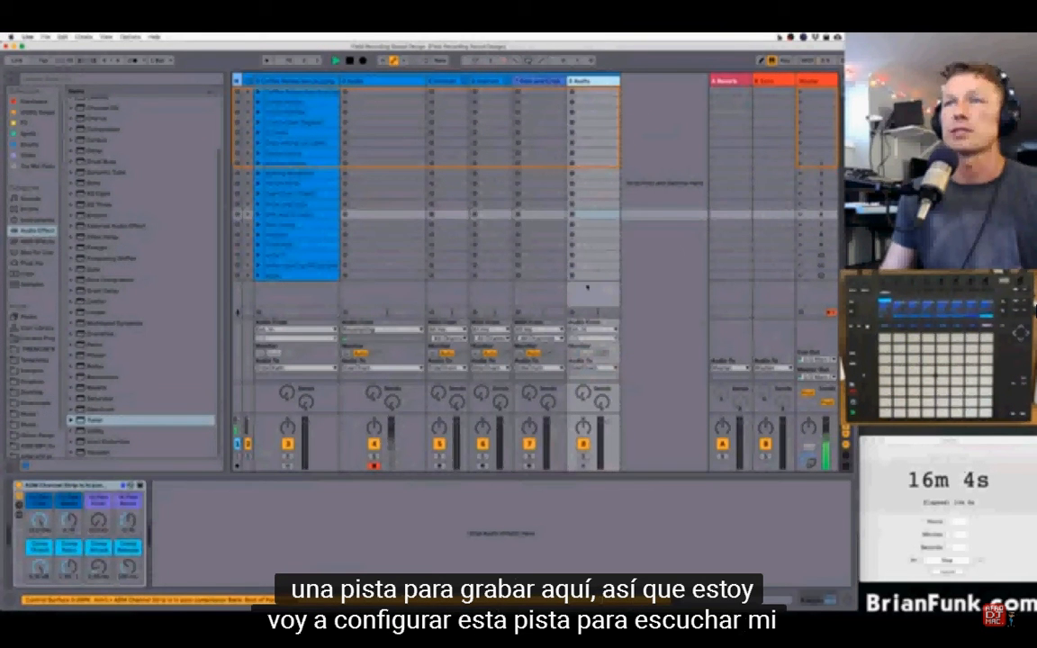
pyautogui.click(588, 331)
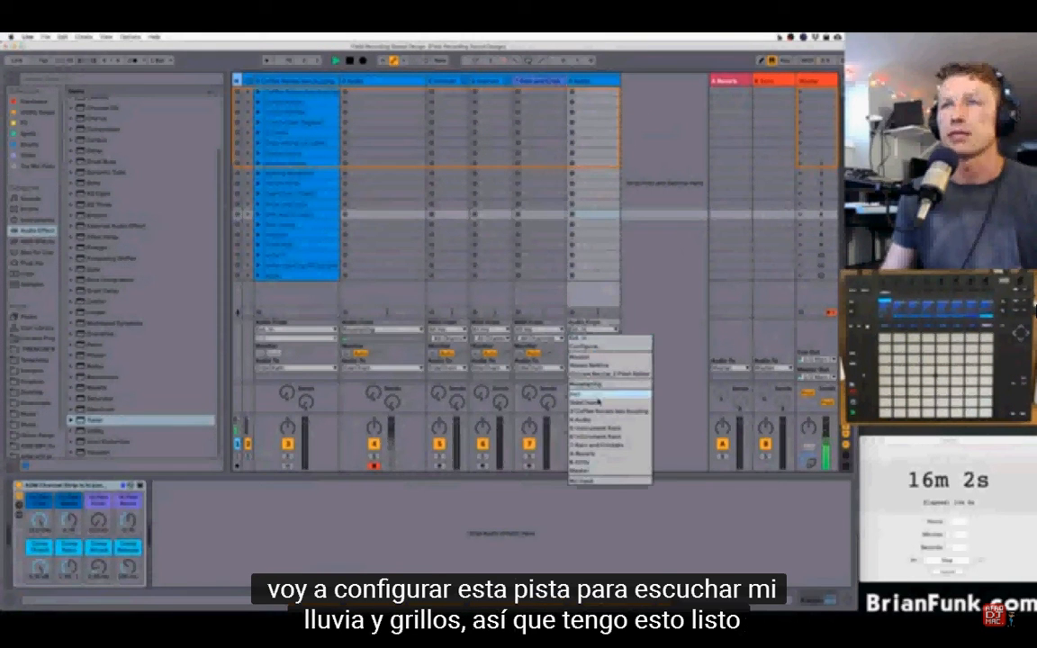
pyautogui.click(595, 445)
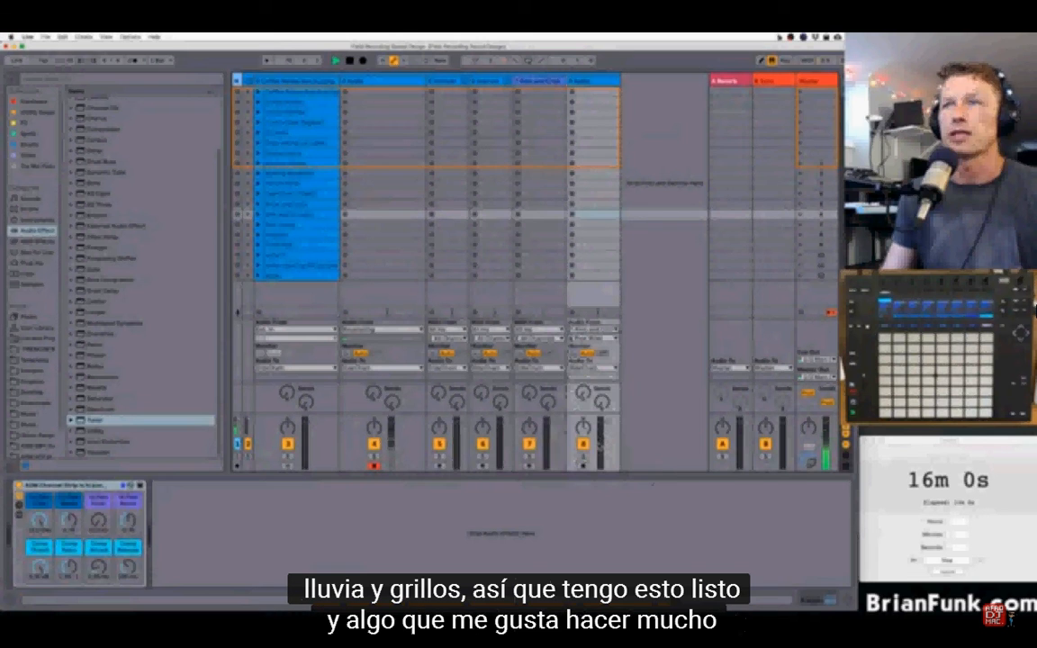
# - Rename the new audio track "Rain and Crickets"
pyautogui.click(553, 82)
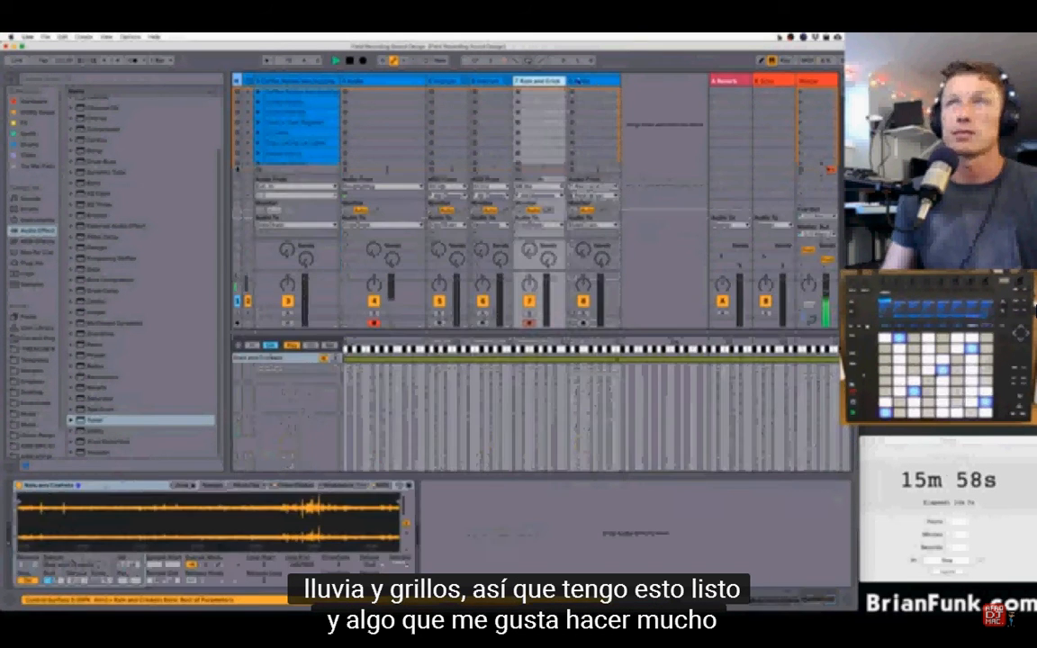
pyautogui.click(595, 83)
pyautogui.press('super+r')
pyautogui.write('Rain d')
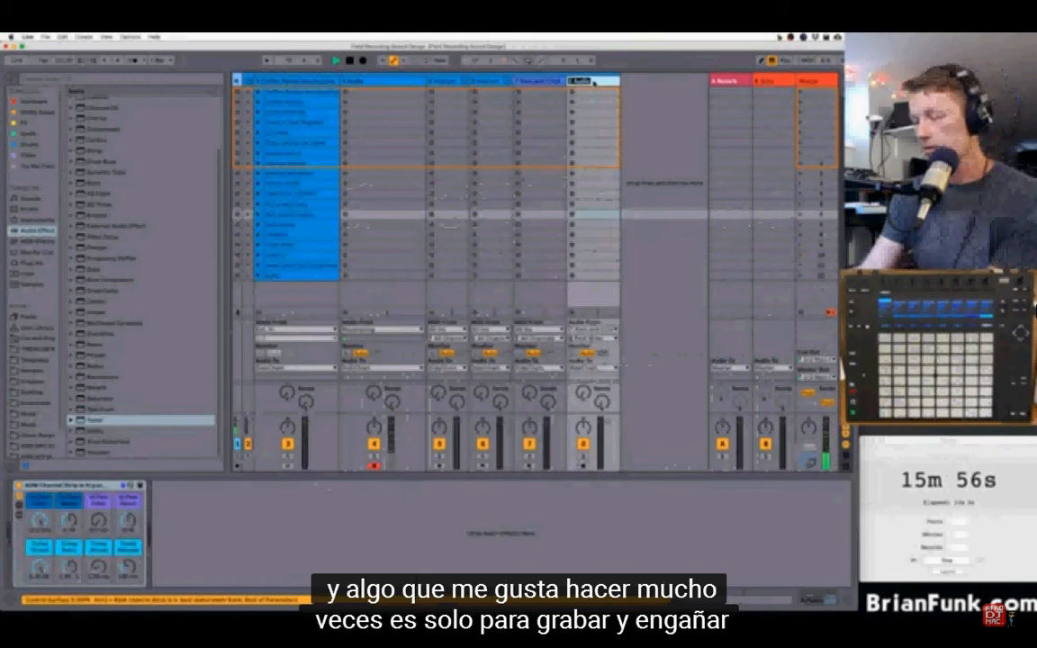
pyautogui.write('nd Cri')
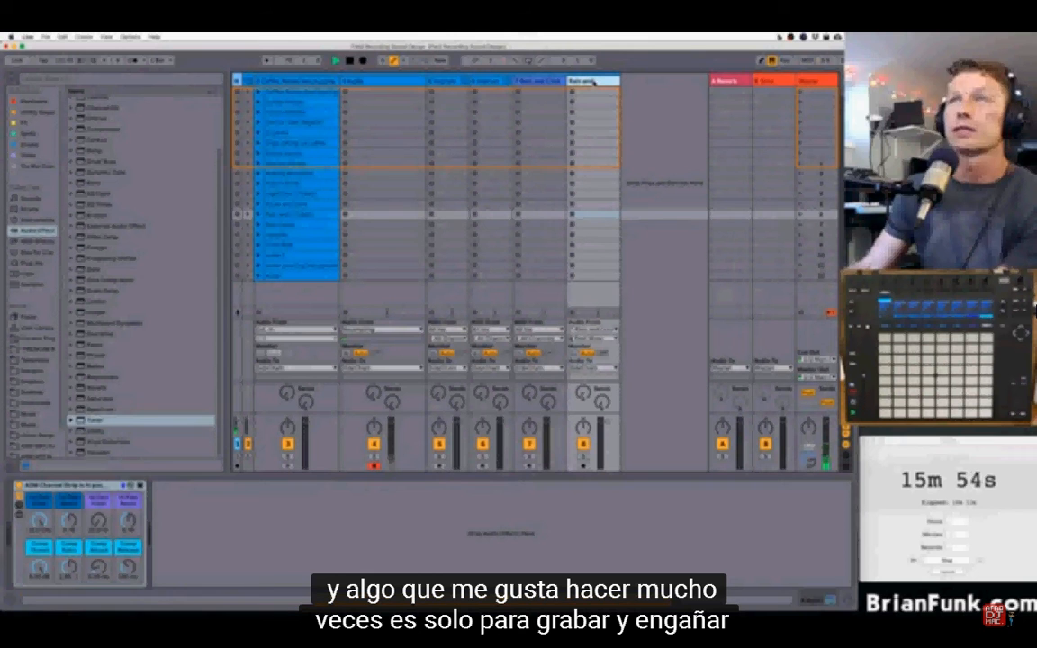
pyautogui.write('ckets')
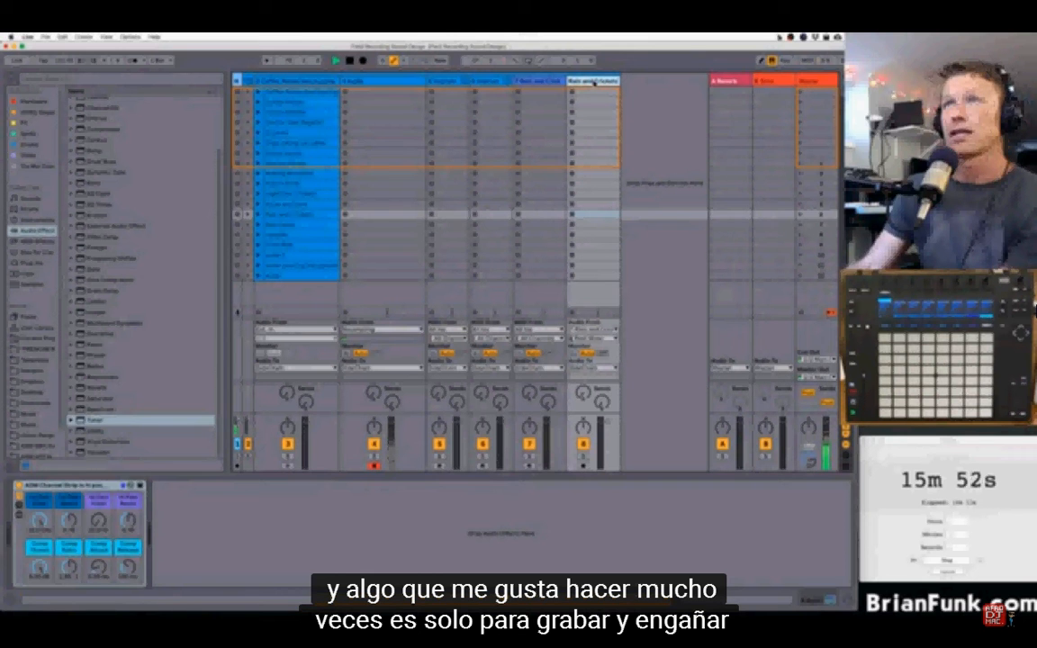
pyautogui.press('Return')
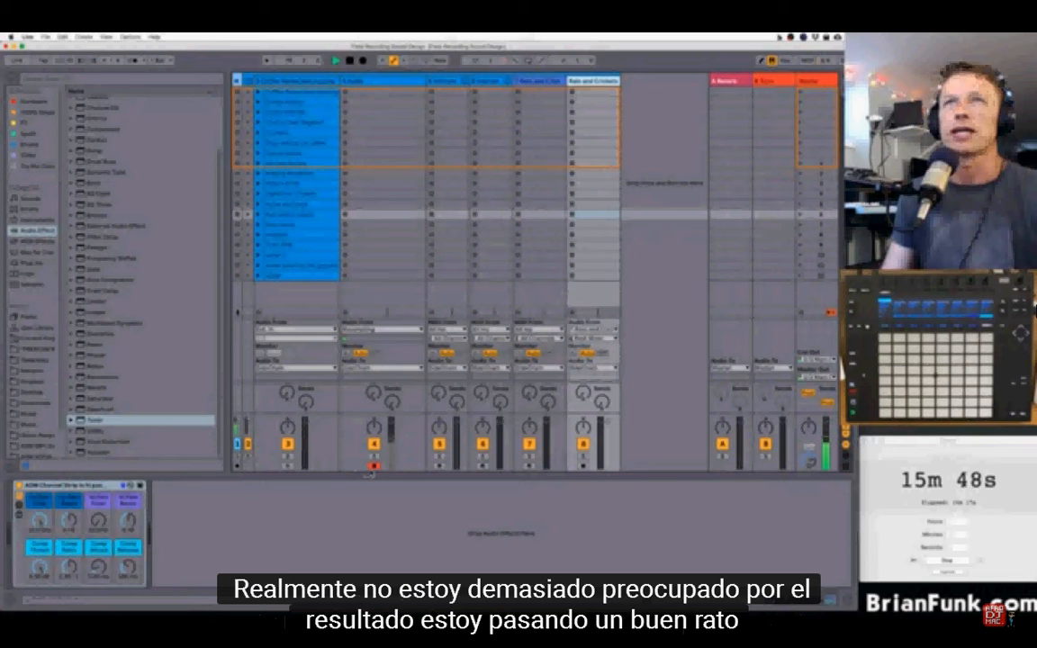
# - Disarm the resampling audio track and arm the Rain and Crickets audio track, keeping its instrument track selected for playing
pyautogui.click(375, 466)
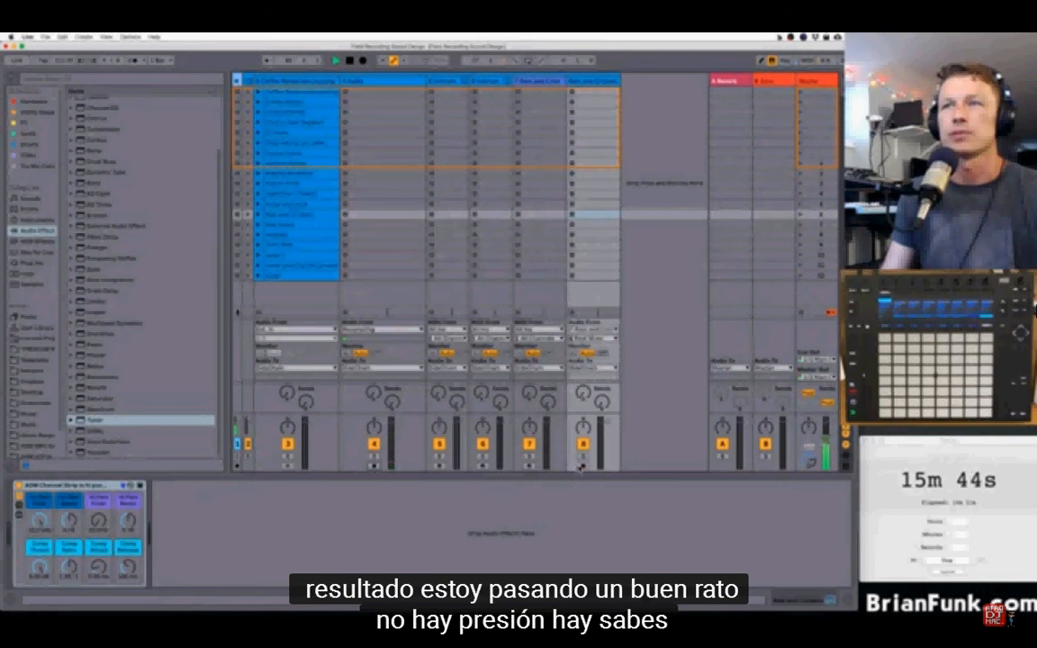
pyautogui.click(548, 84)
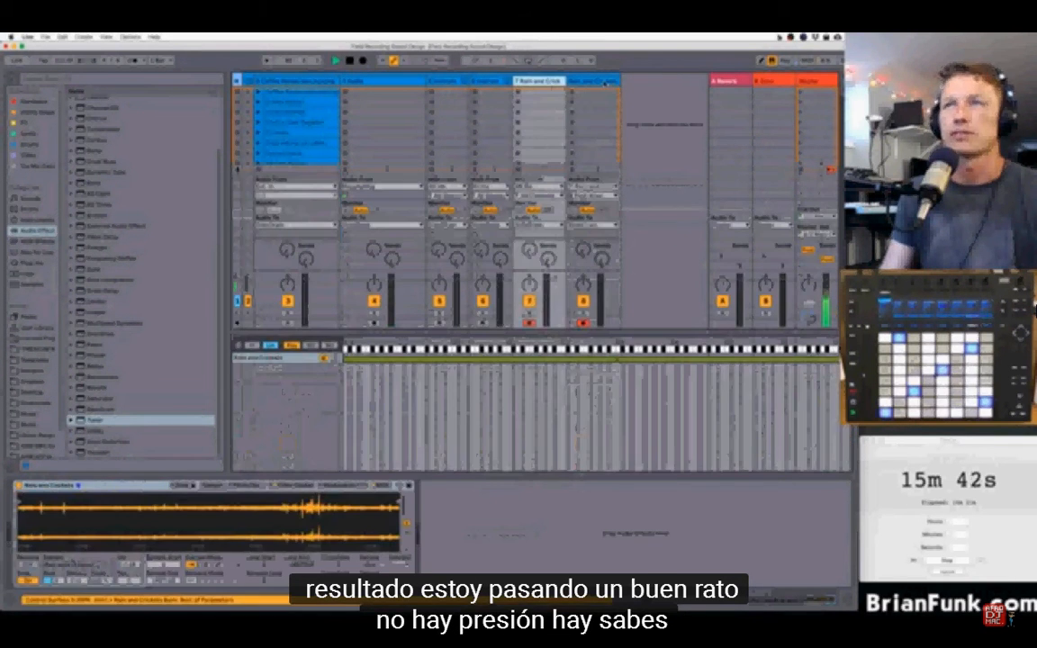
pyautogui.click(584, 83)
pyautogui.click(557, 82)
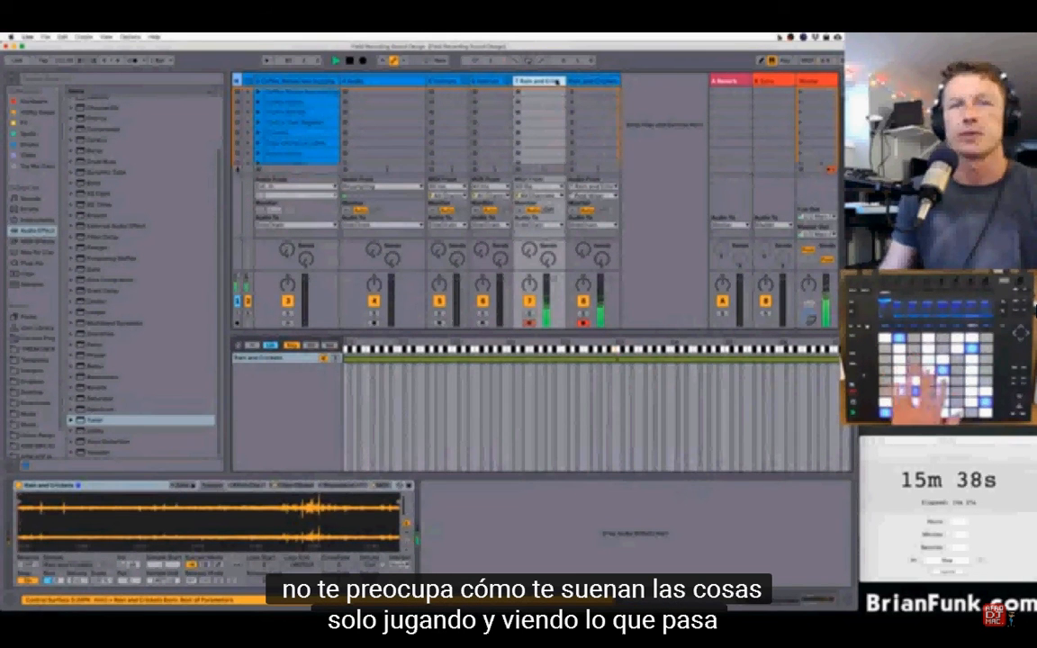
# - Add a Delay after the Rain and Crickets Sampler and show the Sampler's filter and volume envelope settings
pyautogui.click(122, 487)
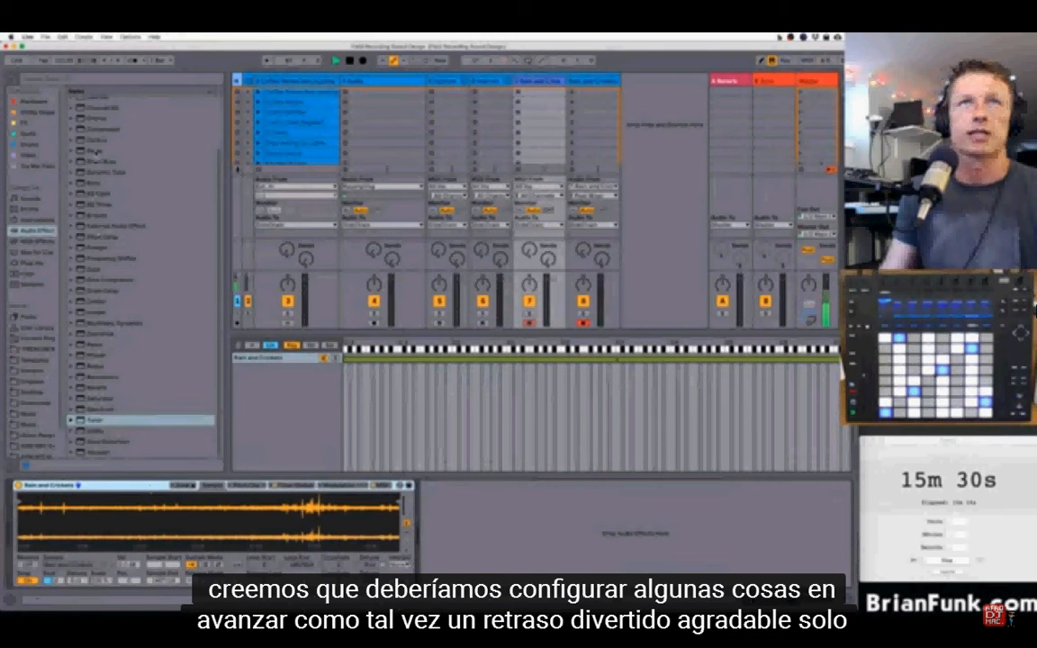
pyautogui.doubleClick(93, 151)
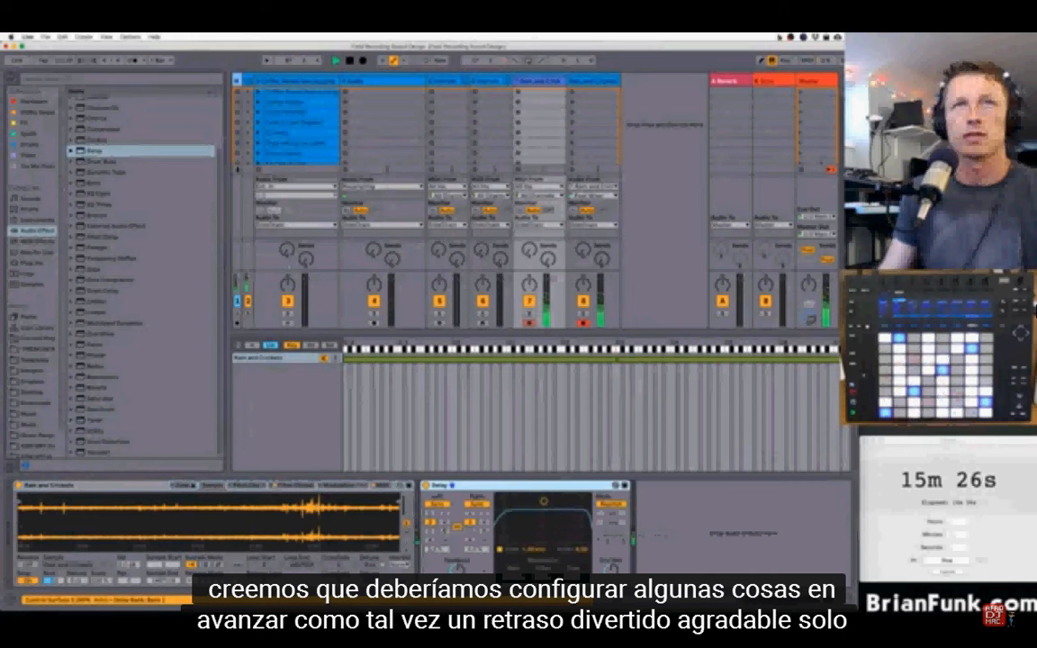
pyautogui.click(294, 485)
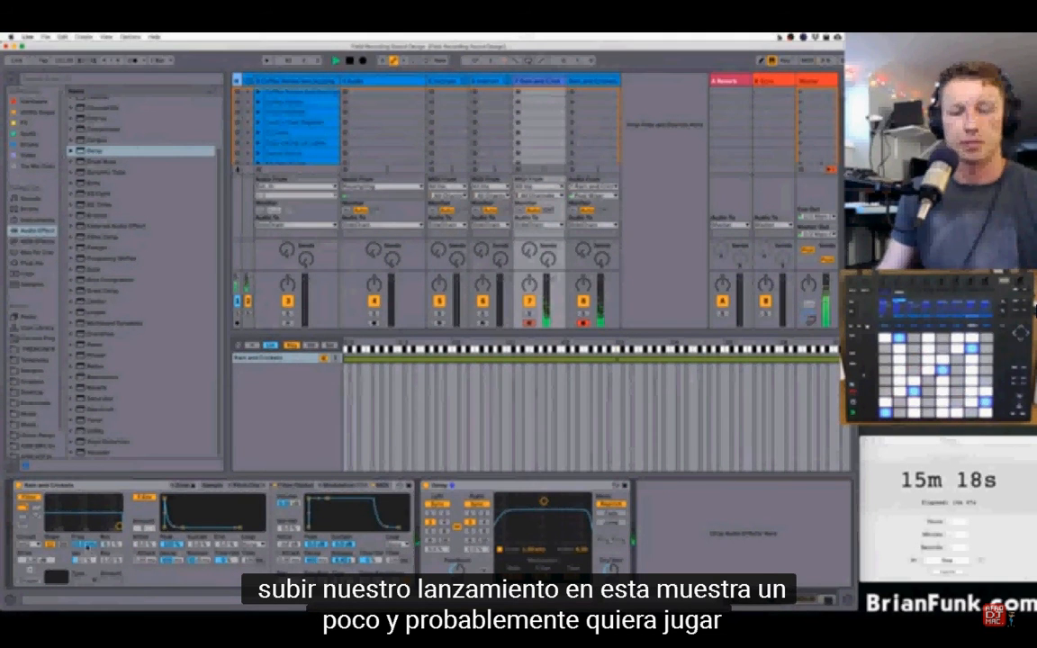
# - Group the Rain and Crickets Sampler and the Delay into an Instrument Rack
pyautogui.click(118, 487)
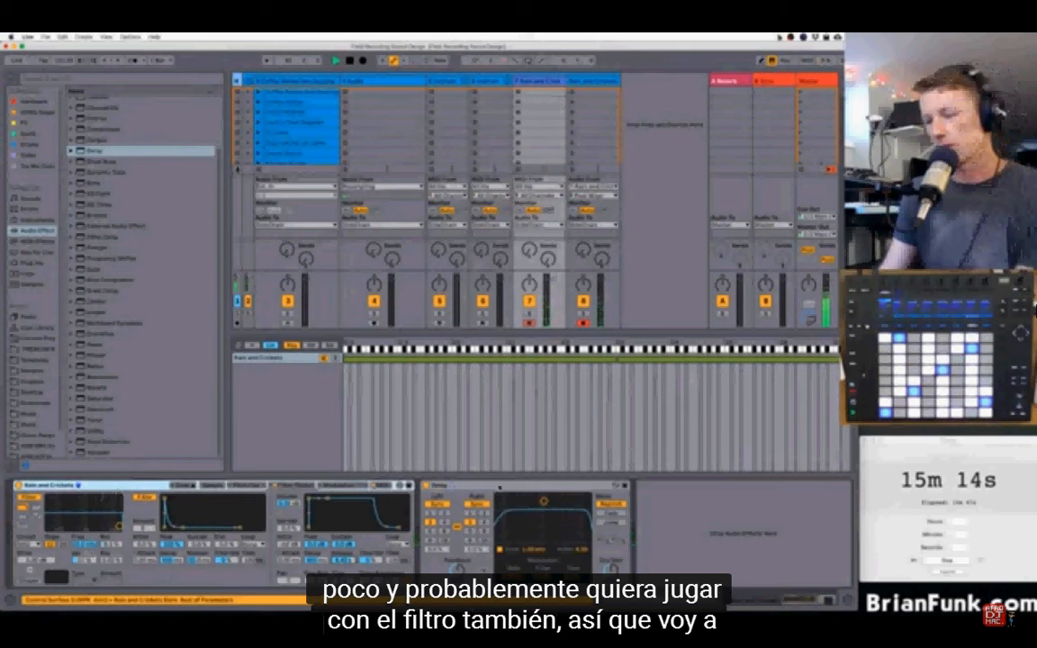
pyautogui.keyDown('shift'); pyautogui.click(499, 487); pyautogui.keyUp('shift')
pyautogui.press('super+g')
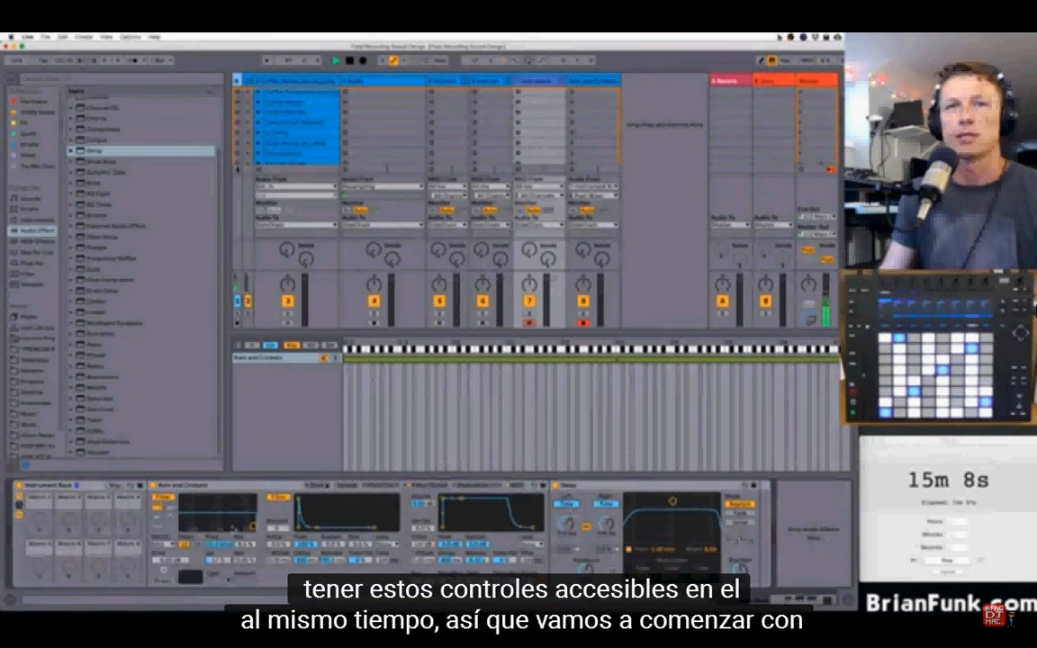
# - Map the Sampler's filter frequency to Macro 1 and its filter resonance to Macro 2
pyautogui.rightClick(199, 492)
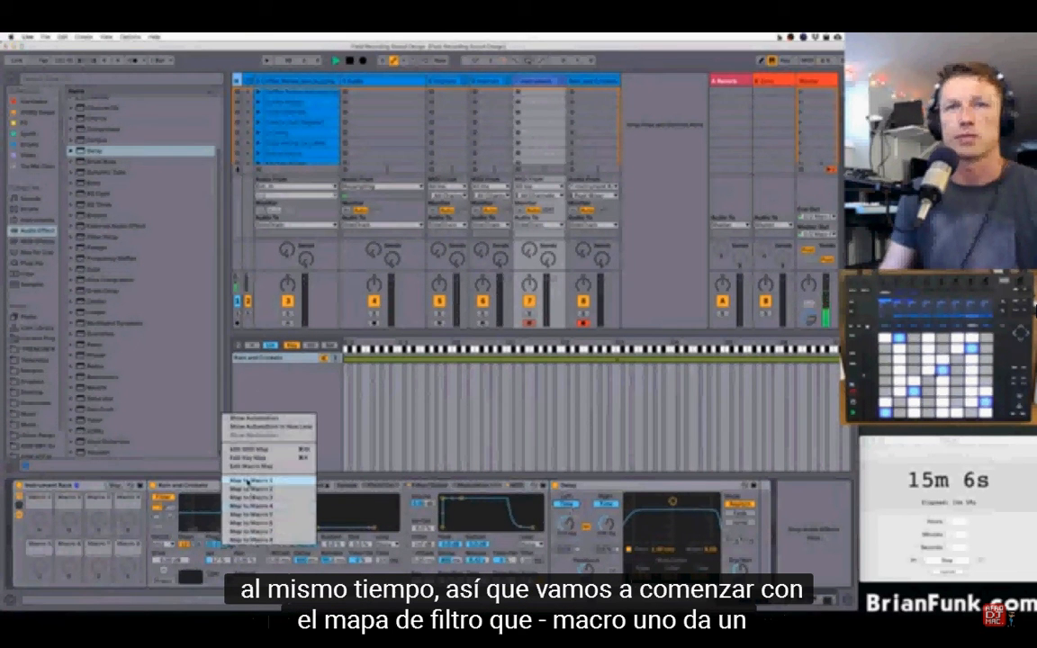
pyautogui.click(236, 435)
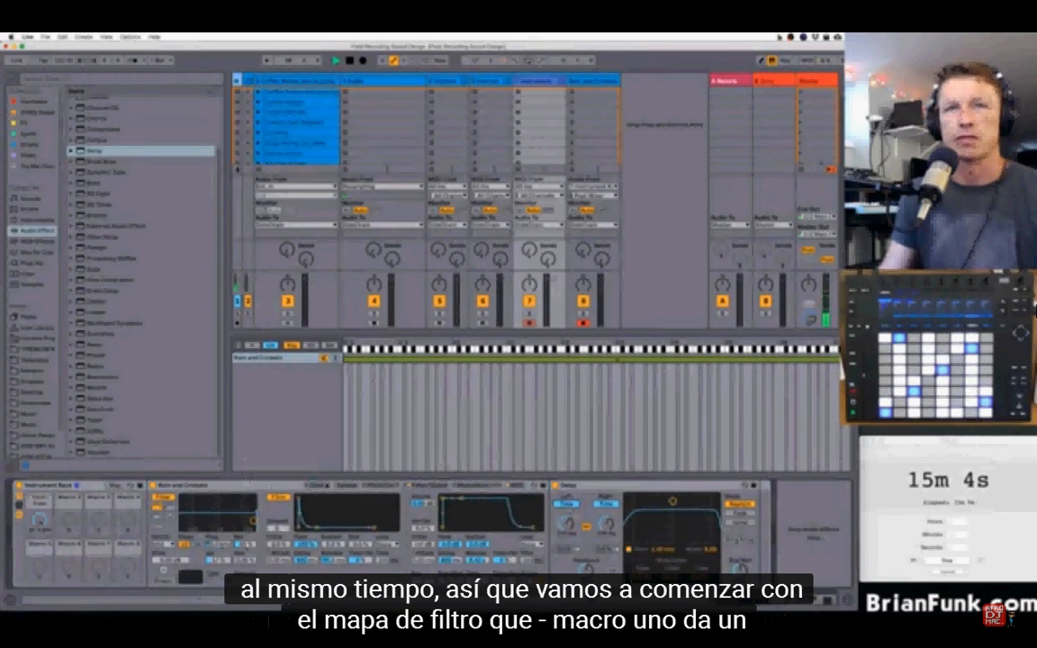
pyautogui.rightClick(250, 543)
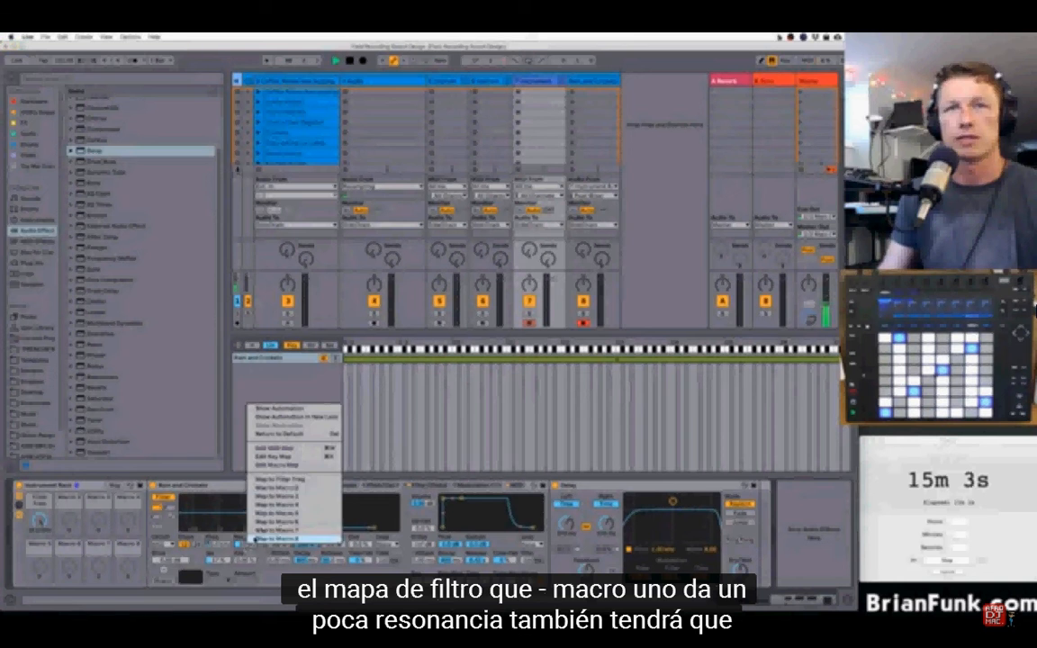
pyautogui.click(271, 493)
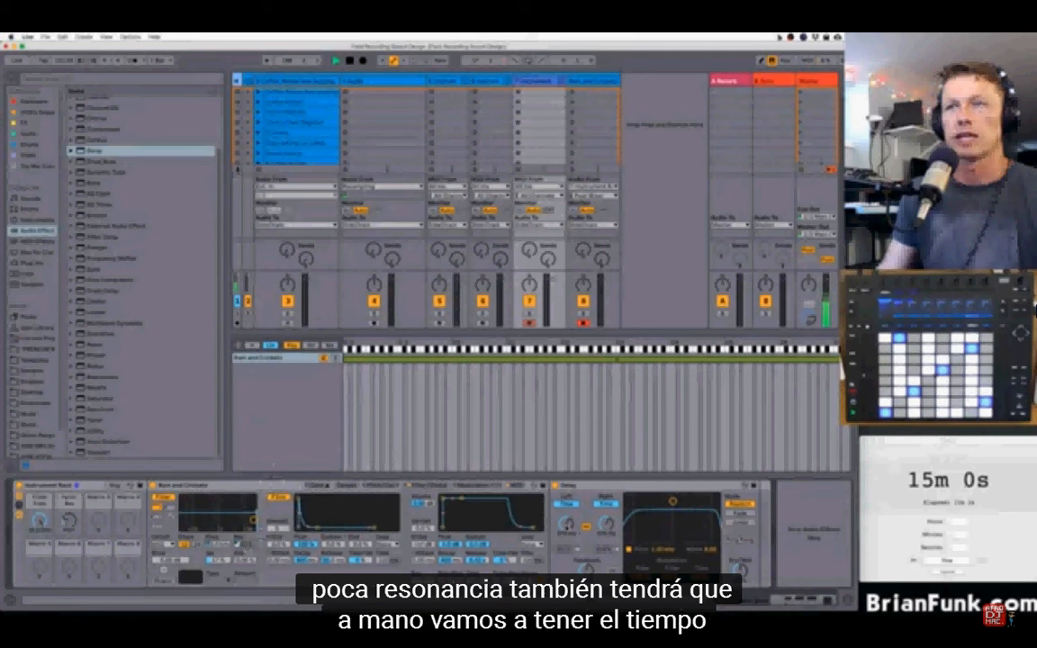
# - Map the Delay's left time to Macro 3 and the Sampler's filter drive to Macro 4
pyautogui.rightClick(567, 524)
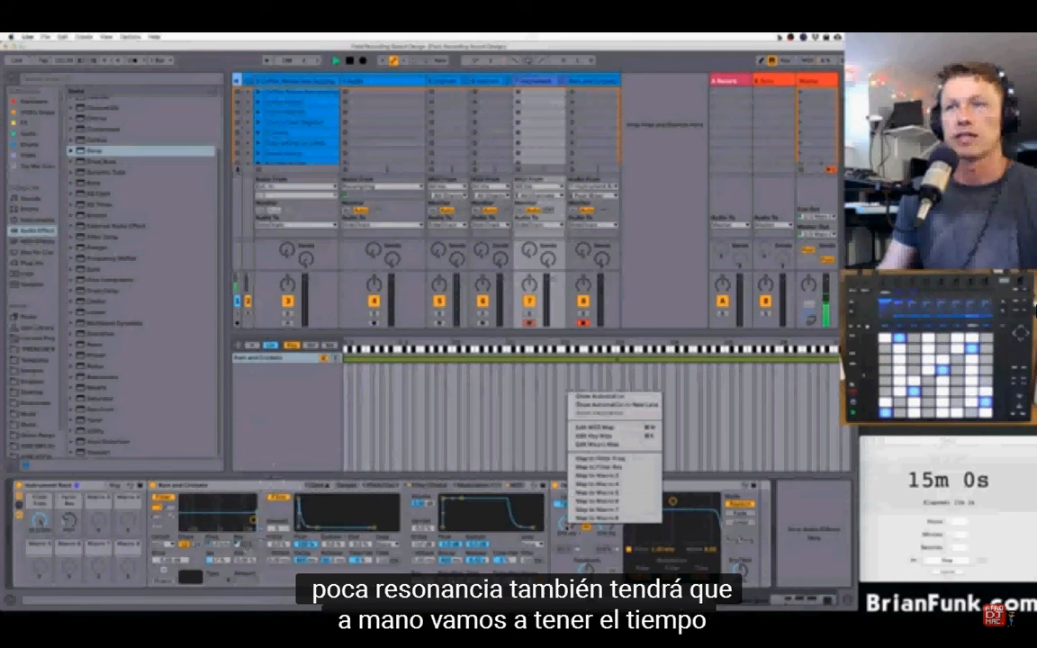
pyautogui.click(617, 478)
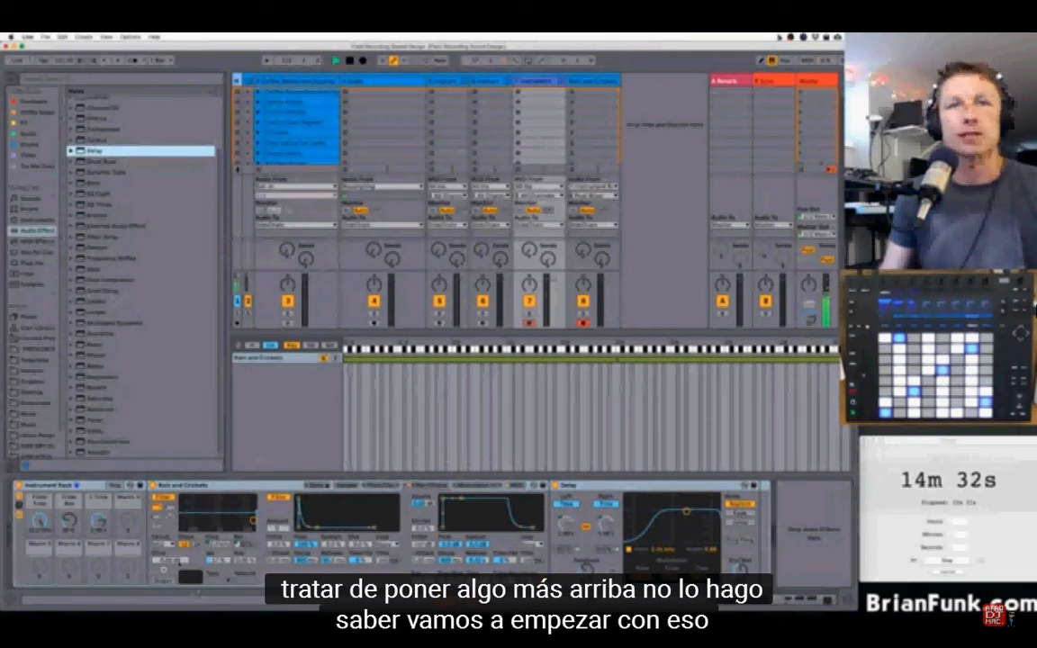
pyautogui.rightClick(181, 538)
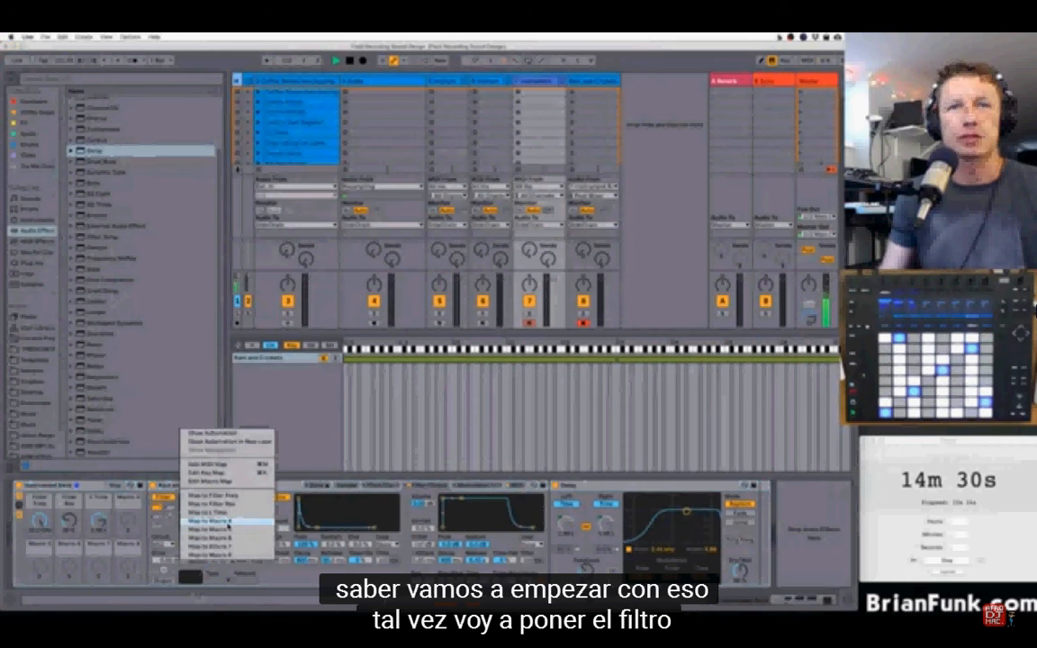
pyautogui.click(227, 521)
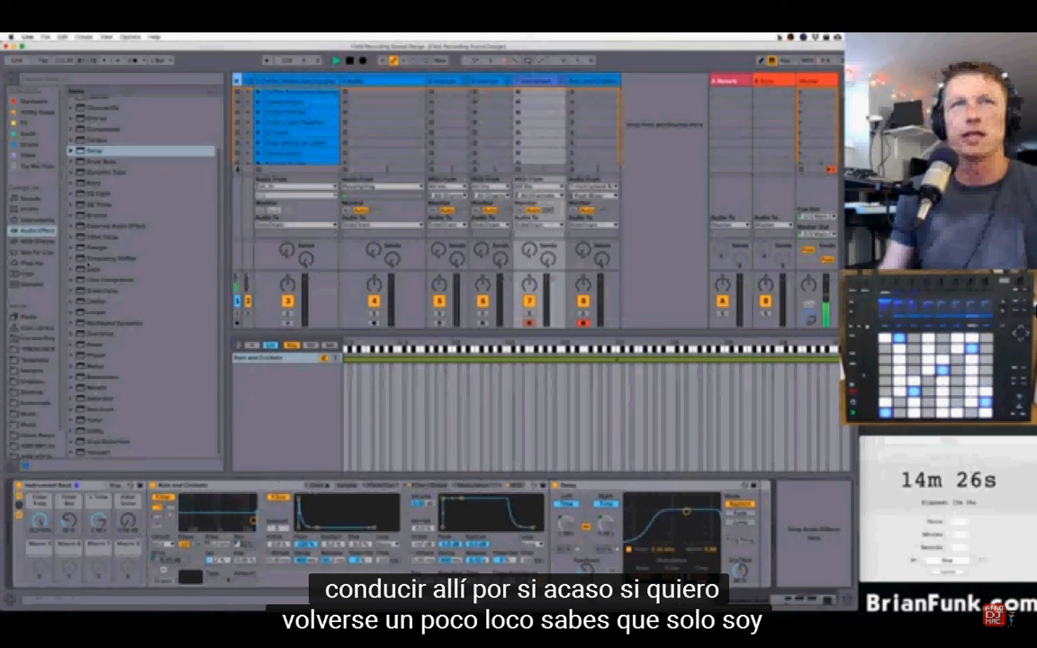
# - Insert a Chorus between the Sampler and the Delay and map its Dry/Wet to Macro 5
pyautogui.scroll(3, 99, 180)
pyautogui.scroll(-2, 100, 180)
pyautogui.moveTo(84, 142); pyautogui.dragTo(561, 509)
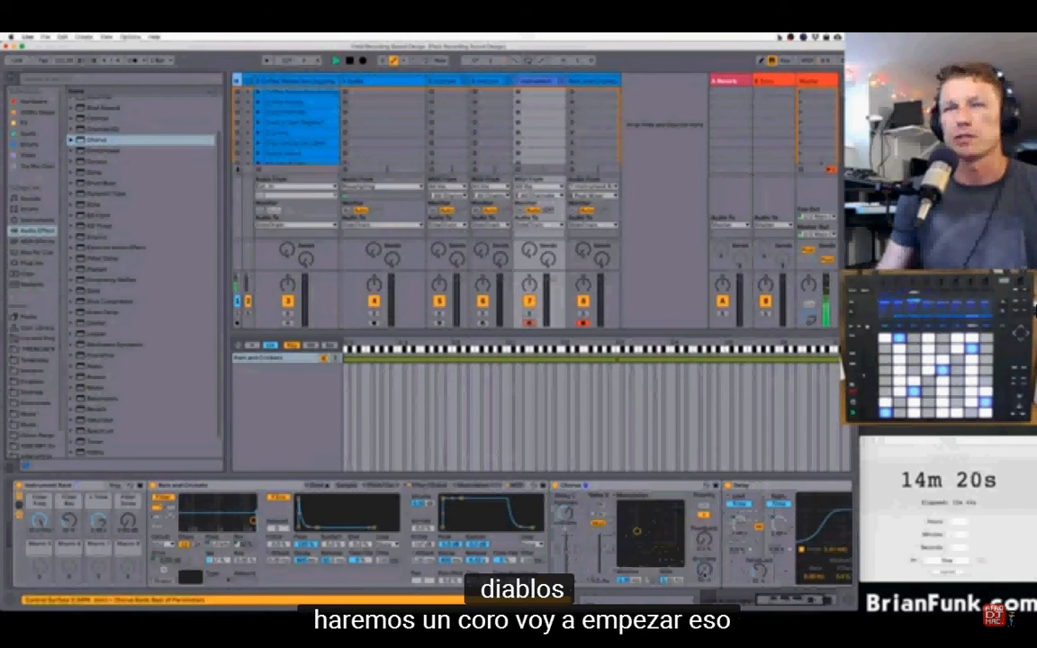
pyautogui.rightClick(705, 571)
pyautogui.click(734, 541)
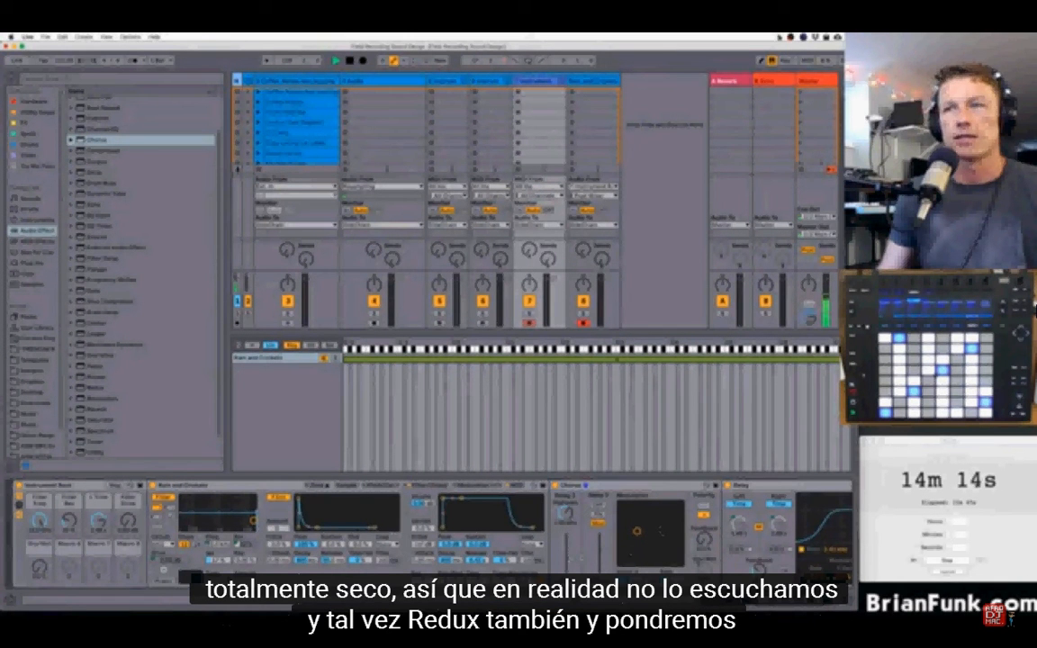
# - Insert a Redux between the Chorus and the Delay and map its downsampling amount to Macro 6
pyautogui.scroll(-2, 162, 270)
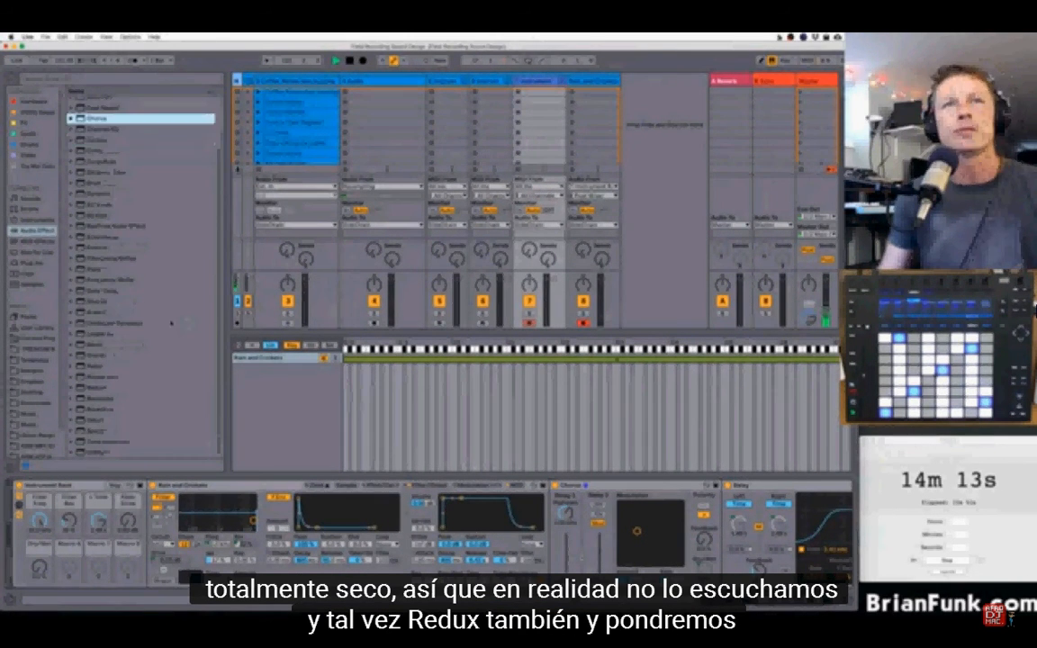
pyautogui.click(95, 367)
pyautogui.moveTo(99, 371); pyautogui.dragTo(724, 525)
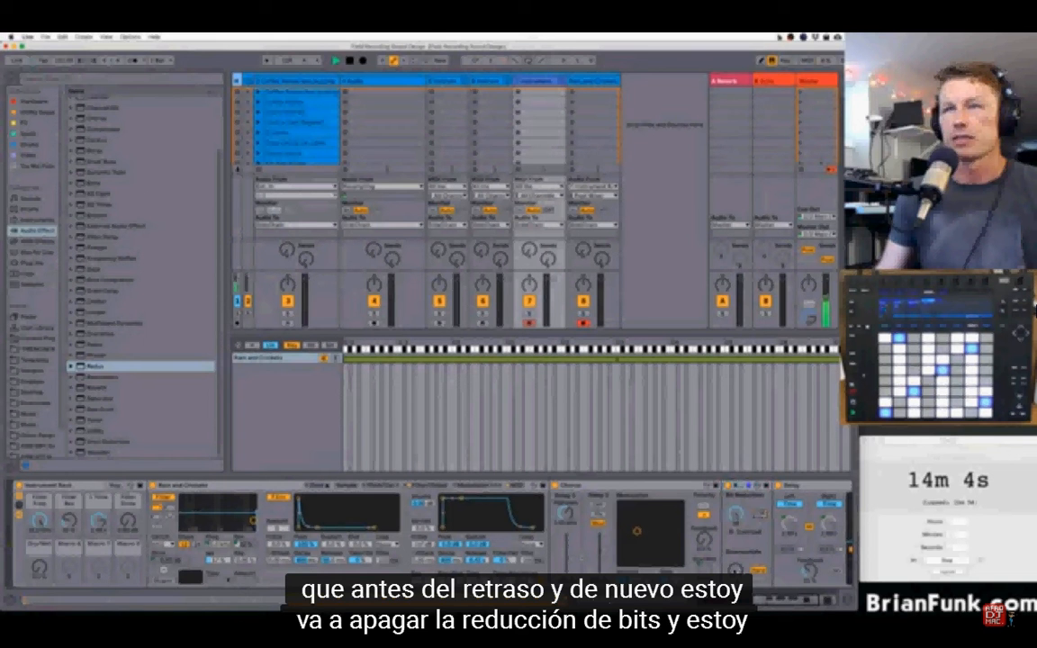
pyautogui.rightClick(737, 570)
pyautogui.click(760, 549)
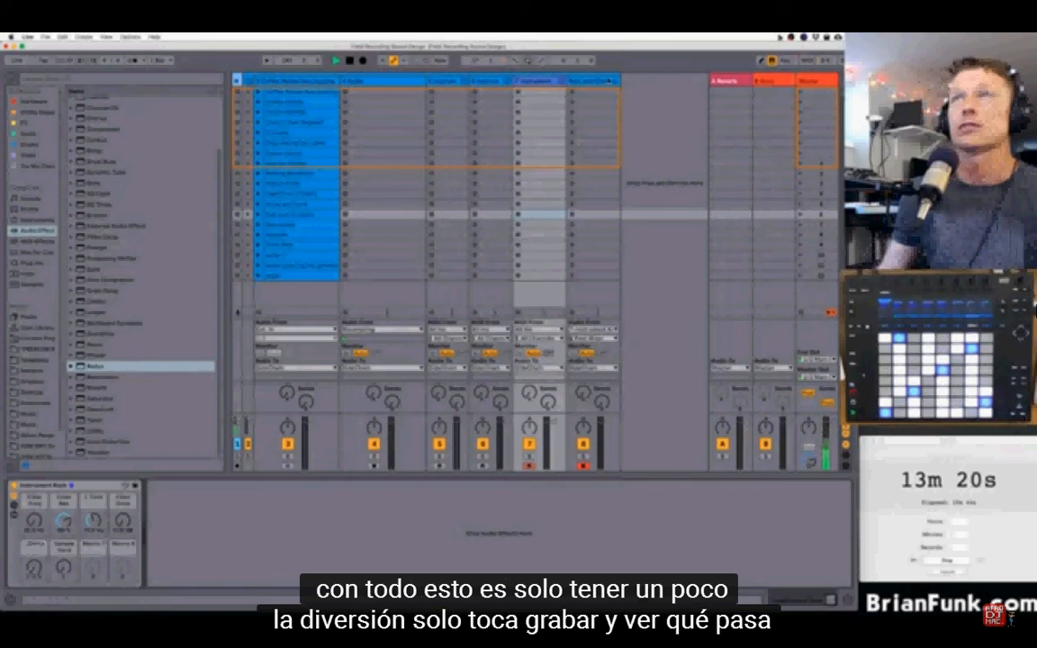
# - Insert a high-pass Auto Filter between the Redux and the Delay and map its frequency to Macro 7
pyautogui.click(603, 82)
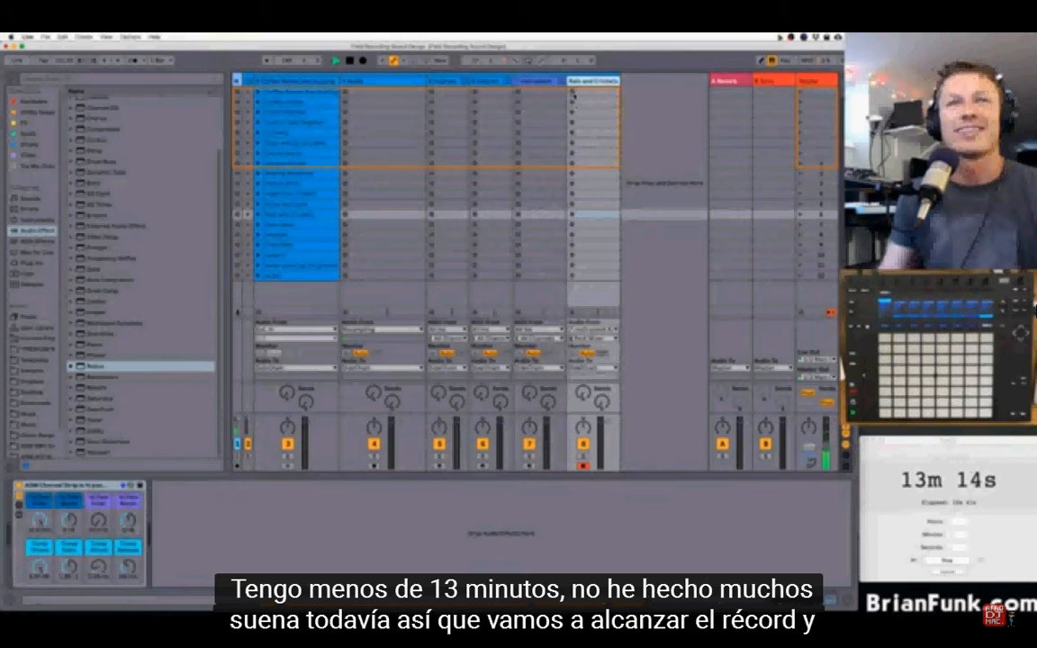
pyautogui.click(544, 82)
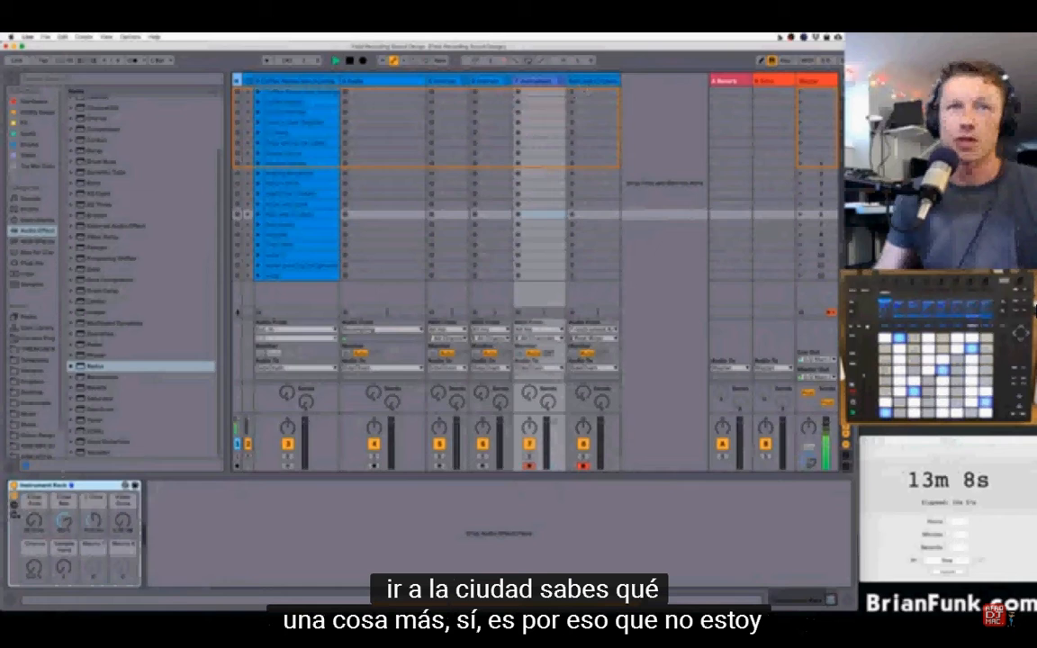
pyautogui.doubleClick(56, 487)
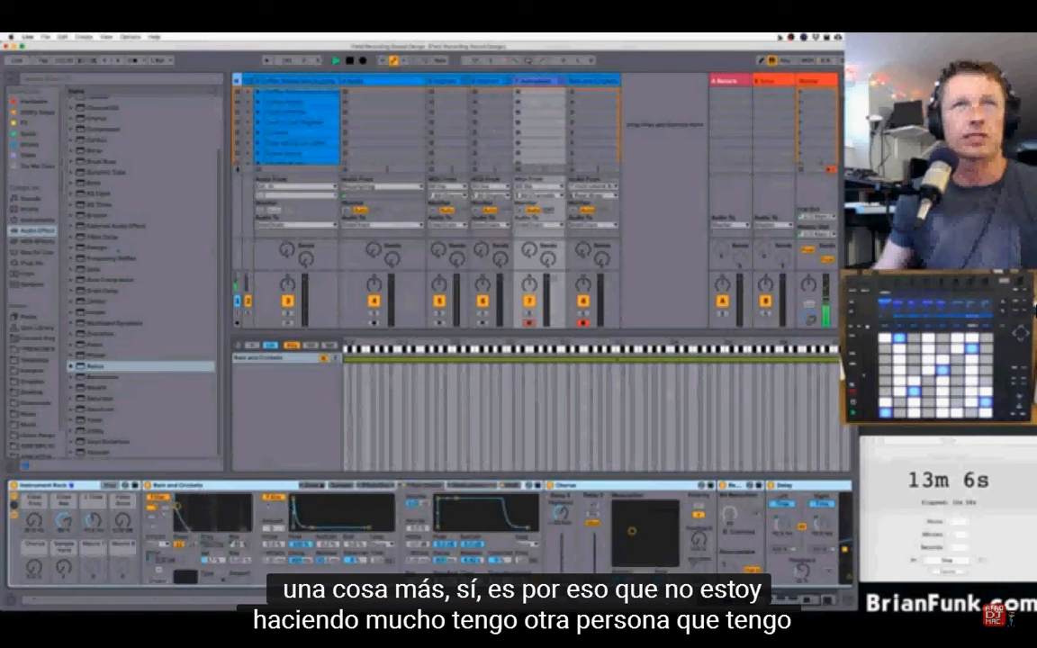
pyautogui.scroll(3, 92, 204)
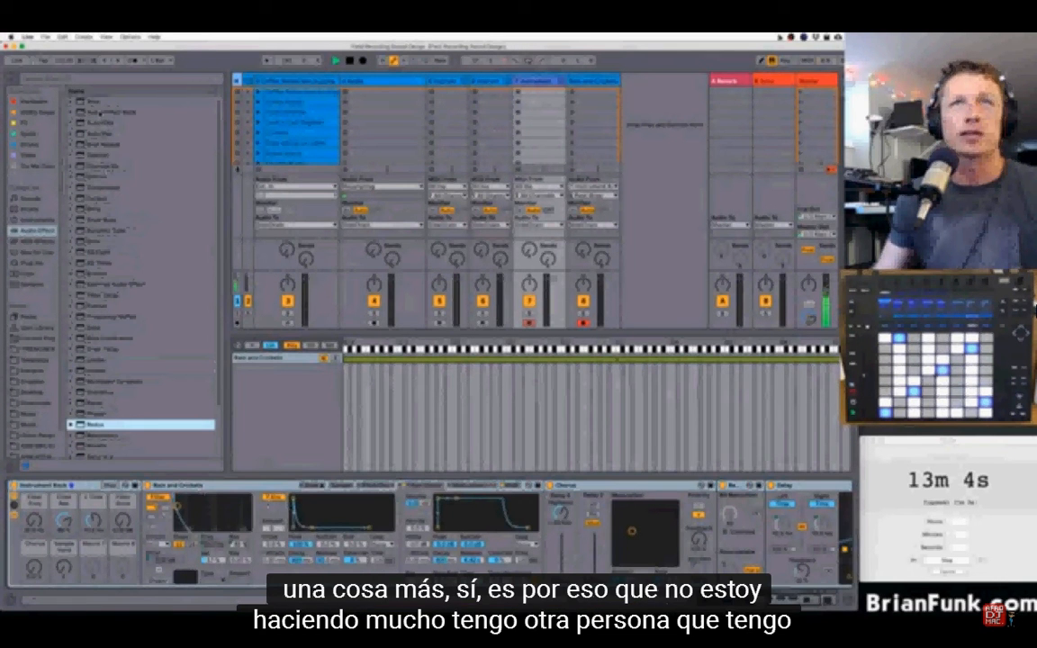
pyautogui.moveTo(101, 123); pyautogui.dragTo(660, 533)
pyautogui.click(675, 559)
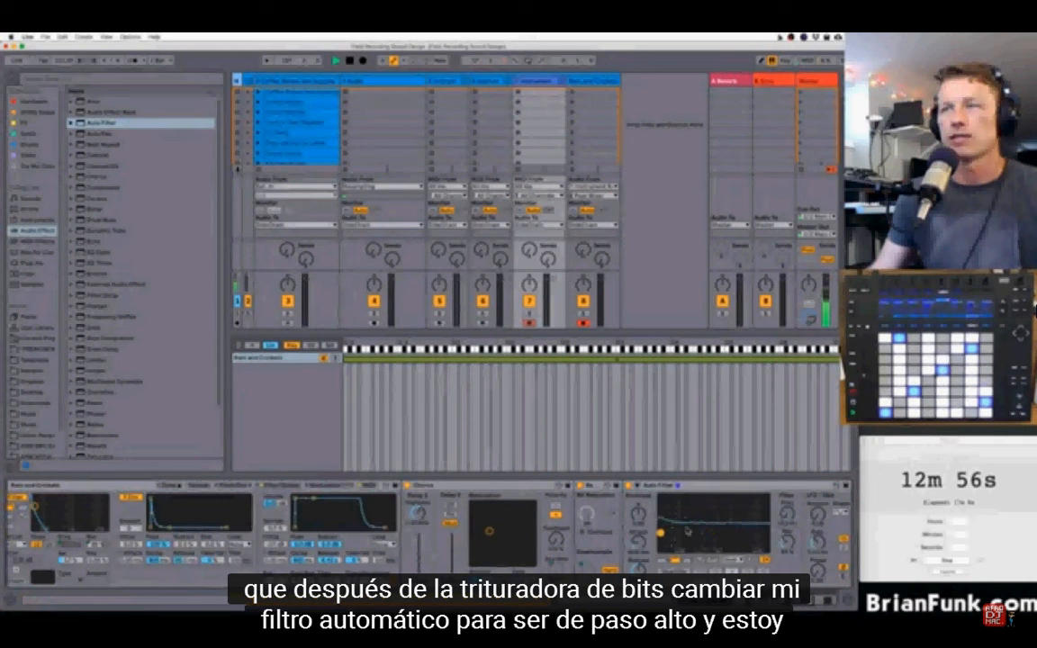
pyautogui.rightClick(707, 485)
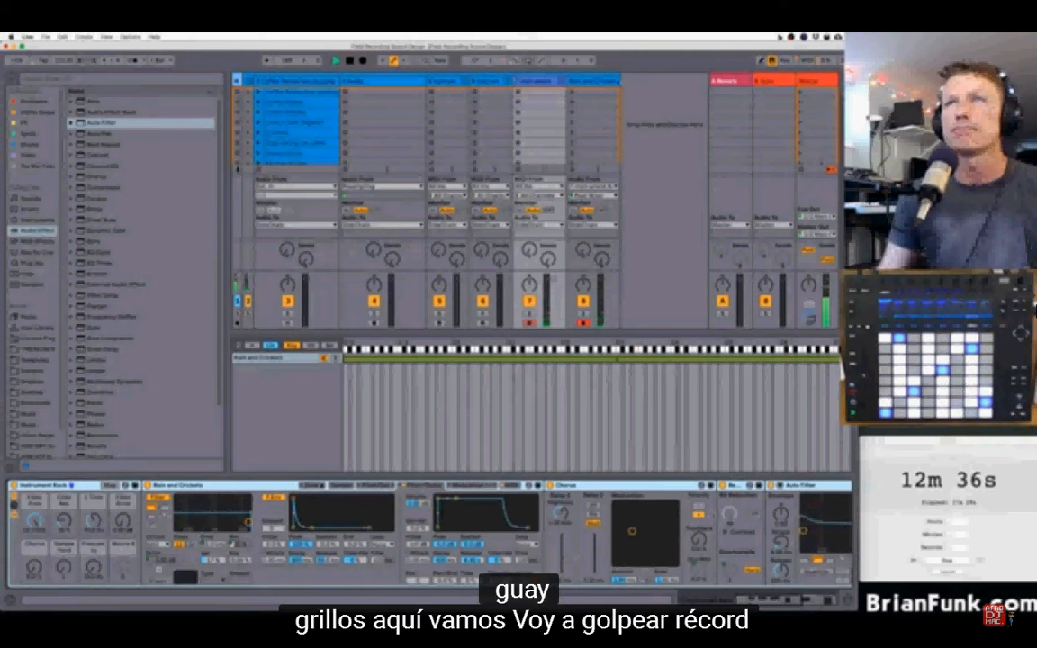
# - Record a performance of the rack into the first clip slot of the Rain and Crickets audio track and open the recorded clip
pyautogui.click(594, 82)
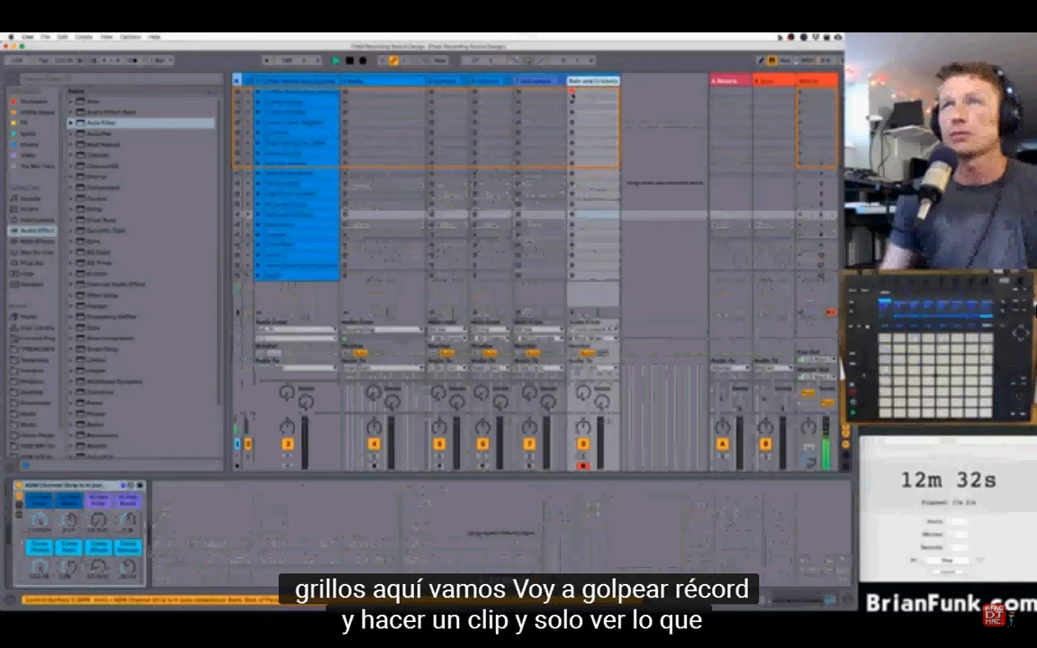
pyautogui.click(540, 81)
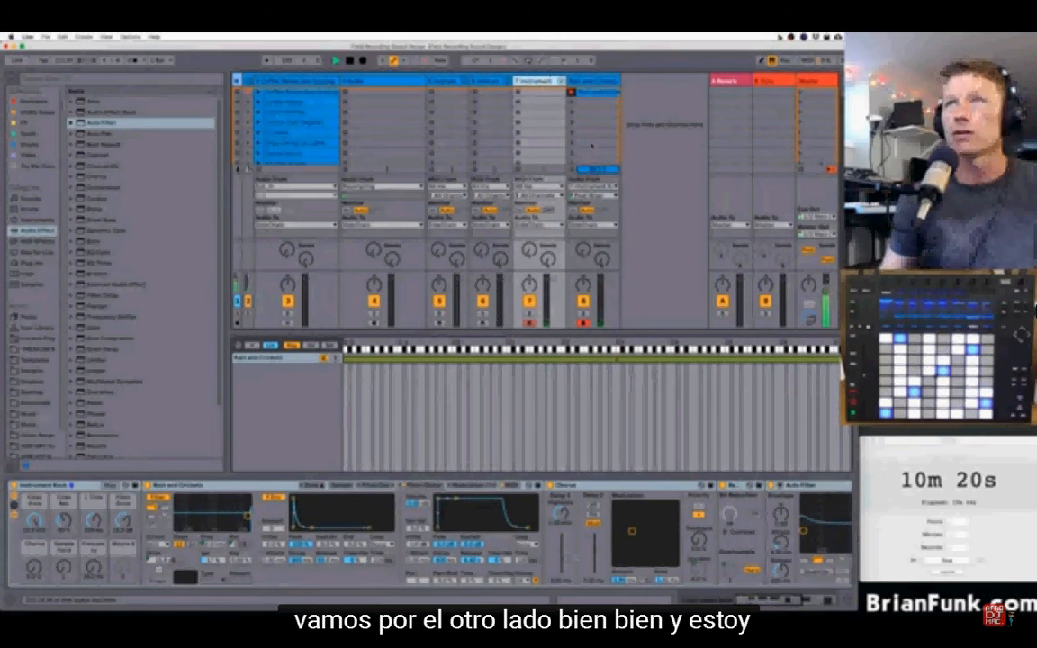
pyautogui.click(591, 92)
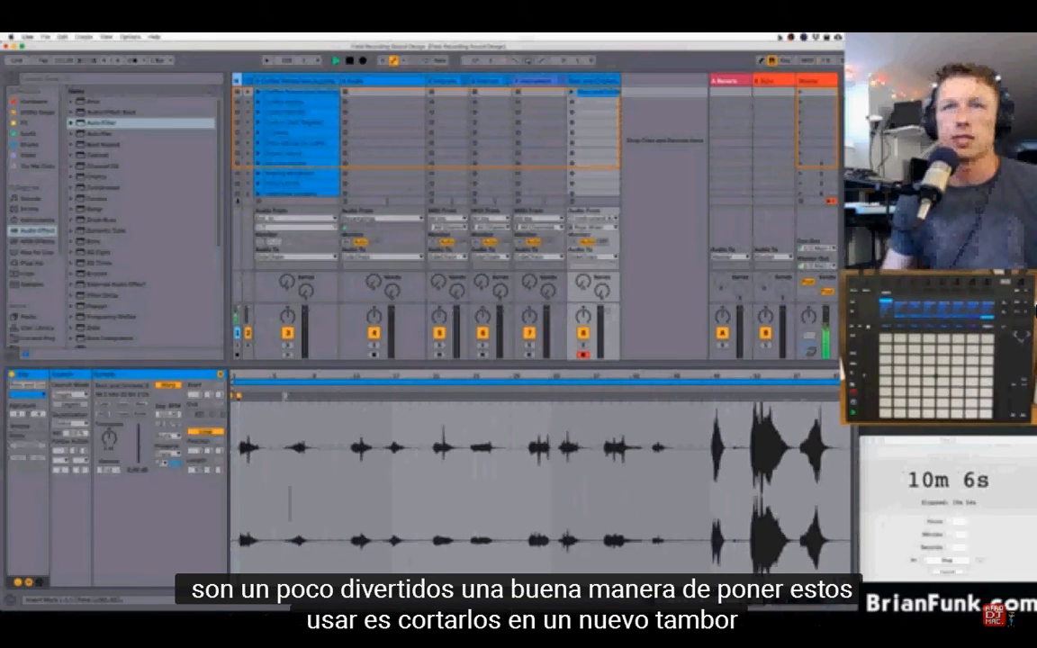
# - Add warp markers at the starts of successive sounds in the recorded Rain and Crickets clip to define slice points
pyautogui.click(288, 503)
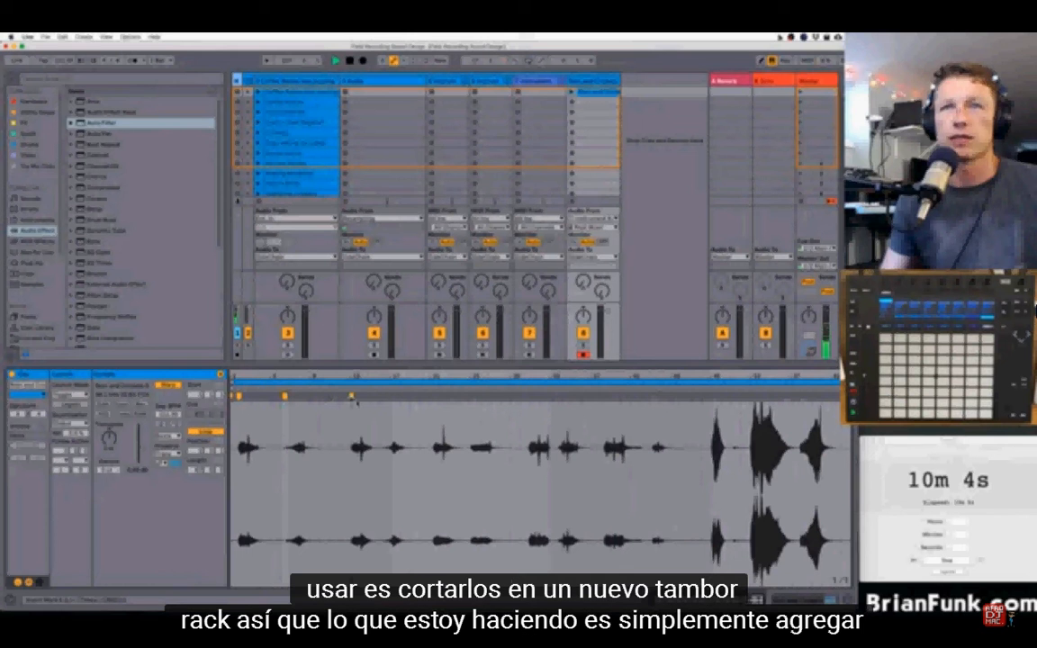
pyautogui.click(353, 401)
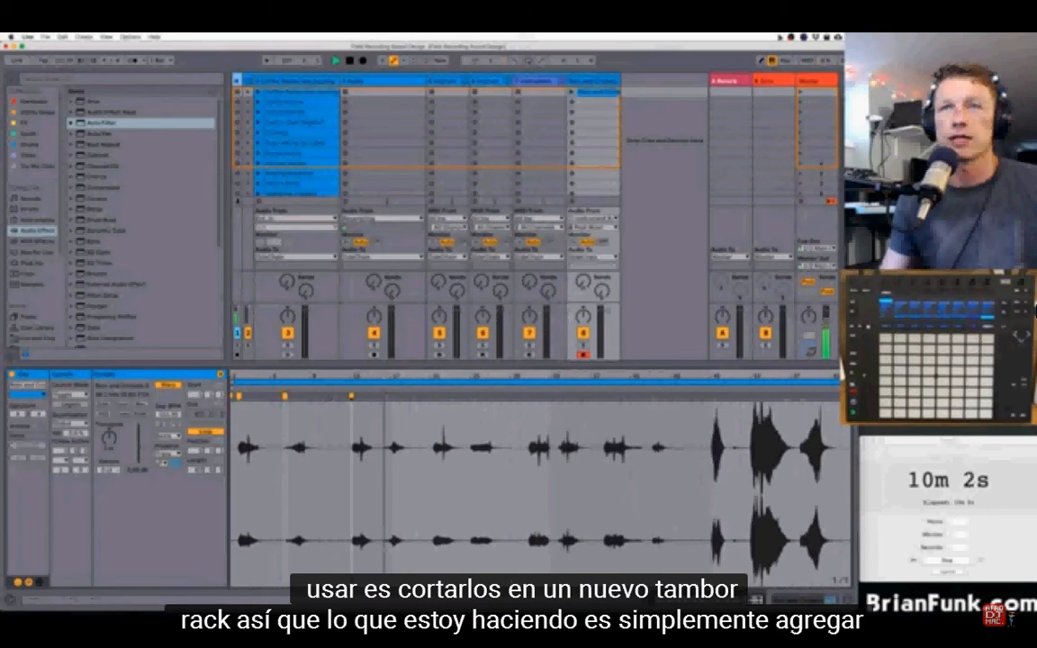
pyautogui.scroll(6, 385, 399)
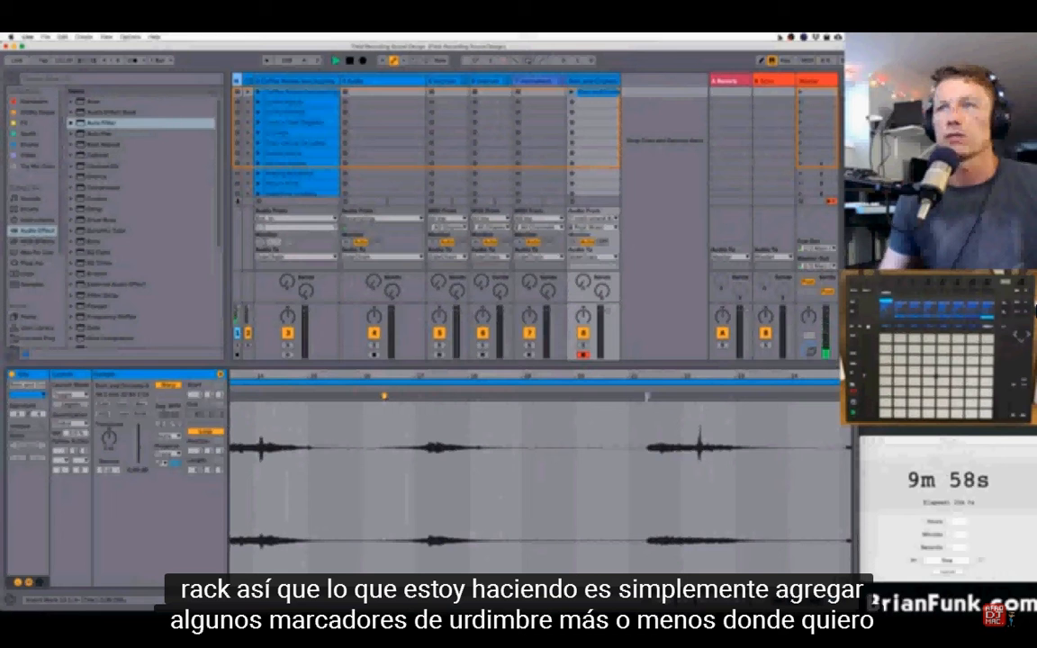
pyautogui.doubleClick(647, 397)
pyautogui.hscroll(4, 649, 398)
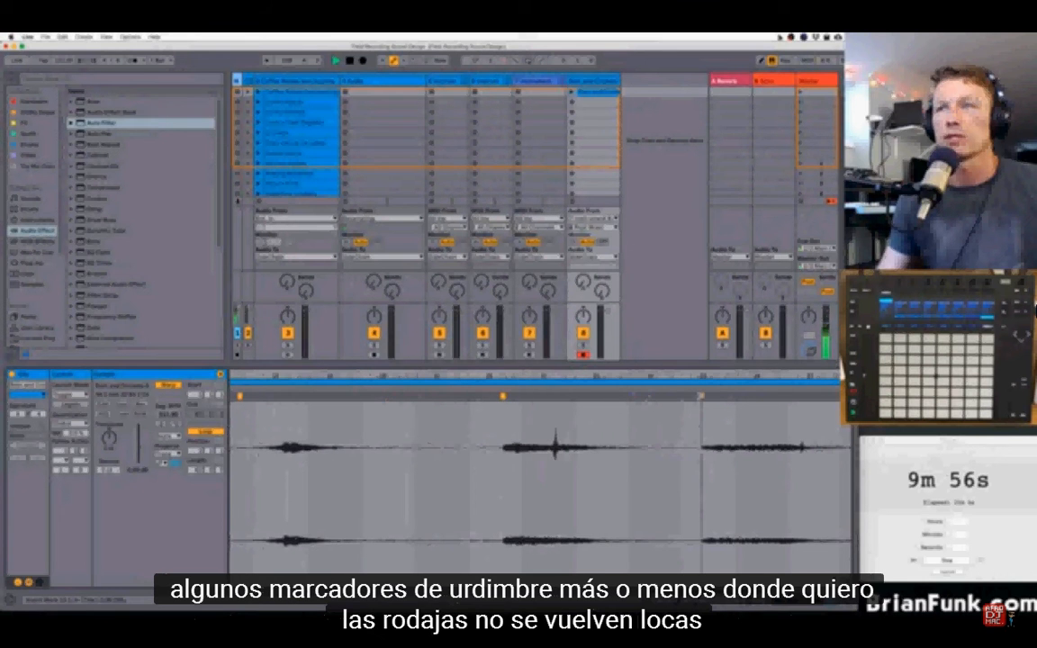
pyautogui.doubleClick(701, 397)
pyautogui.hscroll(7, 702, 397)
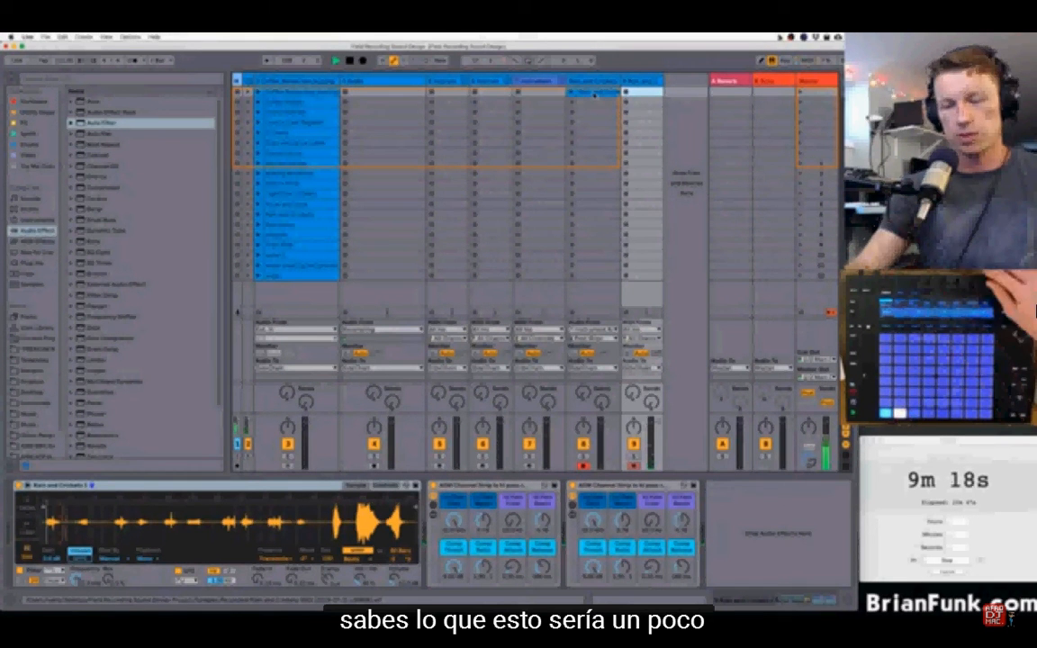
# - Stop playback and add manual slices at the starts of successive quiet sounds in Simpler's Rain and Crickets waveform
pyautogui.press('space')
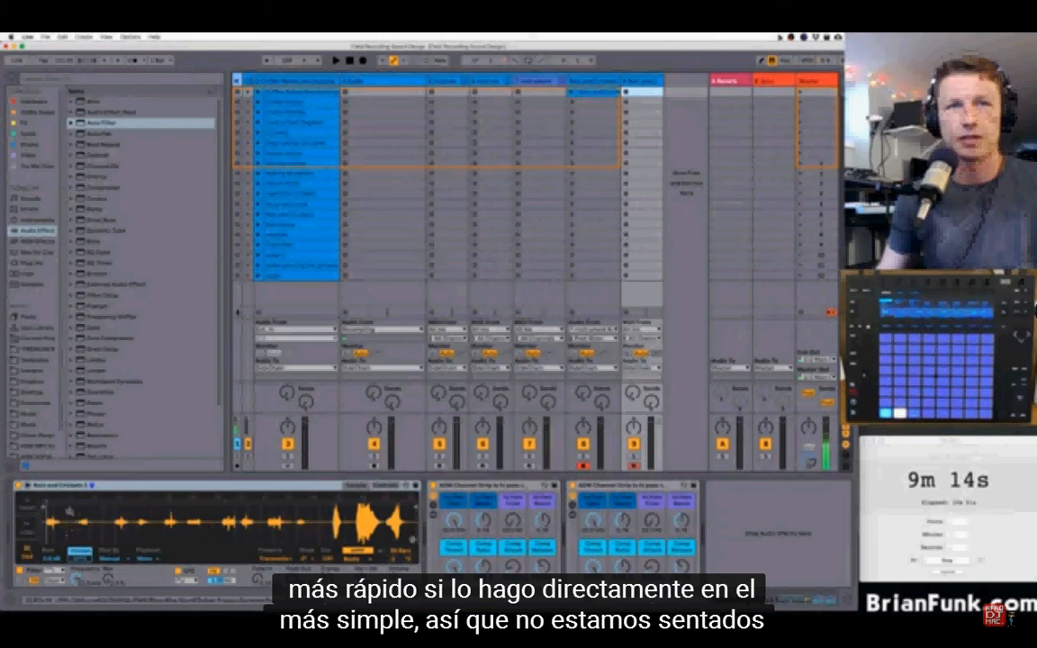
pyautogui.moveTo(70, 499); pyautogui.dragTo(72, 507)
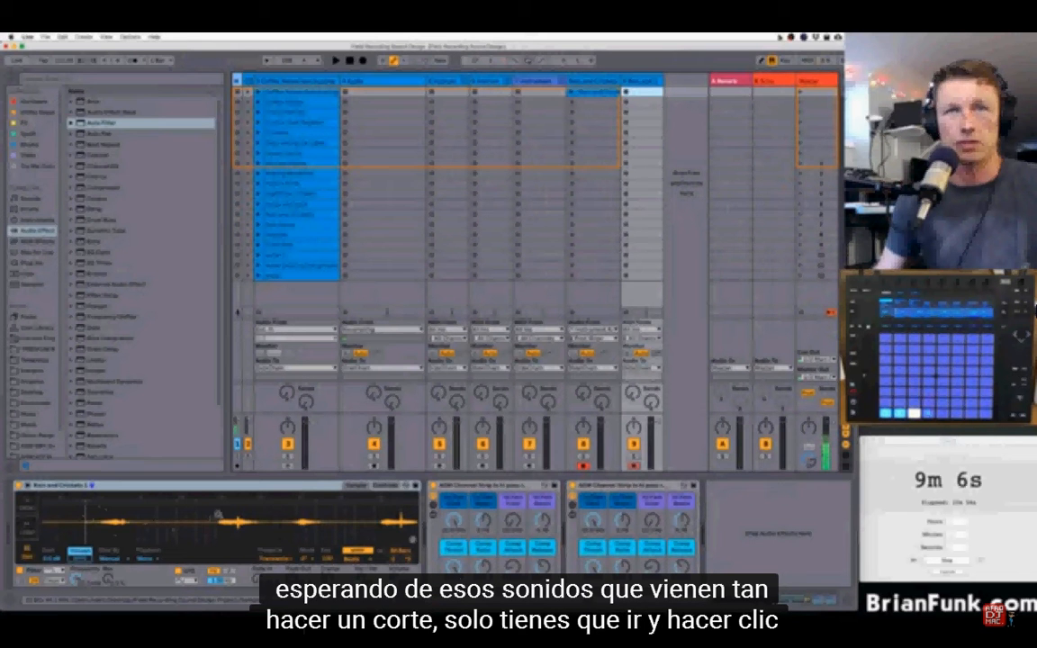
pyautogui.scroll(5, 218, 510)
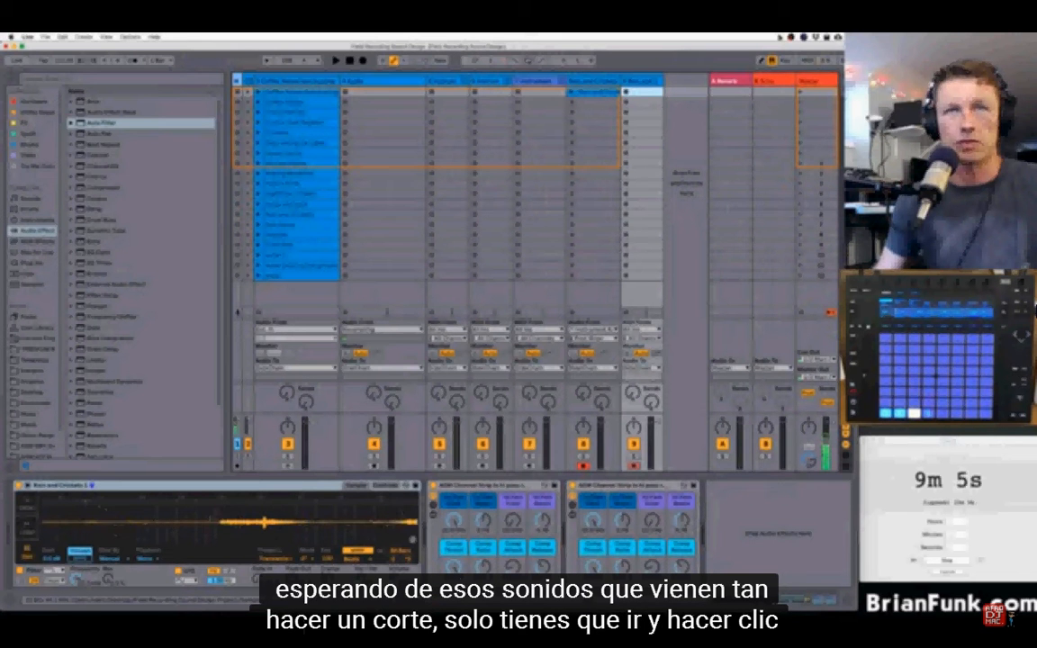
pyautogui.doubleClick(219, 511)
pyautogui.moveTo(396, 511); pyautogui.dragTo(332, 508)
pyautogui.doubleClick(301, 506)
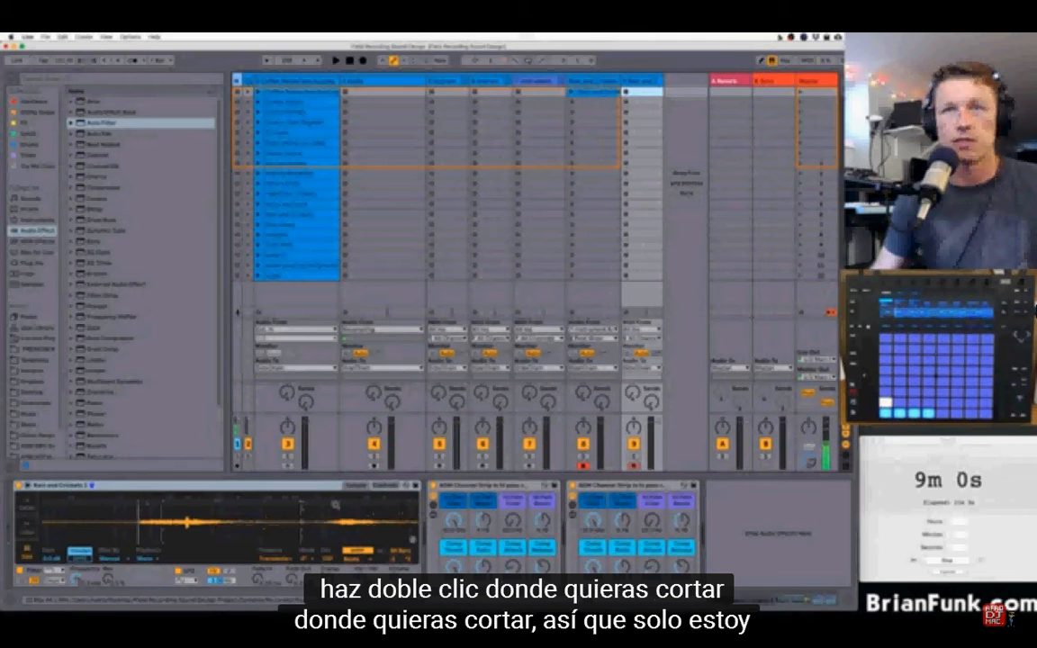
pyautogui.moveTo(405, 506); pyautogui.dragTo(335, 506)
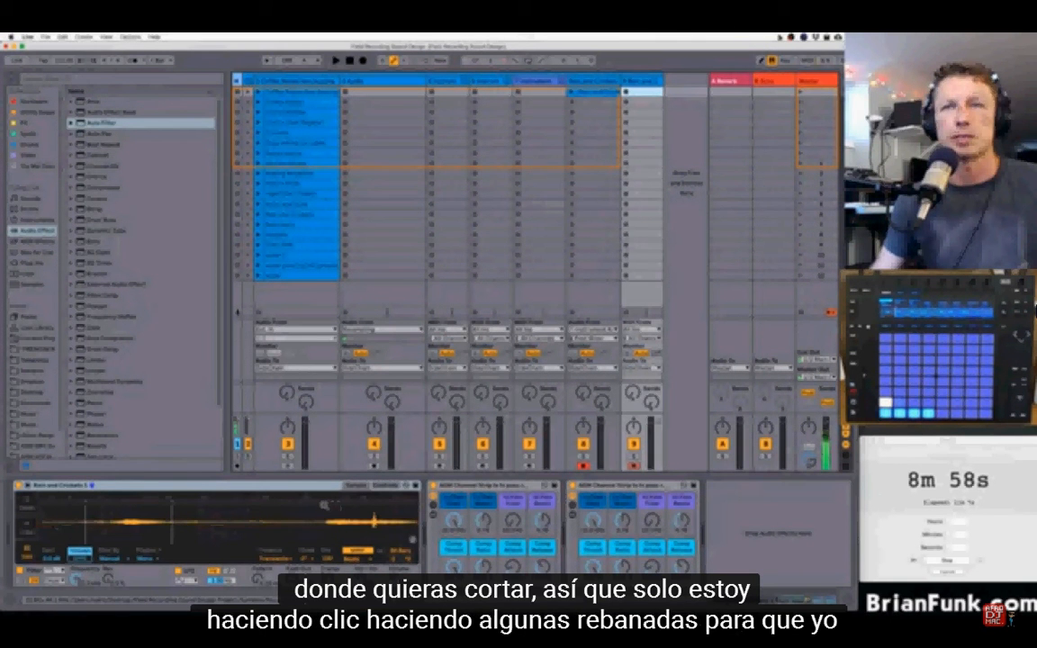
pyautogui.doubleClick(325, 506)
pyautogui.hscroll(5, 368, 515)
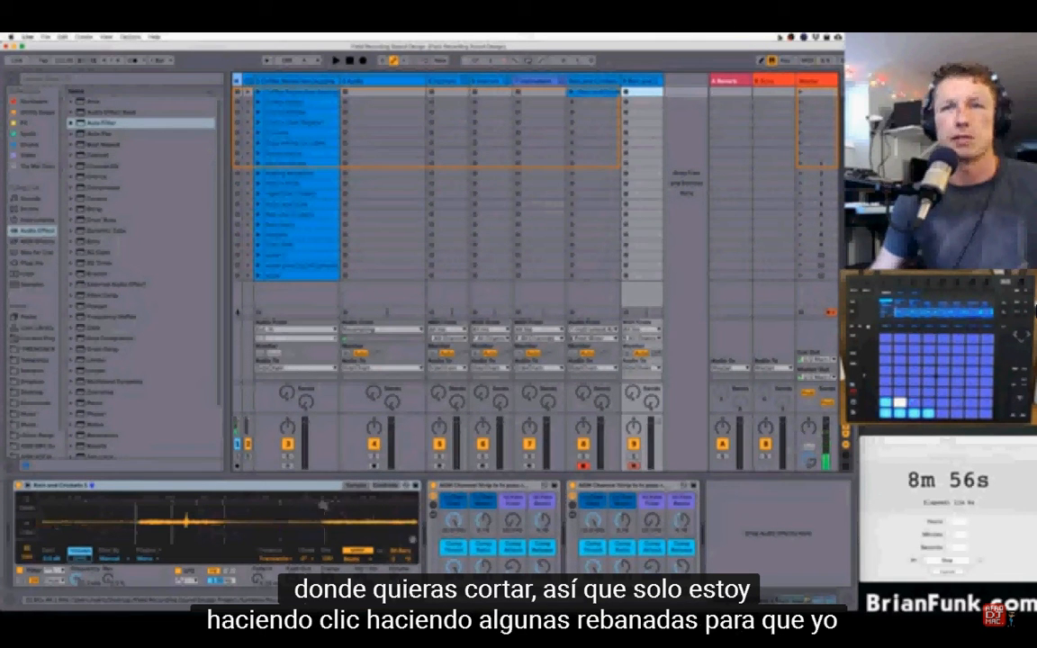
pyautogui.doubleClick(323, 506)
pyautogui.hscroll(7, 320, 505)
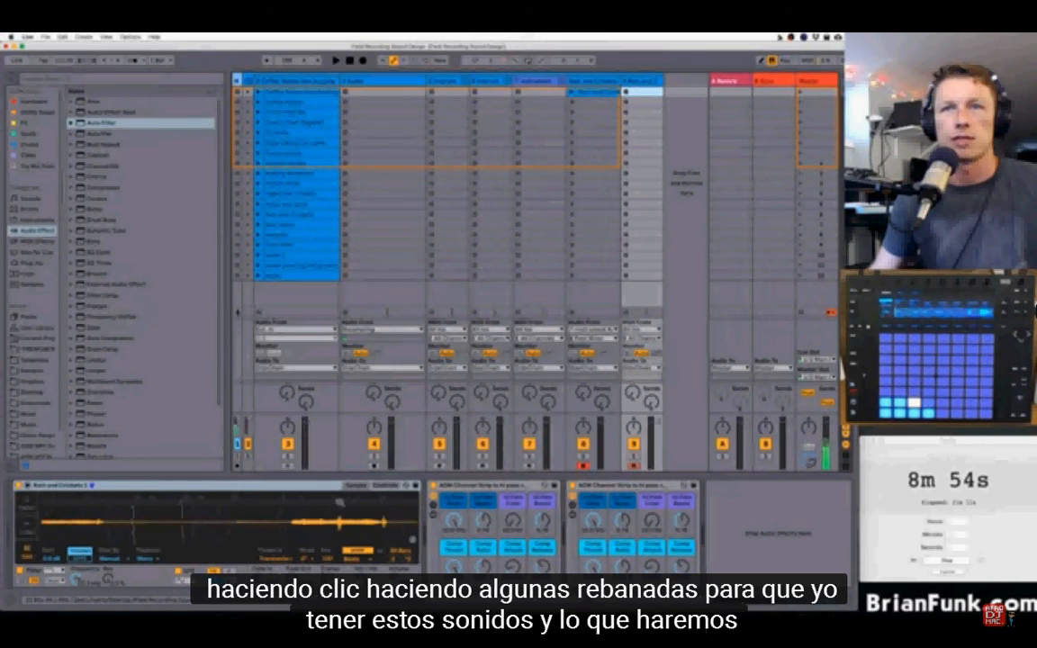
pyautogui.doubleClick(288, 505)
pyautogui.hscroll(6, 287, 505)
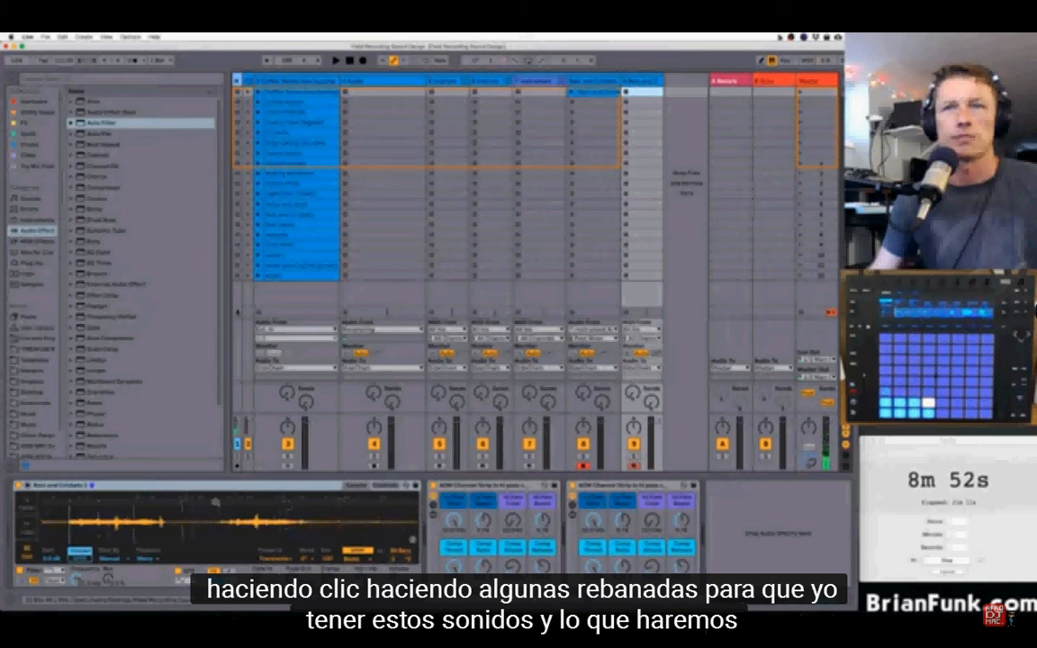
pyautogui.doubleClick(296, 507)
pyautogui.hscroll(6, 303, 510)
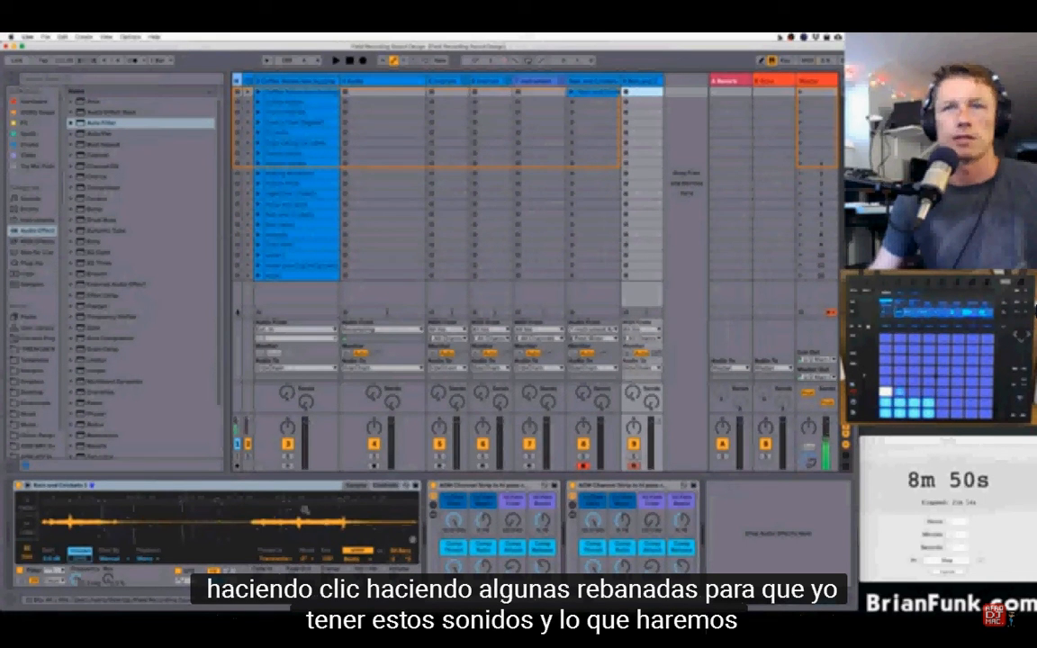
pyautogui.doubleClick(251, 506)
pyautogui.hscroll(6, 256, 509)
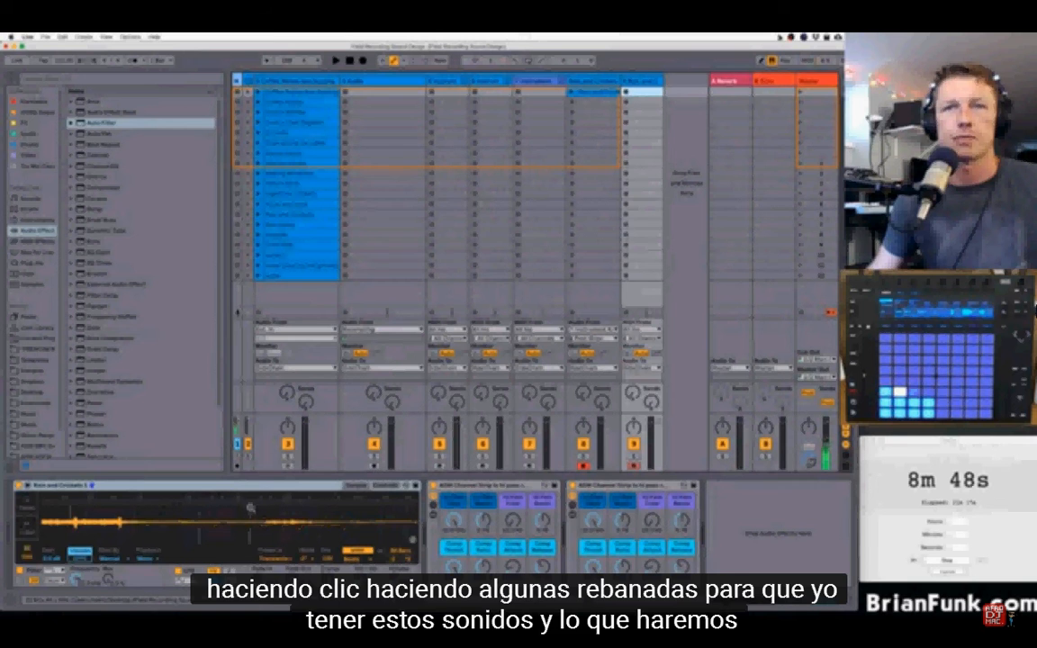
pyautogui.doubleClick(263, 510)
pyautogui.hscroll(6, 267, 510)
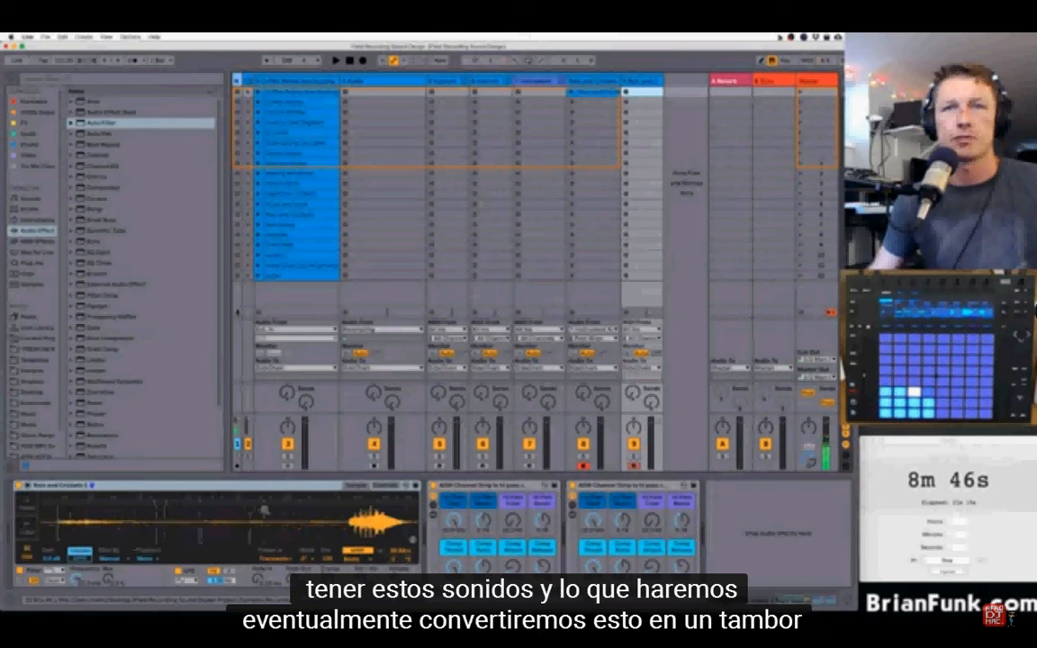
# - Add manual slices at the starts of the loud bursts near the end of the Rain and Crickets sample in Simpler
pyautogui.doubleClick(316, 507)
pyautogui.hscroll(6, 317, 507)
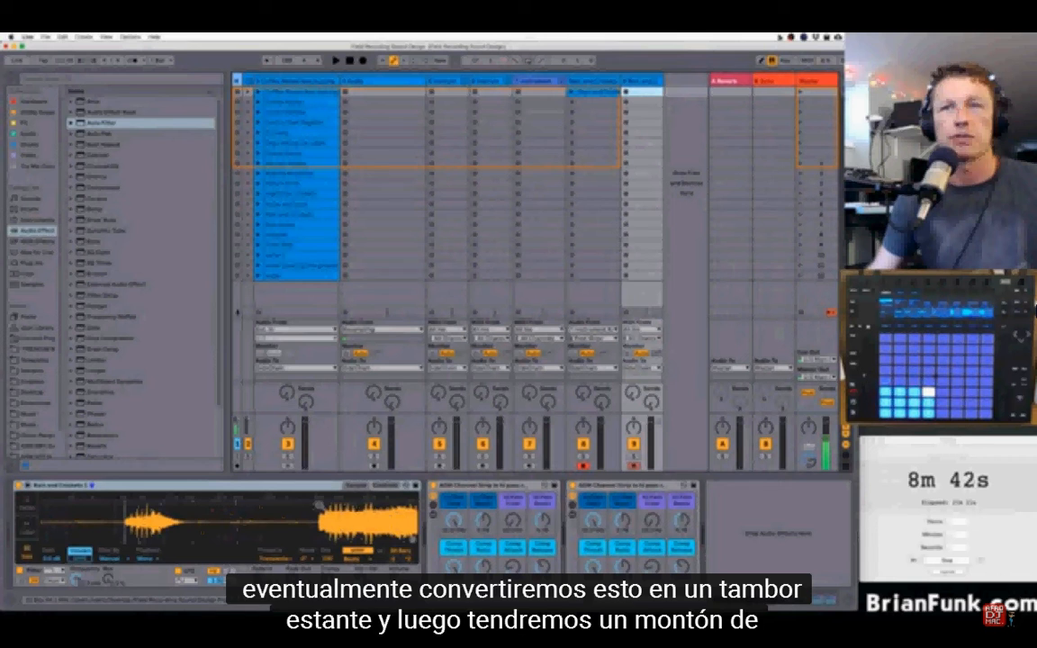
pyautogui.hscroll(1, 320, 506)
pyautogui.doubleClick(314, 508)
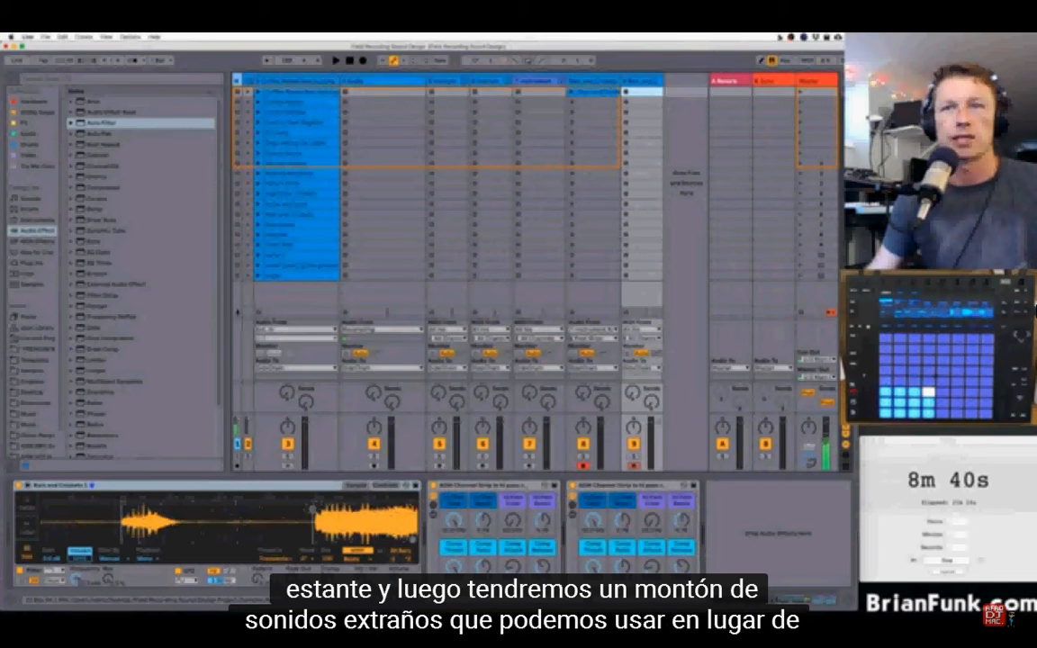
pyautogui.hscroll(7, 315, 510)
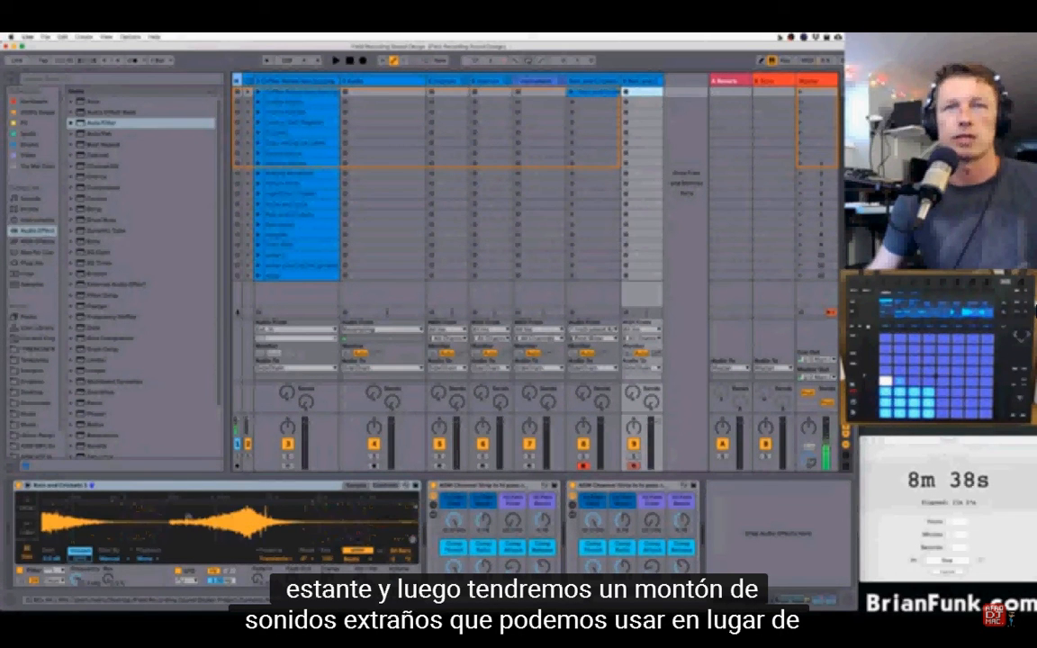
pyautogui.doubleClick(169, 510)
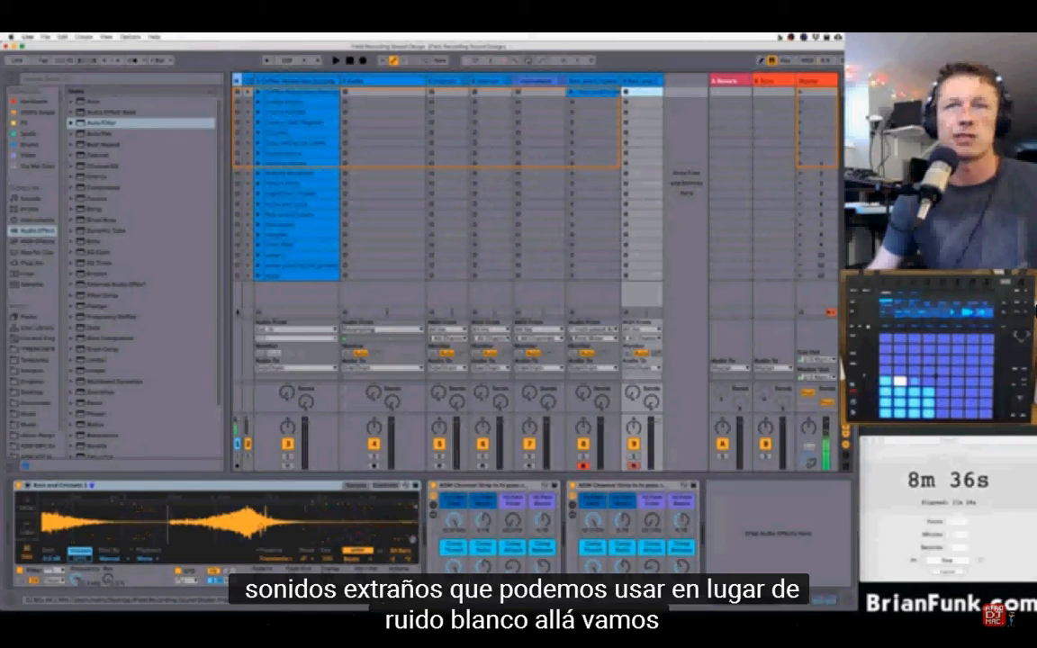
pyautogui.hscroll(-4, 275, 519)
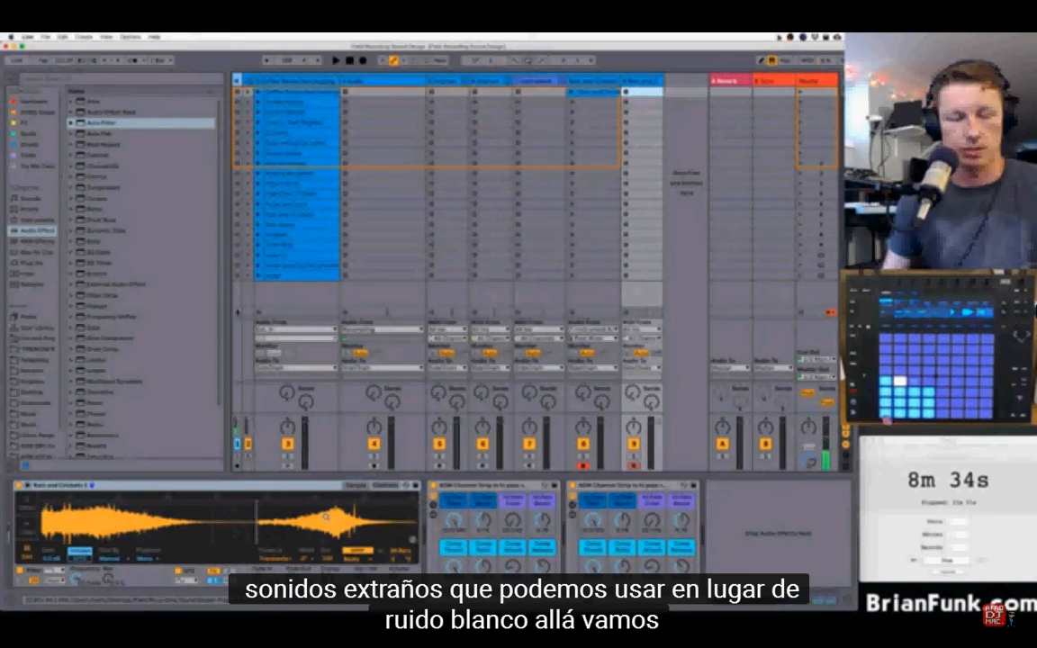
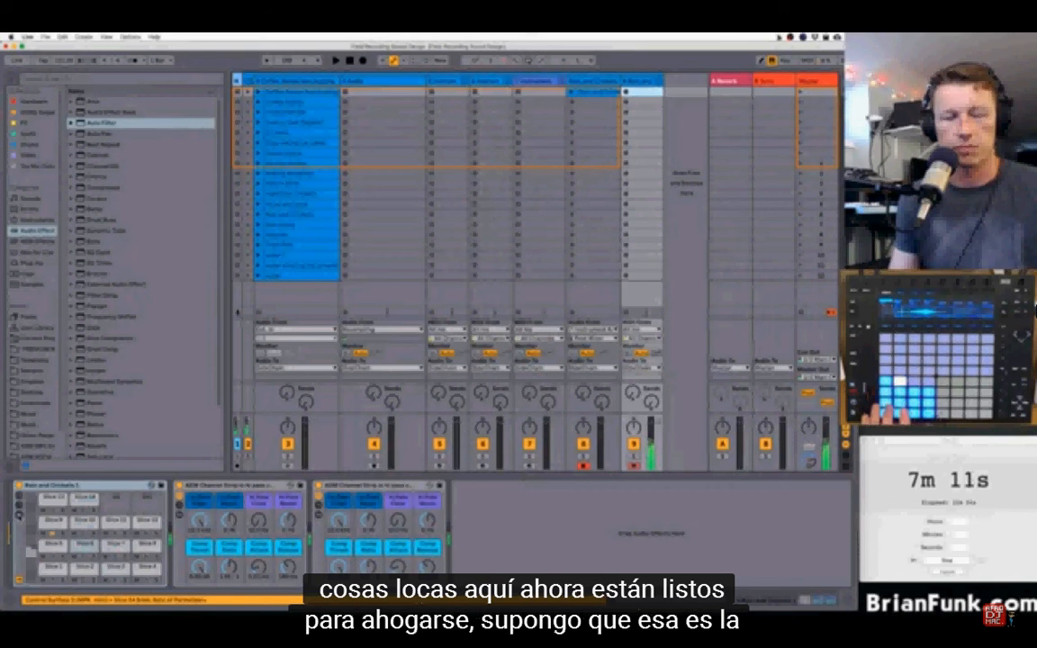
# - Show the Drum Rack's chain list with its input/output settings and remove the choke group from all slice chains
pyautogui.click(19, 506)
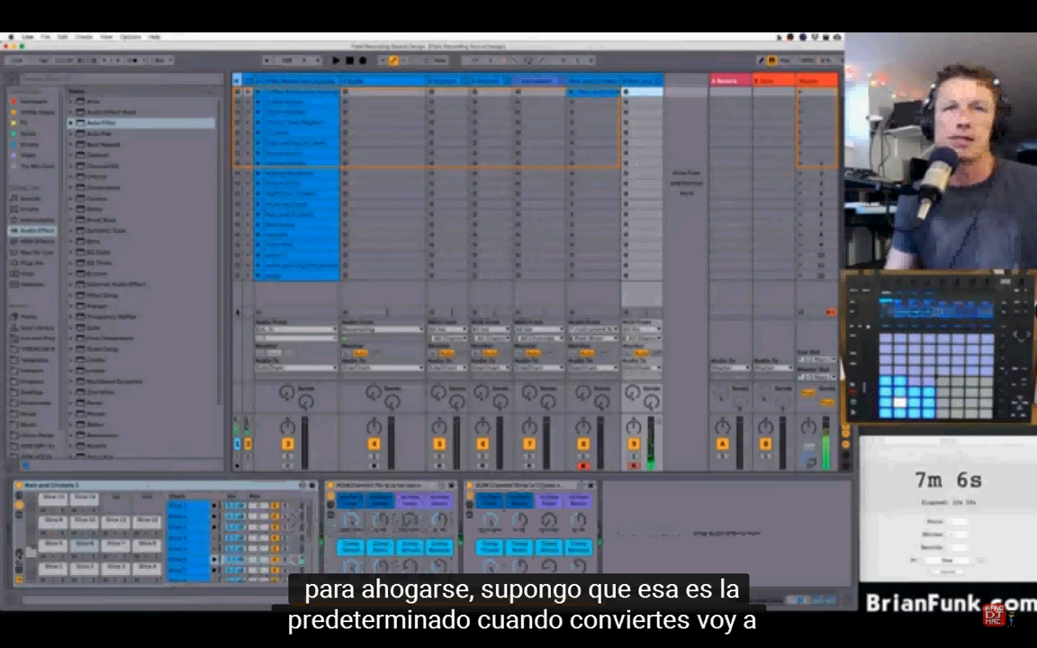
pyautogui.click(19, 553)
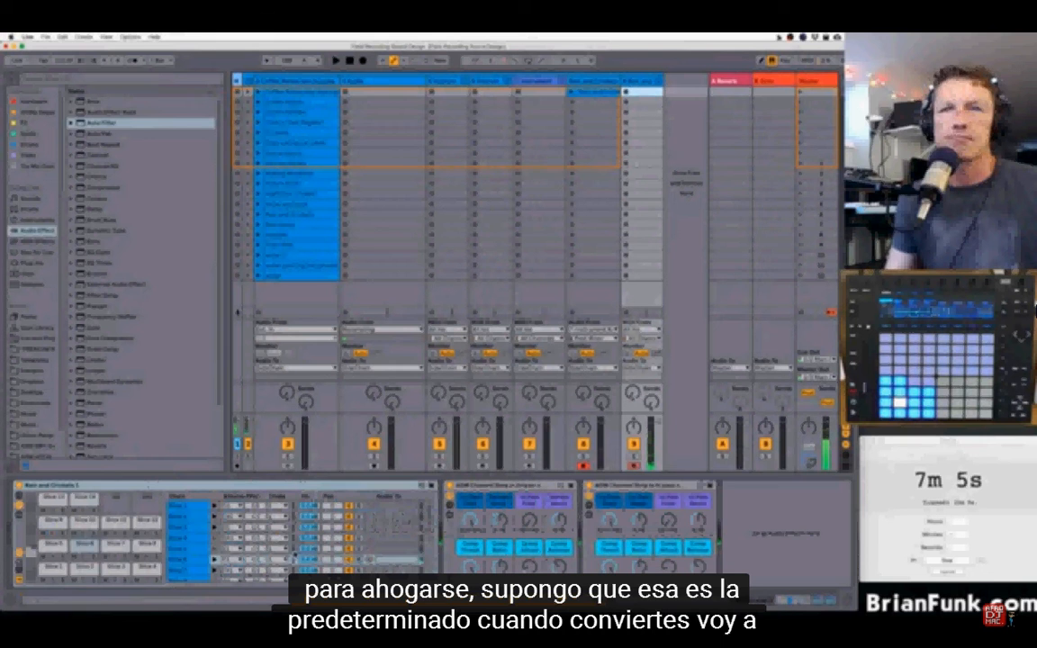
pyautogui.click(192, 508)
pyautogui.press('super+a')
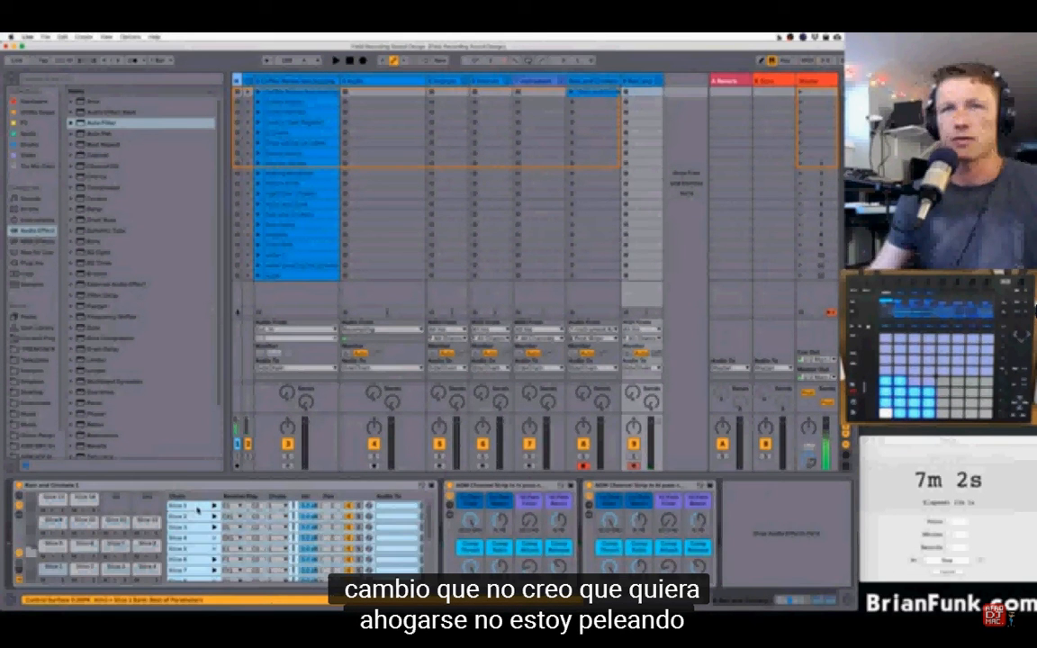
pyautogui.click(280, 508)
pyautogui.click(280, 365)
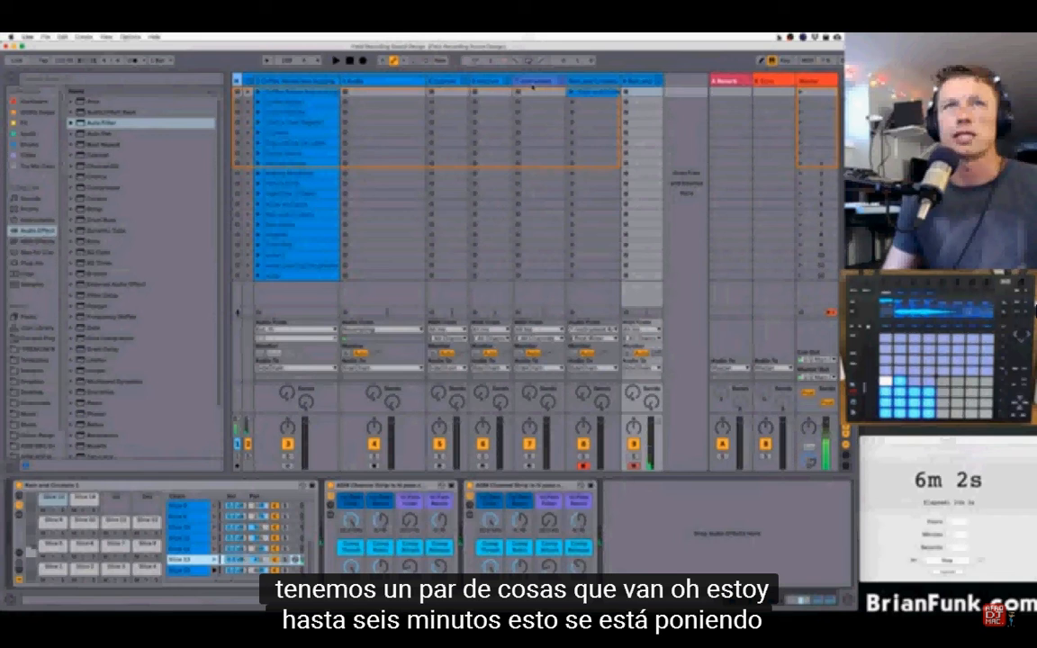
# - Move the Instrument track with the Tuner beside the sliced Rain and Crickets track and color both tracks red
pyautogui.click(534, 81)
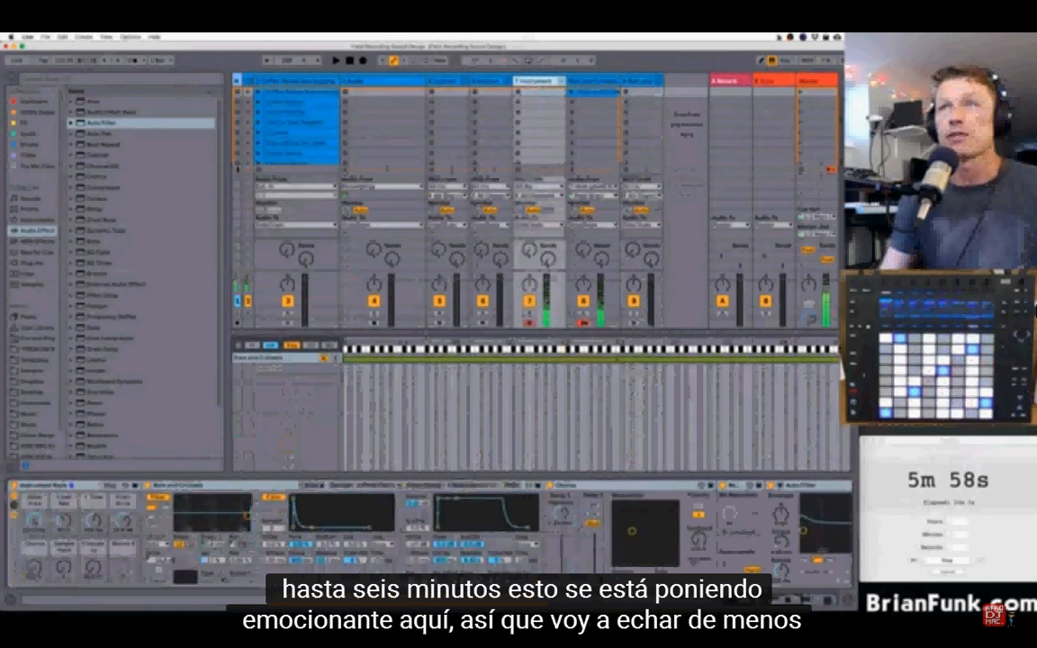
pyautogui.click(491, 82)
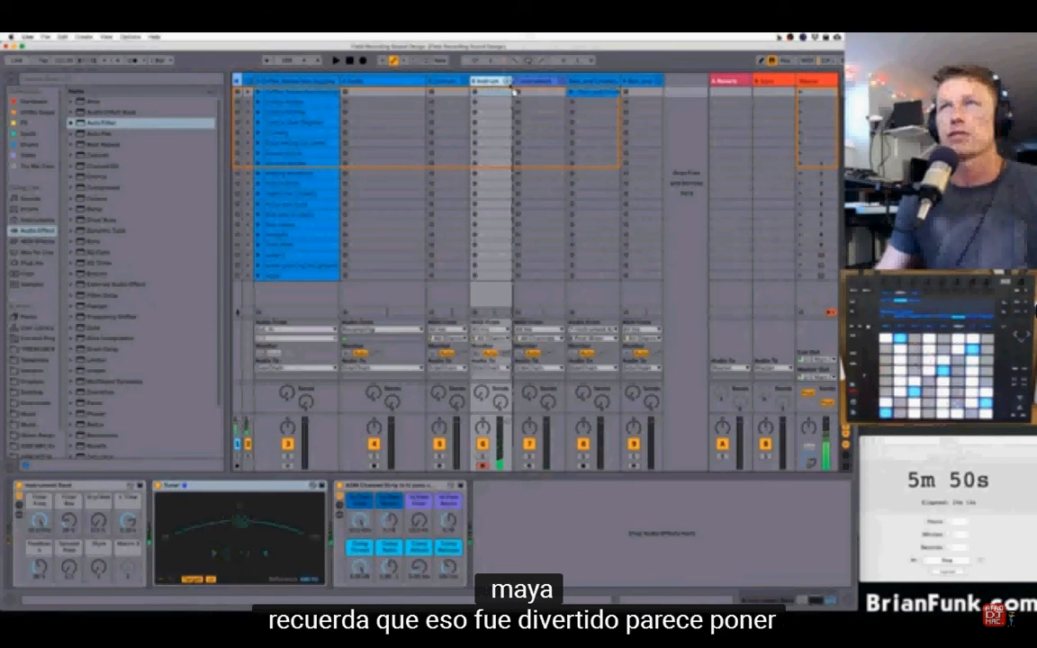
pyautogui.moveTo(608, 91); pyautogui.dragTo(604, 82)
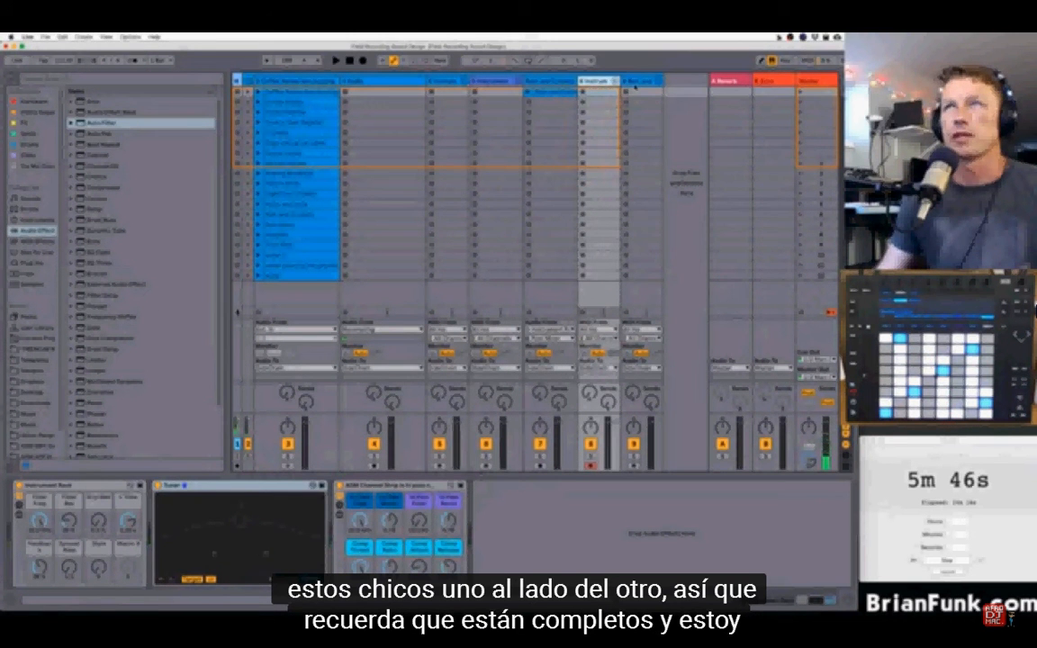
pyautogui.click(638, 84)
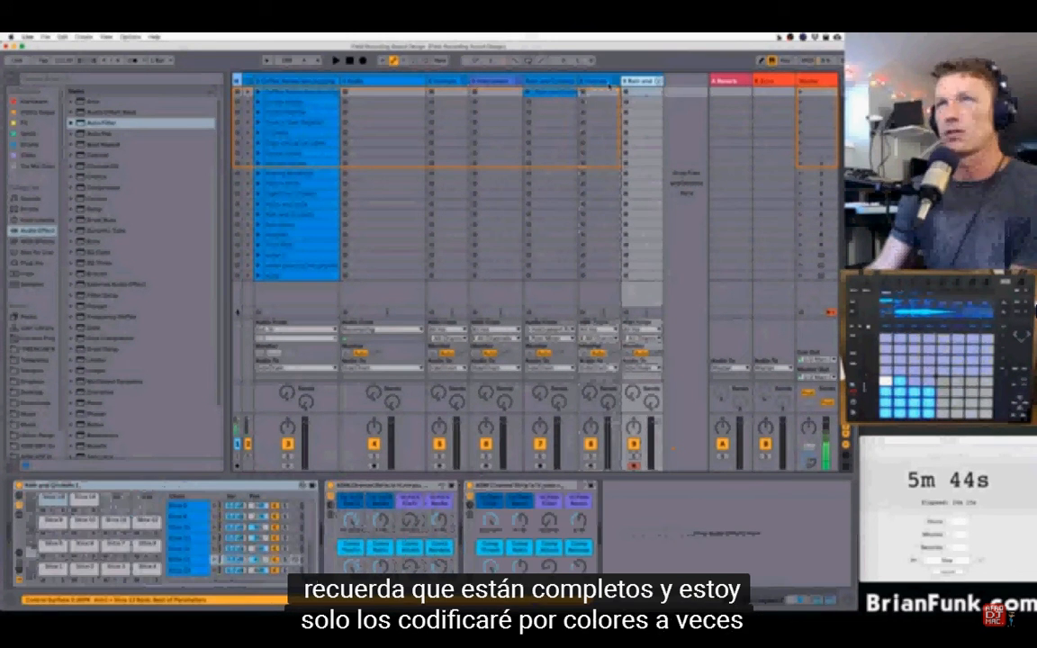
pyautogui.keyDown('shift'); pyautogui.click(609, 85); pyautogui.keyUp('shift')
pyautogui.rightClick(611, 85)
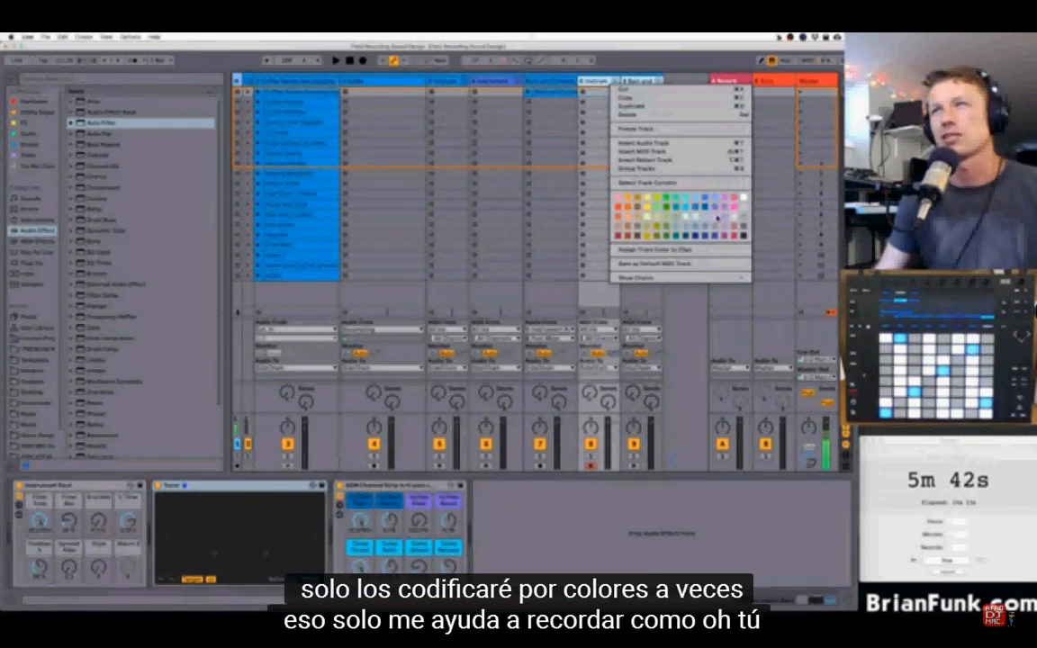
pyautogui.click(637, 205)
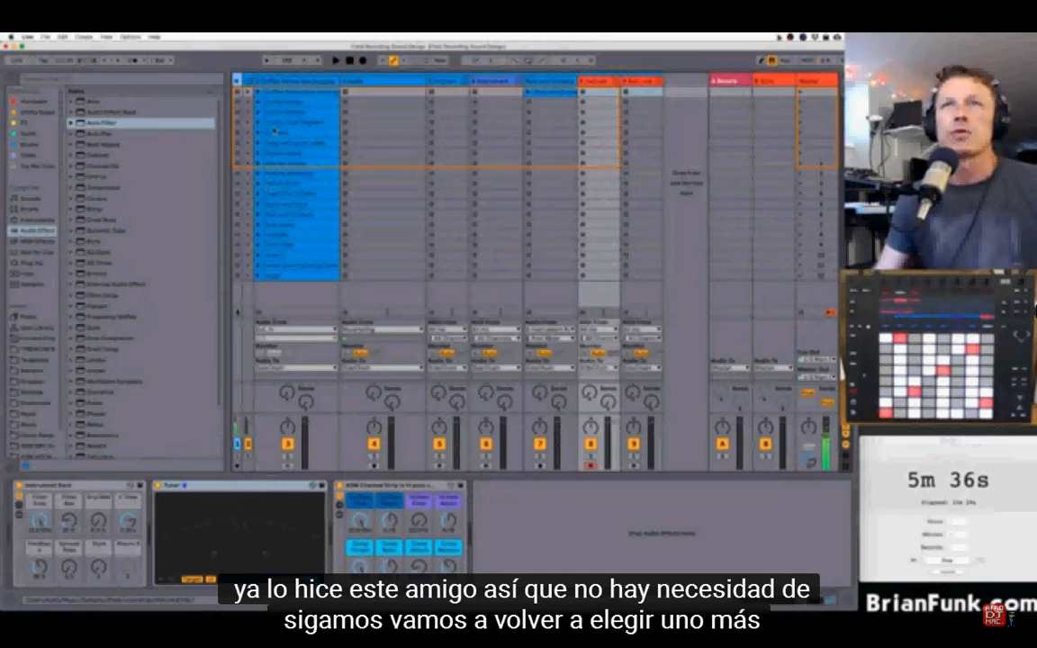
# - Launch the clip of dogs eating ice cubes, open it and raise its gain
pyautogui.click(259, 144)
pyautogui.click(278, 147)
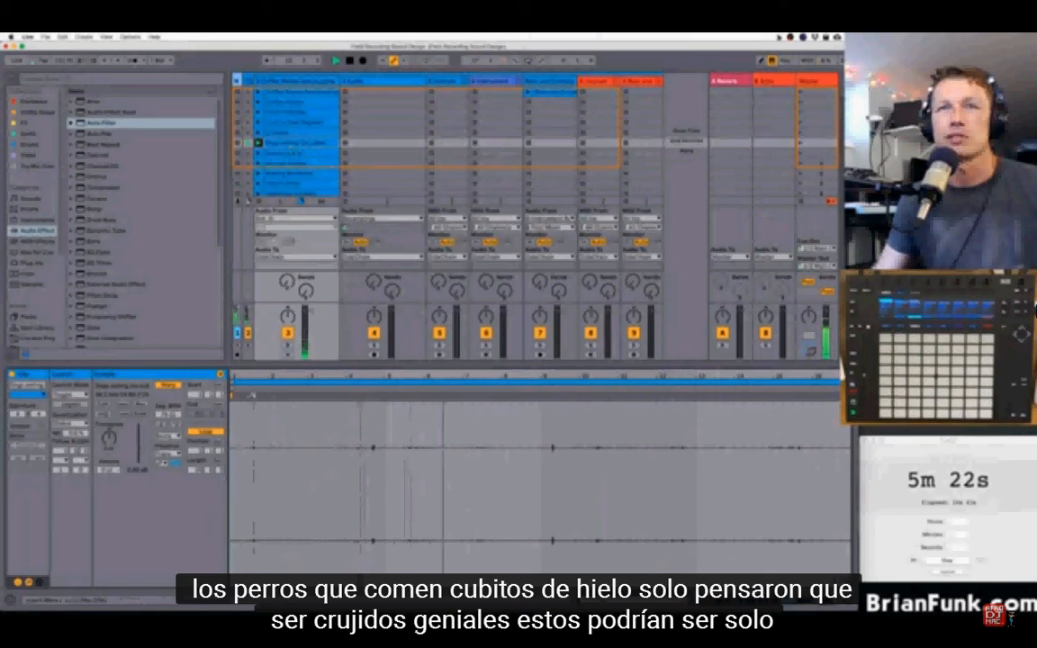
pyautogui.moveTo(141, 448); pyautogui.dragTo(140, 436)
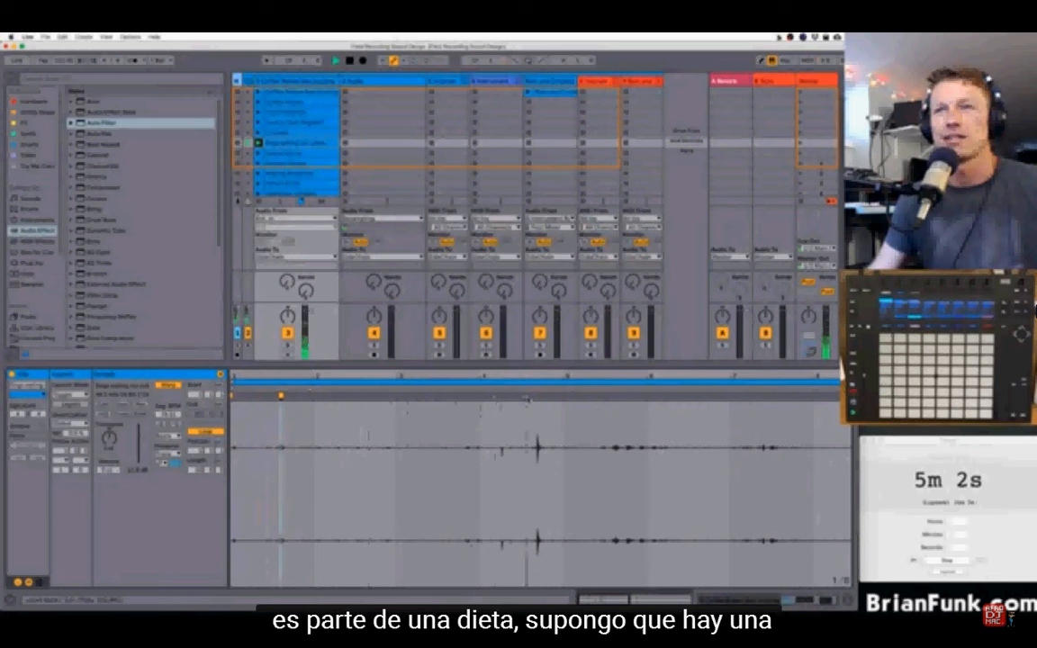
# - Add warp markers at the starts of the crunches in the first part of the ice-cube clip, up to about bar 12
pyautogui.doubleClick(611, 396)
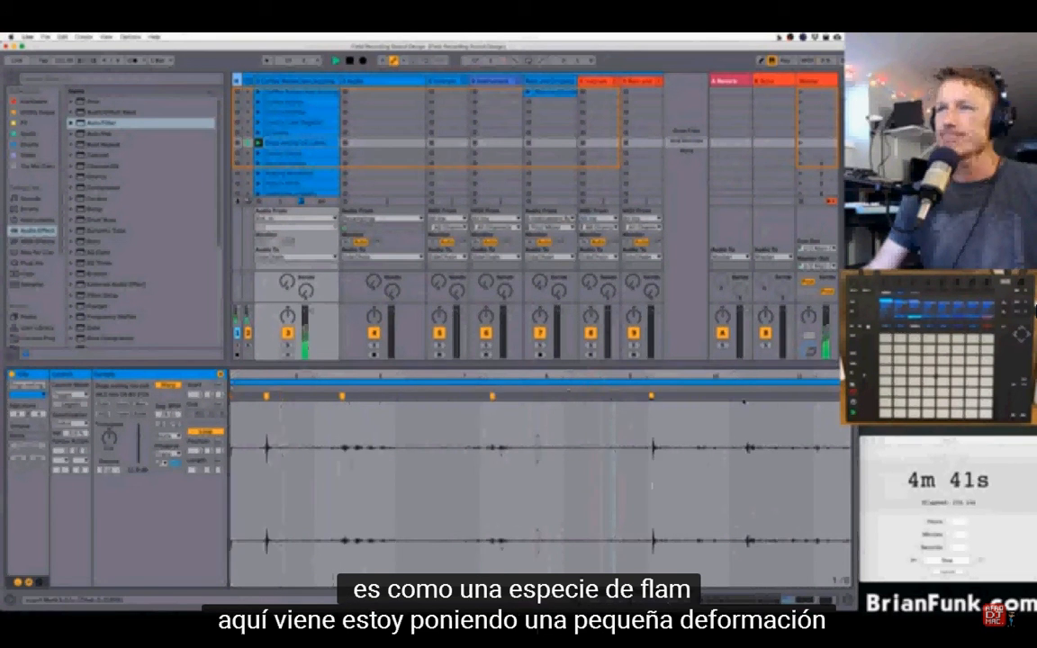
pyautogui.doubleClick(745, 399)
pyautogui.hscroll(2, 756, 442)
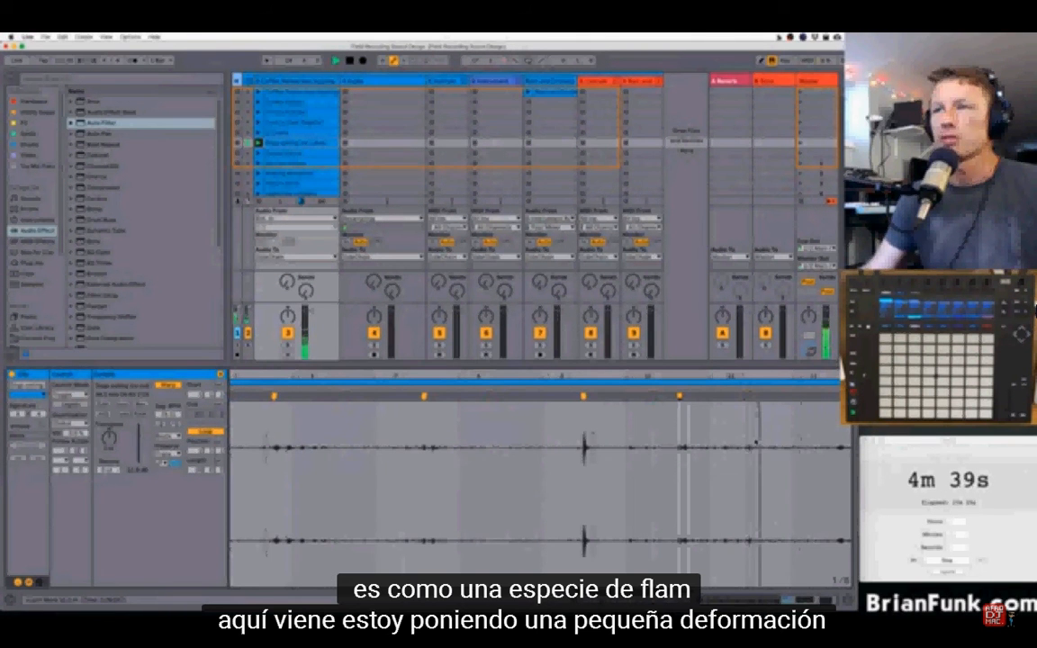
pyautogui.doubleClick(749, 397)
pyautogui.hscroll(3, 752, 423)
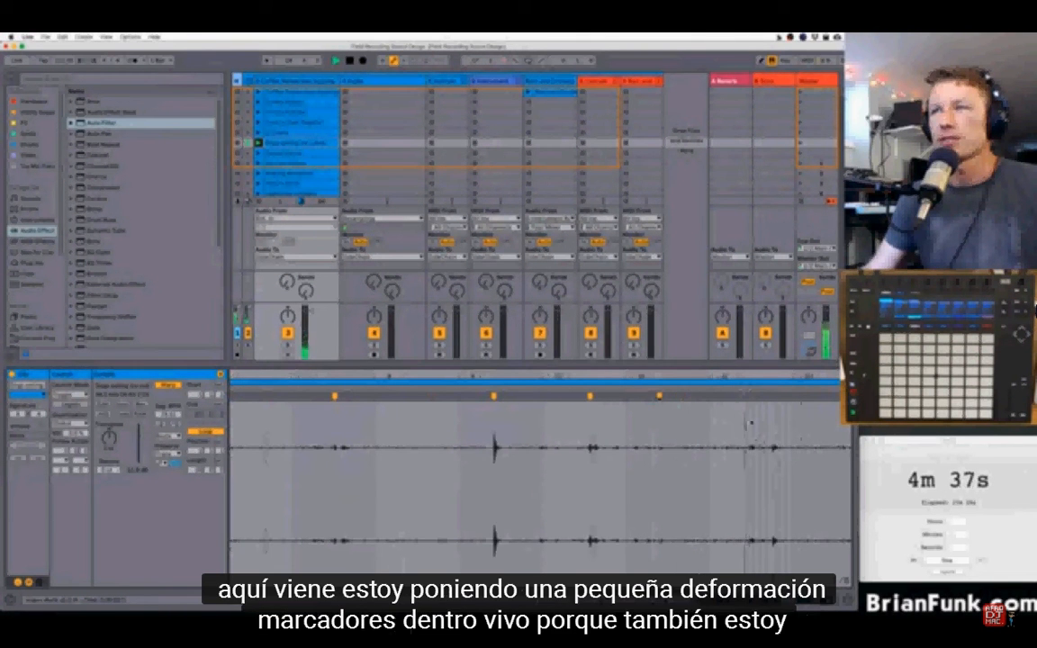
pyautogui.hscroll(1, 751, 423)
pyautogui.doubleClick(733, 398)
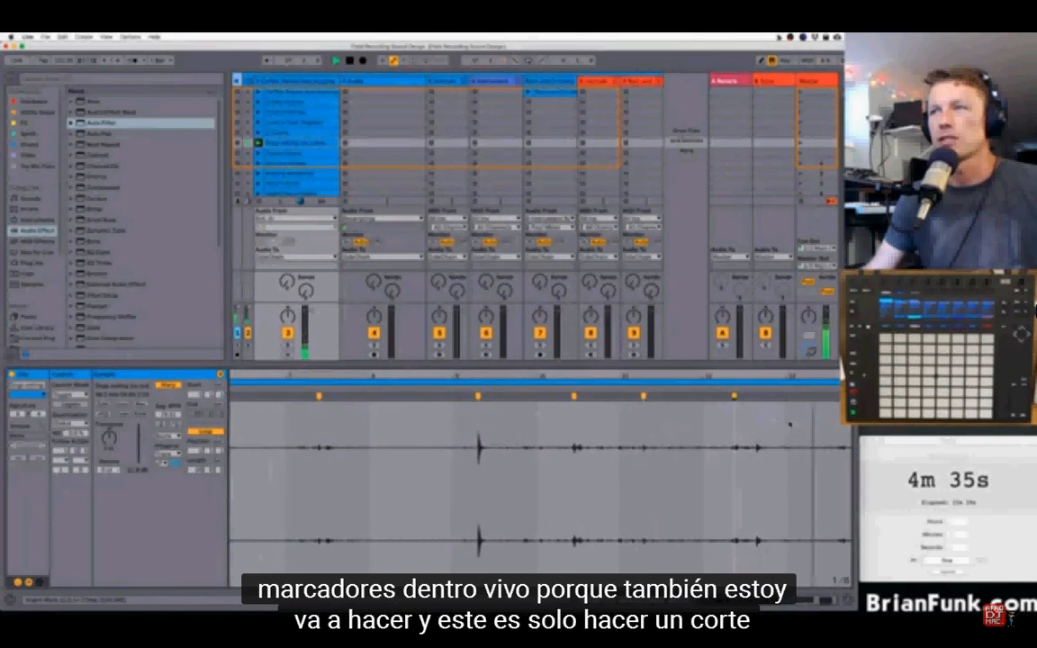
# - Add warp markers at the remaining crunches in the ice-cube clip, including each hit of the closely spaced group near bar 15
pyautogui.hscroll(5, 789, 424)
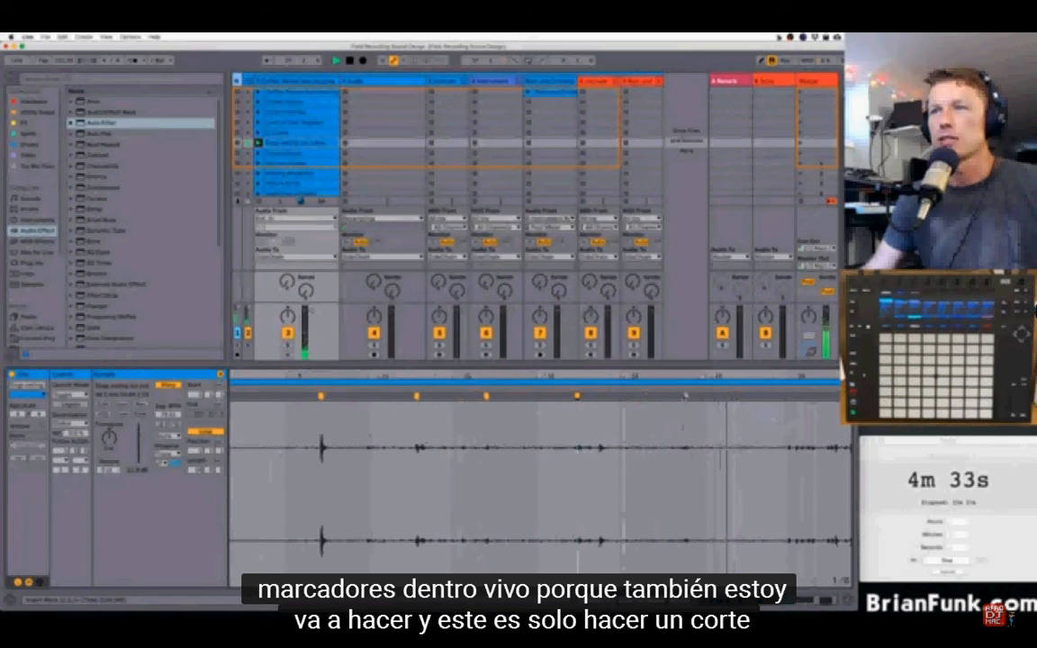
pyautogui.doubleClick(599, 398)
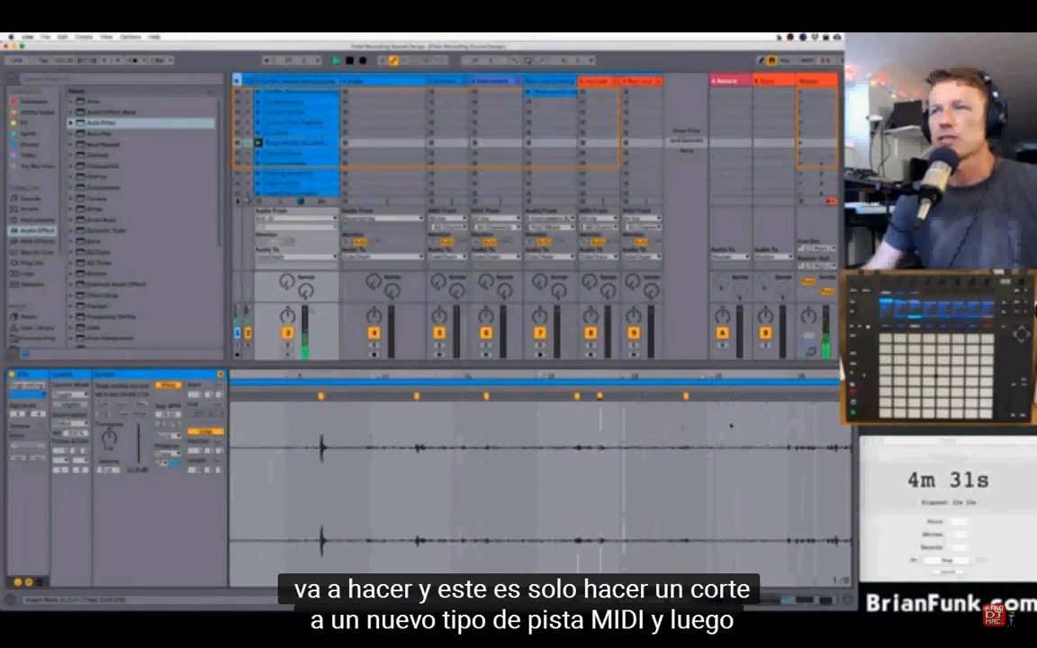
pyautogui.hscroll(4, 756, 429)
pyautogui.doubleClick(677, 396)
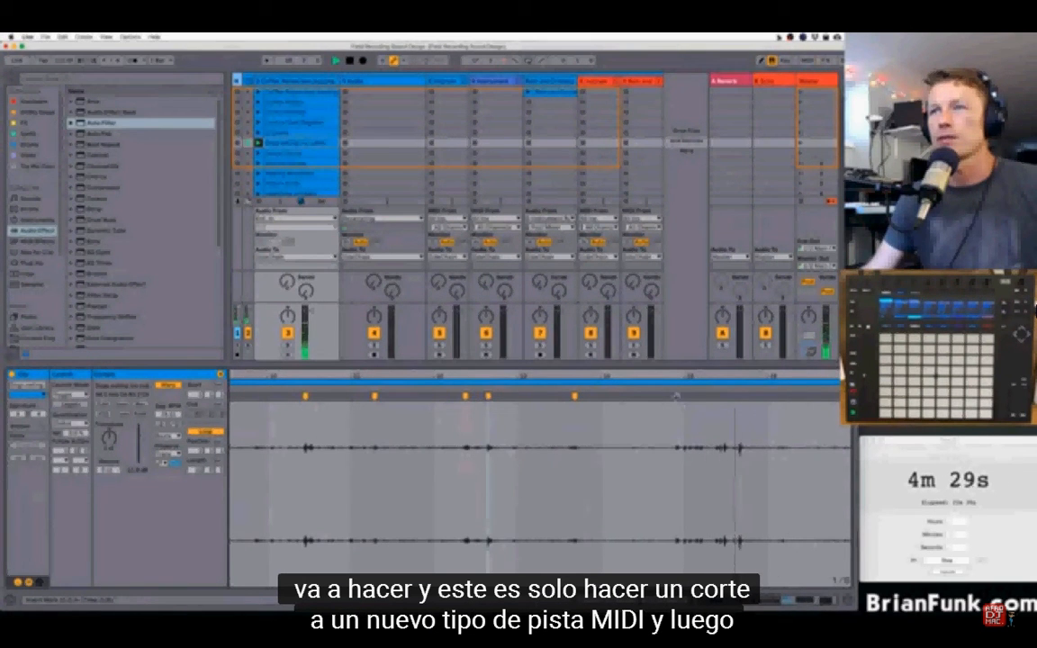
pyautogui.doubleClick(688, 396)
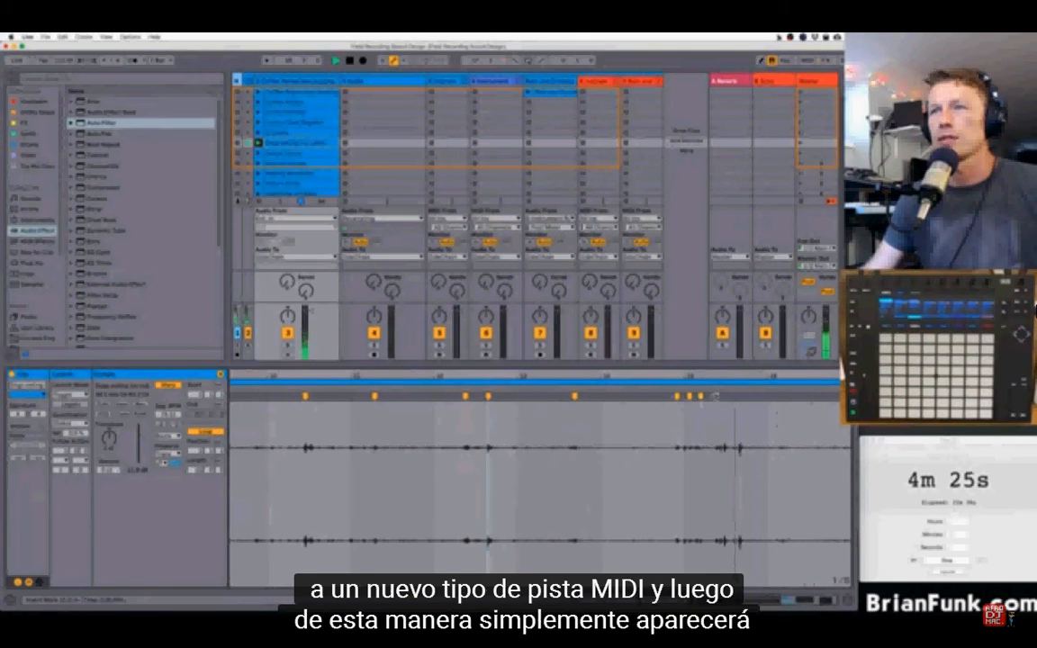
pyautogui.doubleClick(715, 396)
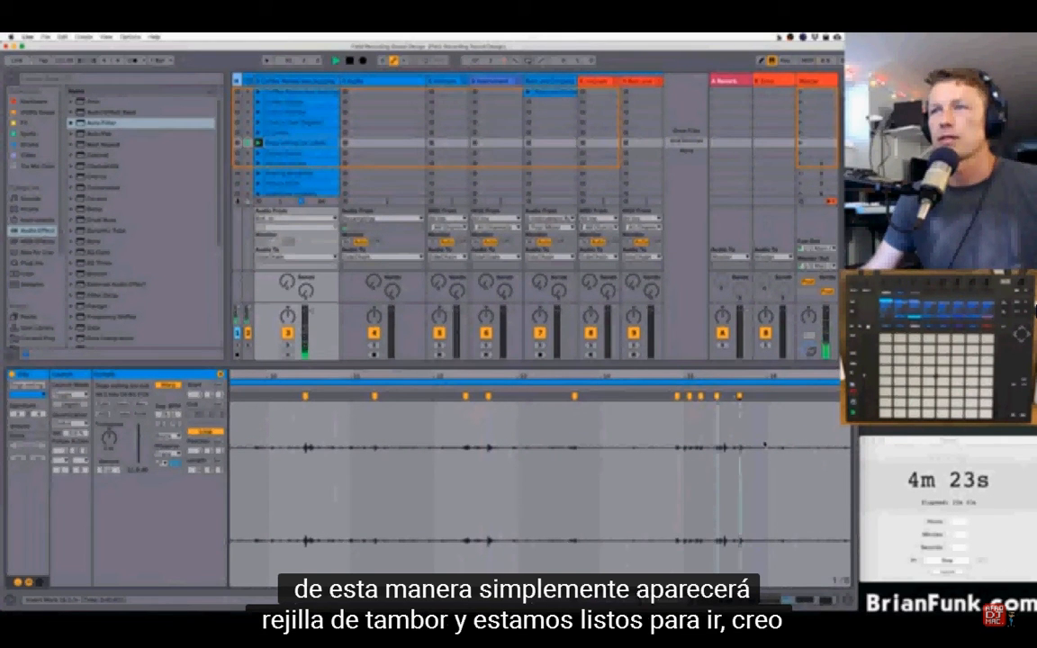
# - Set 1.1.1 at the ice-cube clip's first warp marker and crop the sample so it starts at the first crunch
pyautogui.hscroll(-10, 441, 497)
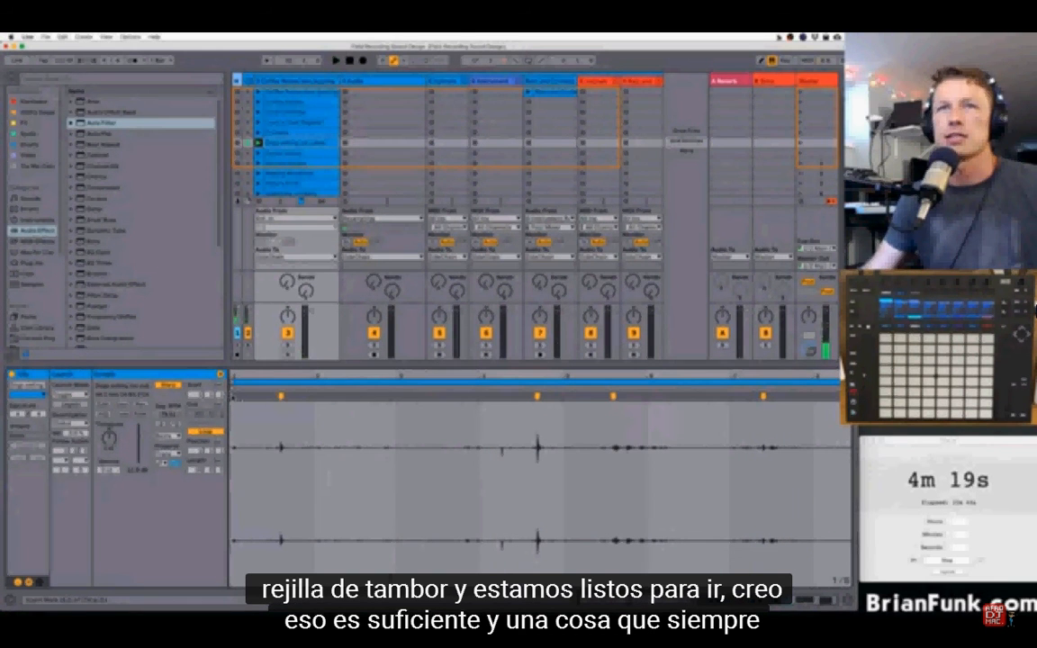
pyautogui.rightClick(281, 393)
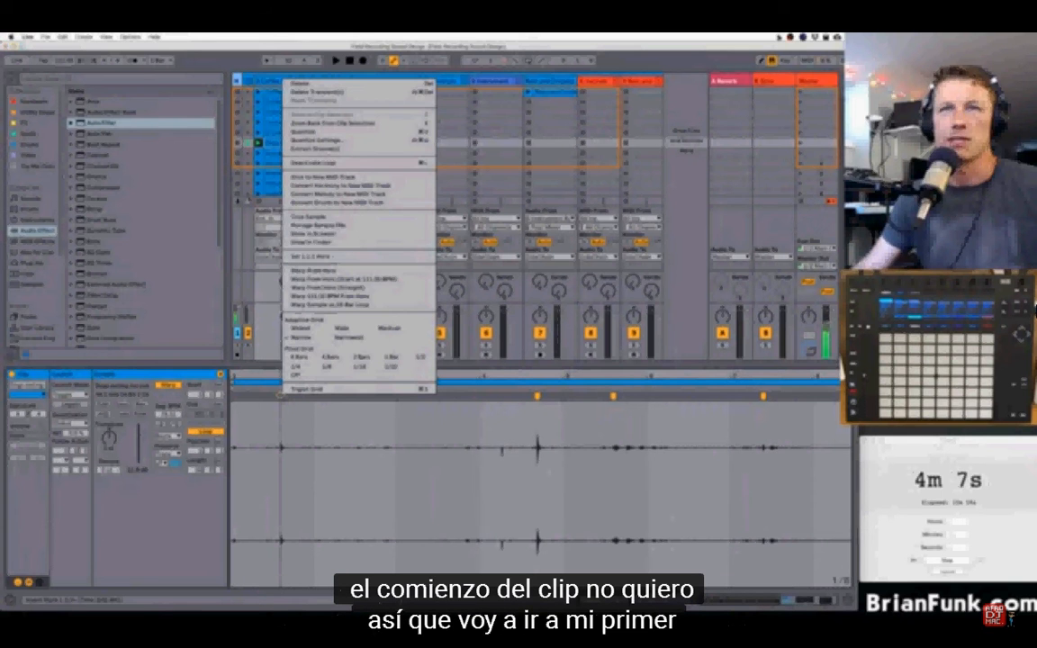
pyautogui.click(339, 259)
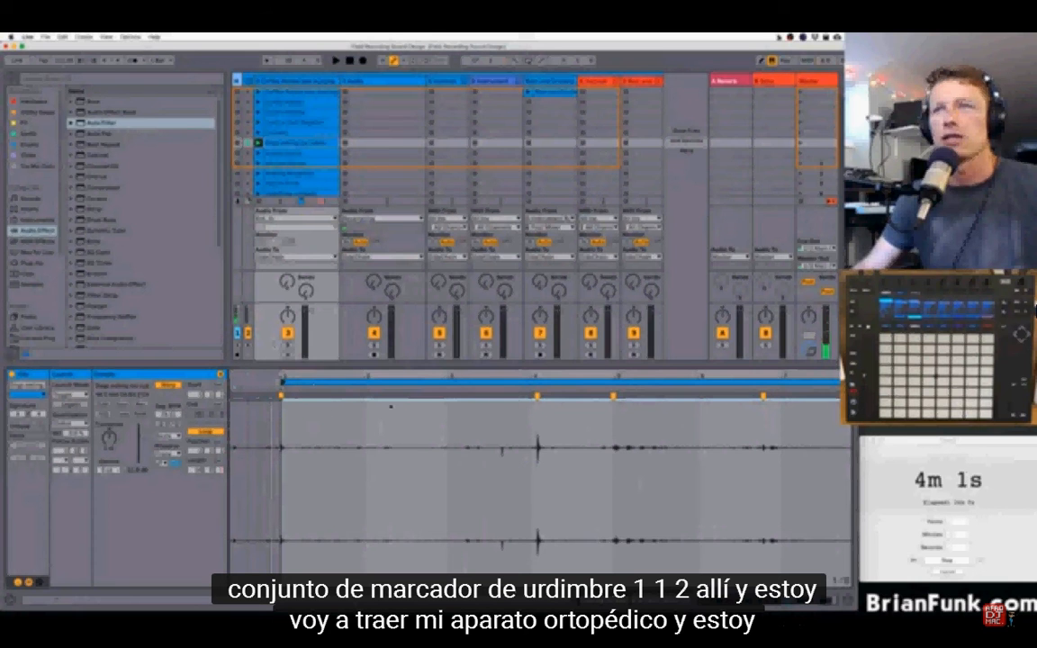
pyautogui.moveTo(274, 344); pyautogui.dragTo(275, 315)
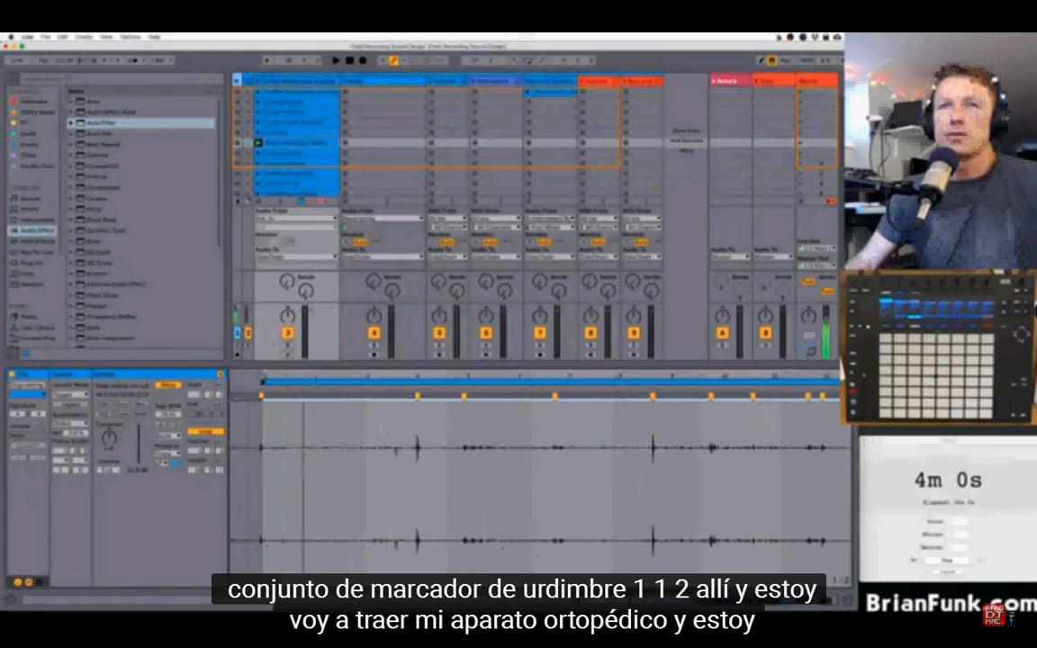
pyautogui.rightClick(304, 438)
pyautogui.click(333, 259)
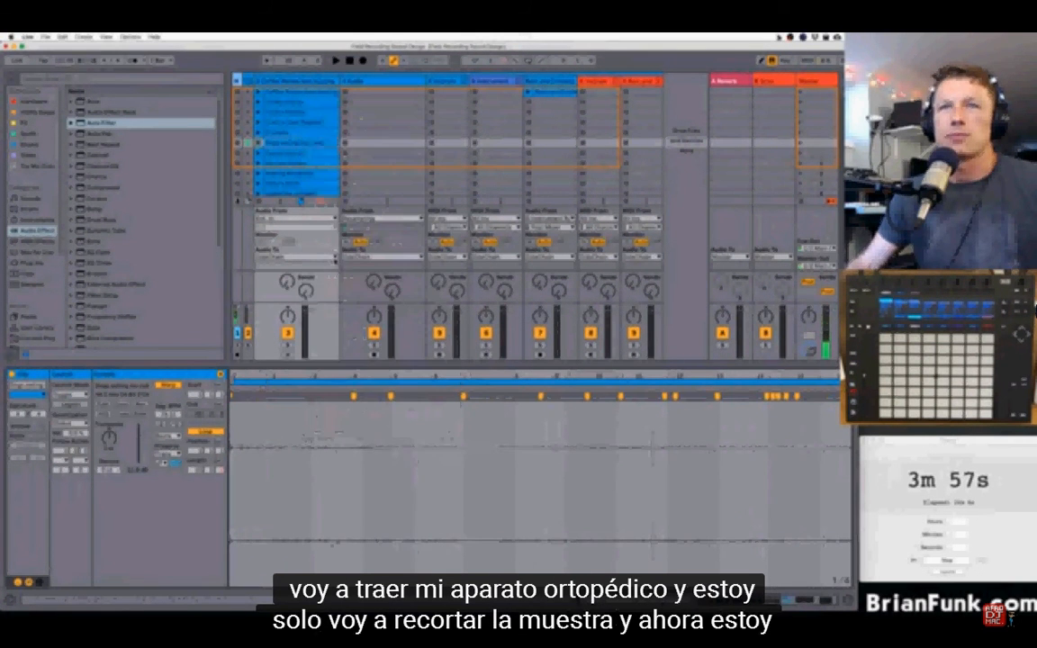
# - Slice the ice-cube clip to a new MIDI track by warp marker, using the Simpler Control Drum Rack slicing preset
pyautogui.rightClick(361, 411)
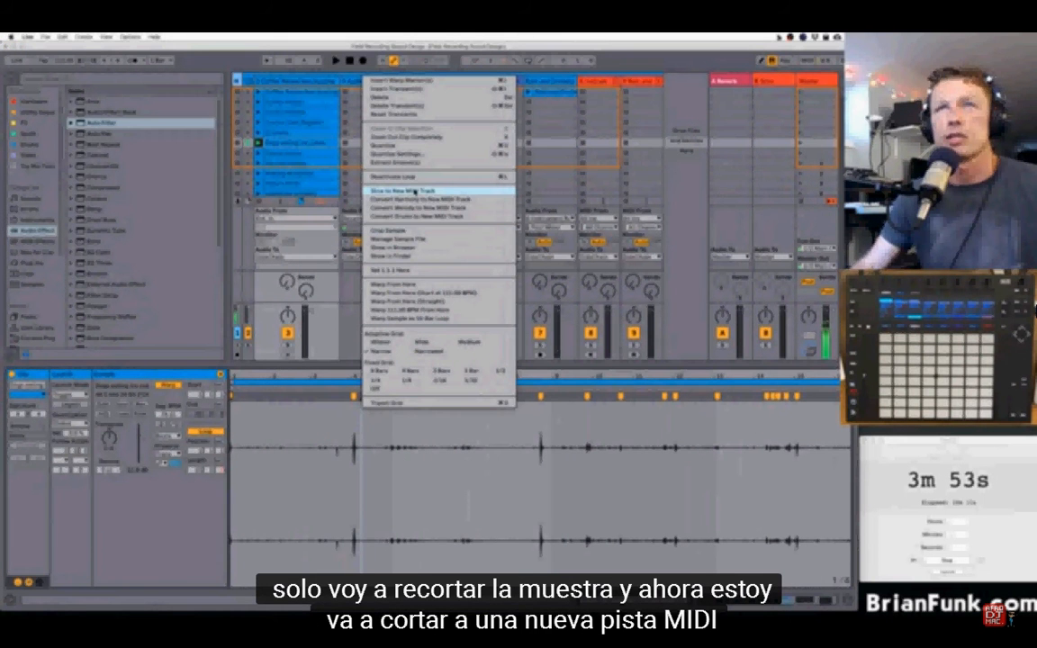
pyautogui.click(415, 191)
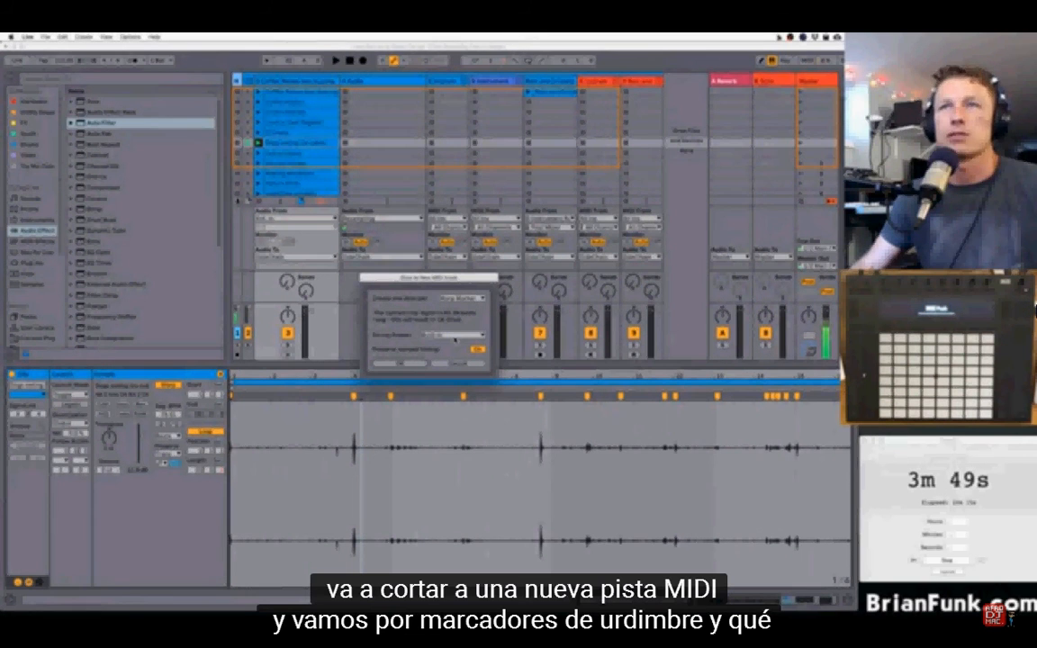
pyautogui.click(455, 336)
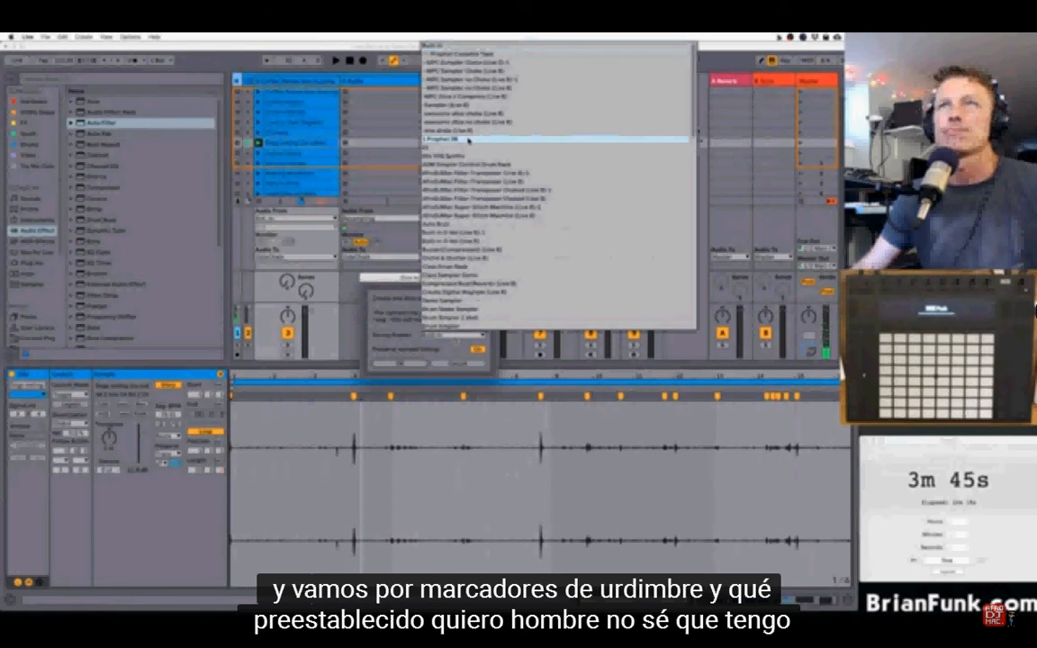
pyautogui.click(533, 167)
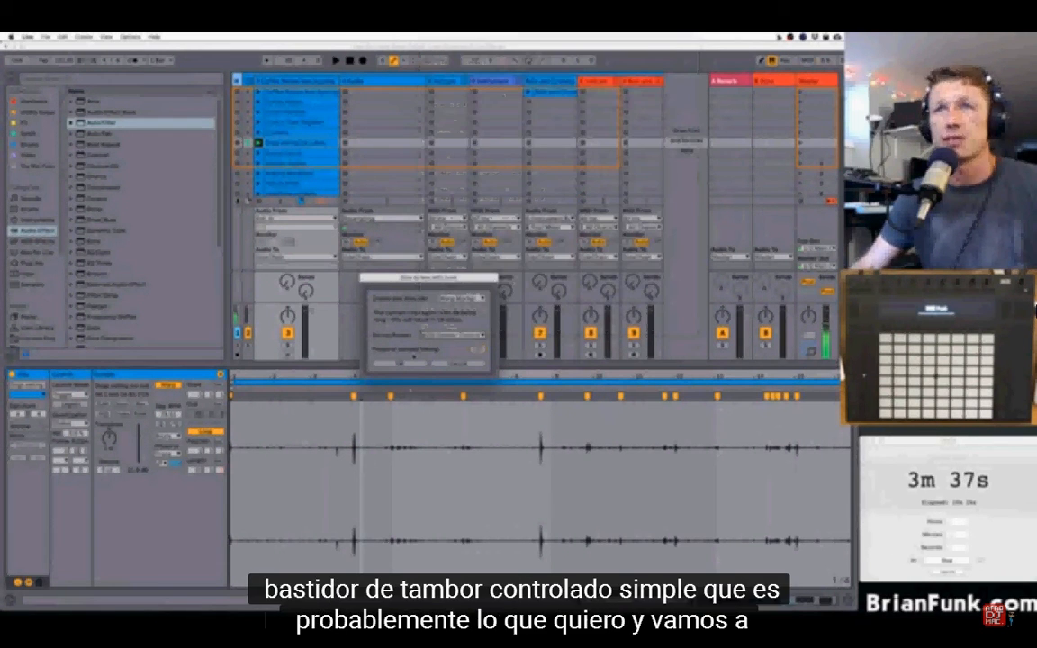
pyautogui.click(401, 362)
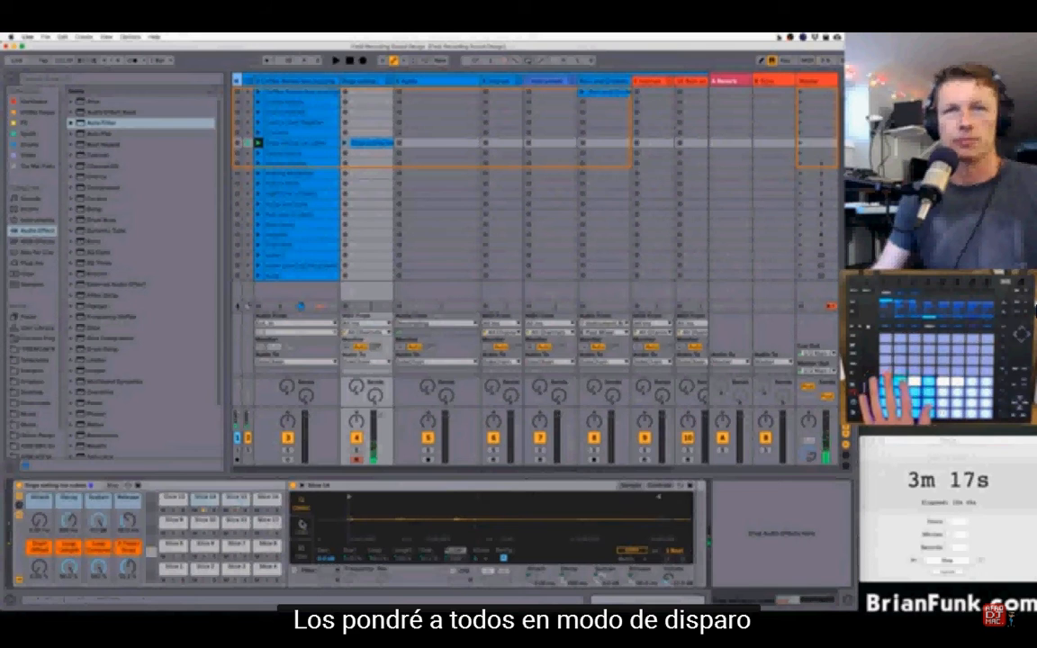
# - Switch the Simpler of each ice-cube slice in the Drum Rack to One-Shot playback mode
pyautogui.click(304, 526)
pyautogui.click(303, 527)
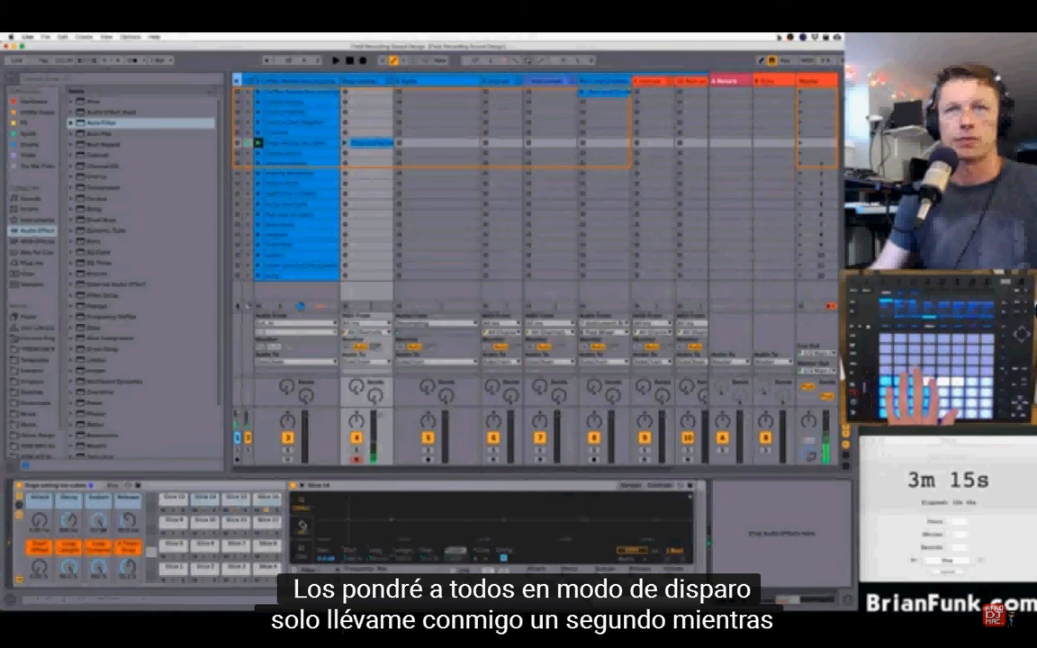
pyautogui.click(304, 528)
pyautogui.click(303, 528)
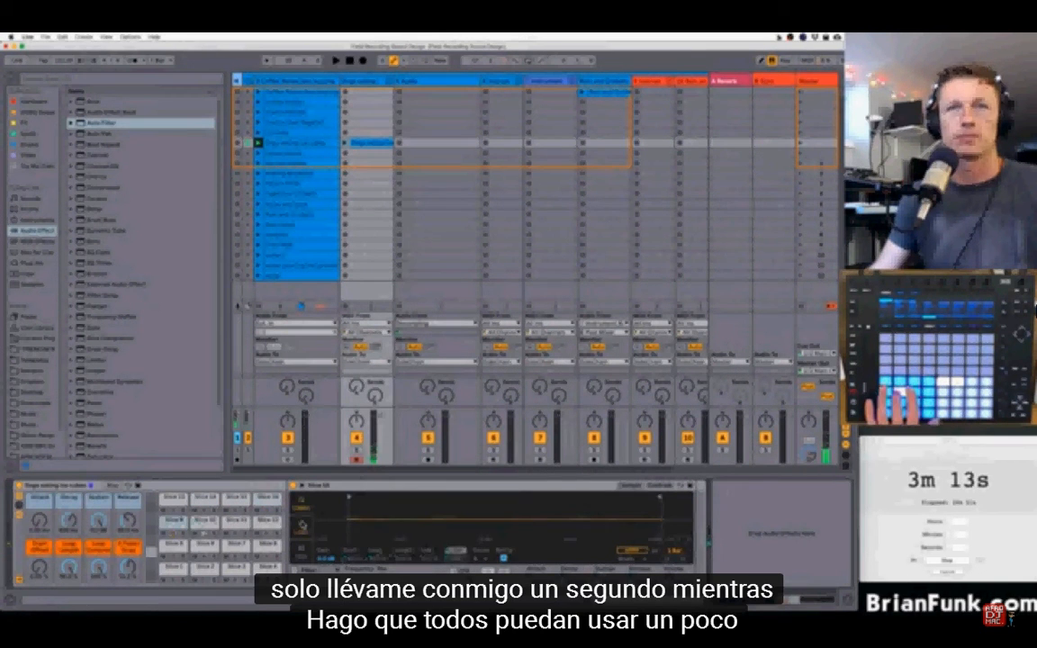
pyautogui.click(303, 527)
pyautogui.click(303, 528)
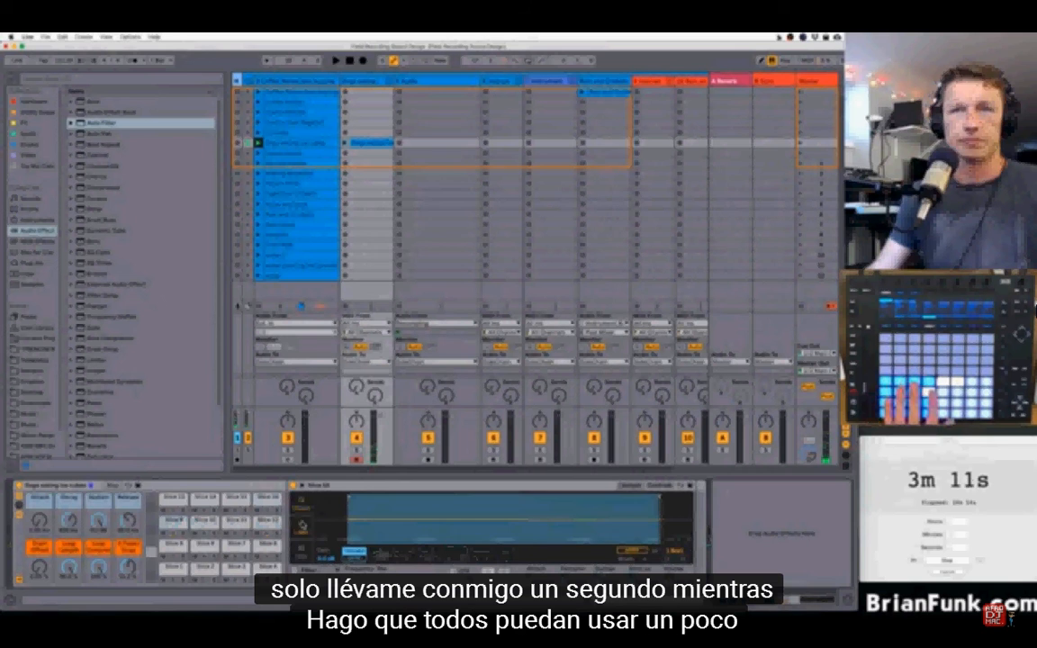
pyautogui.click(304, 527)
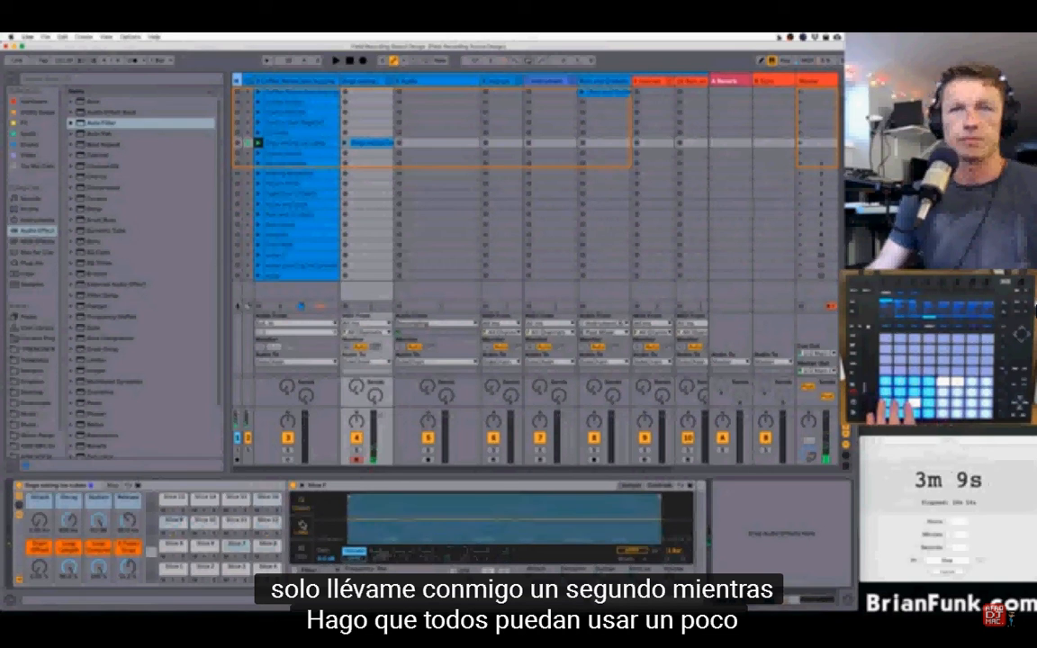
pyautogui.click(303, 527)
pyautogui.click(303, 527)
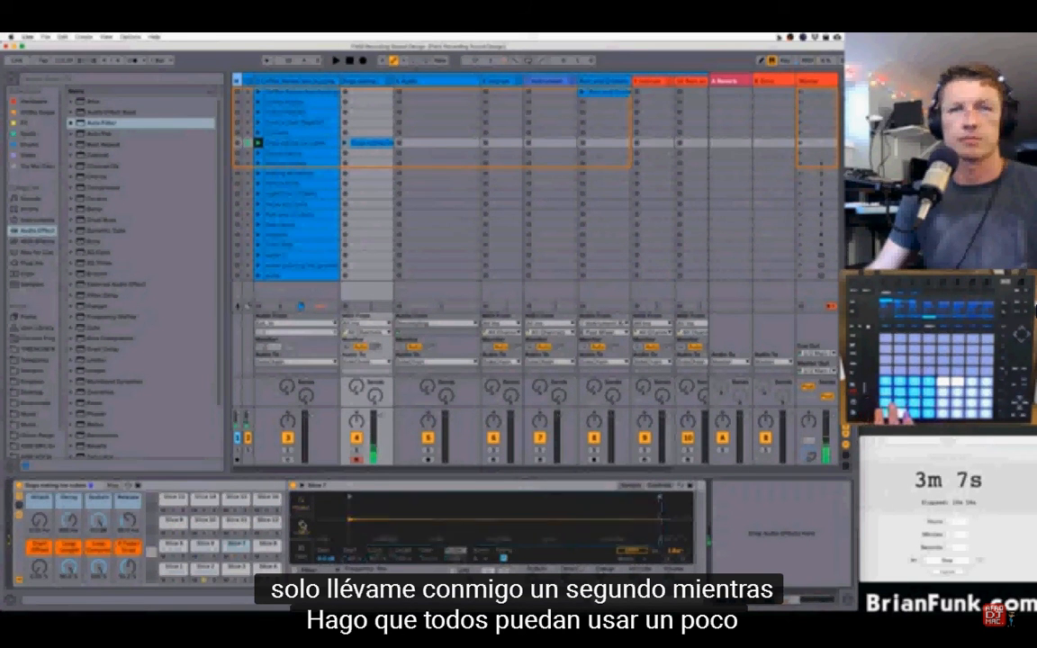
pyautogui.click(304, 527)
pyautogui.click(304, 527)
pyautogui.click(303, 527)
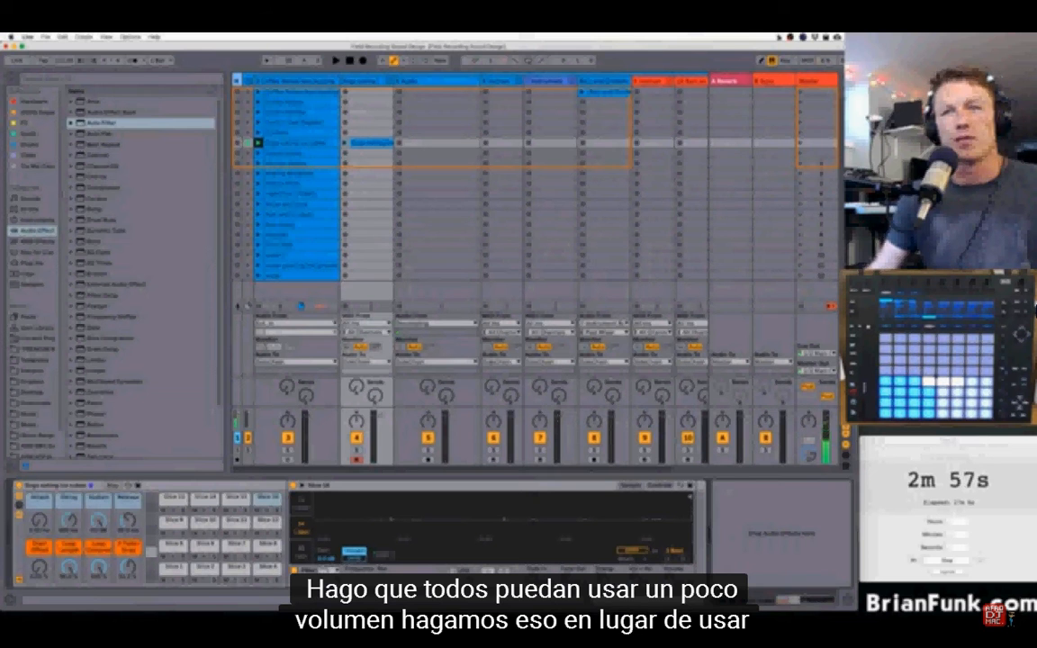
# - Set the Simpler filter circuit of the selected slice to MS2 and copy Slice 4's filter on/off state to all siblings
pyautogui.click(329, 581)
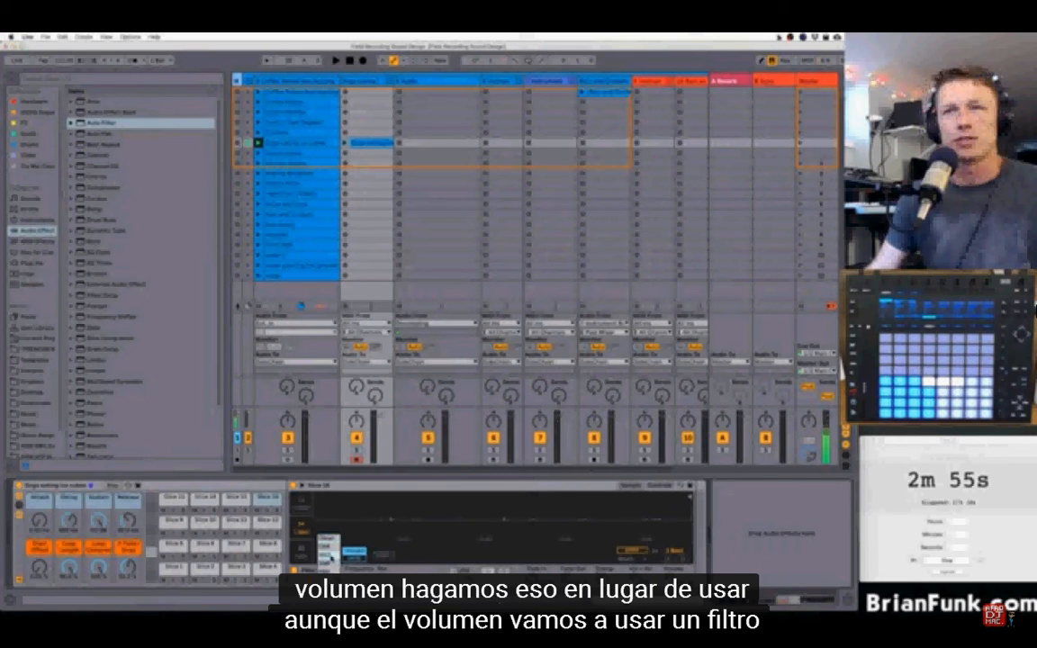
pyautogui.click(330, 556)
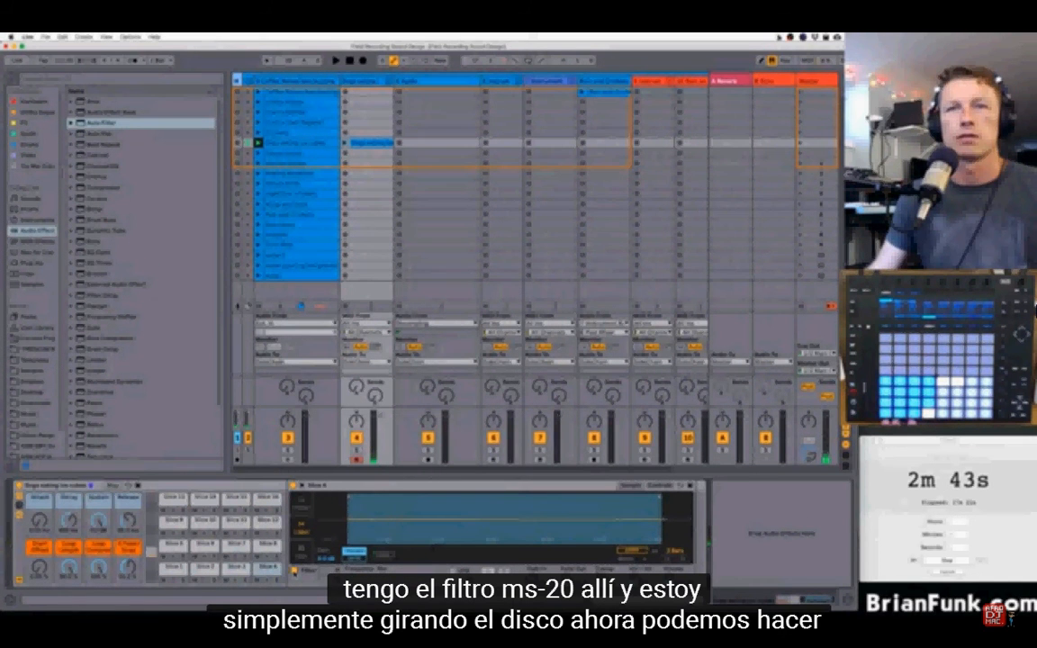
pyautogui.rightClick(295, 571)
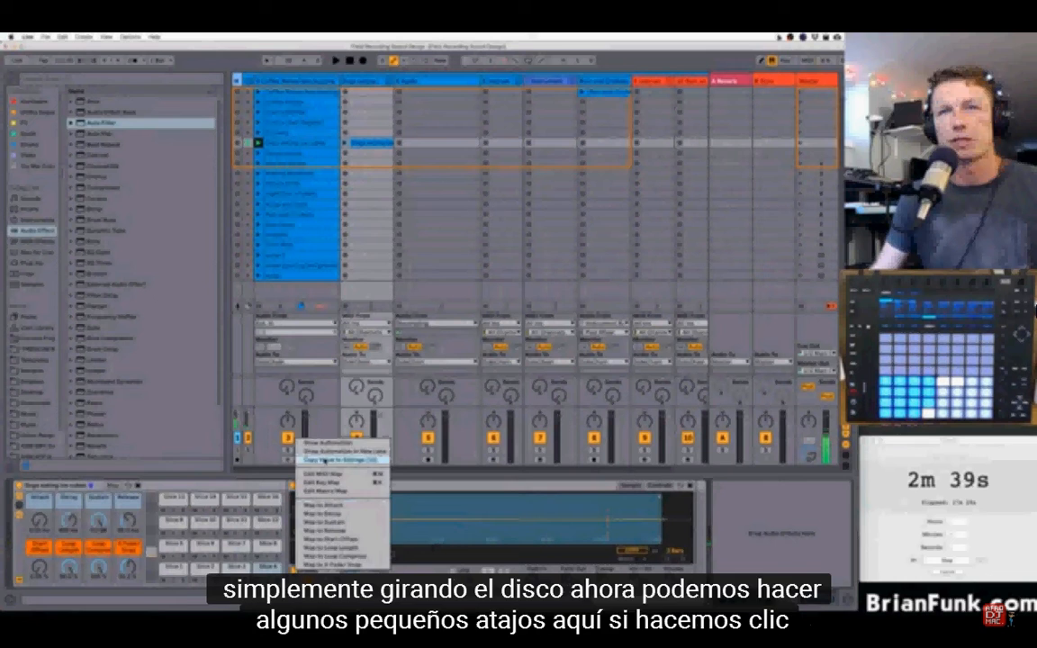
pyautogui.click(323, 460)
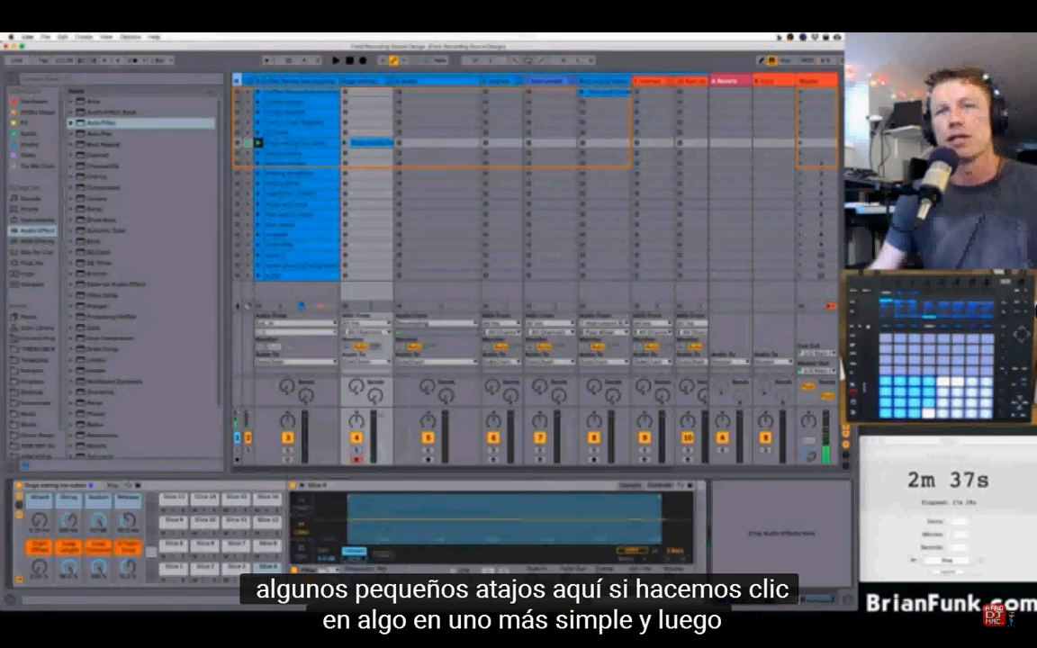
# - Set Slice 4's filter circuit to MS2 and copy its circuit type and filter drive to all sibling Simplers
pyautogui.click(328, 579)
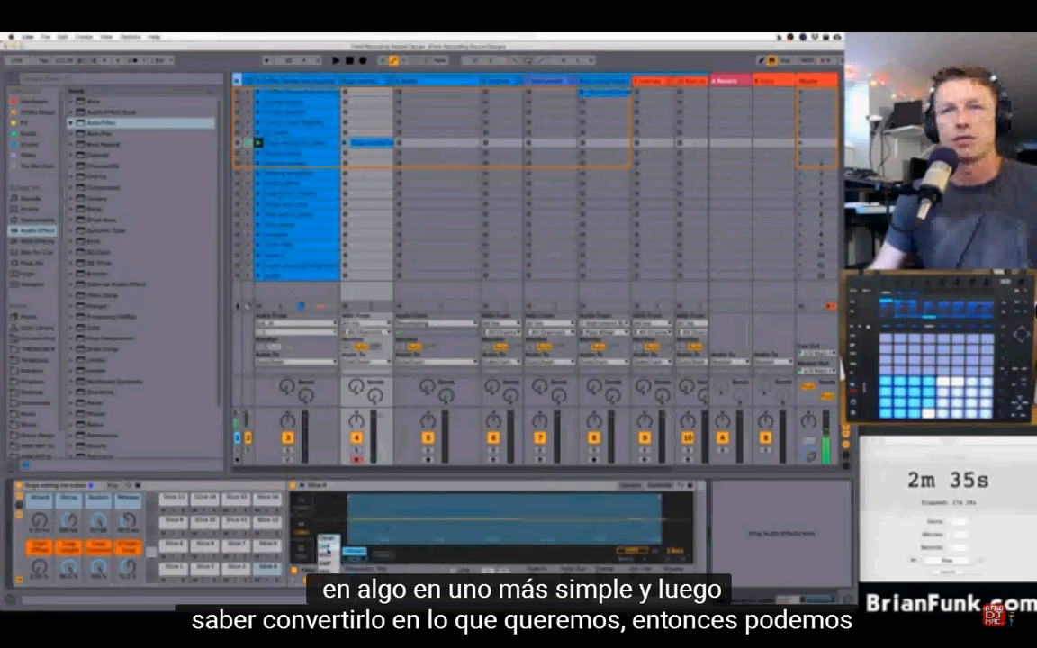
pyautogui.click(329, 555)
pyautogui.rightClick(327, 575)
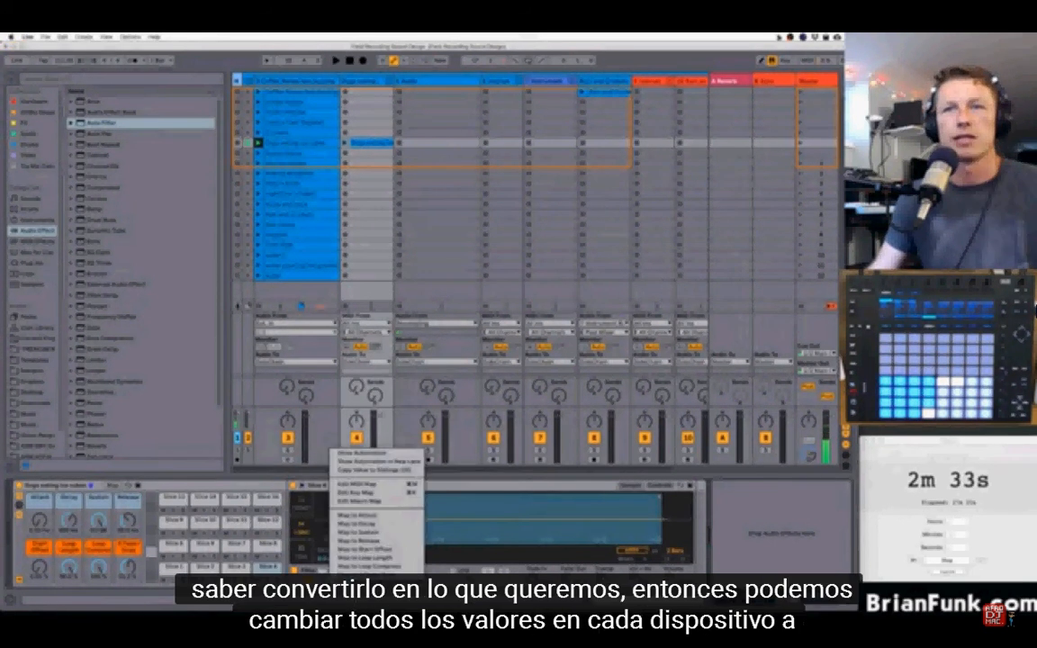
pyautogui.click(367, 471)
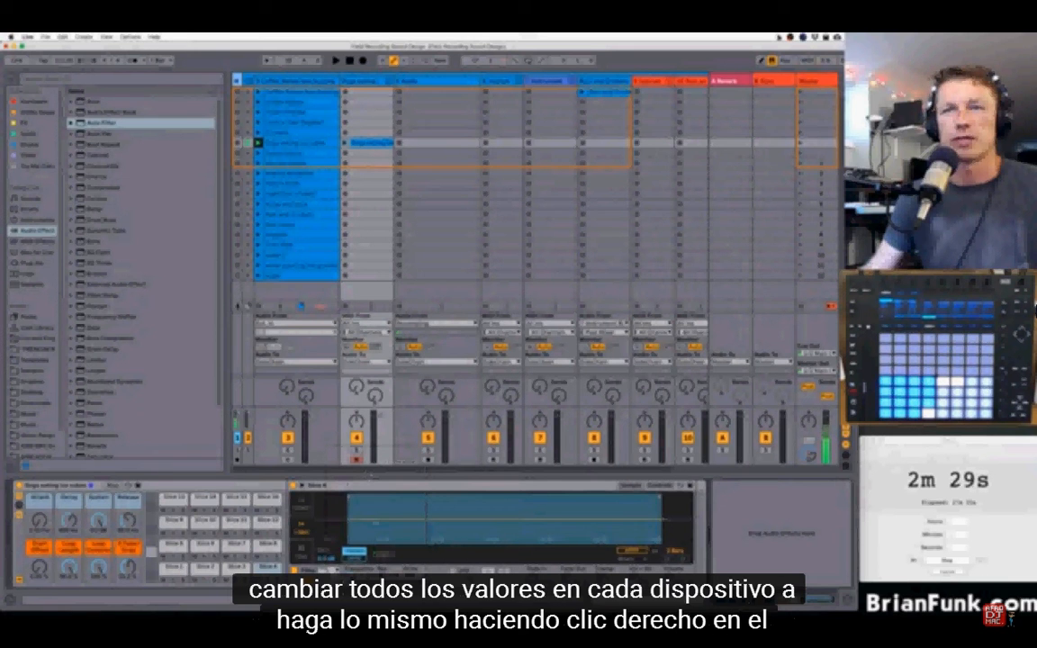
pyautogui.rightClick(409, 575)
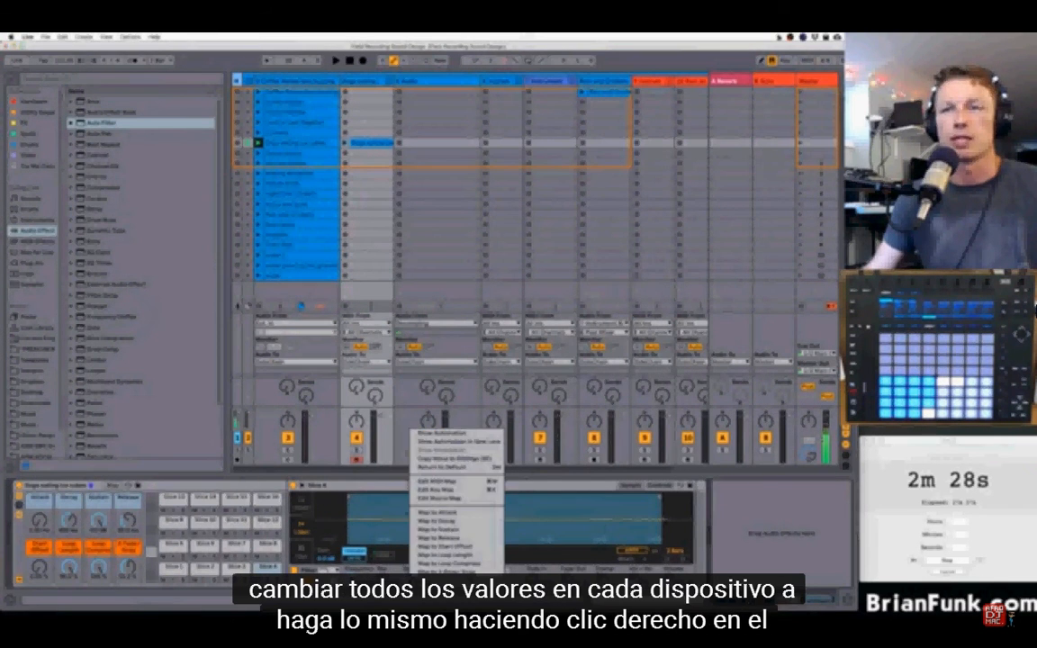
pyautogui.click(451, 461)
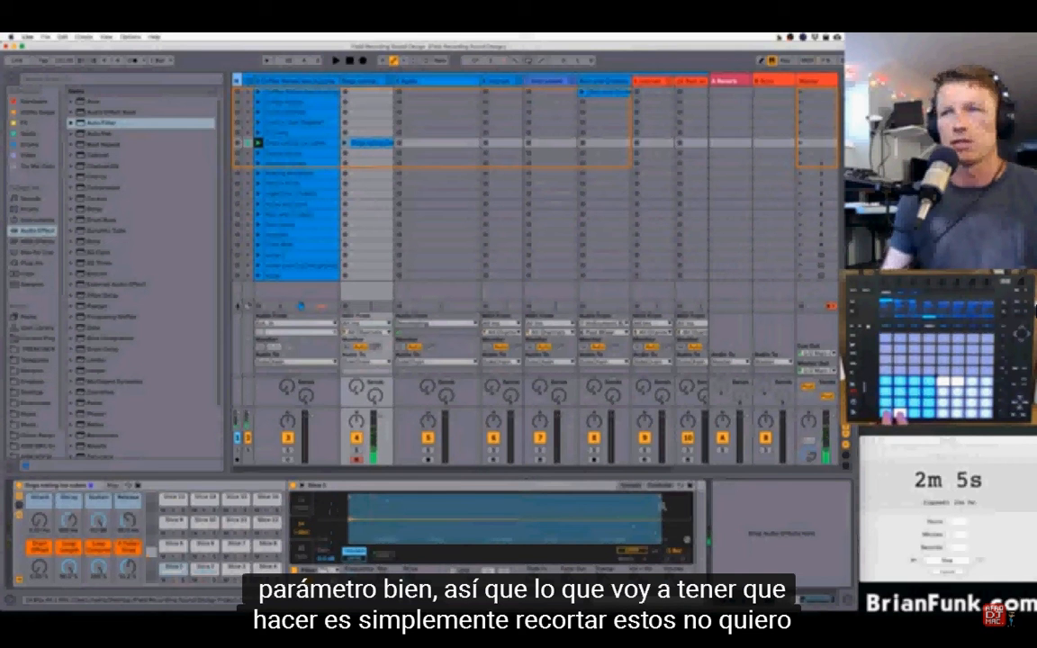
# - Adjust the sample end markers of several ice-cube slices so each Simpler plays only its wanted crunch
pyautogui.moveTo(659, 498); pyautogui.dragTo(374, 495)
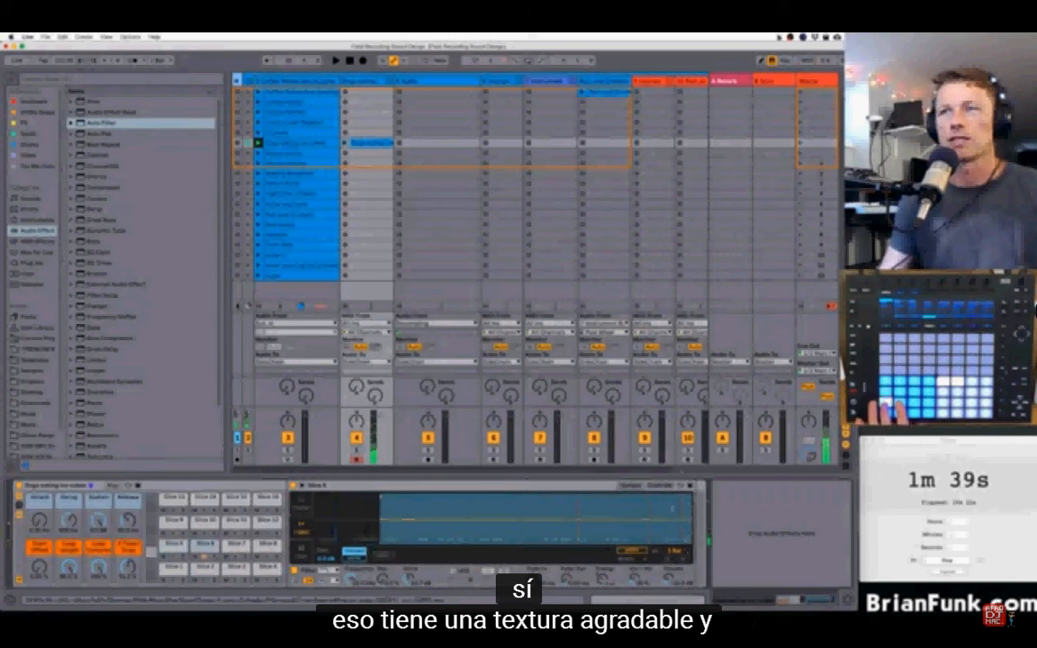
pyautogui.moveTo(661, 498); pyautogui.dragTo(396, 497)
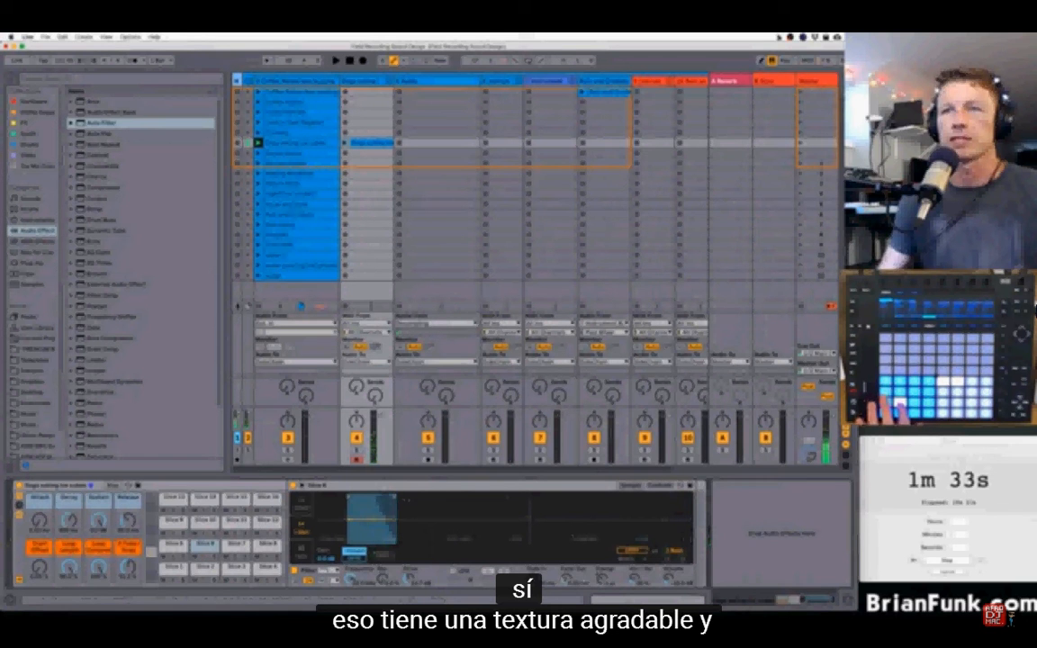
pyautogui.moveTo(396, 497); pyautogui.dragTo(543, 498)
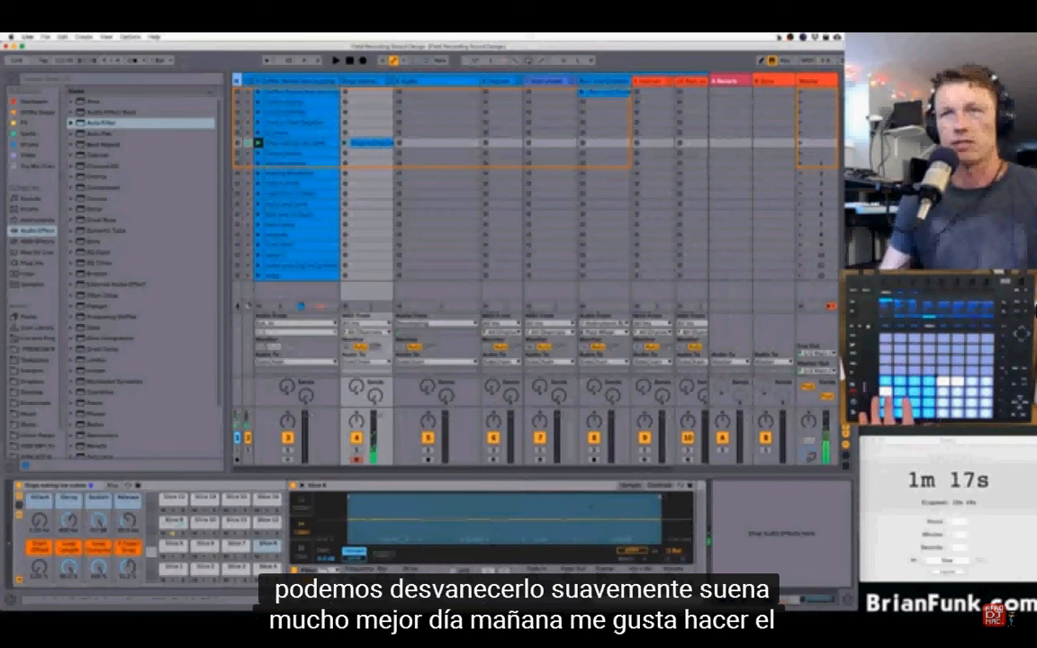
pyautogui.moveTo(661, 497); pyautogui.dragTo(393, 498)
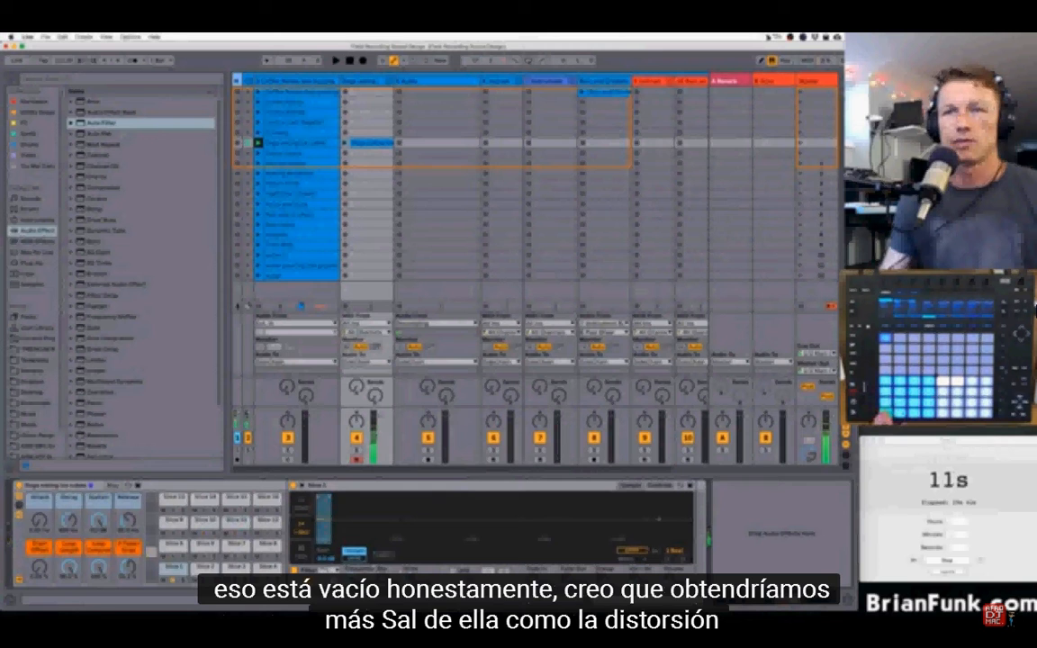
# - Copy Slice 1's filter drive value to all sibling Simplers in the Drum Rack
pyautogui.rightClick(410, 582)
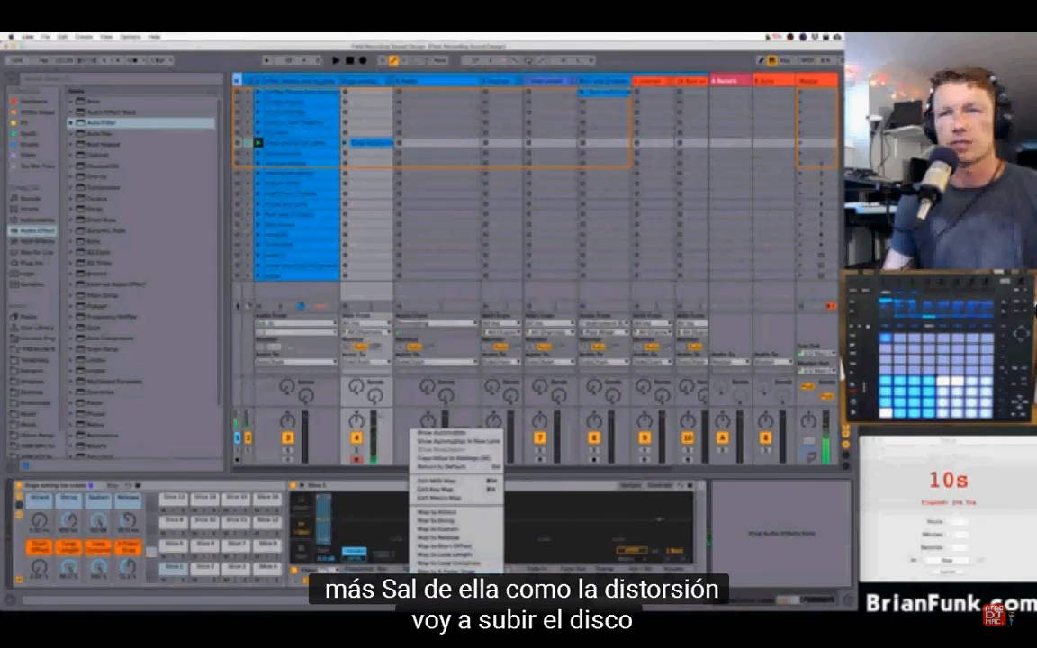
pyautogui.click(456, 460)
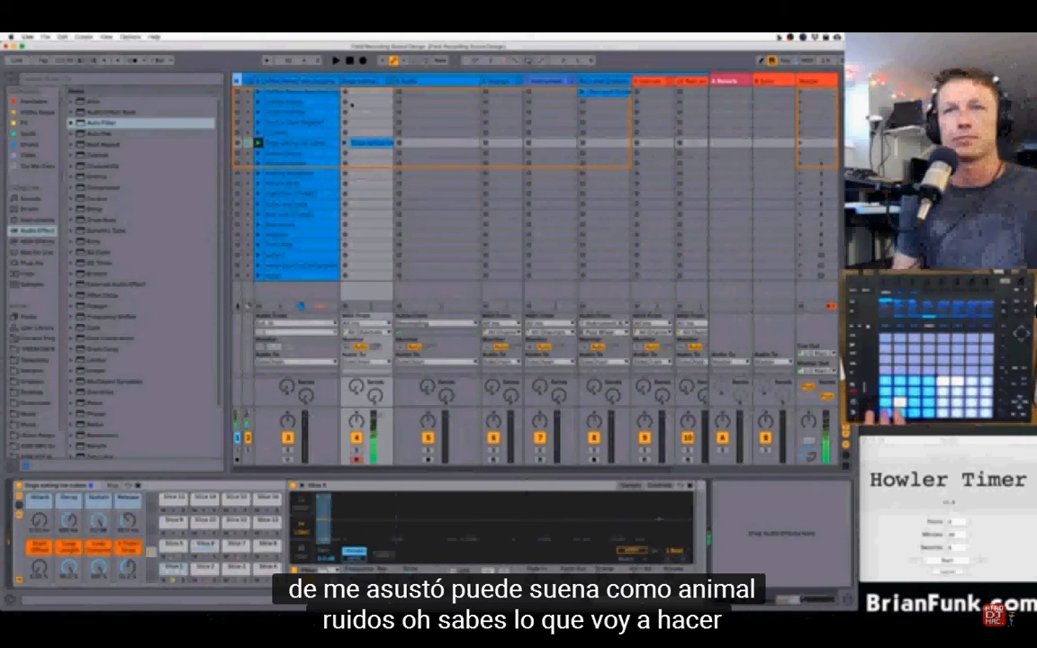
# - Switch to Howler Timer and start a new 5-minute countdown
pyautogui.click(954, 535)
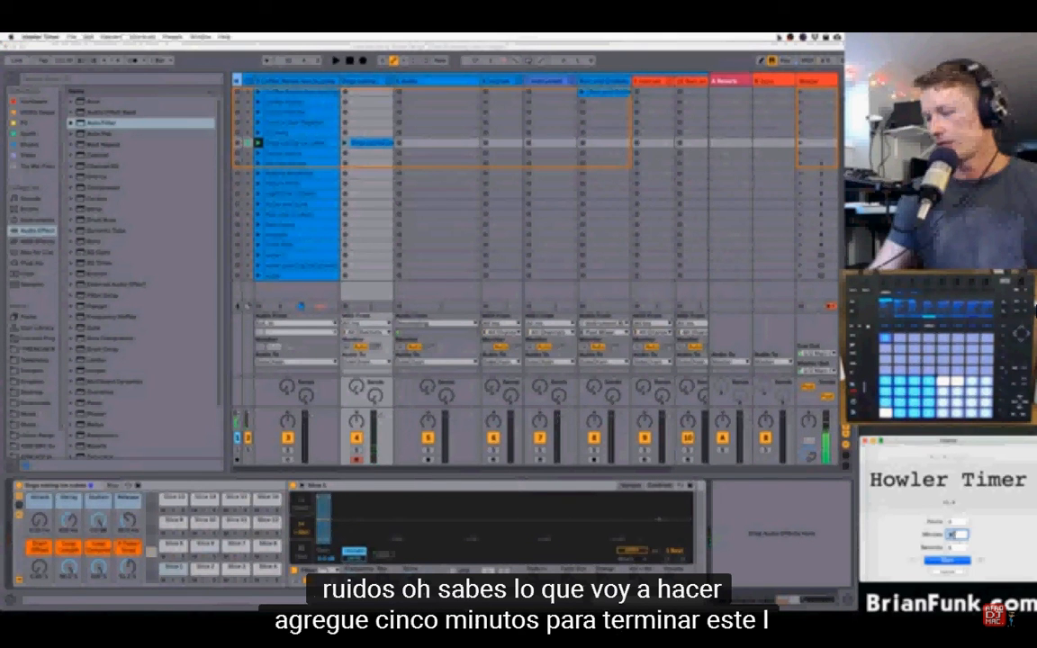
pyautogui.press('Return')
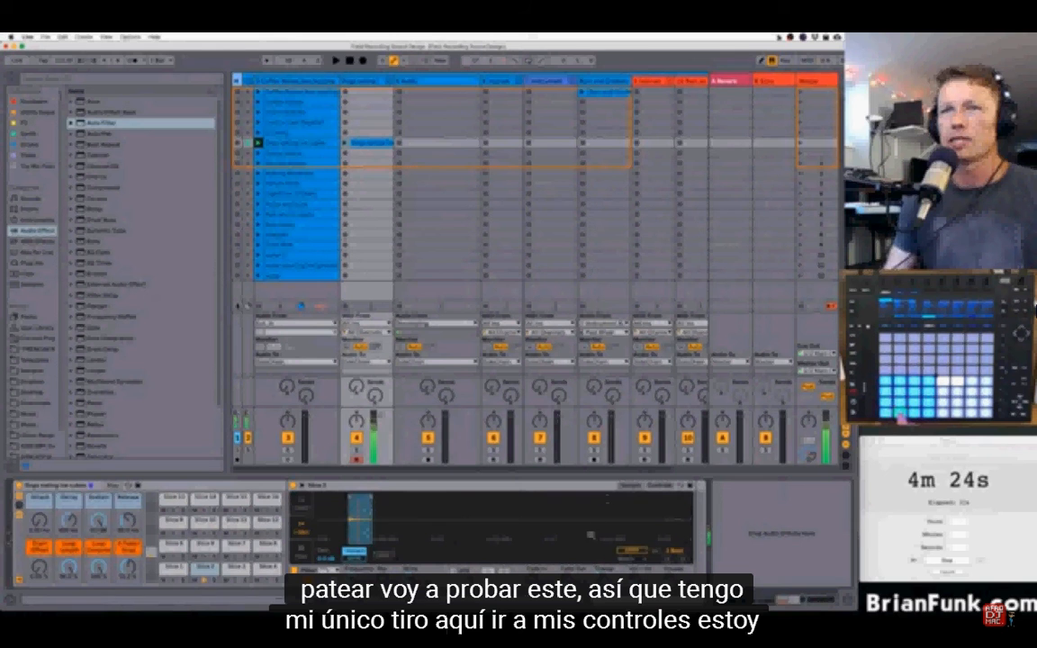
# - Enable the pitch and filter envelopes in Slice 2's Simpler and lower its filter cutoff to shape a kick
pyautogui.click(660, 485)
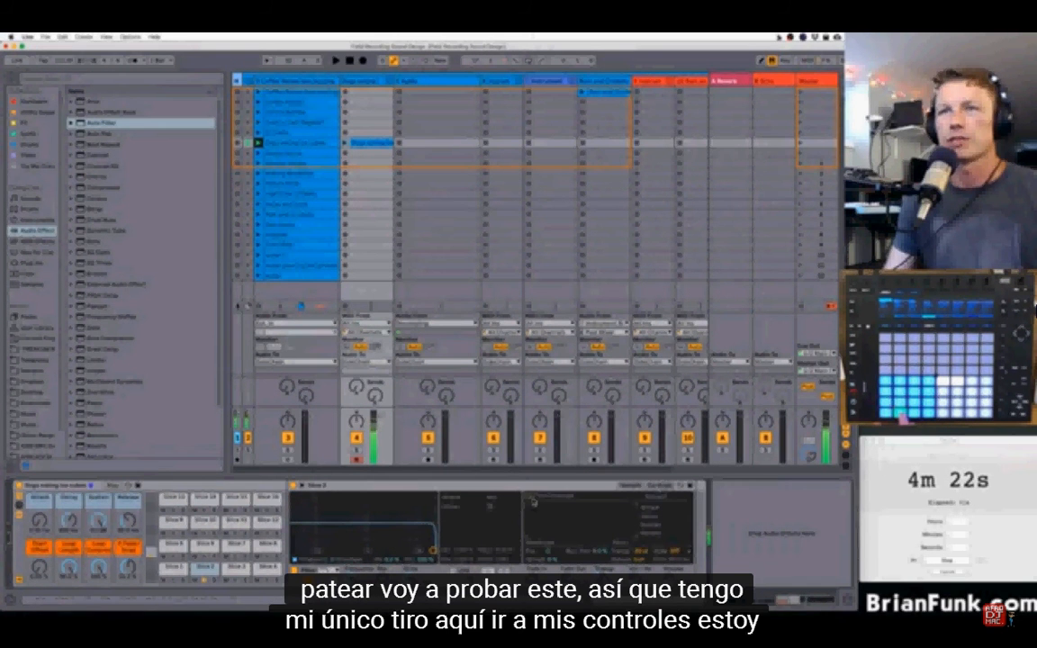
pyautogui.click(528, 495)
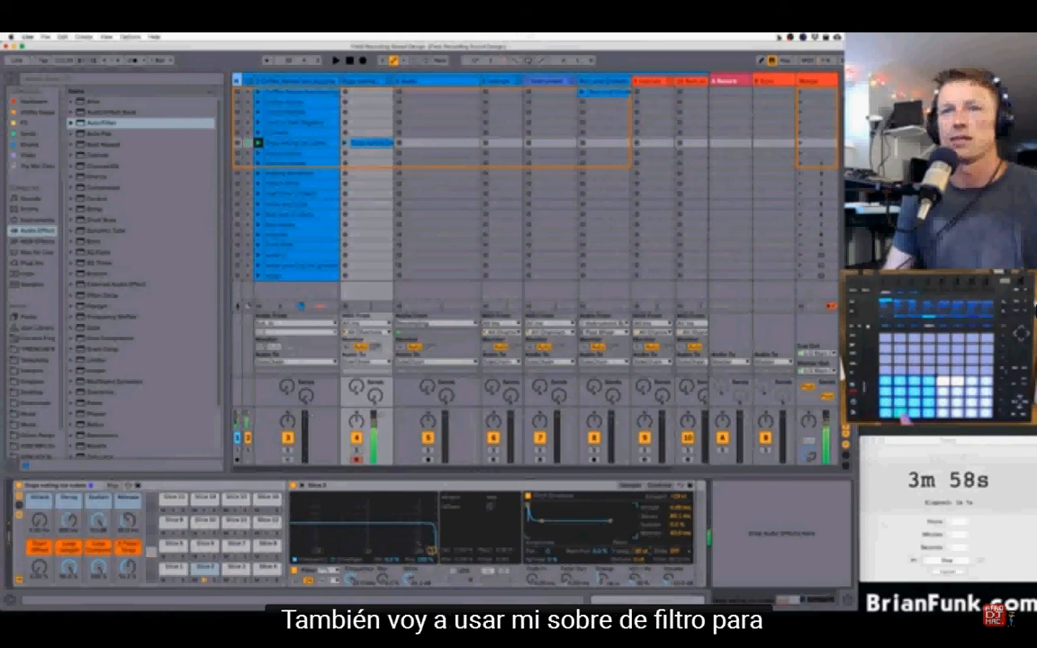
pyautogui.moveTo(433, 550); pyautogui.dragTo(348, 524)
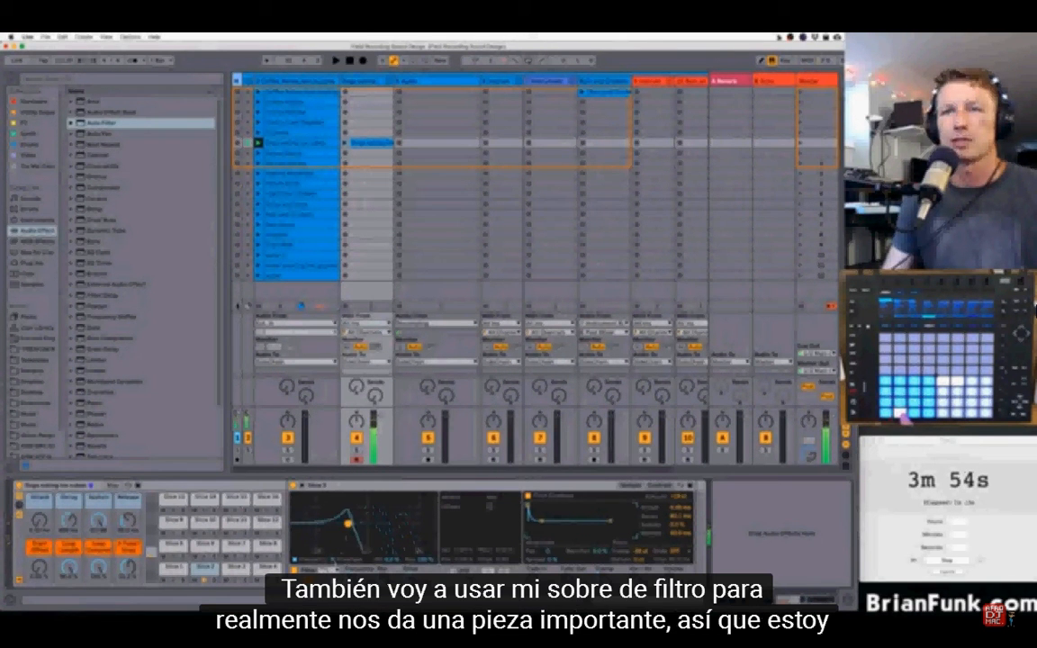
pyautogui.click(293, 494)
pyautogui.click(296, 497)
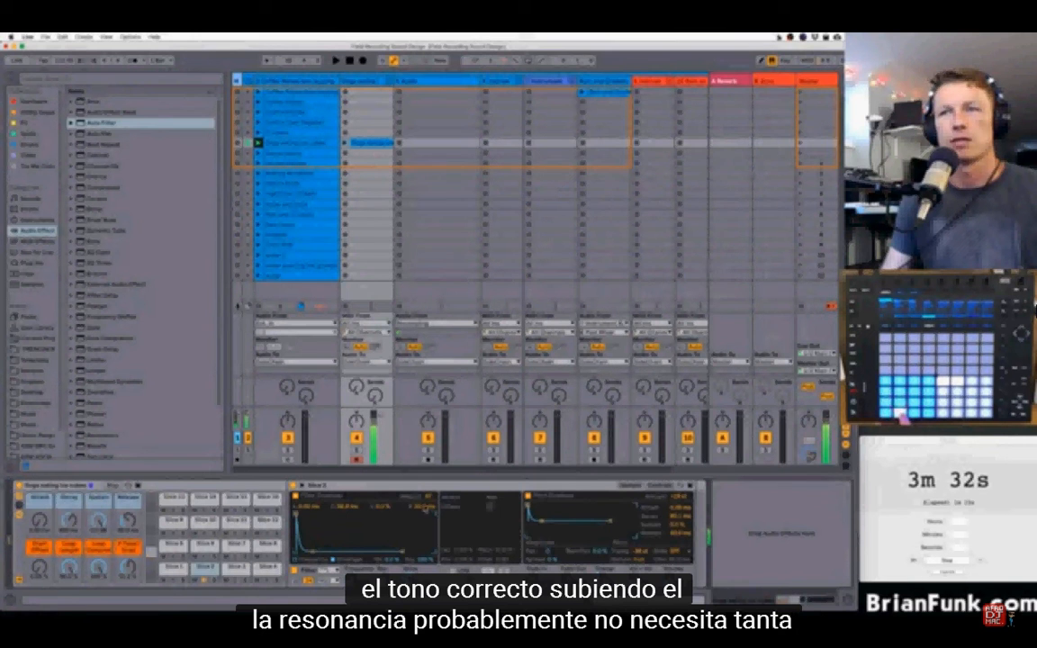
# - Readjust the sample region and fade of Slice 2's kick sample, then return to the Simpler controls
pyautogui.click(630, 485)
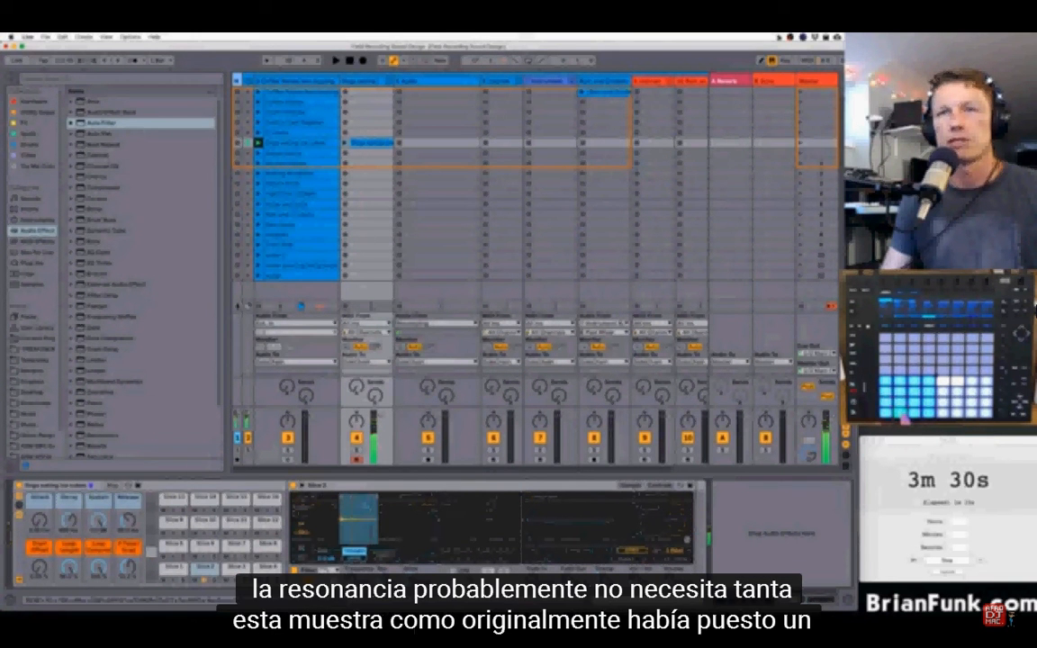
pyautogui.moveTo(362, 511)
pyautogui.mouseDown()
pyautogui.moveTo(362, 531)
pyautogui.moveTo(337, 498)
pyautogui.moveTo(354, 498)
pyautogui.mouseUp()
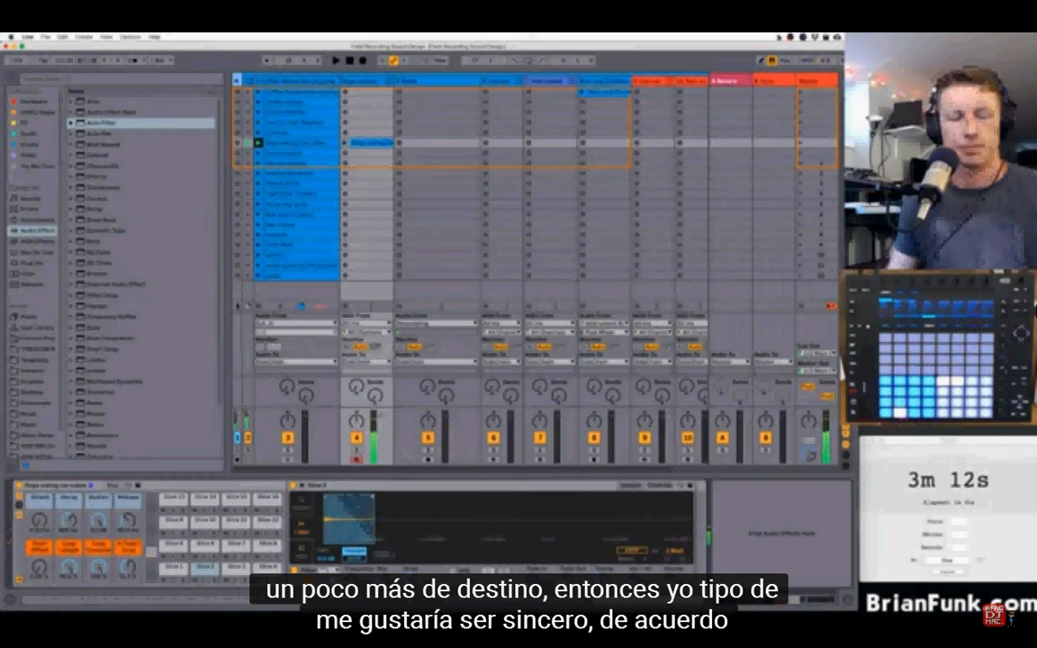
pyautogui.click(659, 486)
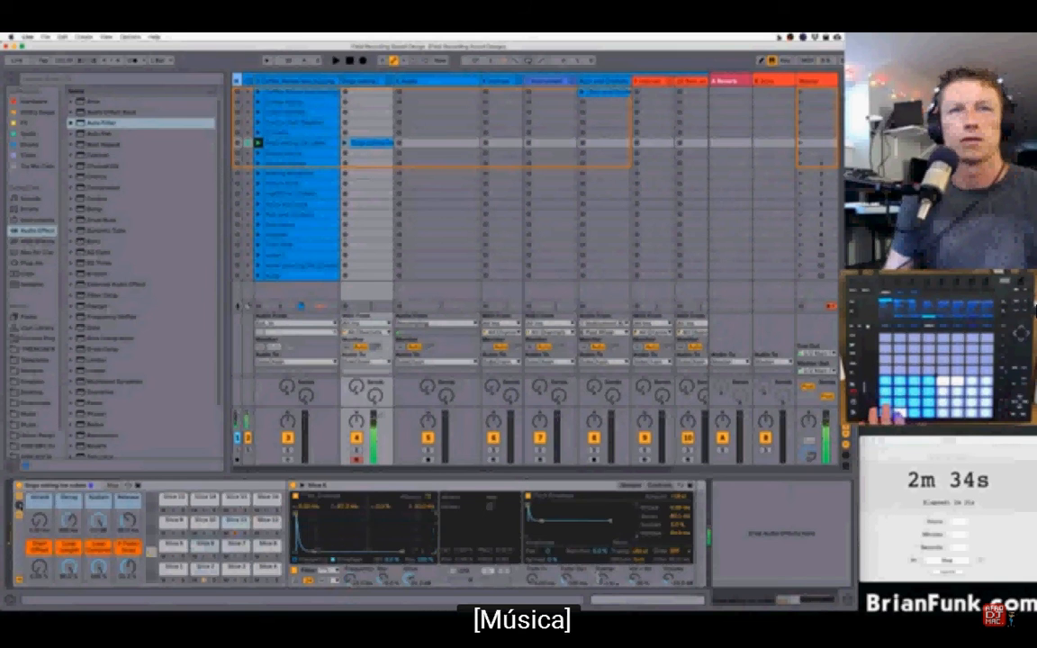
# - Set the choke group of all slice chains in the Drum Rack to None and hide the chain list
pyautogui.click(19, 553)
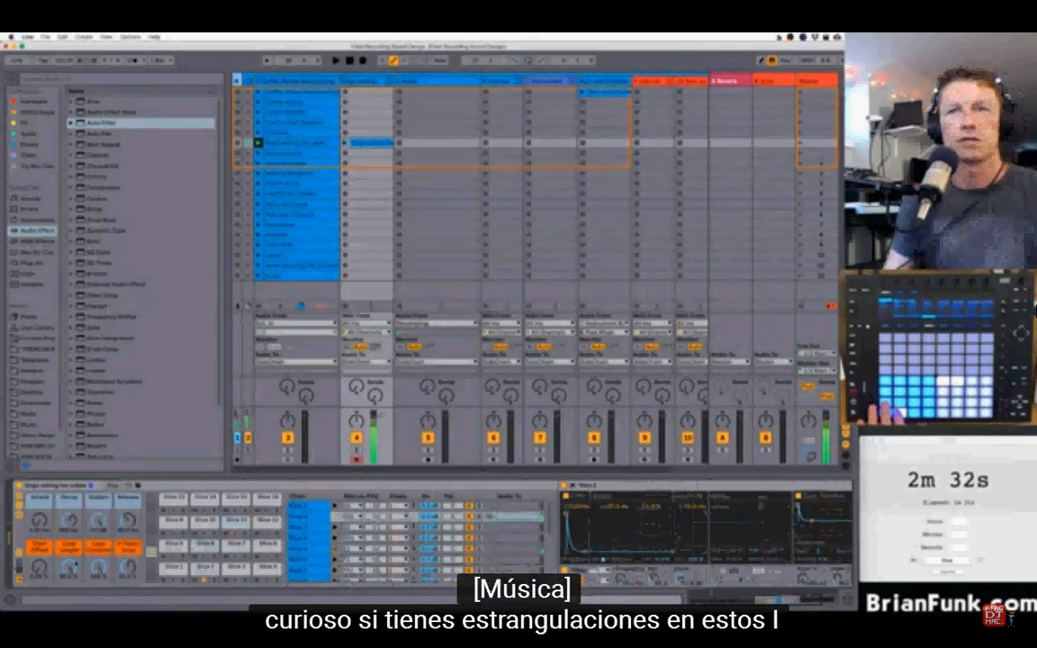
pyautogui.click(313, 517)
pyautogui.press('super+a')
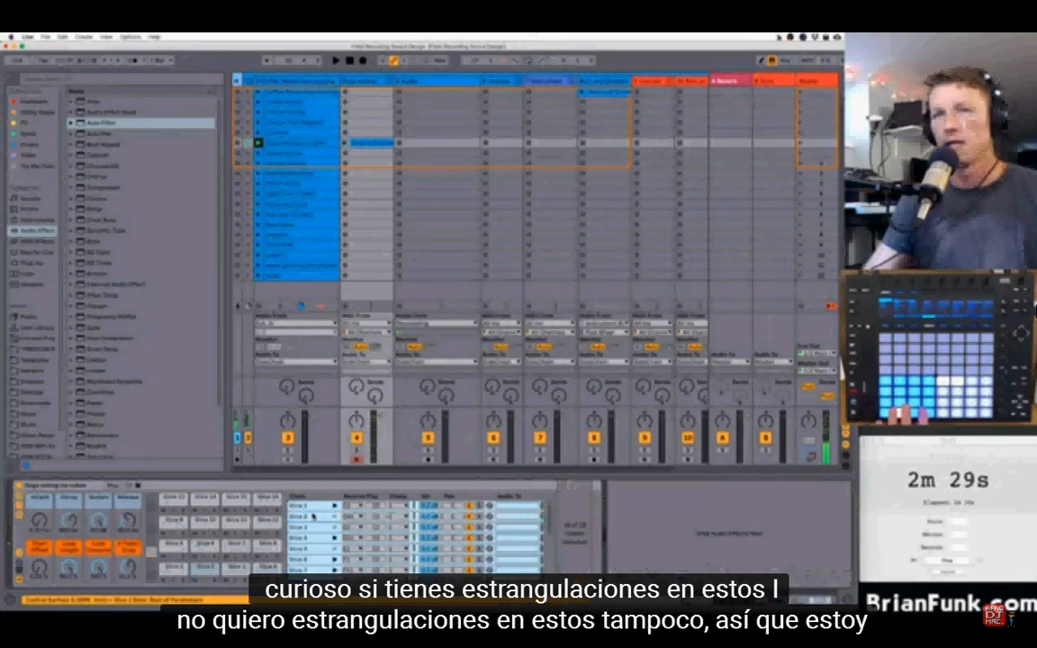
pyautogui.click(399, 506)
pyautogui.click(397, 363)
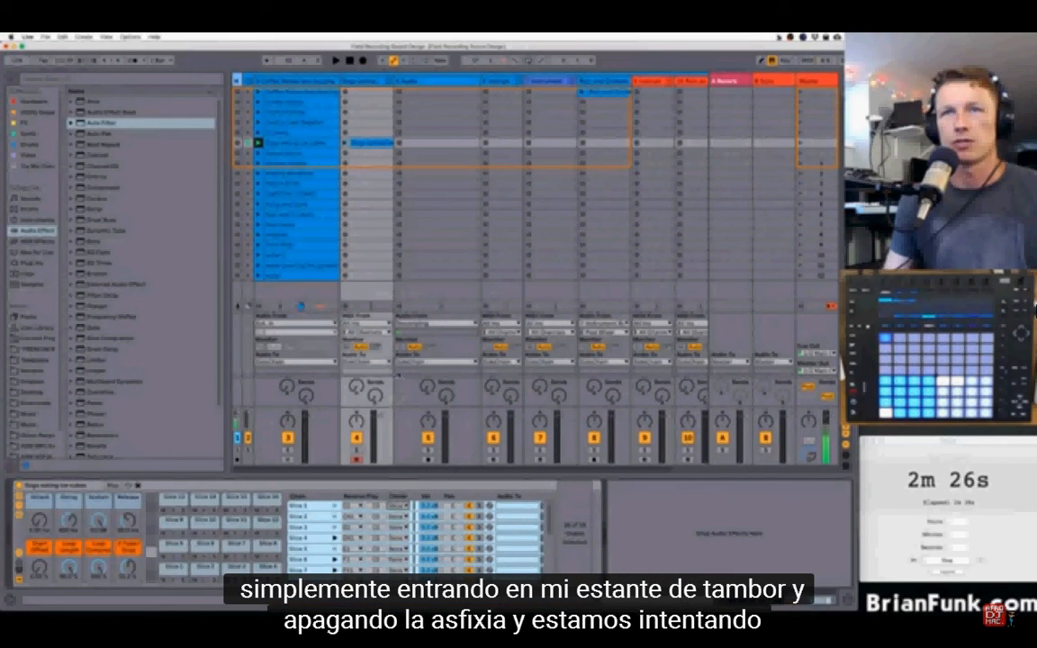
pyautogui.click(20, 552)
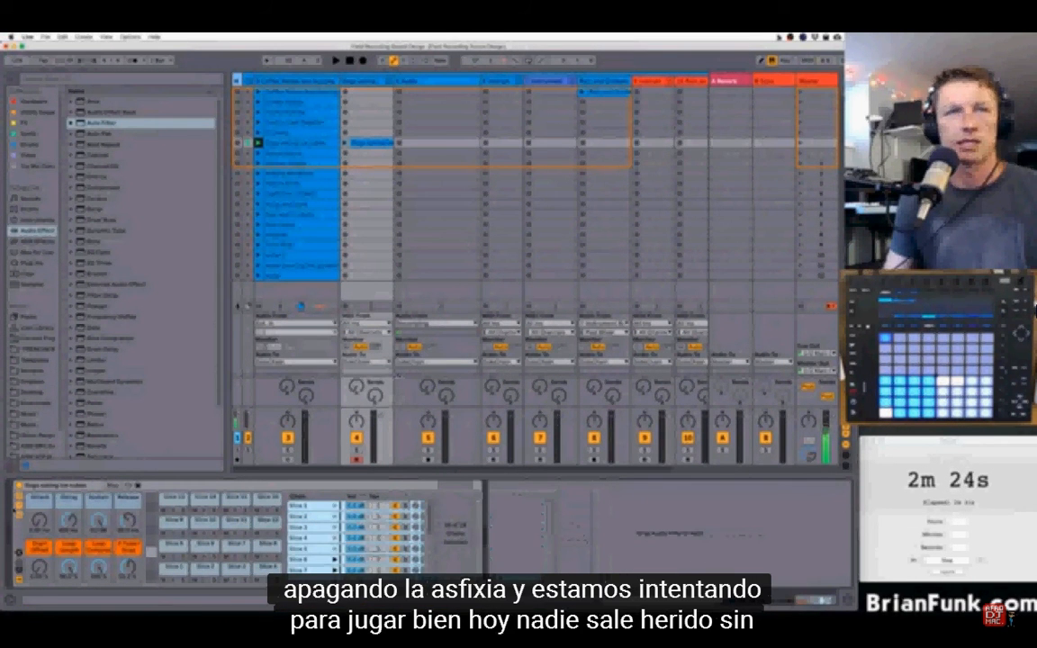
pyautogui.click(20, 506)
pyautogui.click(19, 516)
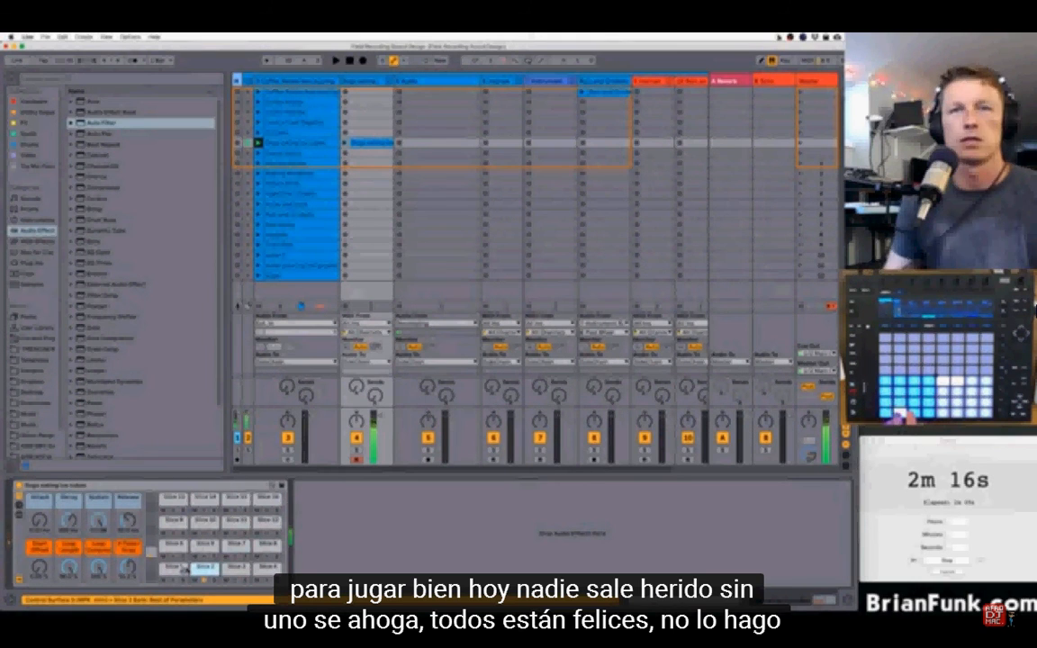
# - Move the Slice 2 kick to the Drum Rack's first pad and copy Slice 10's filter drive to its siblings
pyautogui.click(207, 569)
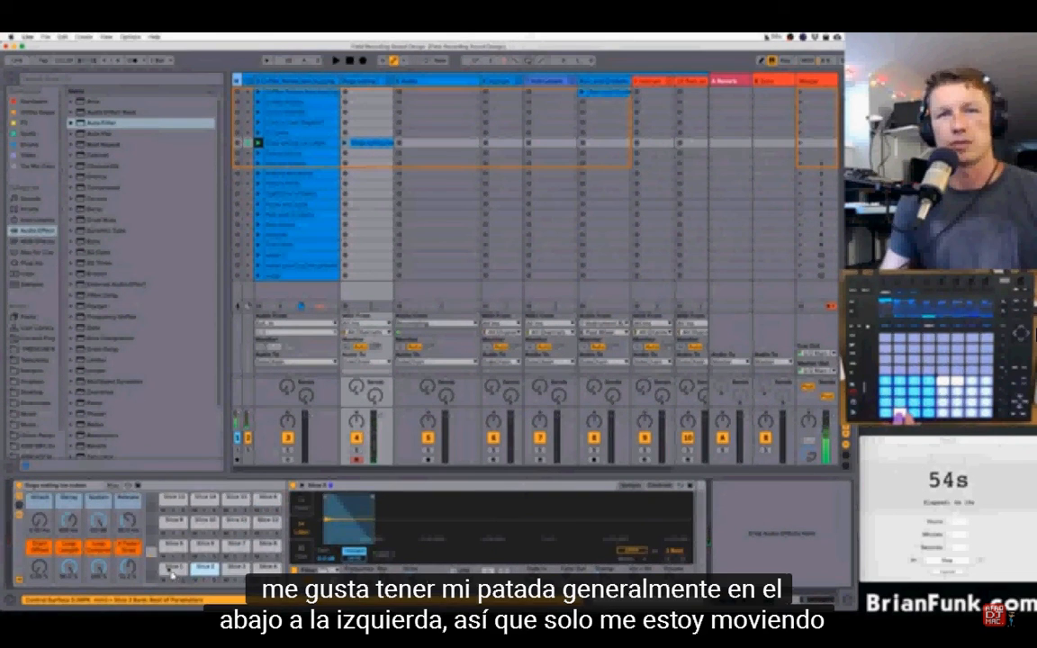
pyautogui.click(171, 572)
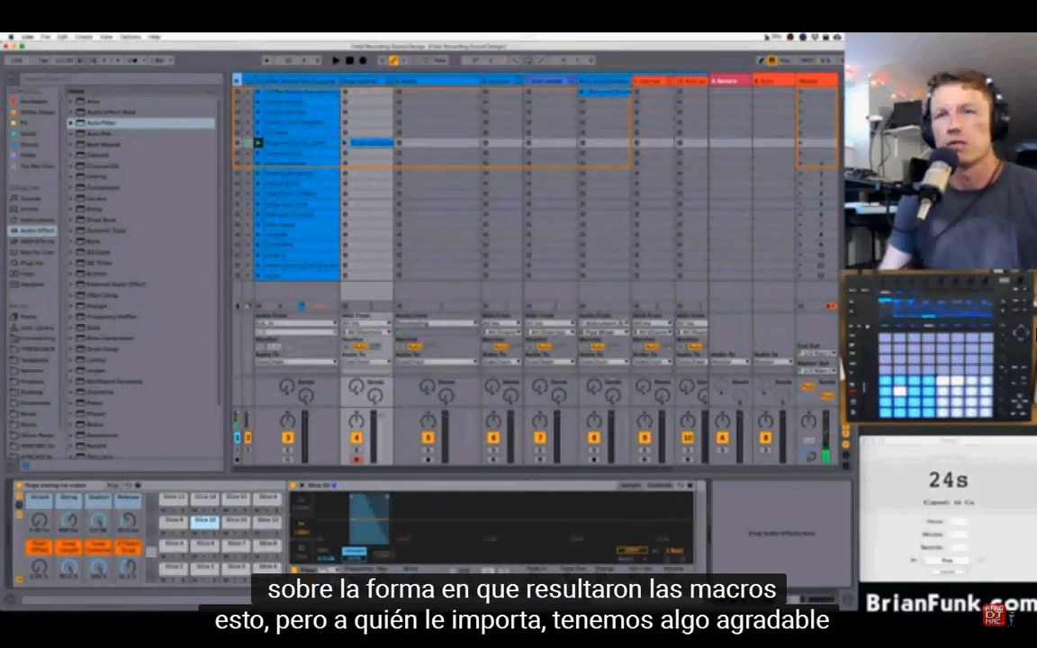
pyautogui.rightClick(409, 582)
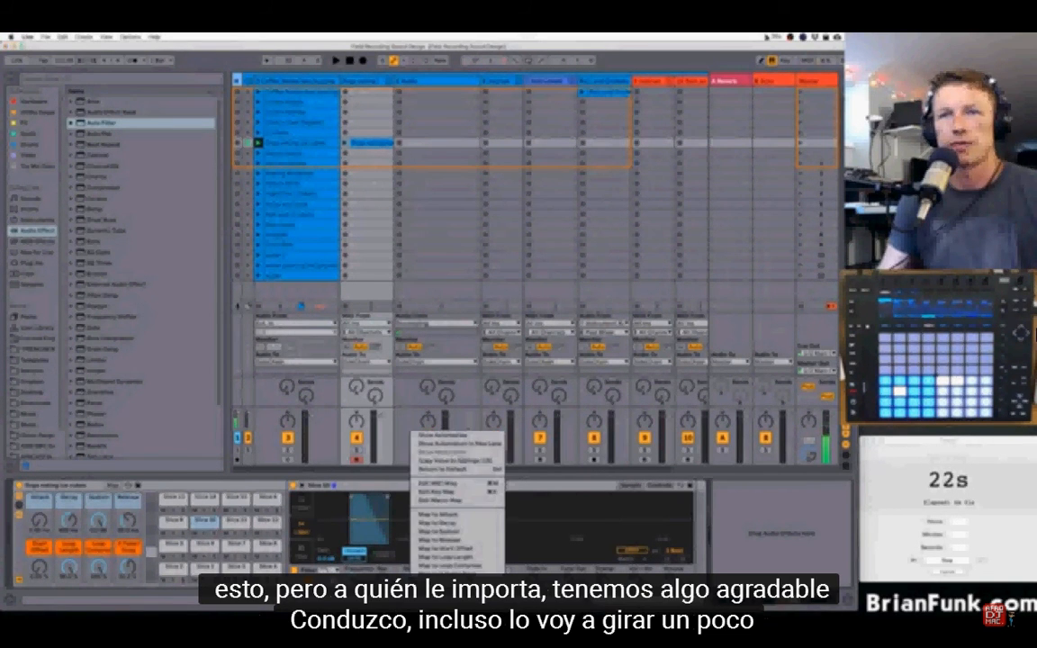
pyautogui.click(432, 463)
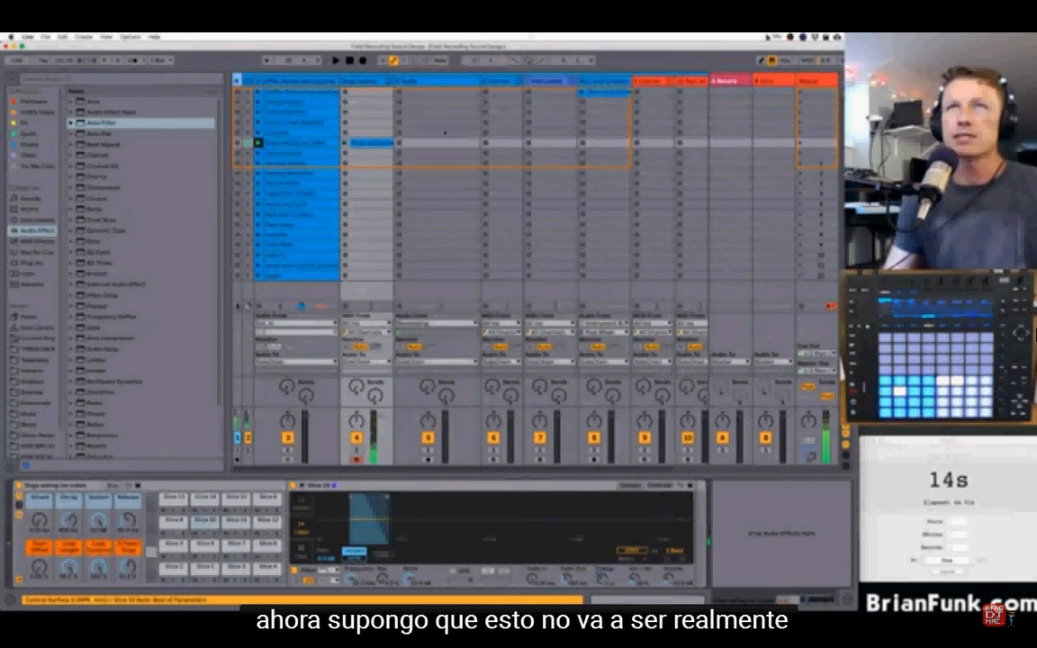
# - Colour the ice-cube drum track red and move it after the other red instrument tracks
pyautogui.rightClick(375, 82)
pyautogui.click(349, 212)
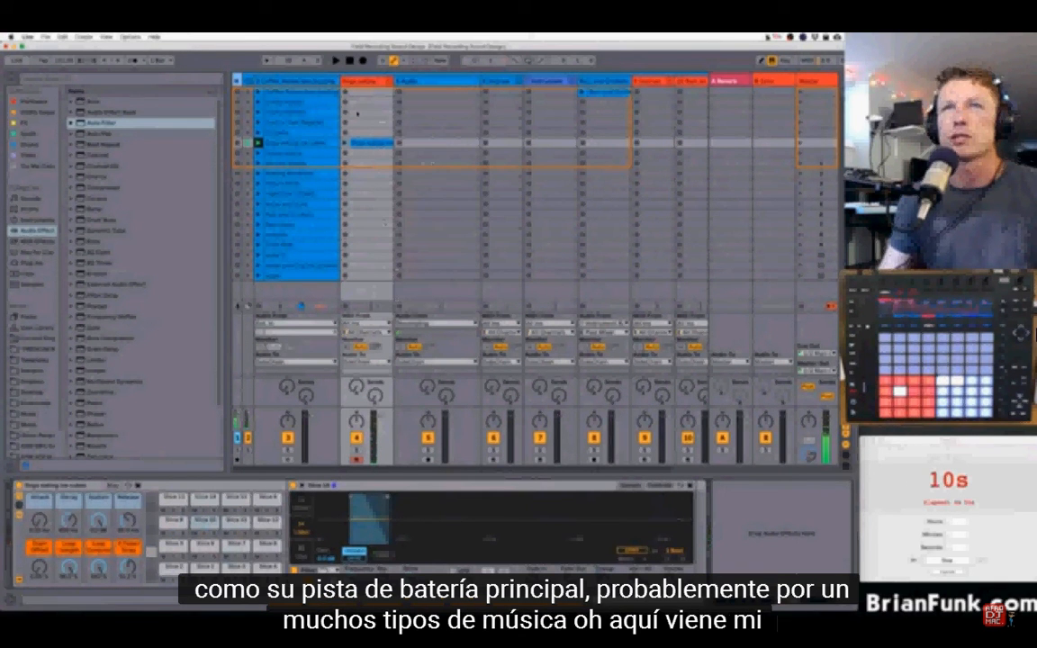
pyautogui.click(362, 82)
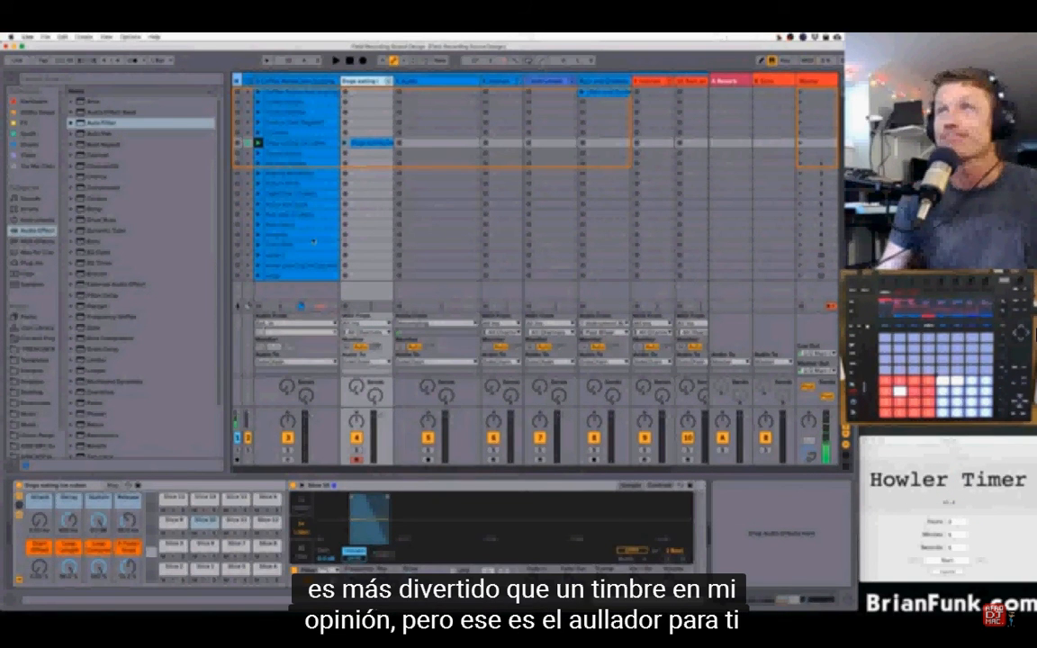
pyautogui.hscroll(3, 677, 112)
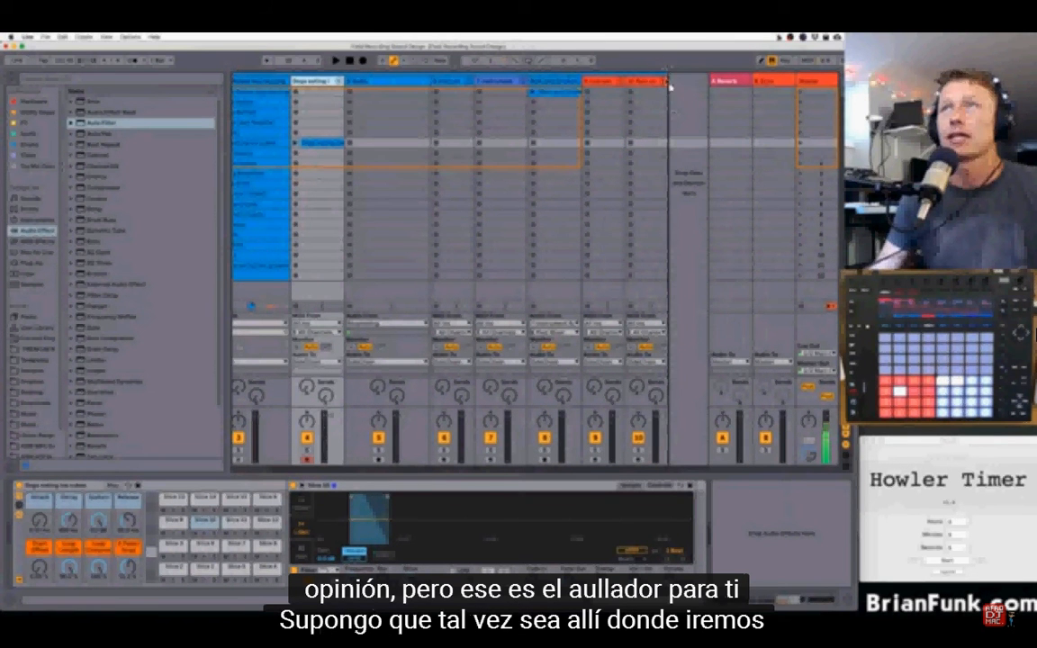
pyautogui.moveTo(609, 82); pyautogui.dragTo(606, 83)
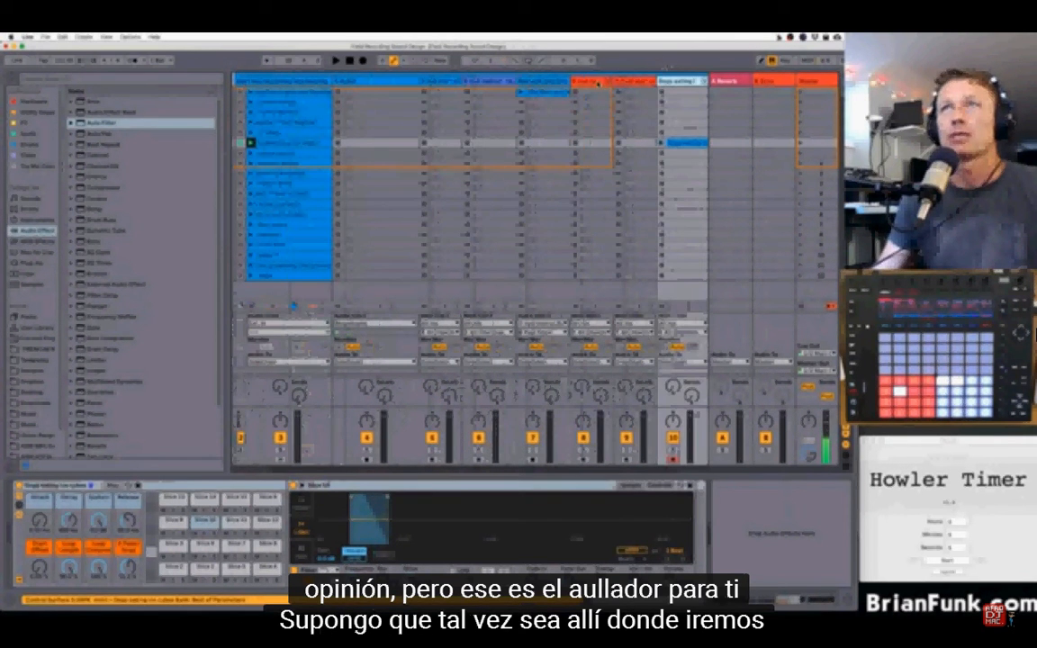
# - Show the devices inside the cash-register Instrument Rack and duplicate its track
pyautogui.click(598, 82)
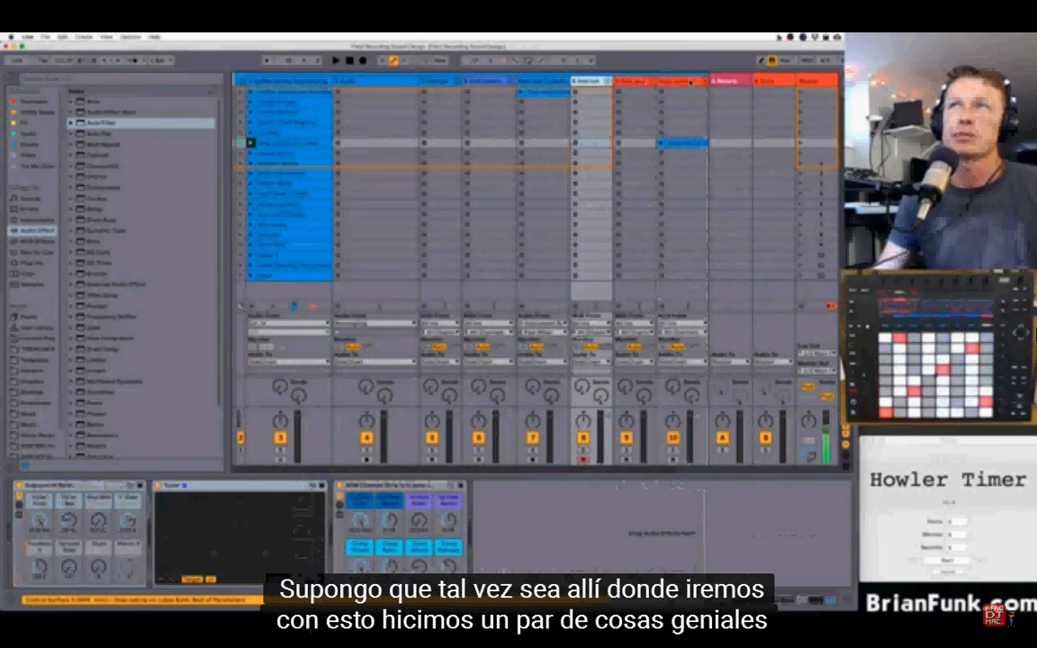
pyautogui.click(690, 82)
pyautogui.click(589, 82)
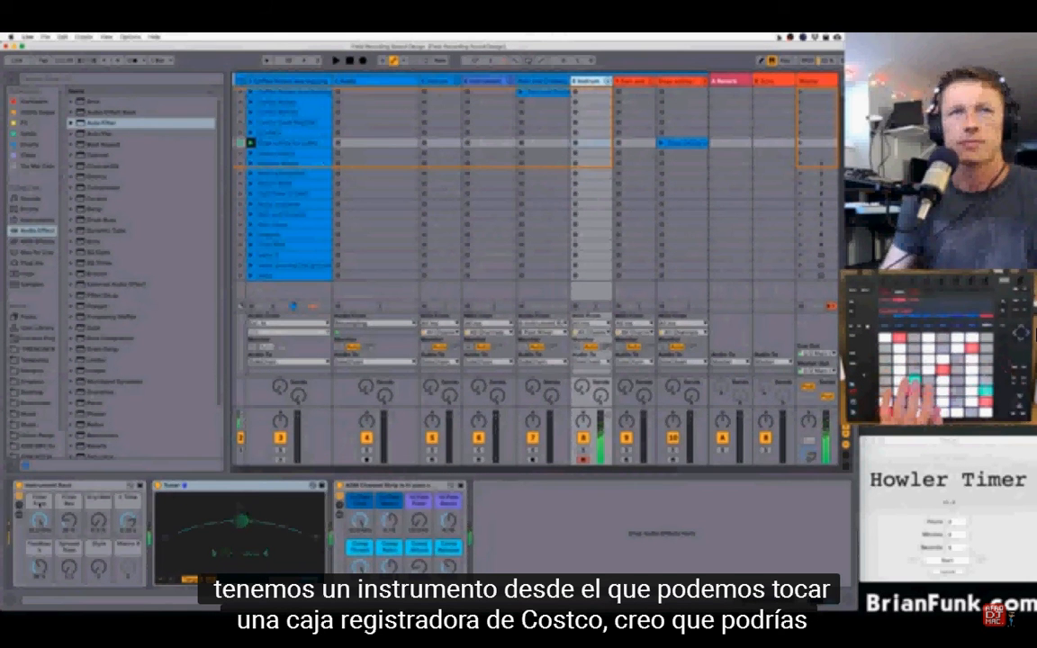
pyautogui.click(19, 515)
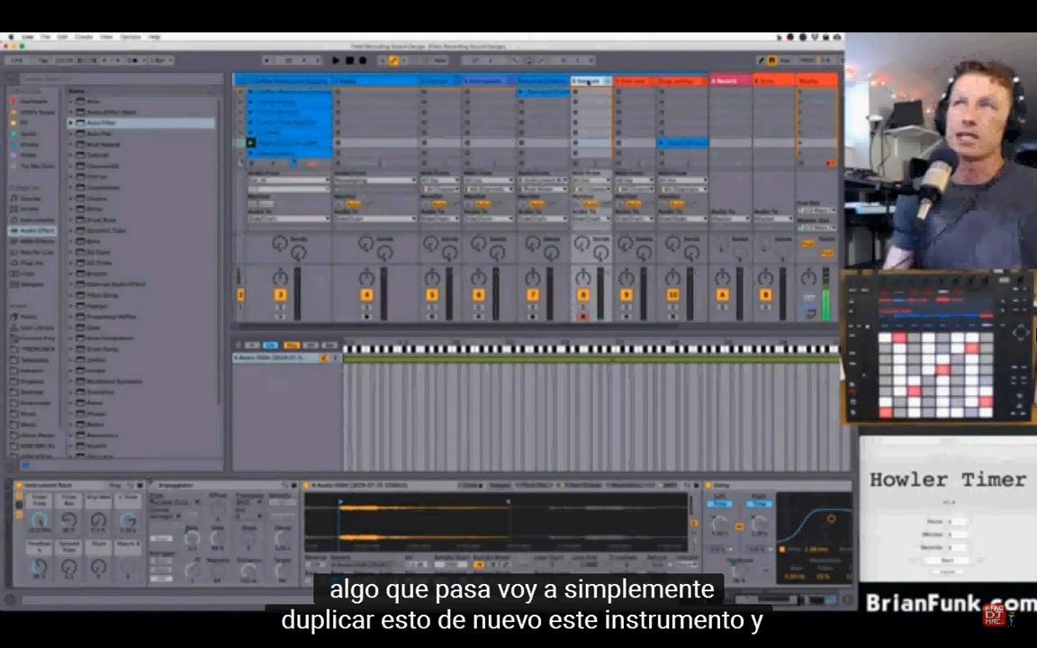
pyautogui.press('super+d')
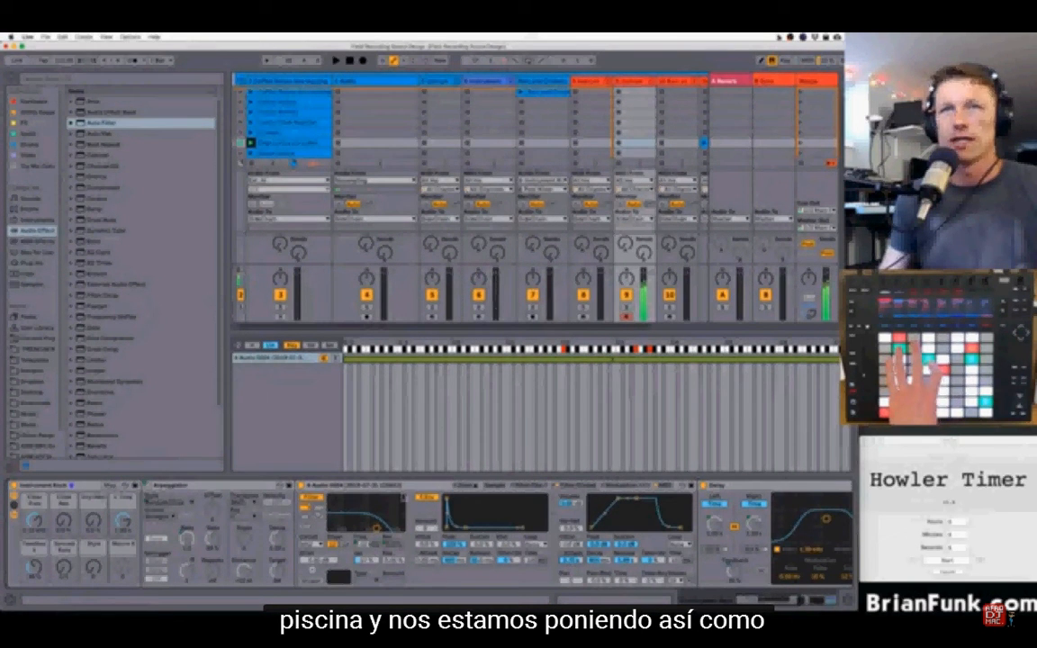
# - Show the sample in the duplicated track's Sampler and delete the Arpeggiator in front of it
pyautogui.click(502, 486)
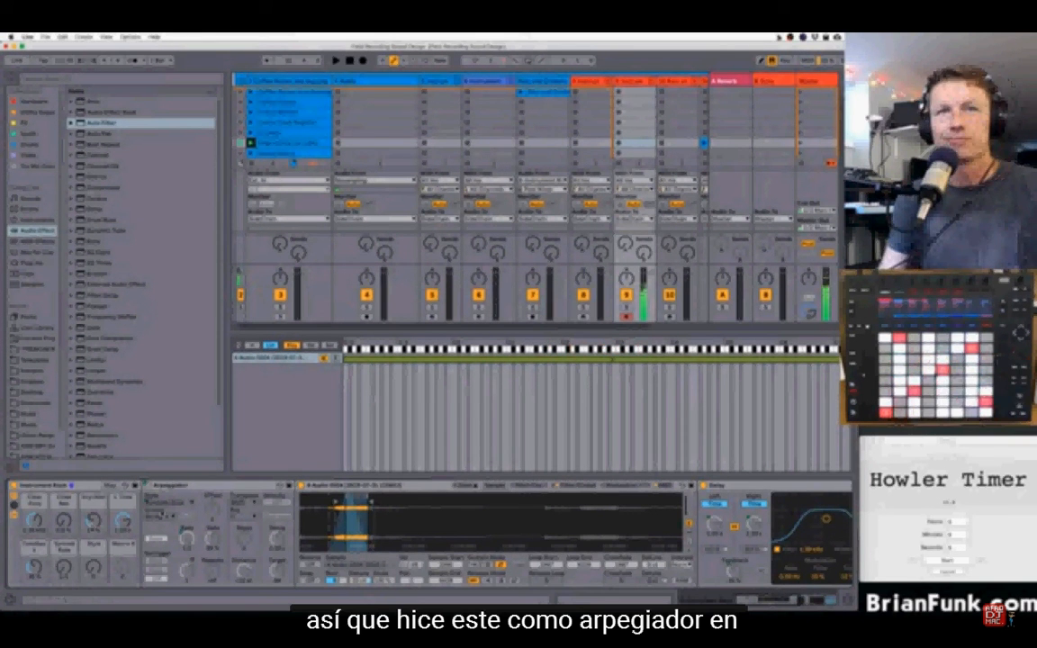
pyautogui.click(216, 488)
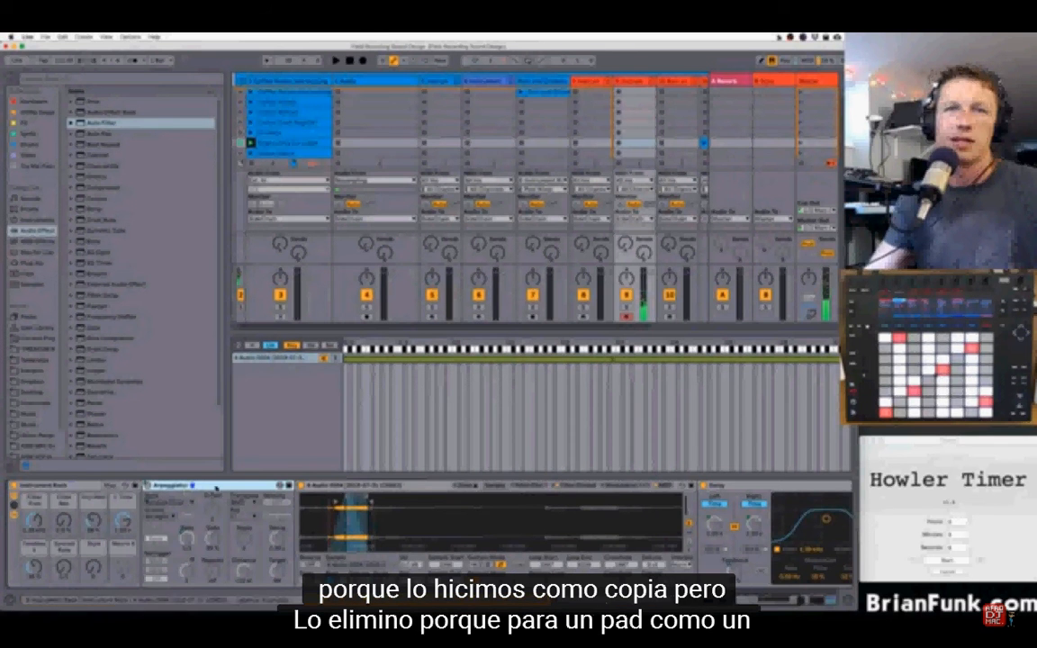
pyautogui.press('Delete')
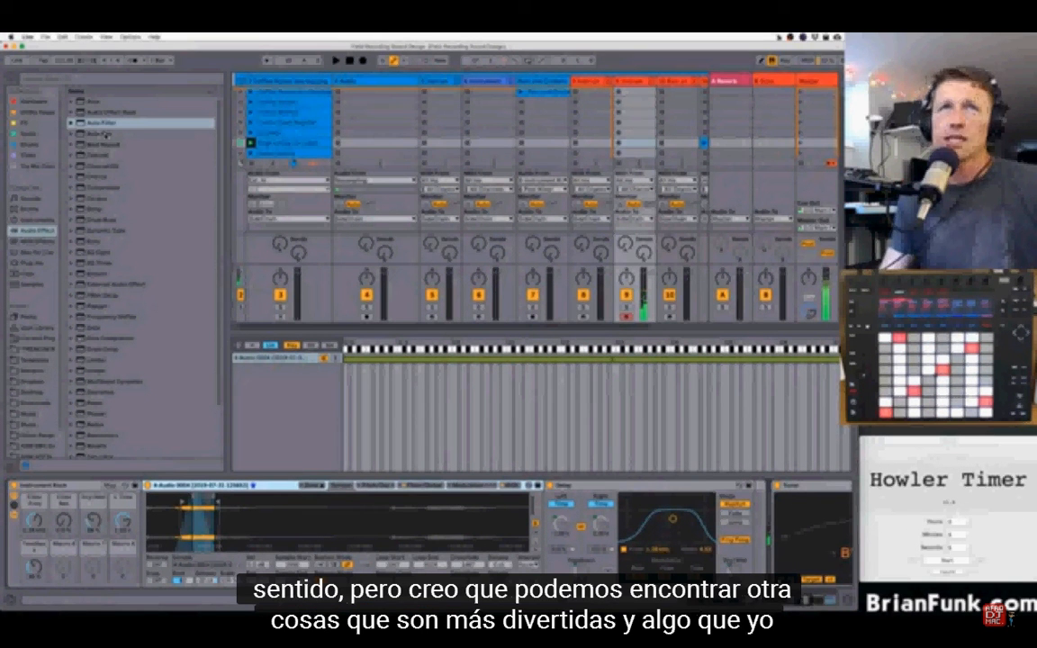
# - Add an Auto Pan after the Delay, raise its amount, and lower its phase so both channels pulse together as a tremolo
pyautogui.click(103, 133)
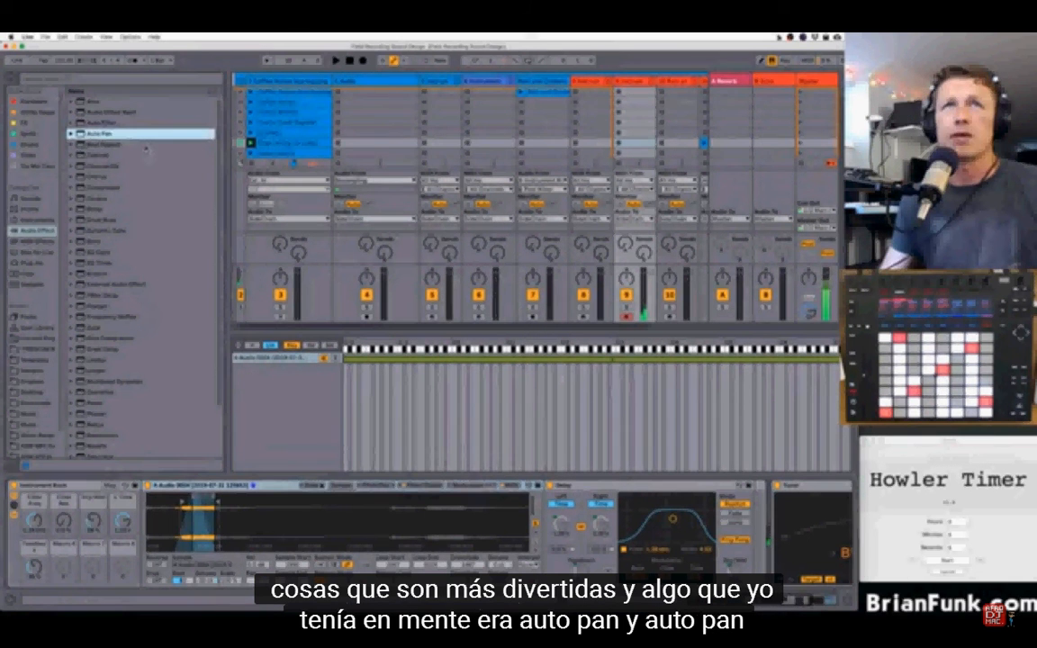
pyautogui.moveTo(542, 456); pyautogui.dragTo(721, 527)
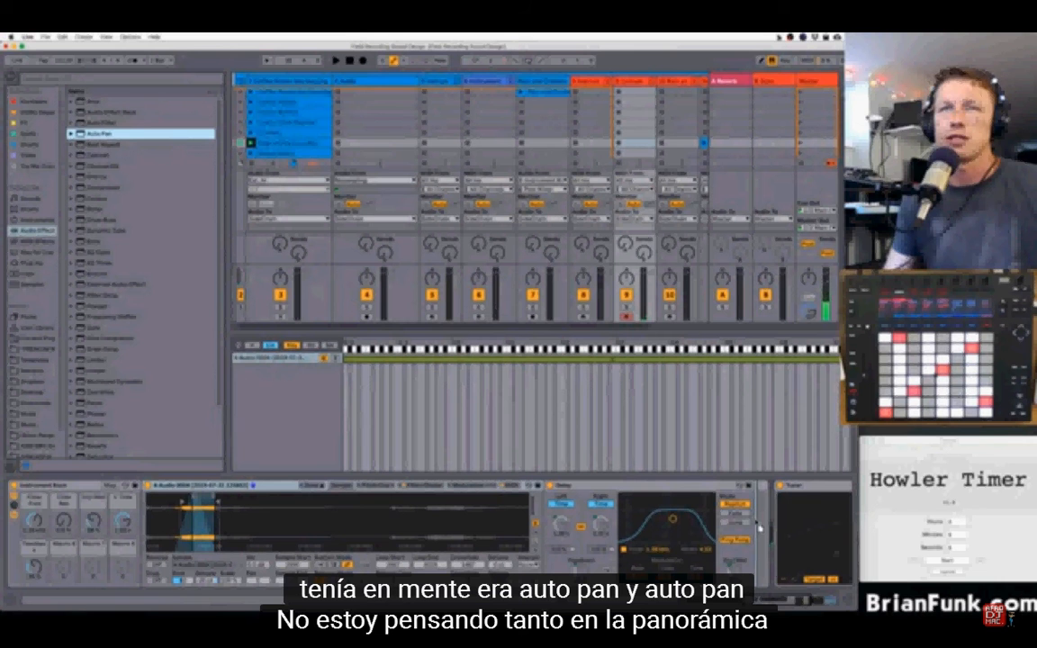
pyautogui.moveTo(755, 519); pyautogui.dragTo(756, 520)
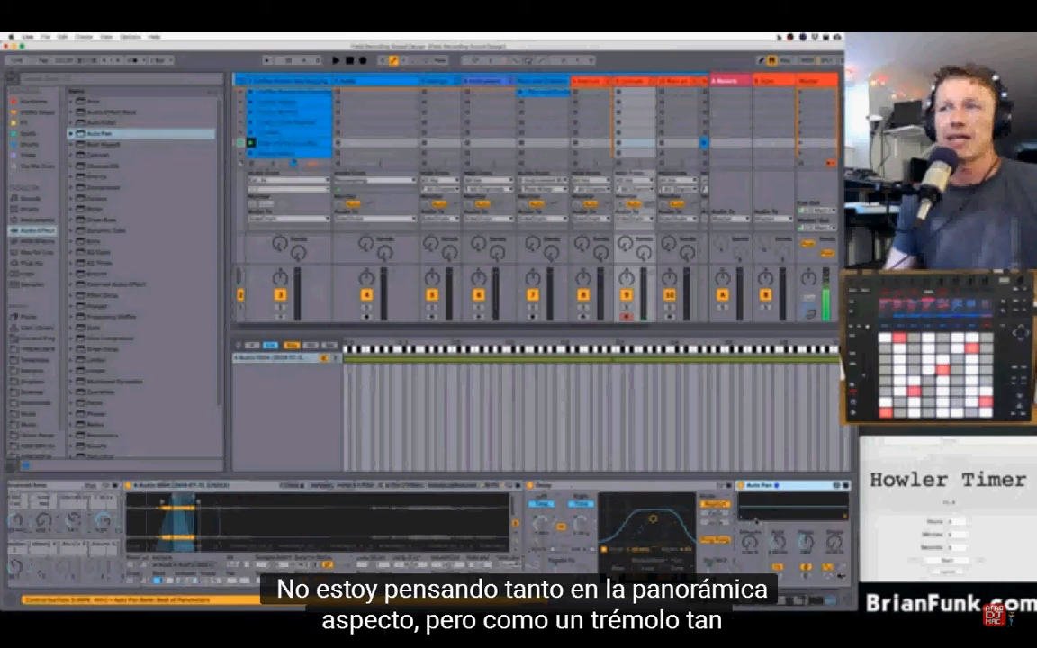
pyautogui.hscroll(5, 756, 521)
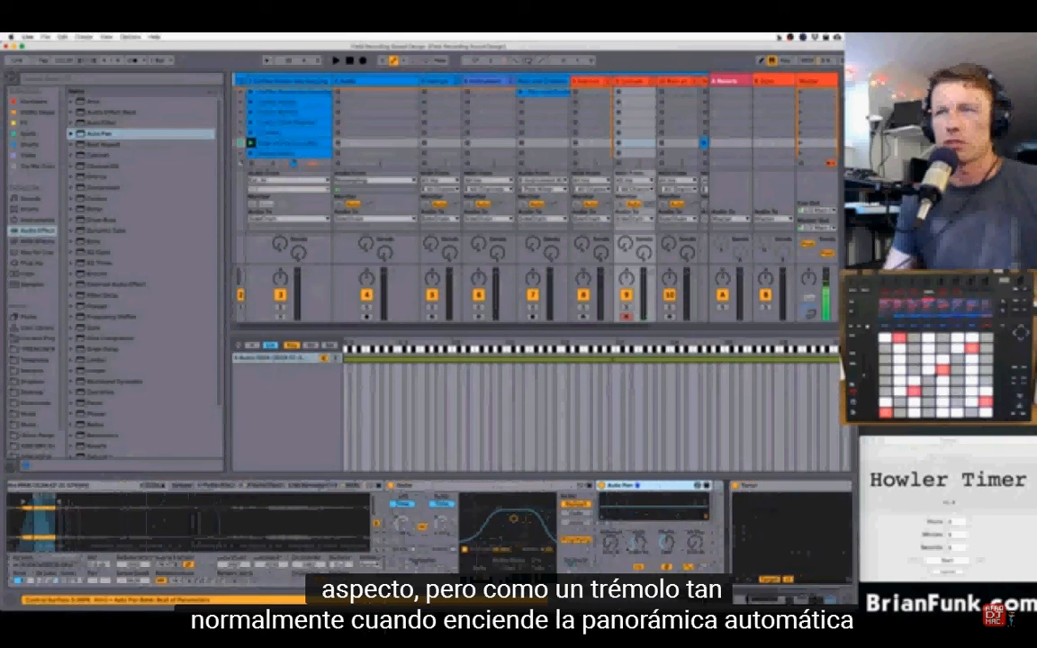
pyautogui.moveTo(612, 542); pyautogui.dragTo(613, 509)
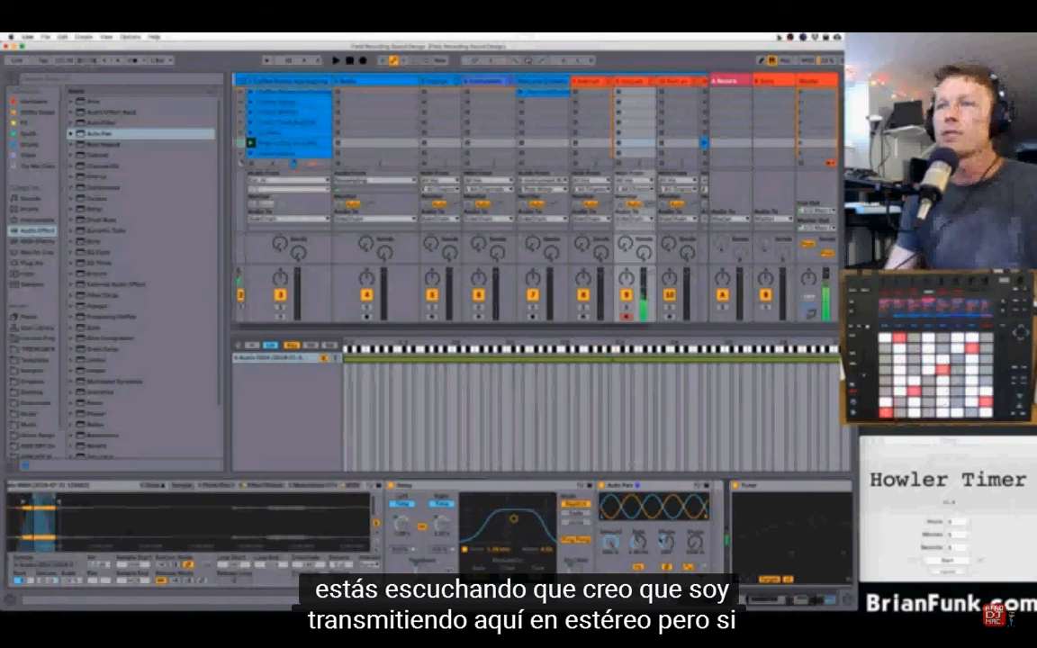
pyautogui.moveTo(665, 542); pyautogui.dragTo(665, 590)
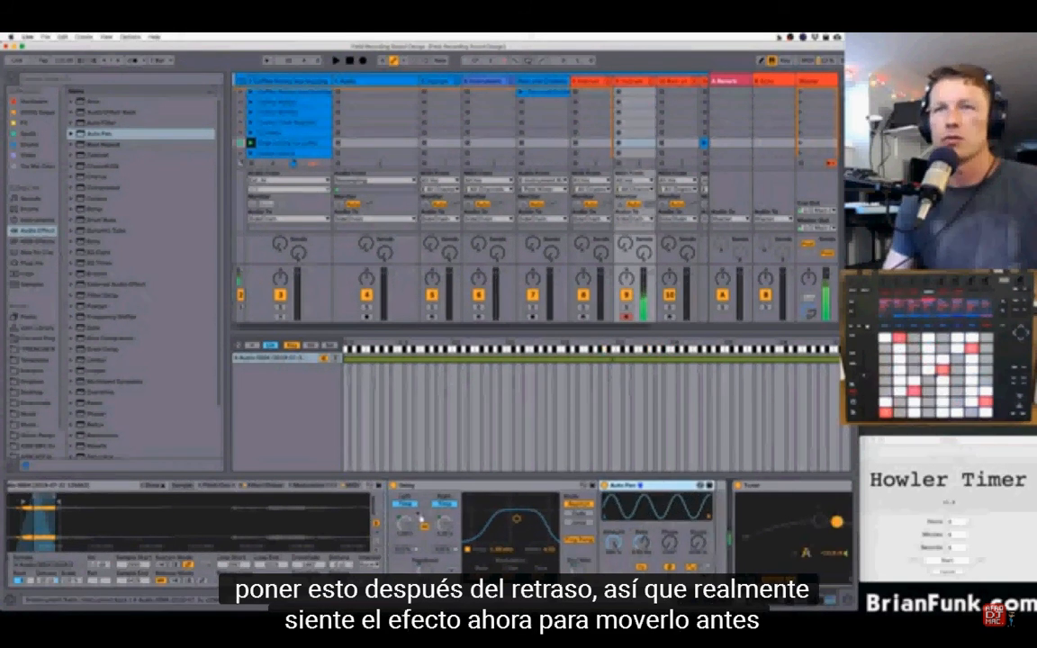
# - Try the Auto Pan ahead of the Delay, return it behind the Delay, and increase its Shape for a more pronounced pulse
pyautogui.moveTo(623, 485); pyautogui.dragTo(396, 504)
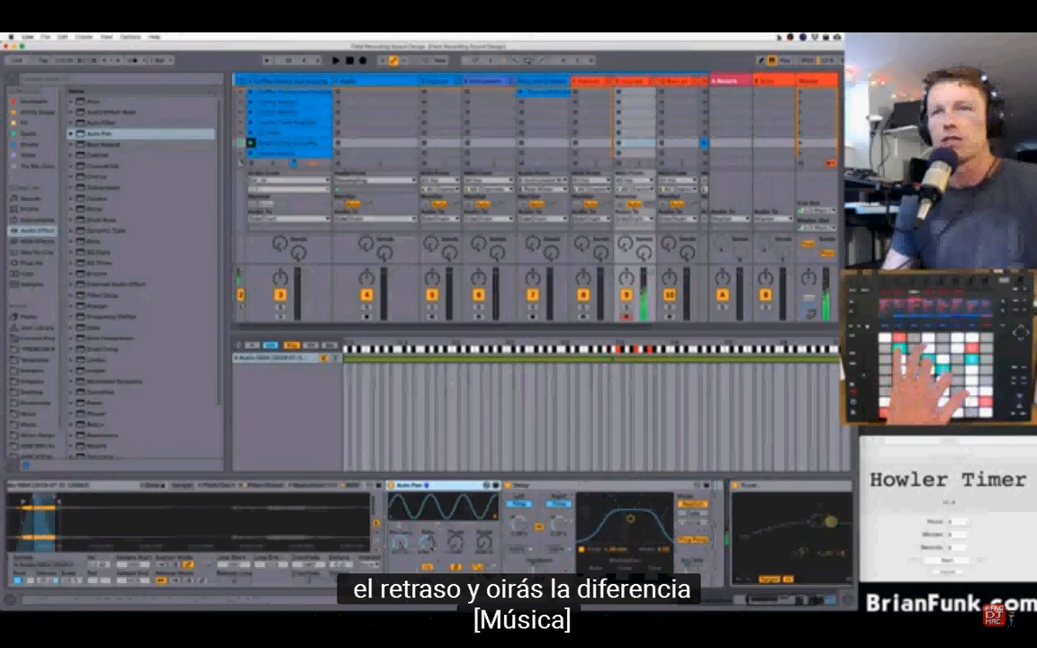
pyautogui.moveTo(414, 485); pyautogui.dragTo(706, 506)
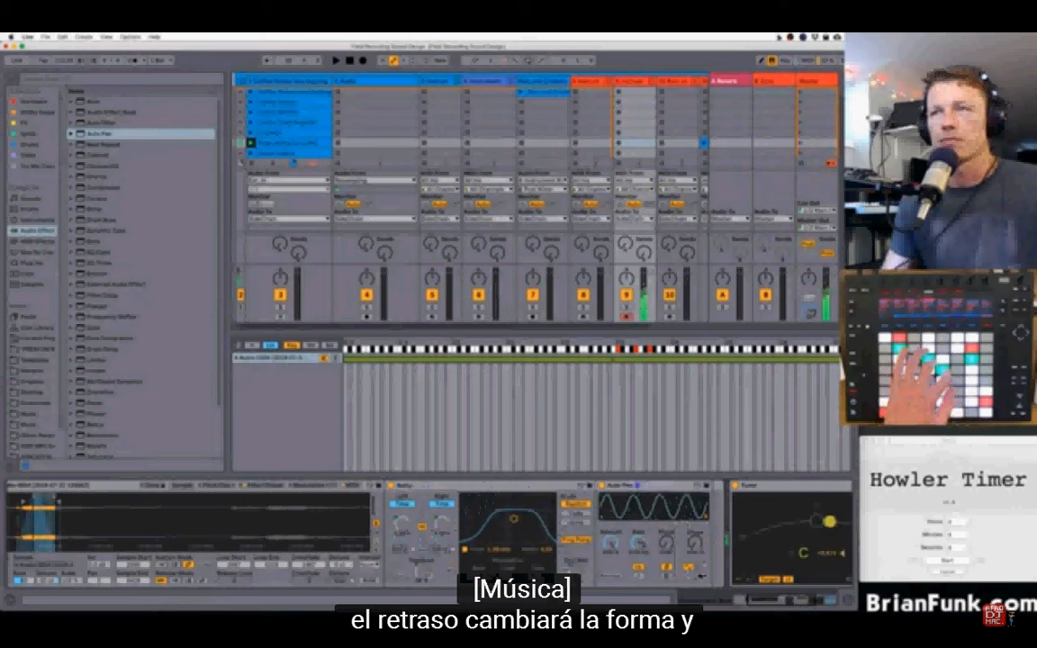
pyautogui.moveTo(639, 543); pyautogui.dragTo(698, 536)
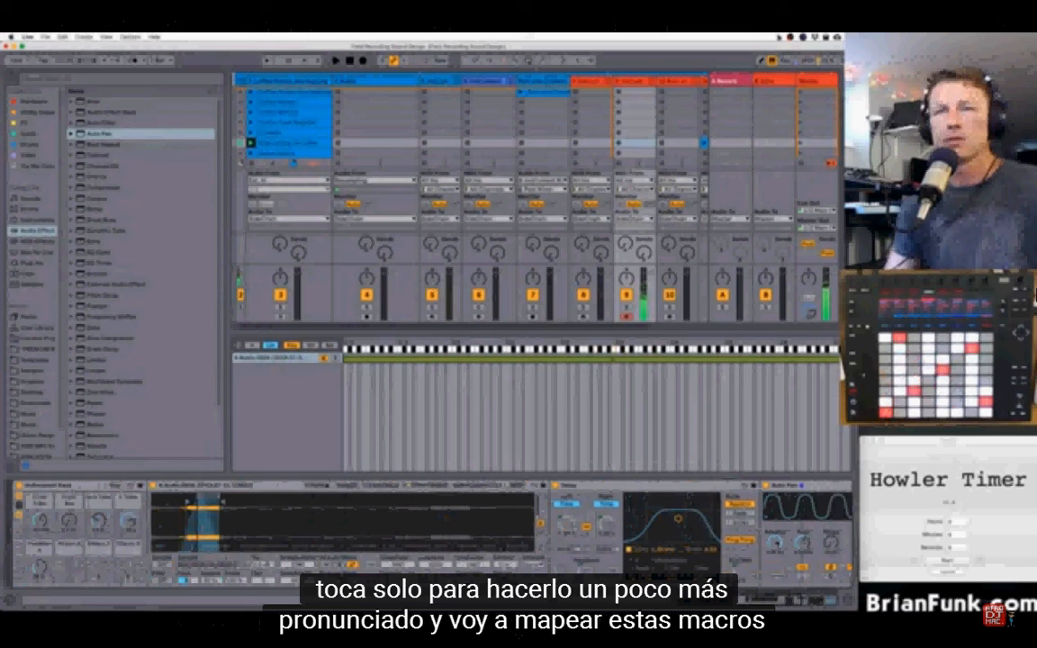
# - Map the Auto Pan's amount, rate and waveform to Macros 6, 7 and 8 of the Instrument Rack
pyautogui.rightClick(776, 544)
pyautogui.click(820, 518)
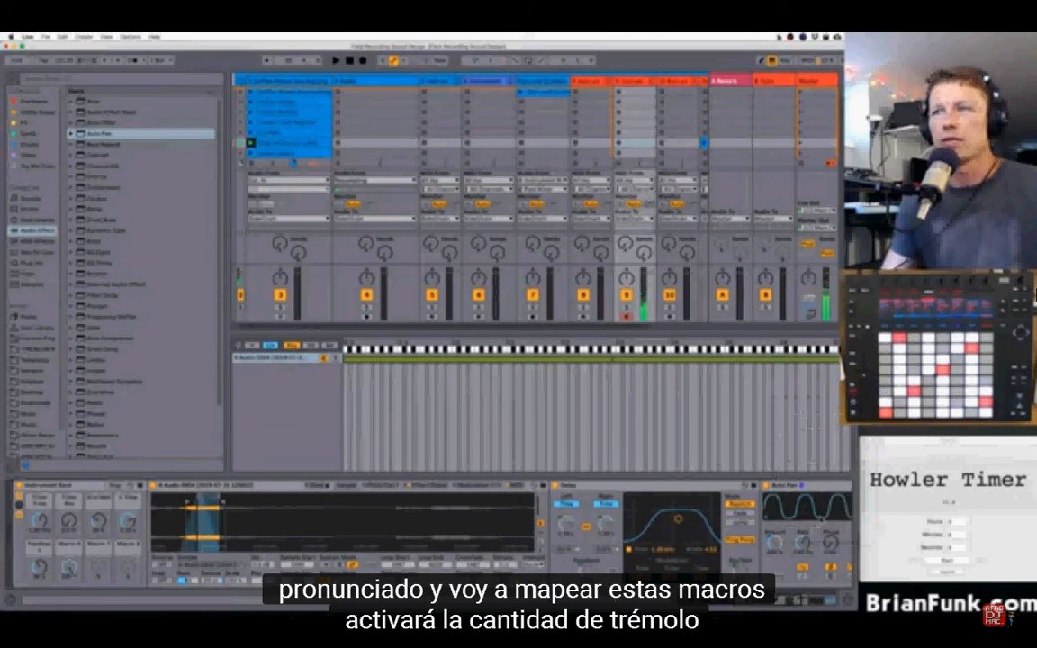
pyautogui.hscroll(5, 655, 543)
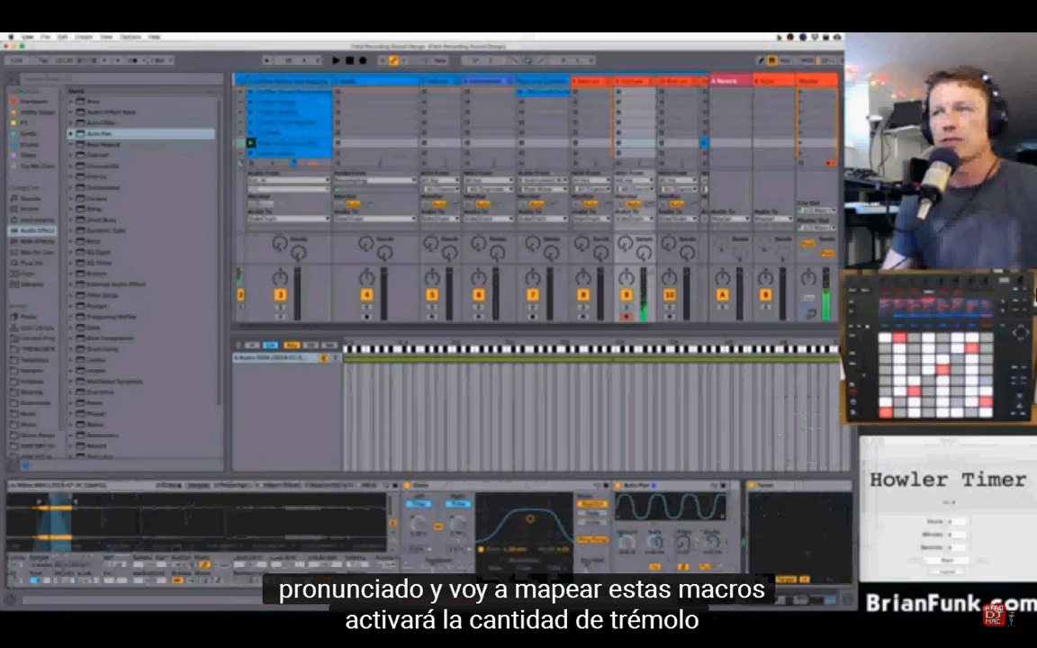
pyautogui.rightClick(641, 541)
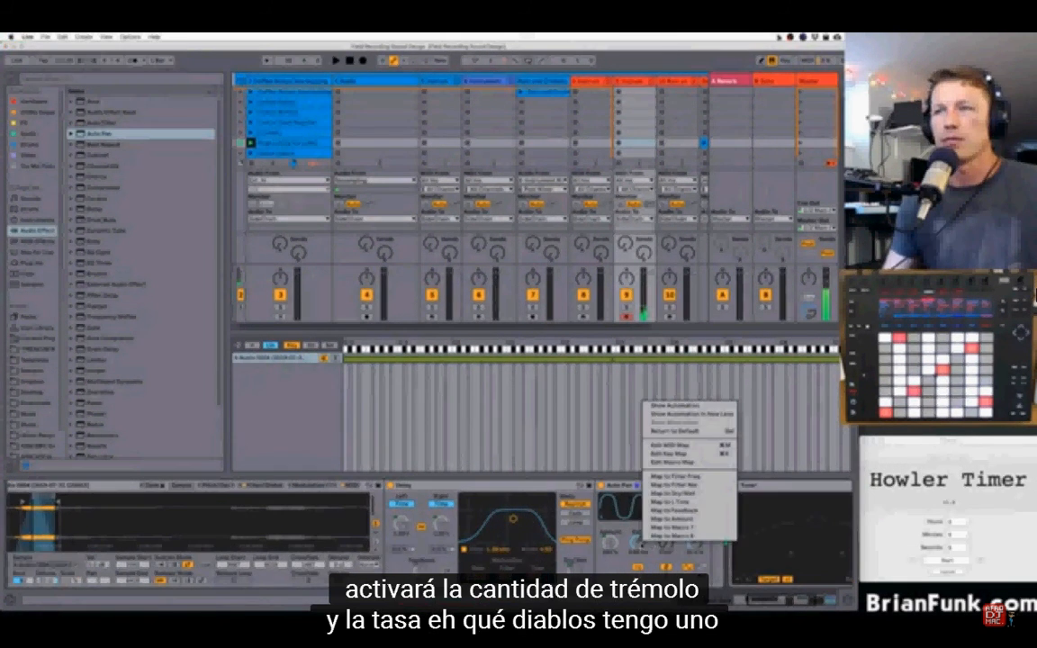
pyautogui.click(663, 527)
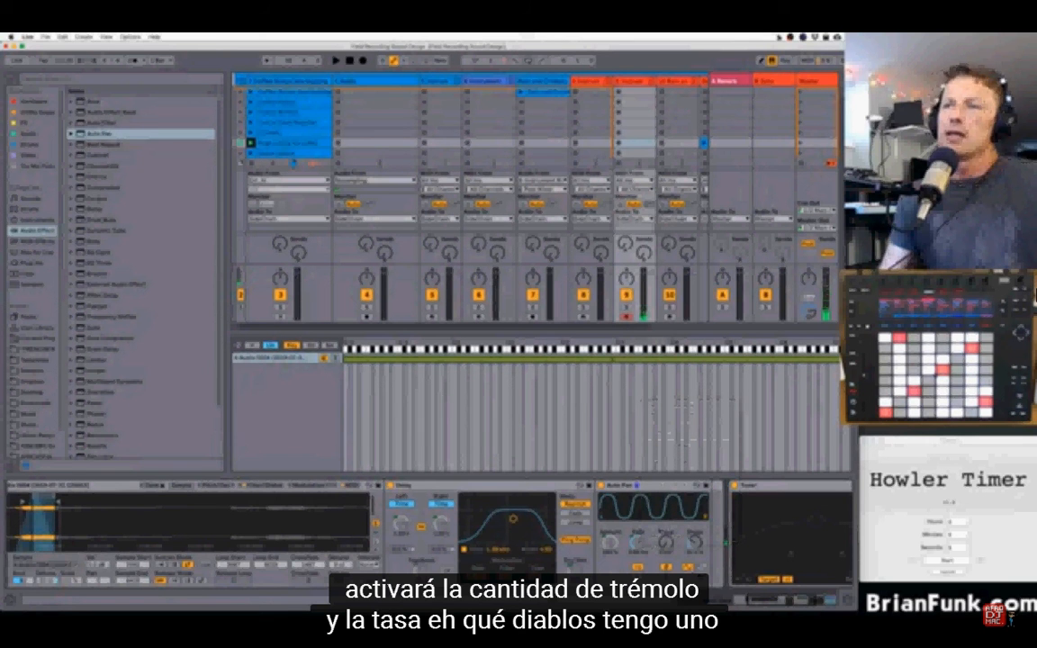
pyautogui.rightClick(692, 568)
pyautogui.click(718, 569)
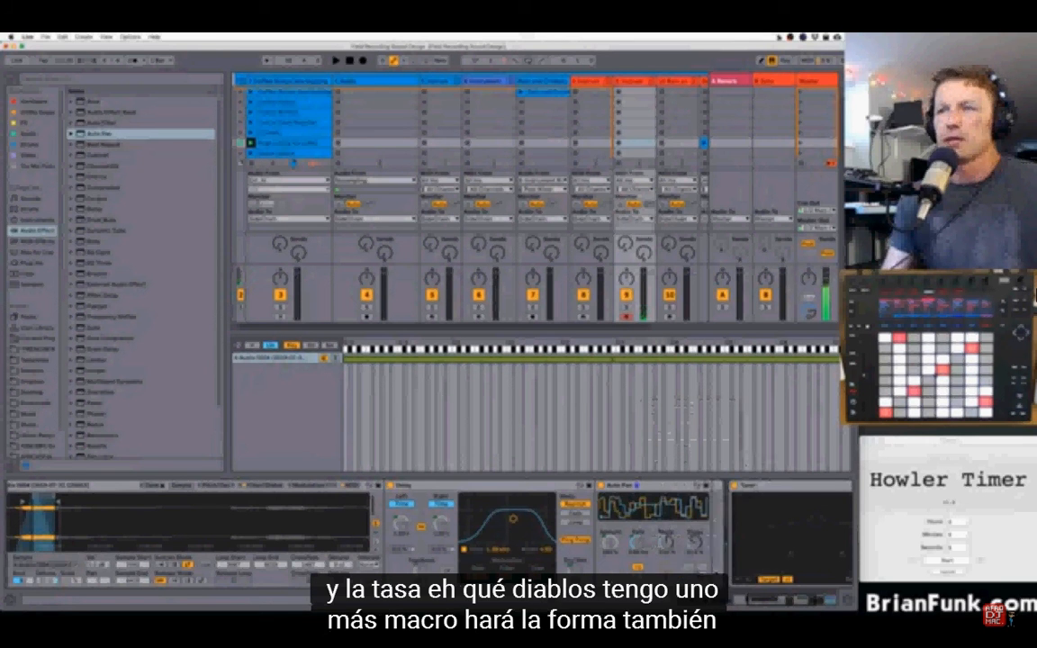
pyautogui.hscroll(-4, 544, 548)
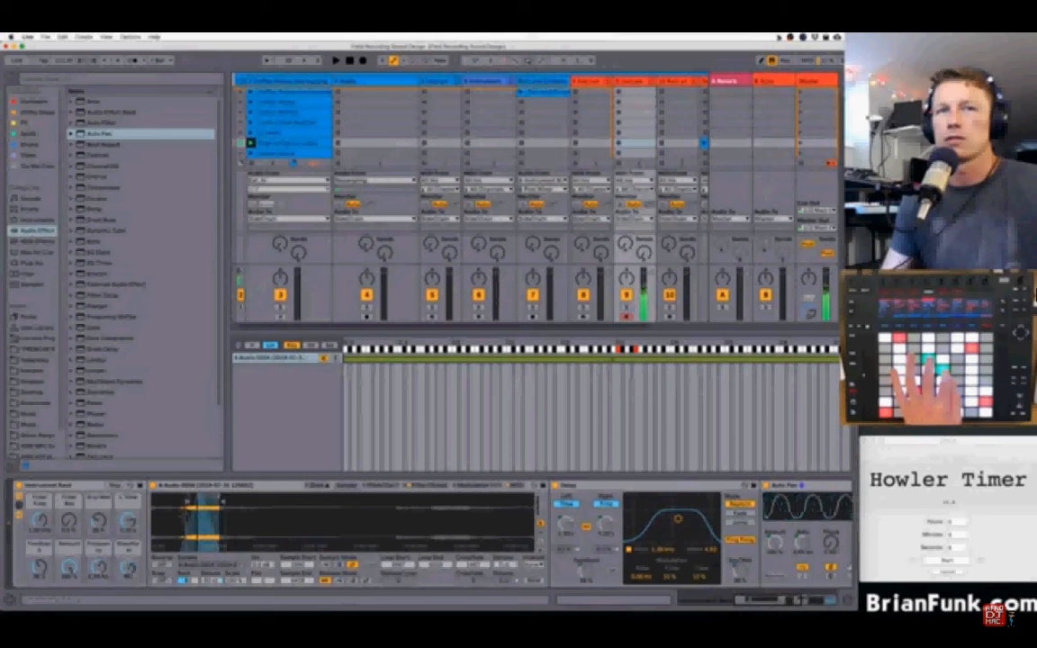
# - Invert the Auto Pan's waveform and turn on the Sampler's LFO 1 to add movement to the filter
pyautogui.hscroll(5, 458, 522)
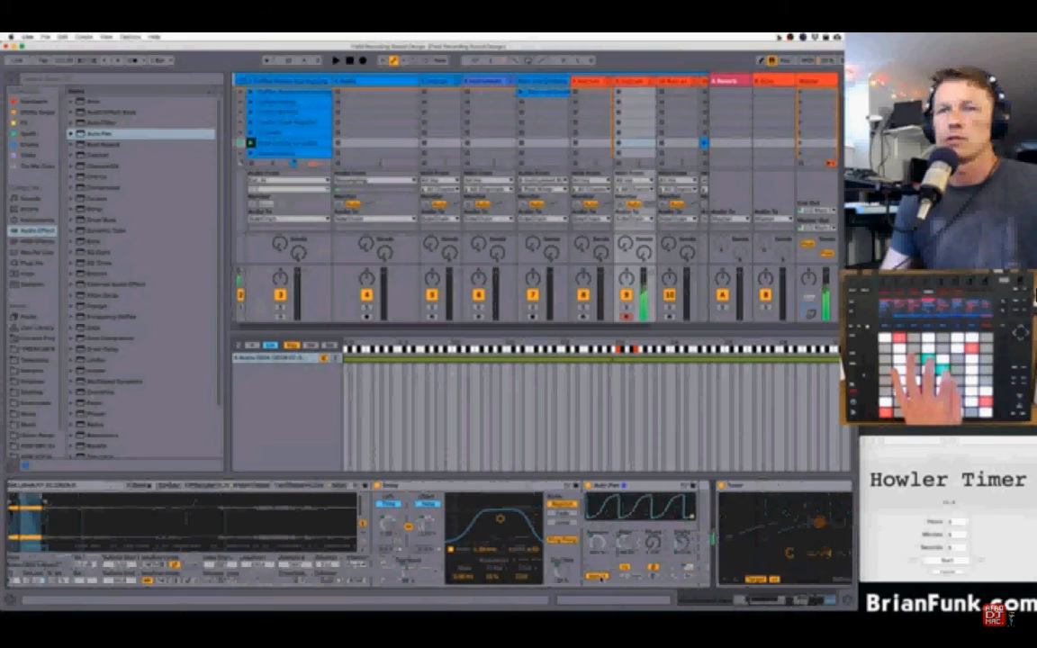
pyautogui.hscroll(-5, 458, 532)
pyautogui.hscroll(-8, 87, 567)
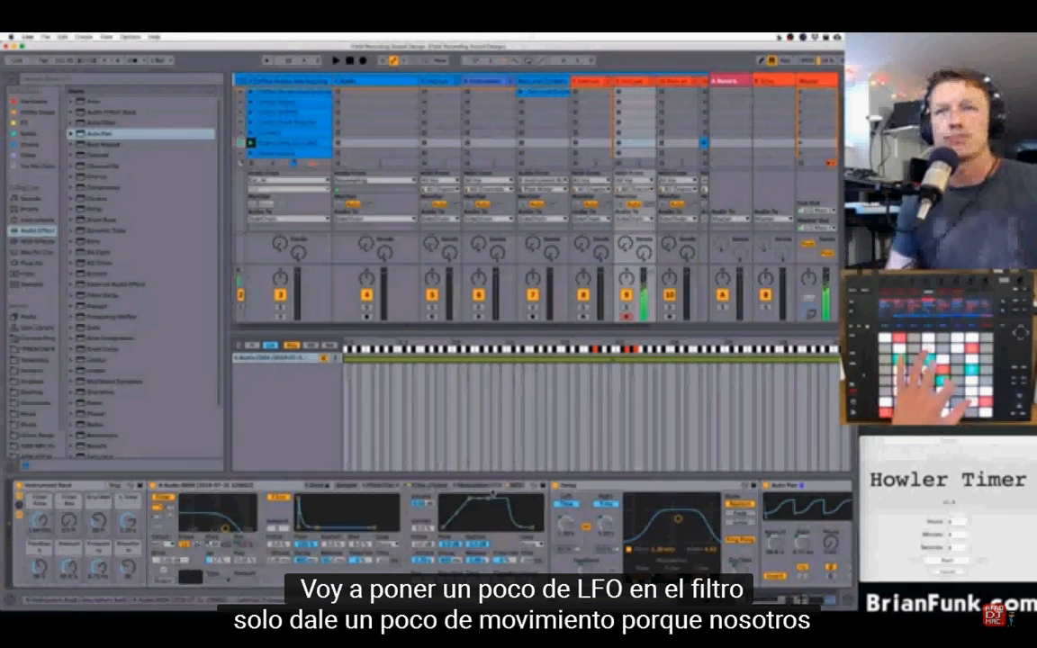
pyautogui.click(476, 485)
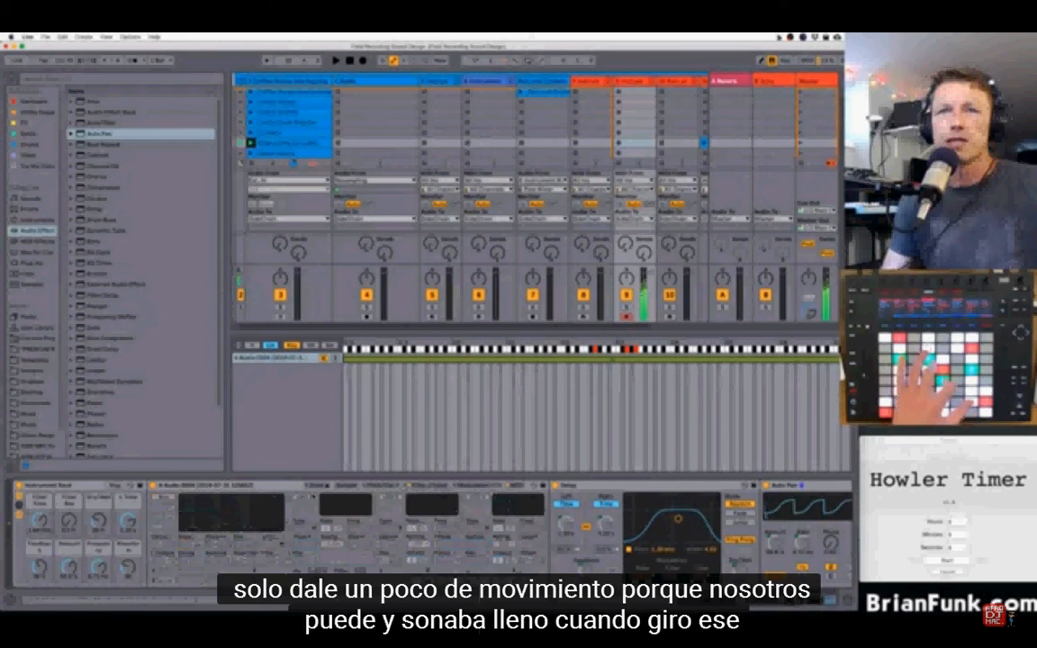
pyautogui.click(304, 497)
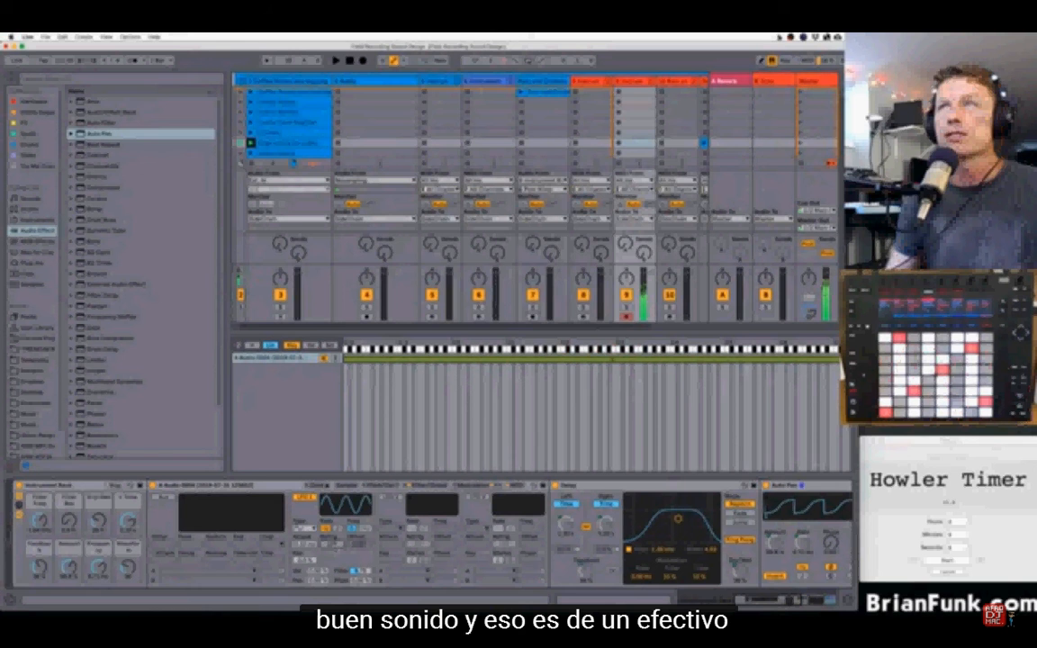
# - Try a duplicate of the first cash-register instrument track with its sample reversed, and delete that copy
pyautogui.hscroll(3, 600, 118)
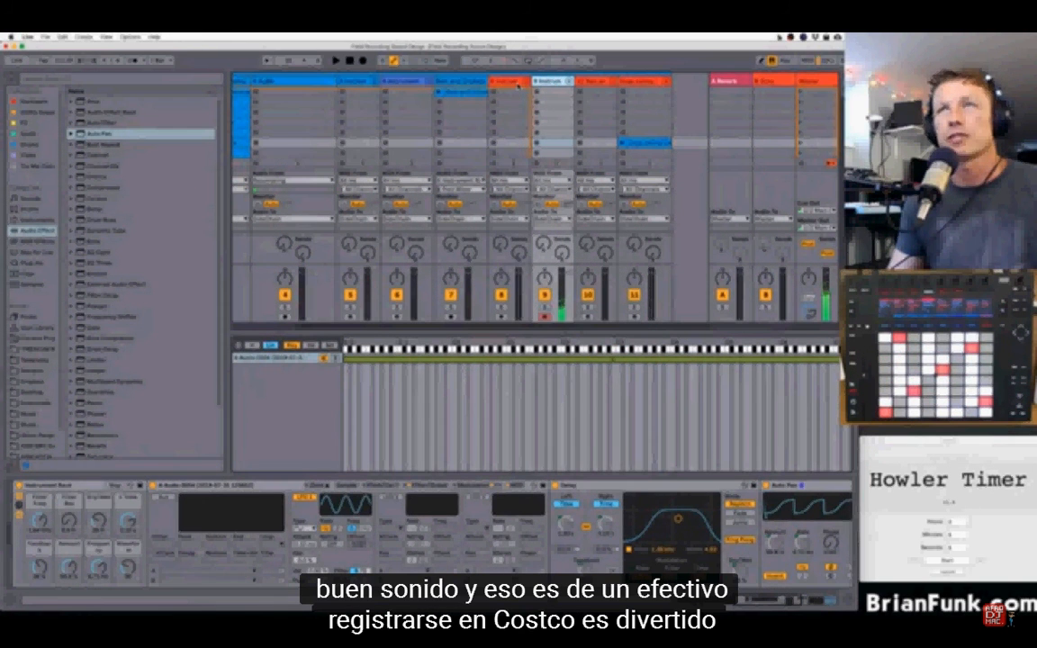
pyautogui.click(515, 82)
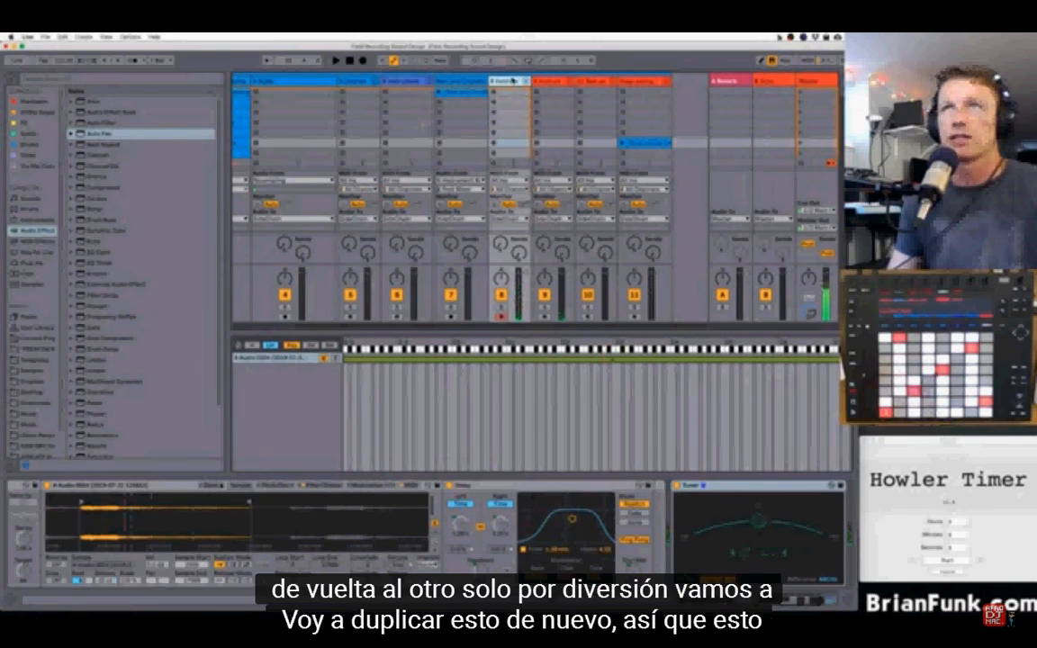
pyautogui.press('super+d')
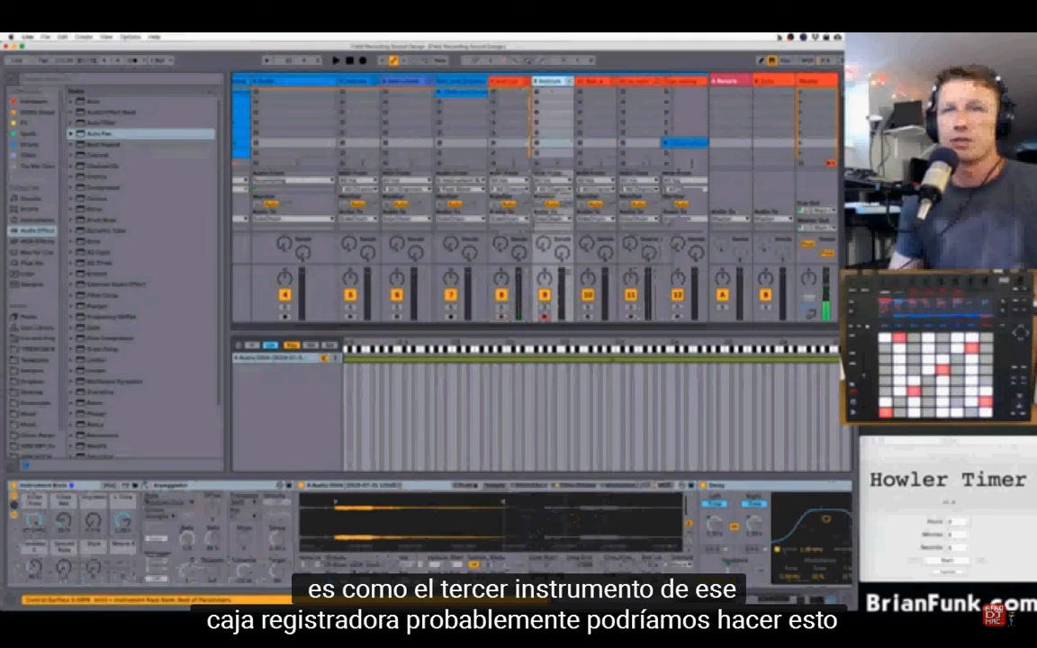
pyautogui.click(312, 565)
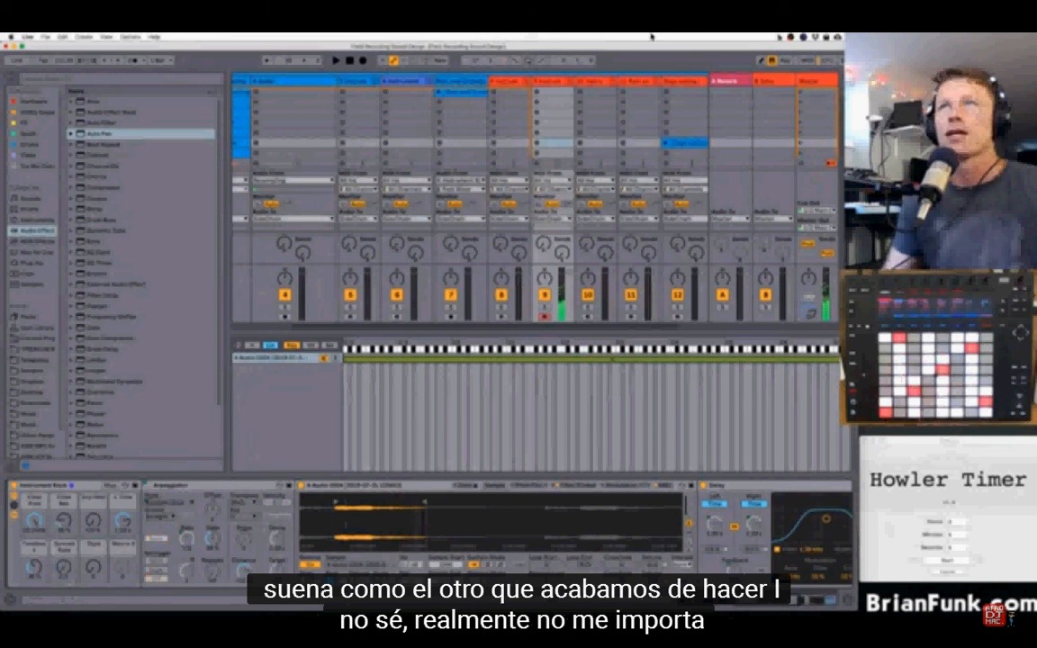
pyautogui.click(504, 82)
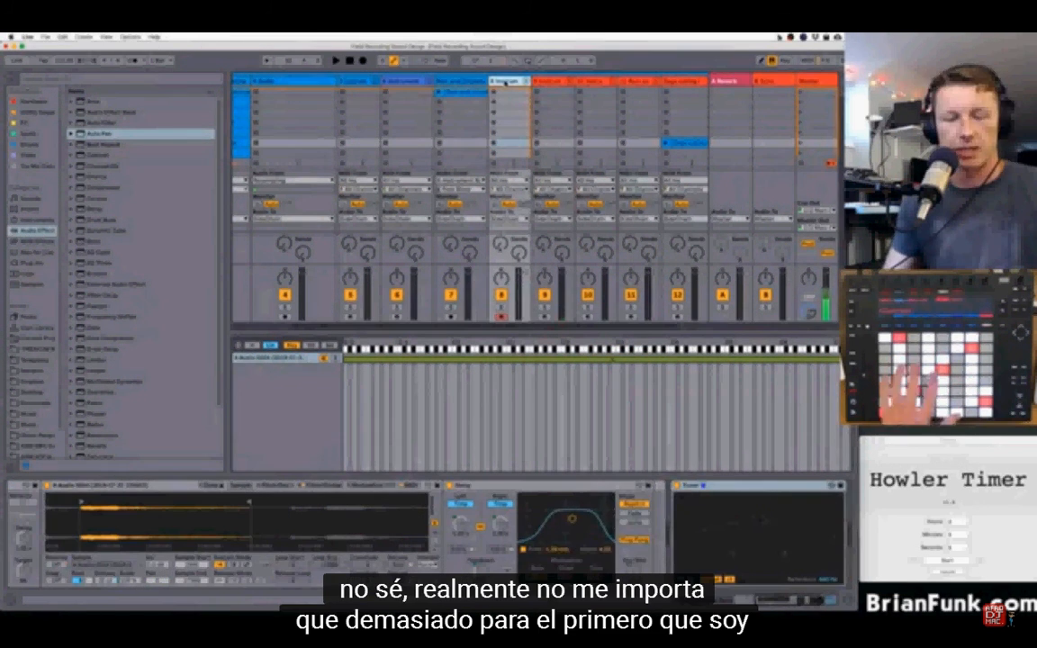
pyautogui.press('Delete')
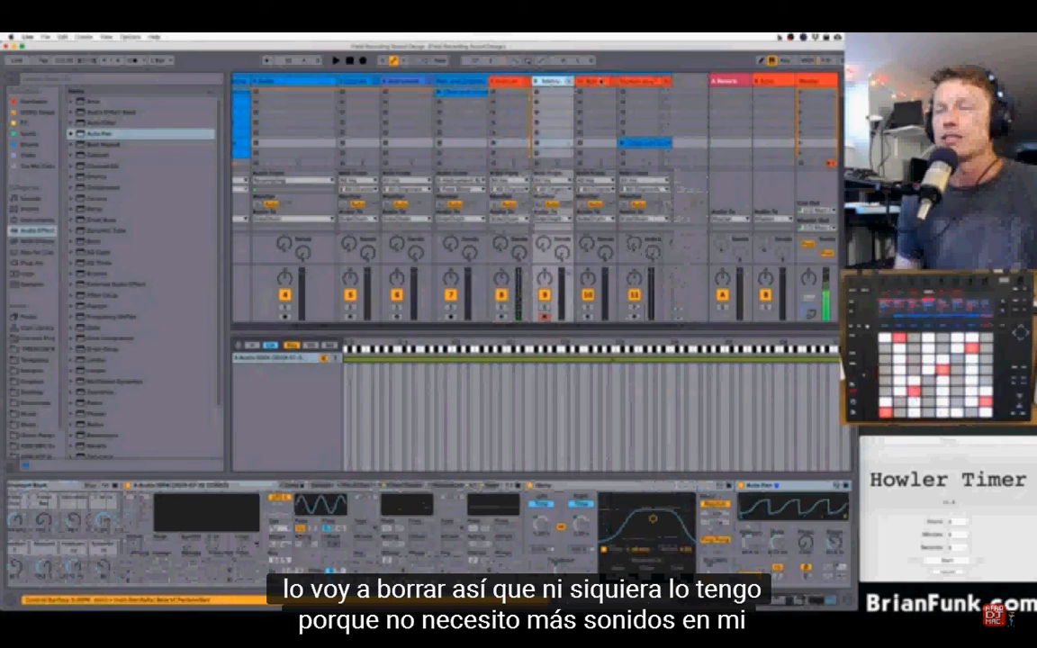
# - Select the rain-and-crickets and the dogs-eating-ice-cubes tracks in turn to compare their Drum Racks
pyautogui.click(601, 82)
pyautogui.click(646, 83)
pyautogui.click(601, 82)
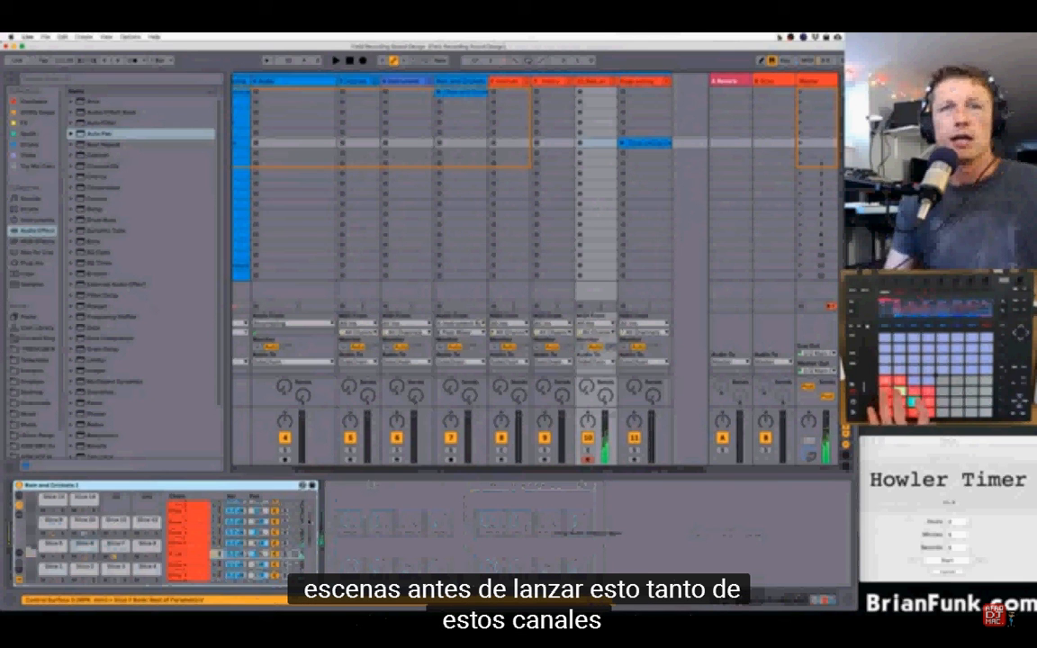
pyautogui.click(650, 81)
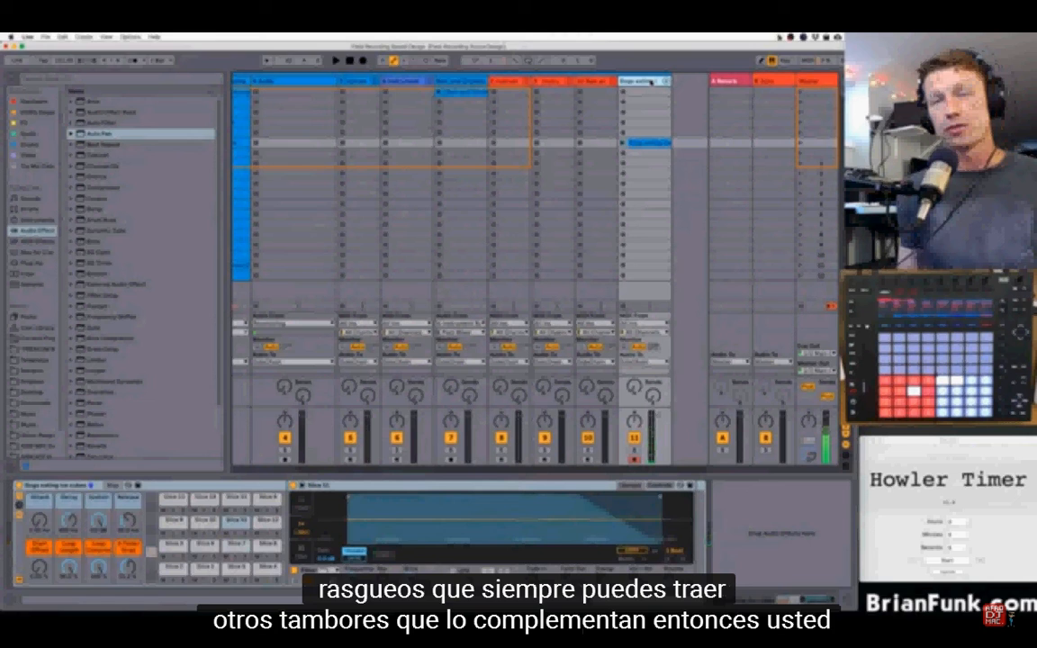
pyautogui.moveTo(1034, 232)
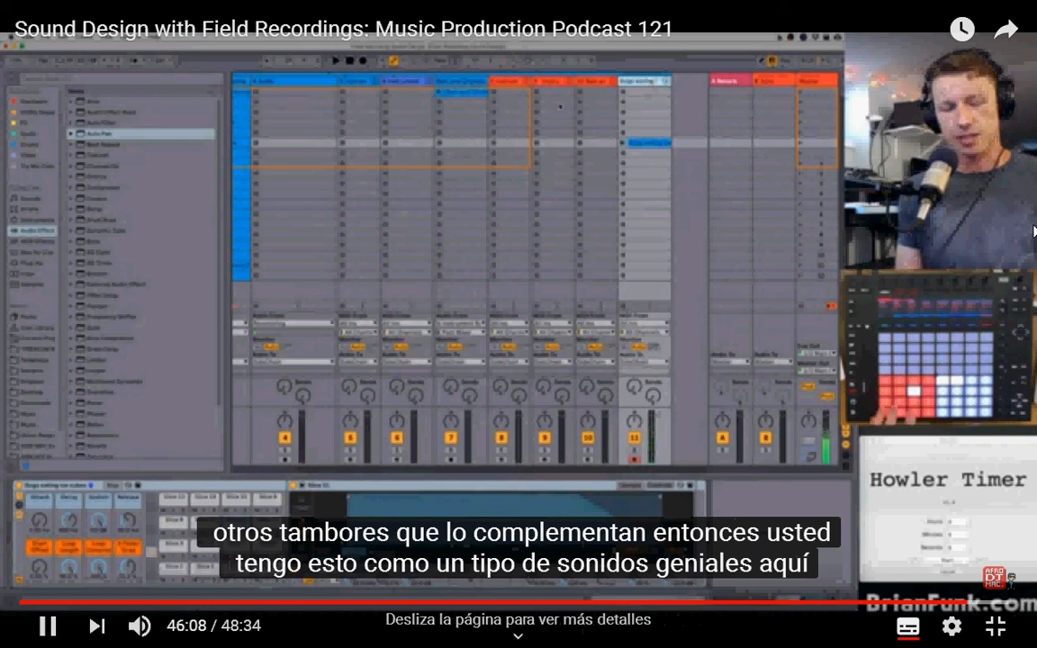